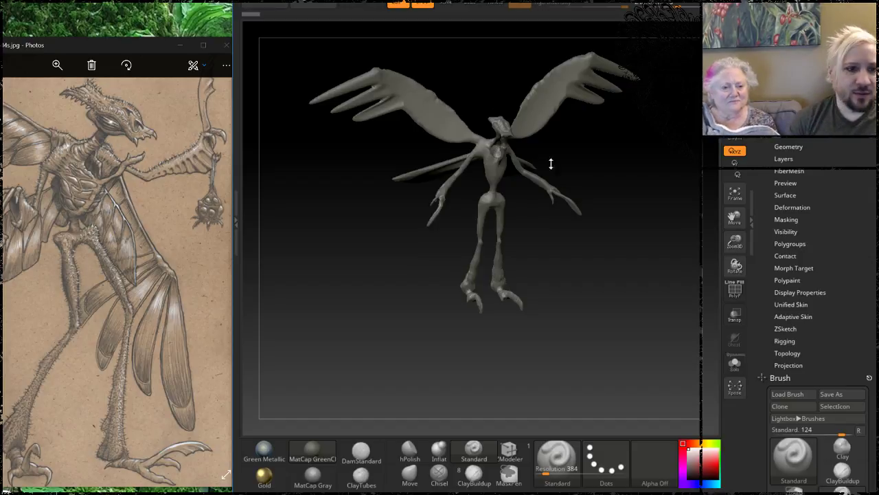
Smooth the creature's forearm just below the elbow on the arm with the long extended hand.
{"action": "left_click_drag", "start_coordinate": [567, 181], "coordinate": [588, 142]}
{"action": "mouse_move", "coordinate": [574, 188]}
{"action": "left_mouse_down"}
{"action": "mouse_move", "coordinate": [575, 173]}
{"action": "mouse_move", "coordinate": [640, 126]}
{"action": "mouse_move", "coordinate": [558, 189]}
{"action": "mouse_move", "coordinate": [458, 220]}
{"action": "left_mouse_up"}
{"action": "key", "text": "shift"}
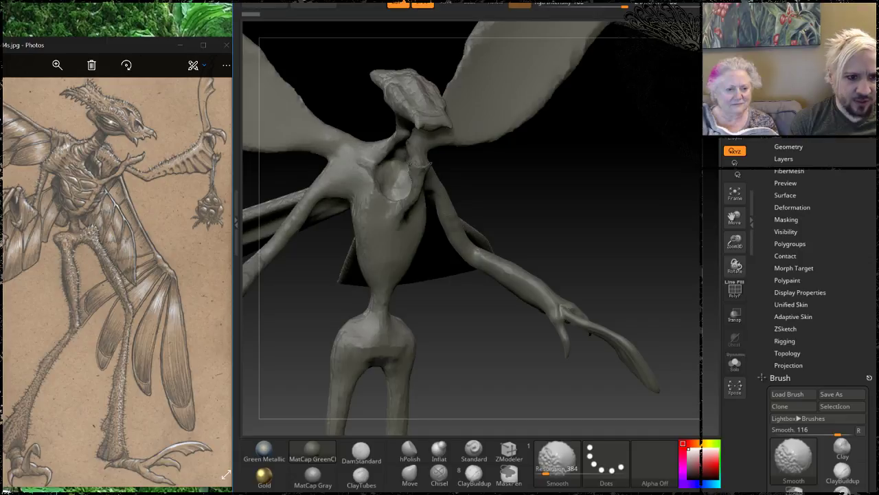
{"action": "left_click_drag", "start_coordinate": [562, 246], "coordinate": [589, 204], "text": "alt"}
{"action": "left_click_drag", "start_coordinate": [526, 236], "coordinate": [518, 217], "text": "shift"}
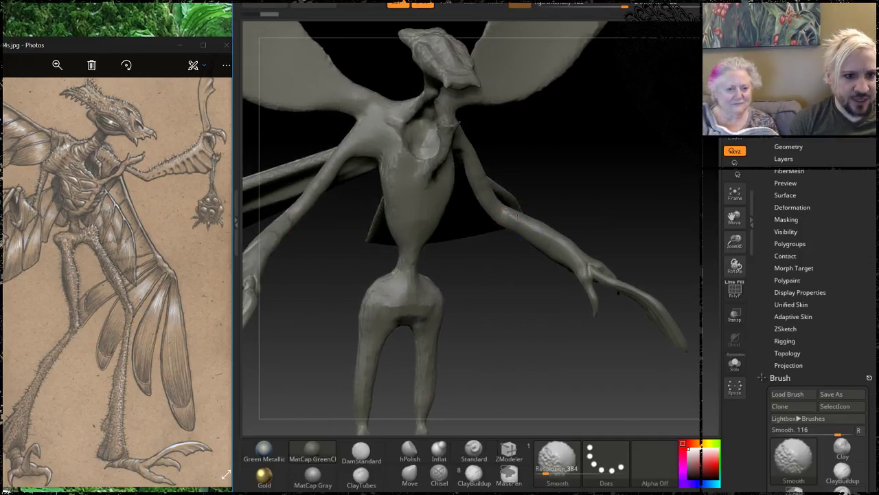
Smooth the base of the creature's neck where it meets the shoulders, working from the side.
{"action": "left_click_drag", "start_coordinate": [594, 141], "coordinate": [609, 180], "text": "alt"}
{"action": "mouse_move", "coordinate": [512, 173]}
{"action": "left_mouse_down"}
{"action": "mouse_move", "coordinate": [584, 184]}
{"action": "mouse_move", "coordinate": [631, 209]}
{"action": "mouse_move", "coordinate": [596, 221]}
{"action": "left_mouse_up"}
{"action": "key", "text": "shift"}
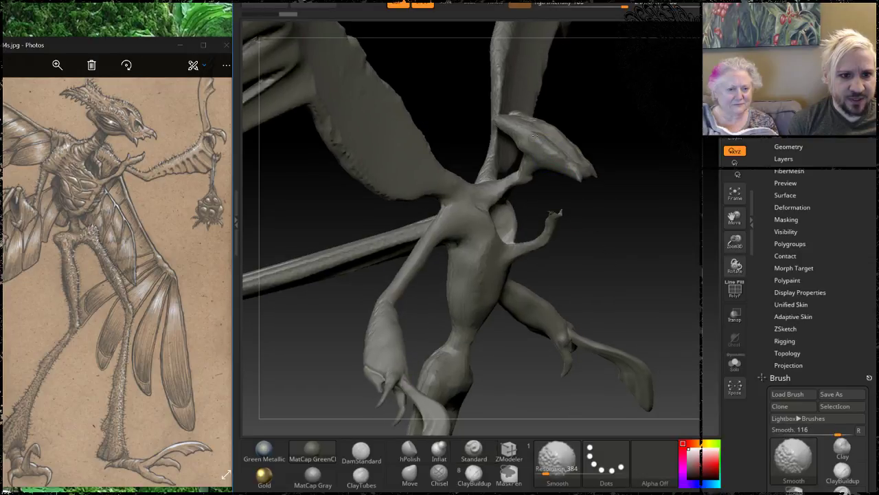
{"action": "left_click_drag", "start_coordinate": [519, 172], "coordinate": [510, 177], "text": "shift"}
{"action": "mouse_move", "coordinate": [635, 239]}
{"action": "left_mouse_down", "text": "alt"}
{"action": "mouse_move", "coordinate": [612, 202]}
{"action": "mouse_move", "coordinate": [580, 200]}
{"action": "mouse_move", "coordinate": [583, 216]}
{"action": "mouse_move", "coordinate": [586, 153]}
{"action": "mouse_move", "coordinate": [558, 162]}
{"action": "mouse_move", "coordinate": [569, 169]}
{"action": "left_mouse_up", "text": "alt"}
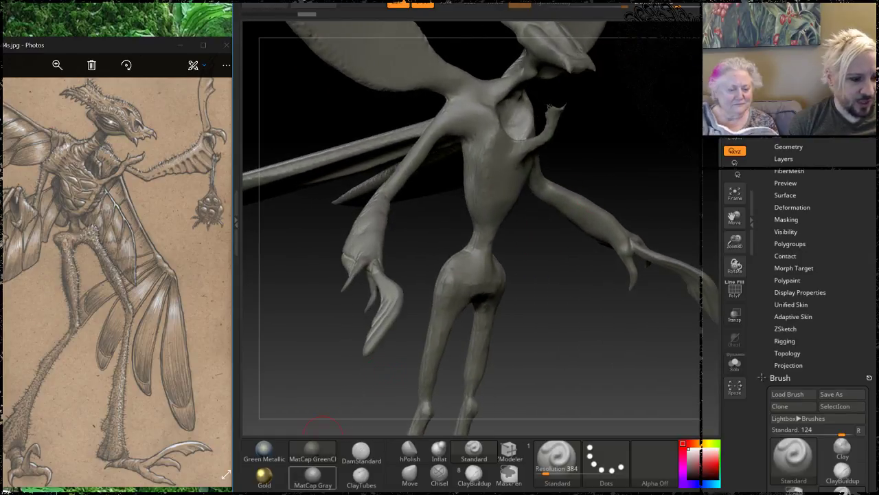
Switch to File Explorer and open the Insect reference folder.
{"action": "left_click", "coordinate": [235, 474]}
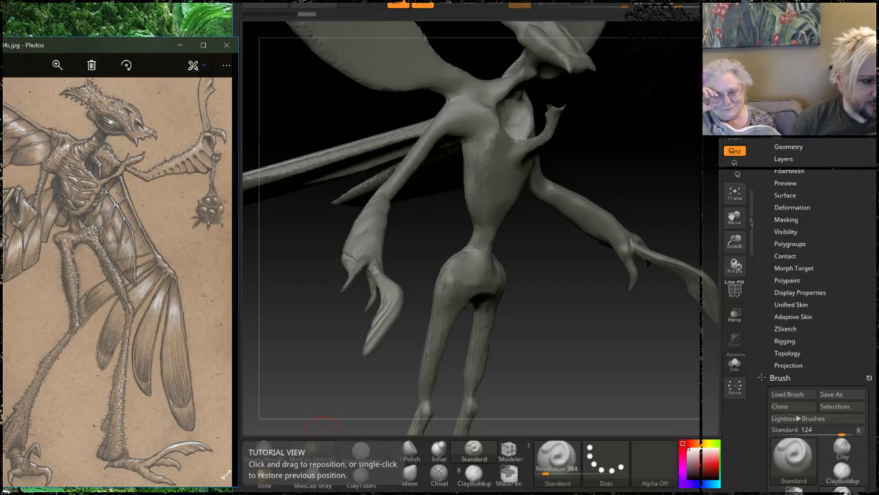
{"action": "key", "text": "alt+Tab"}
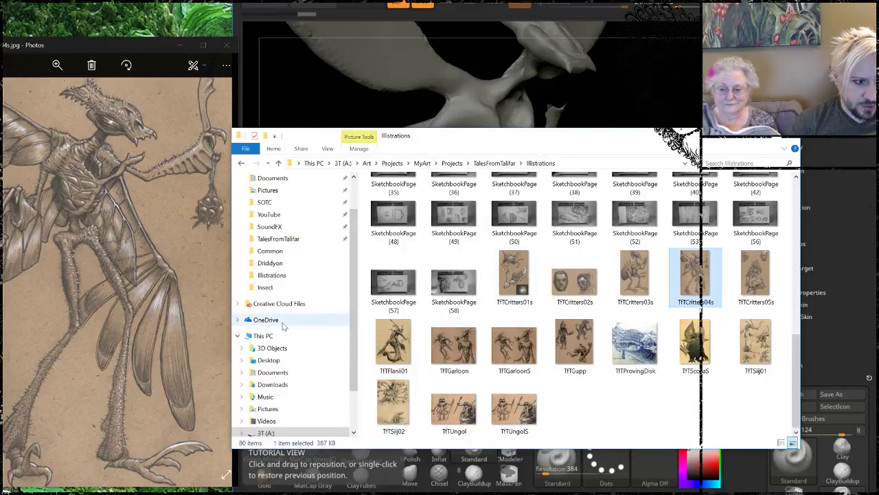
{"action": "left_click", "coordinate": [266, 287]}
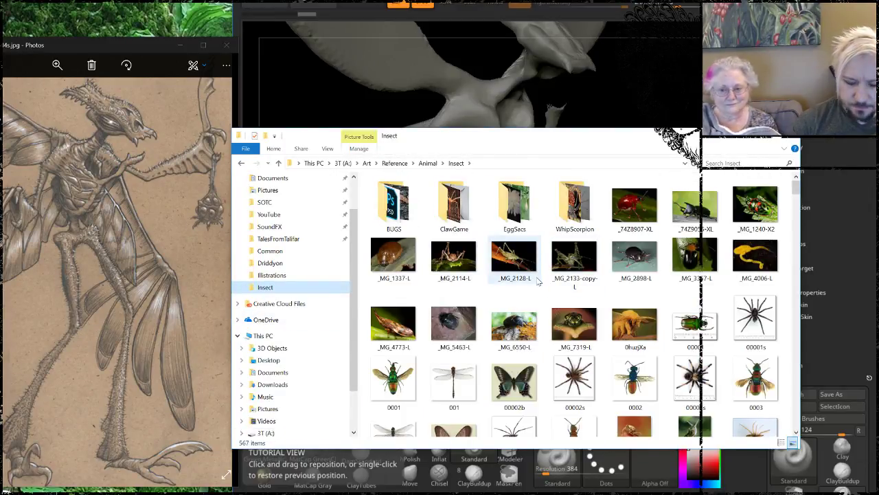
Find the K_a_a_n_g_by_Blepharopsis mantis photo in the Insect folder, open it and place it beside the concept drawing.
{"action": "scroll", "coordinate": [593, 311], "scroll_direction": "down", "scroll_amount": 2}
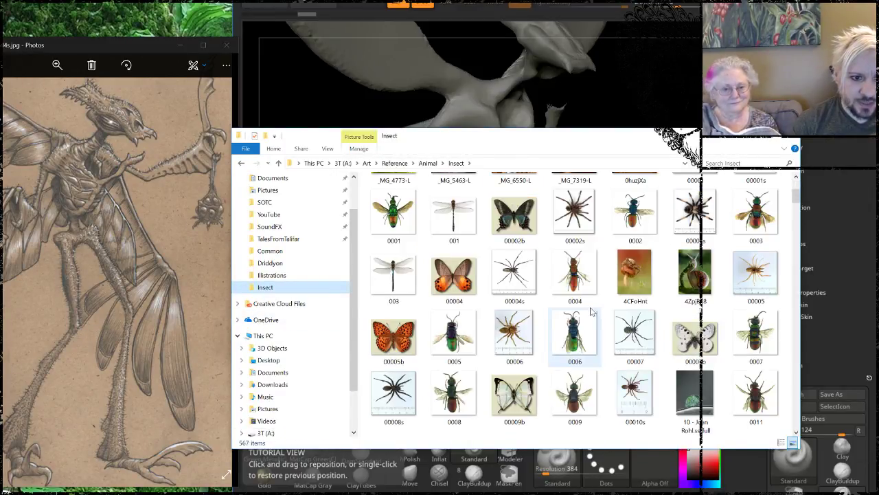
{"action": "scroll", "coordinate": [592, 311], "scroll_direction": "down", "scroll_amount": 5}
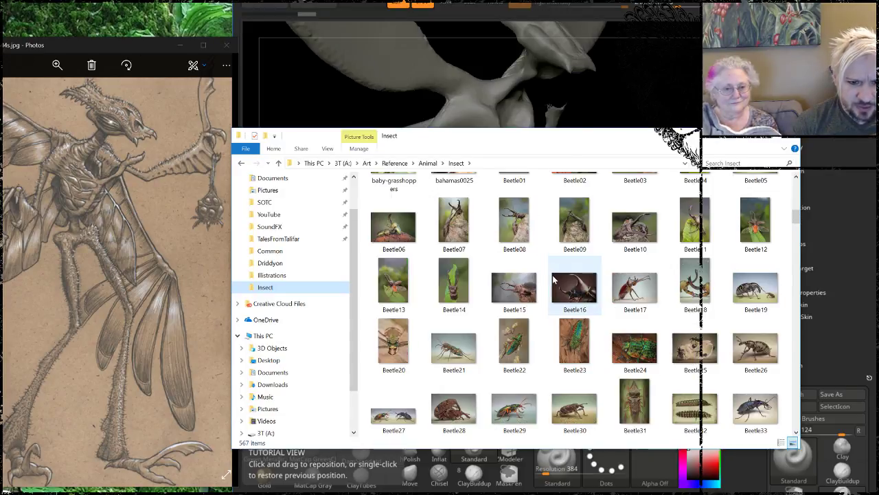
{"action": "scroll", "coordinate": [555, 278], "scroll_direction": "down", "scroll_amount": 3}
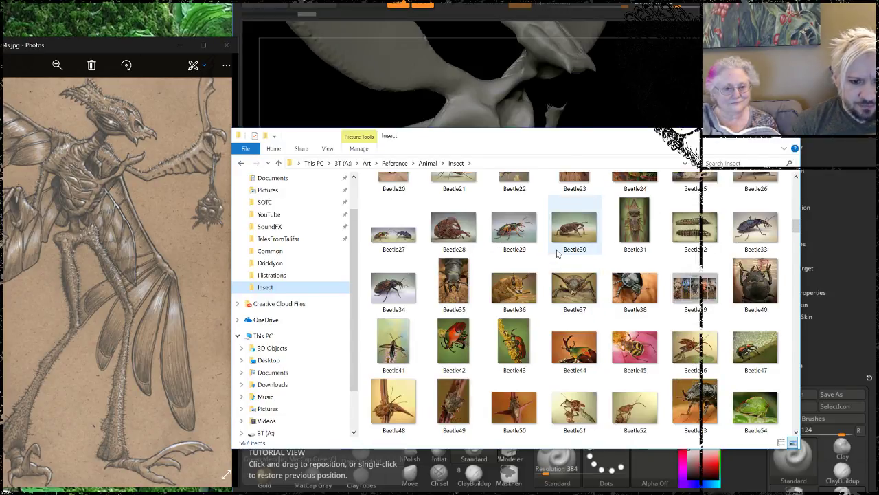
{"action": "scroll", "coordinate": [561, 255], "scroll_direction": "down", "scroll_amount": 3}
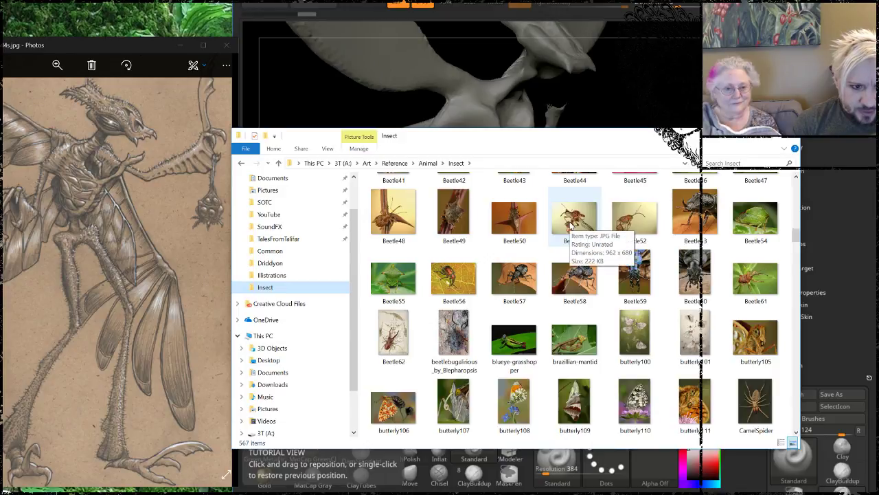
{"action": "scroll", "coordinate": [567, 228], "scroll_direction": "down", "scroll_amount": 5}
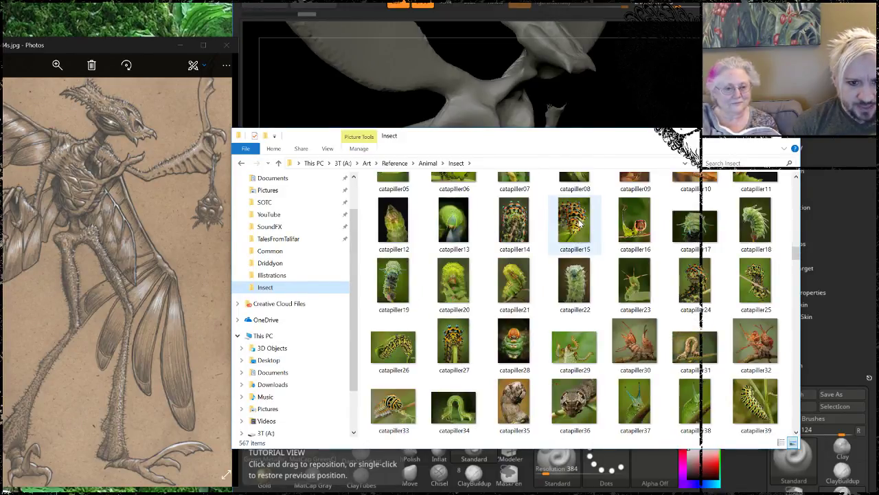
{"action": "scroll", "coordinate": [579, 223], "scroll_direction": "down", "scroll_amount": 3}
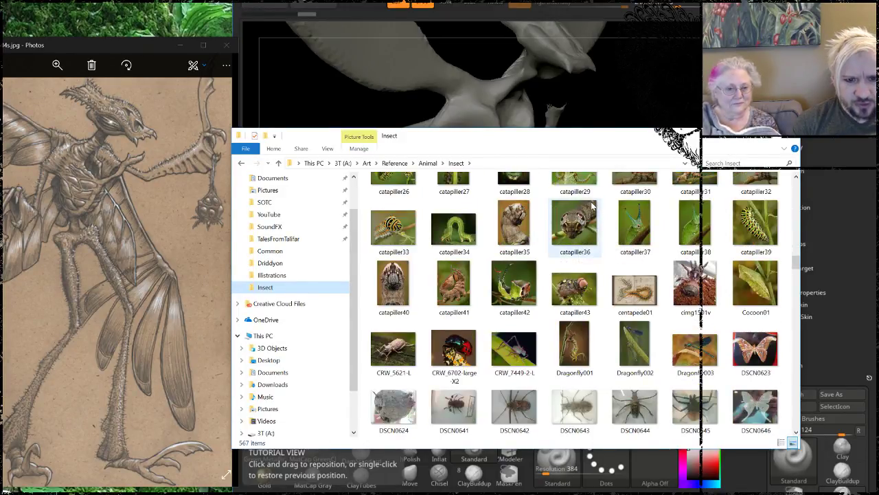
{"action": "scroll", "coordinate": [592, 209], "scroll_direction": "down", "scroll_amount": 3}
{"action": "scroll", "coordinate": [592, 209], "scroll_direction": "down", "scroll_amount": 3}
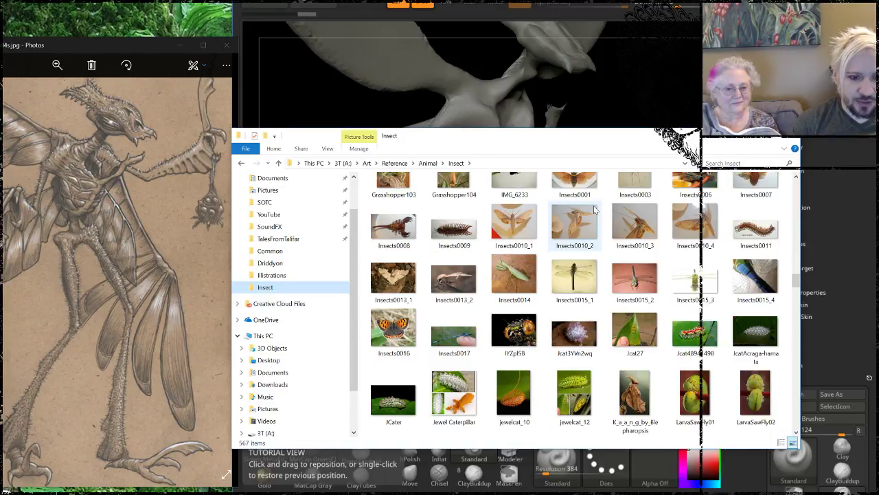
{"action": "scroll", "coordinate": [593, 210], "scroll_direction": "down", "scroll_amount": 3}
{"action": "scroll", "coordinate": [592, 210], "scroll_direction": "down", "scroll_amount": 3}
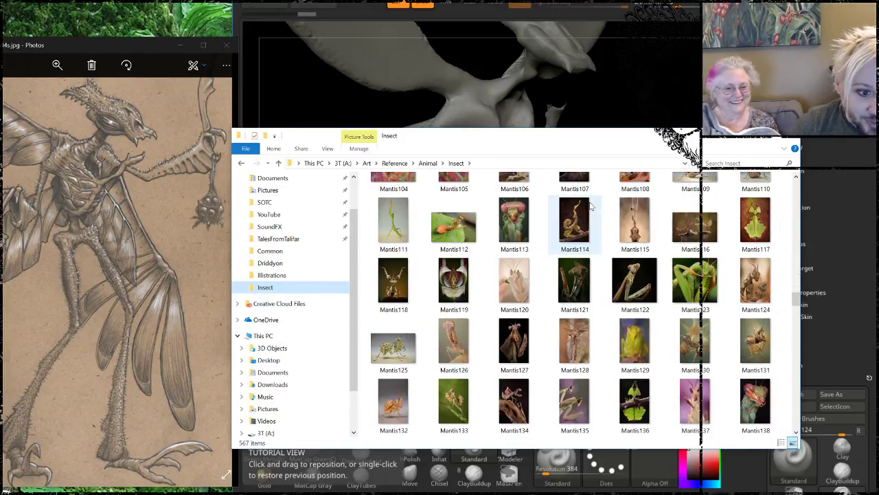
{"action": "scroll", "coordinate": [641, 220], "scroll_direction": "up", "scroll_amount": 3}
{"action": "double_click", "coordinate": [641, 219]}
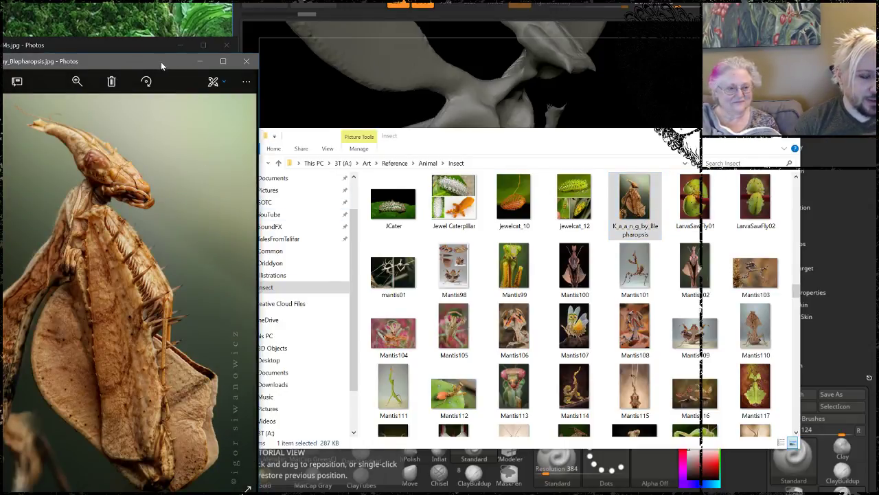
{"action": "left_click_drag", "start_coordinate": [161, 60], "coordinate": [436, 0]}
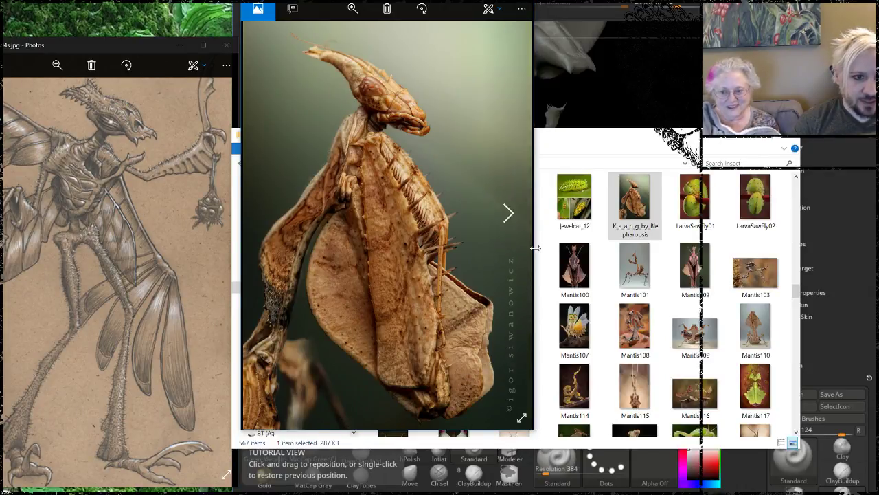
Go through the insect photos after it, up to the brown mantis raising its orange forelegs, studying body shapes and surface details.
{"action": "left_click", "coordinate": [507, 213]}
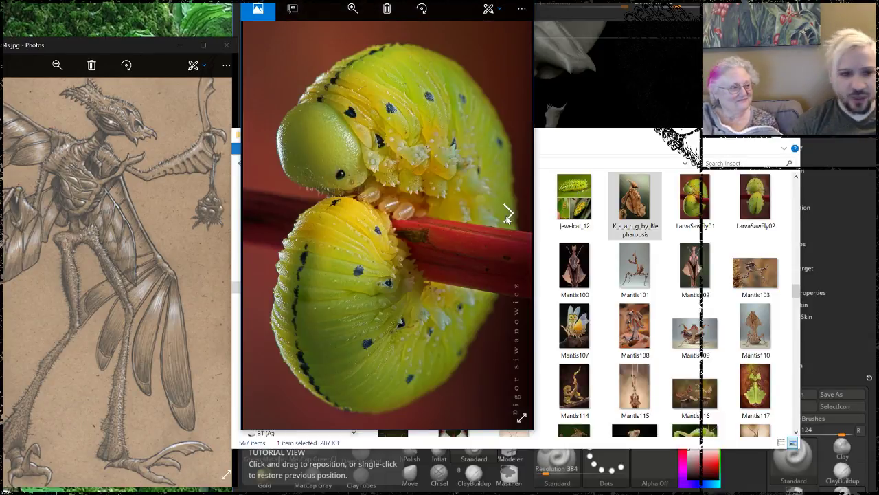
{"action": "left_click", "coordinate": [507, 213]}
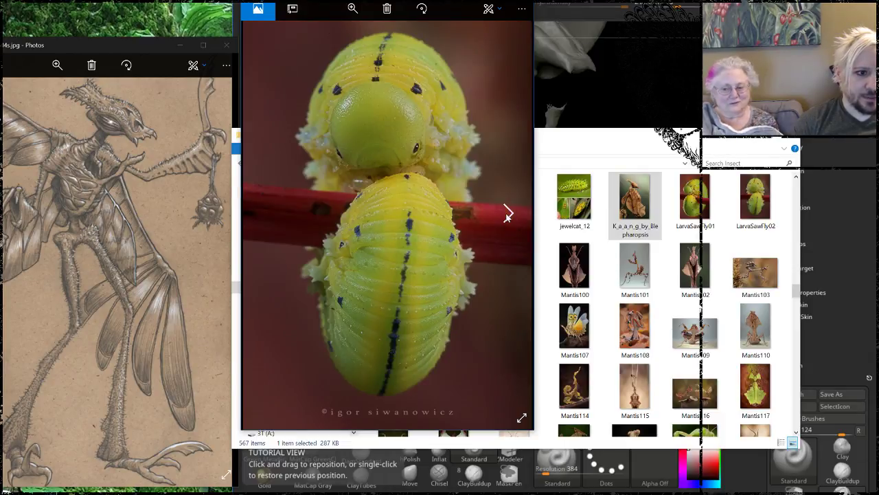
{"action": "left_click", "coordinate": [507, 213]}
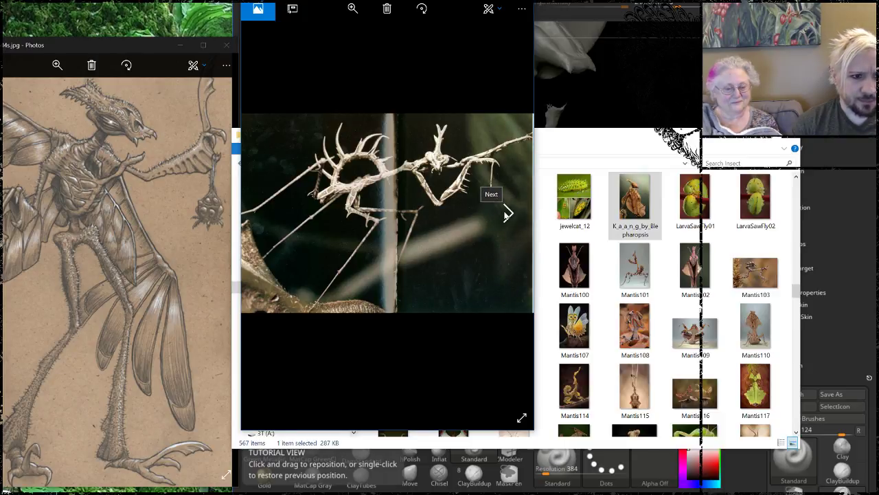
{"action": "left_click", "coordinate": [507, 215]}
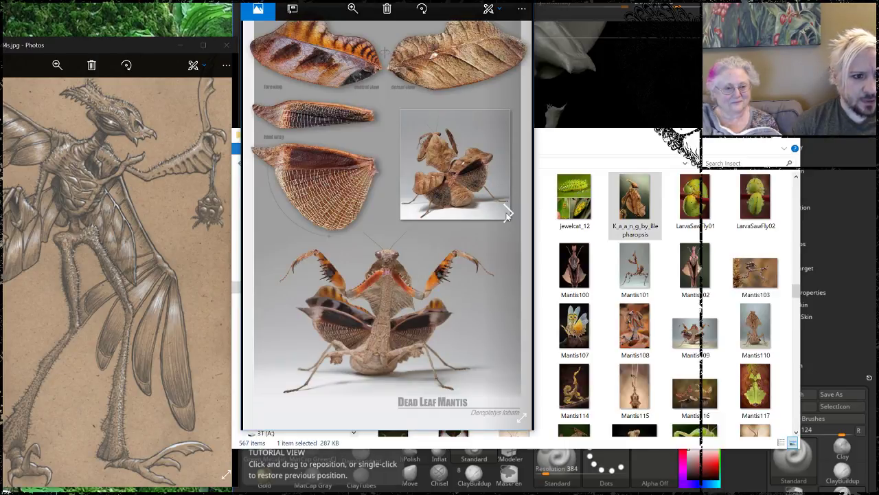
{"action": "left_click", "coordinate": [507, 214]}
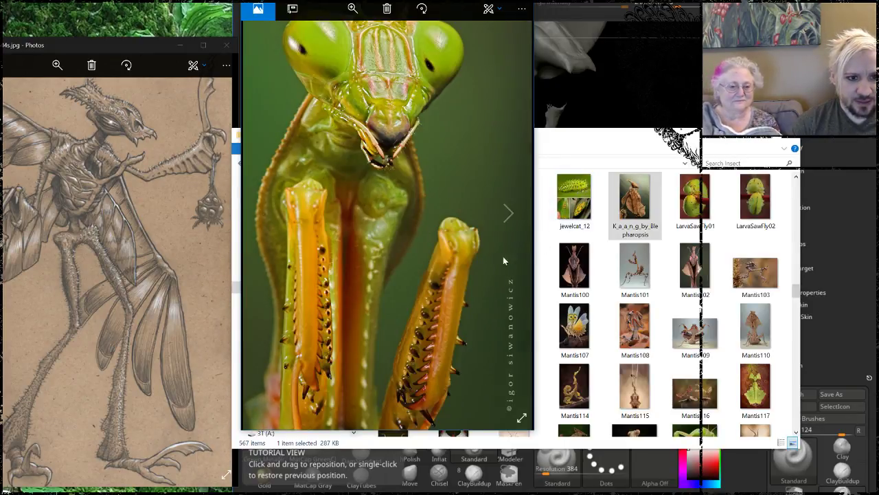
{"action": "left_click", "coordinate": [508, 215]}
{"action": "left_click", "coordinate": [508, 214]}
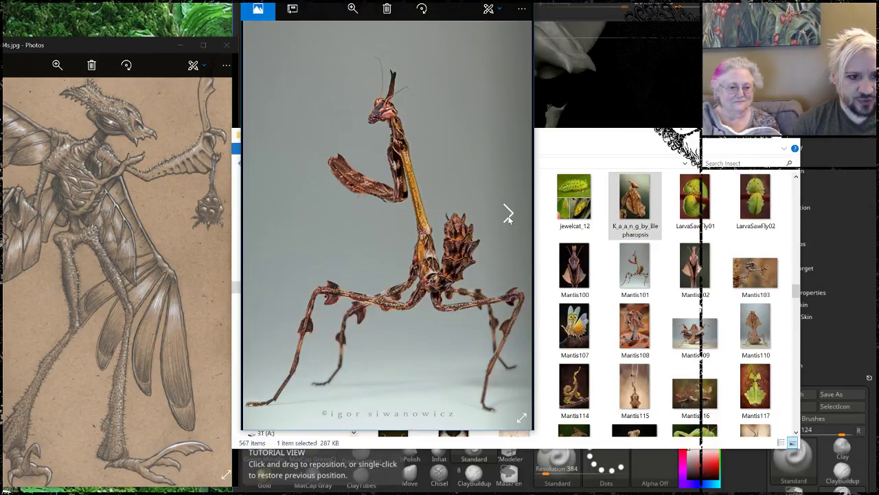
{"action": "left_click", "coordinate": [509, 214]}
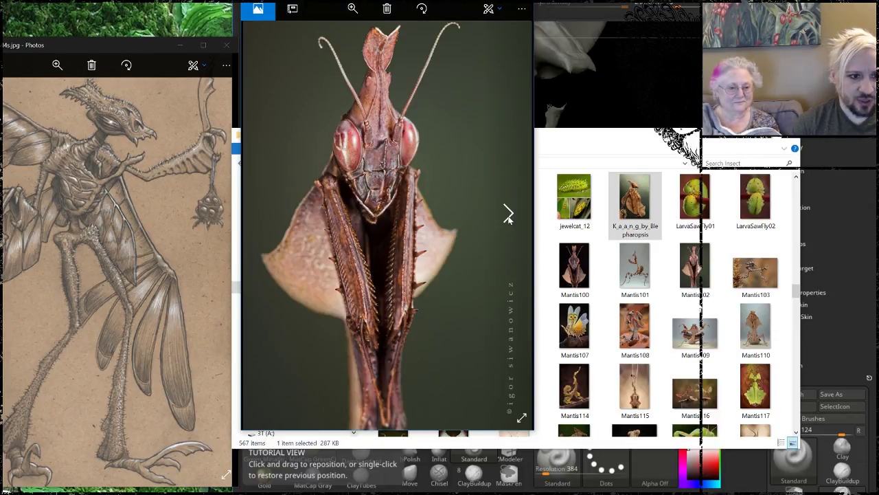
{"action": "left_click", "coordinate": [509, 214]}
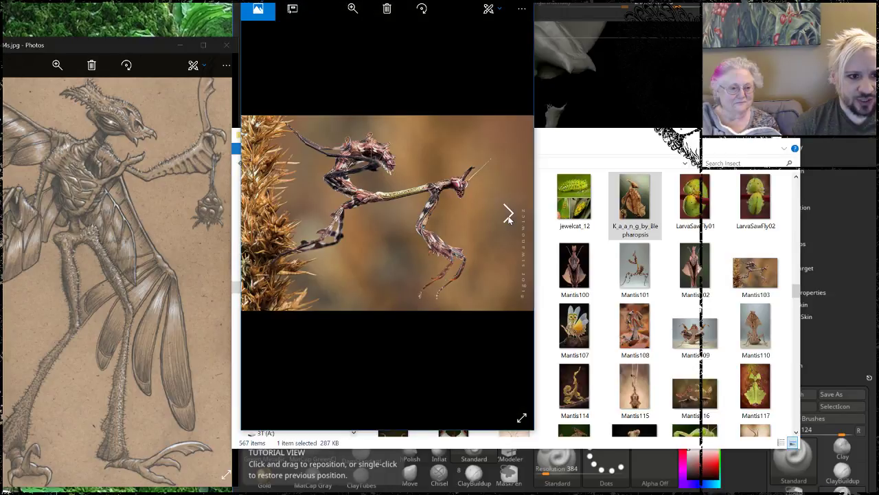
{"action": "left_click", "coordinate": [508, 214]}
{"action": "left_click", "coordinate": [508, 214]}
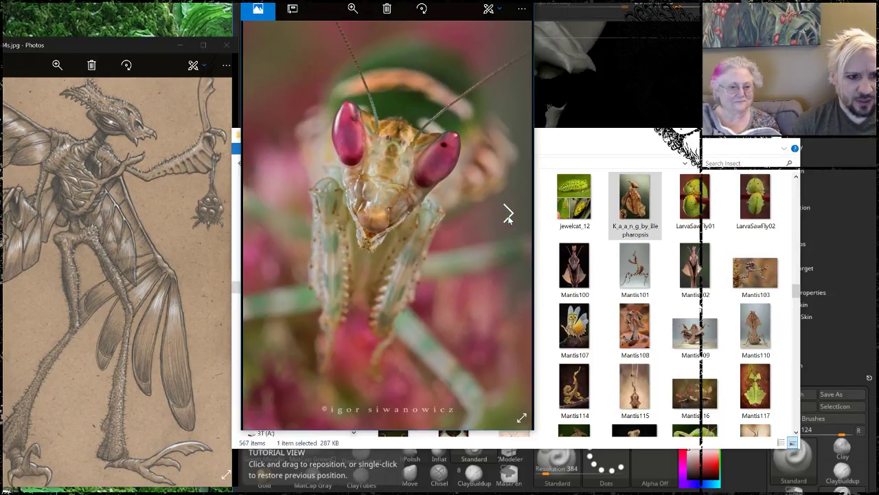
{"action": "left_click", "coordinate": [509, 214]}
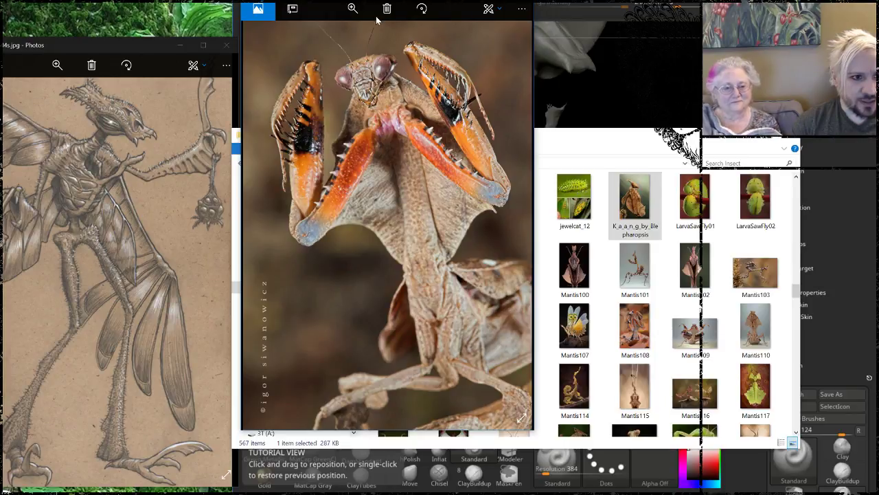
Zoom into the orange-legged mantis photo, examine its thorax, head and foreleg joints, and close the photo.
{"action": "left_click", "coordinate": [352, 9]}
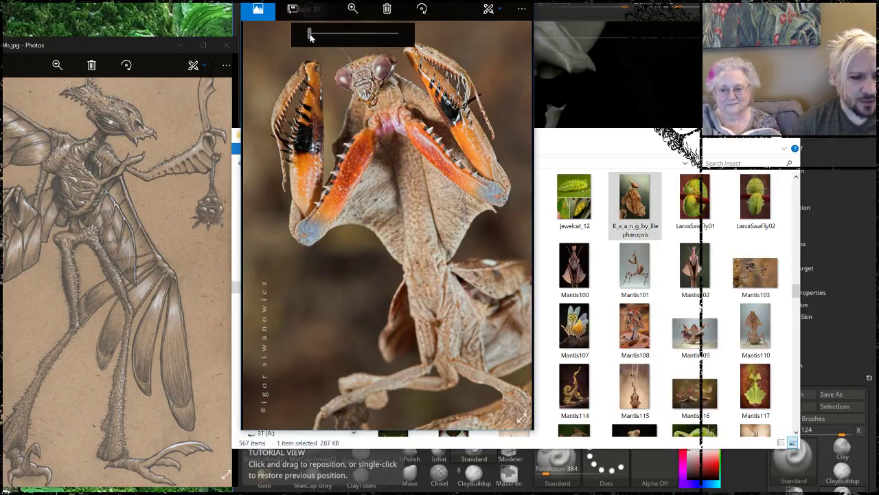
{"action": "left_click_drag", "start_coordinate": [309, 37], "coordinate": [340, 34]}
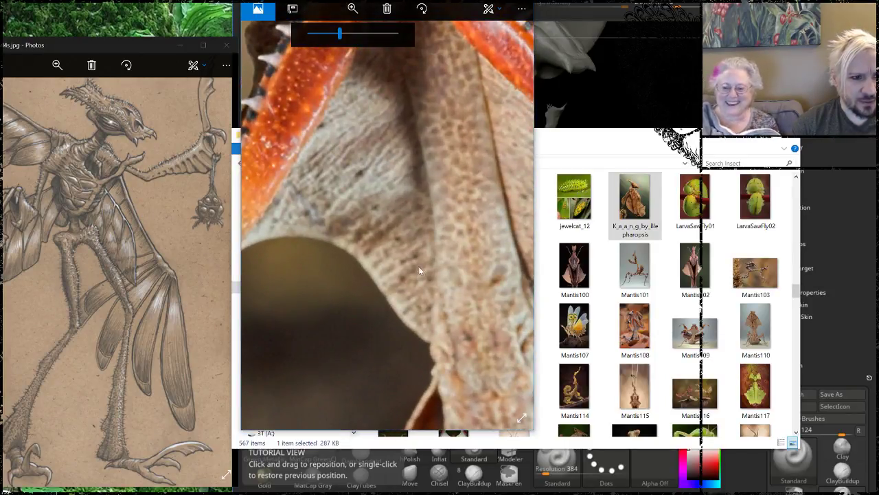
{"action": "left_click_drag", "start_coordinate": [461, 67], "coordinate": [458, 287]}
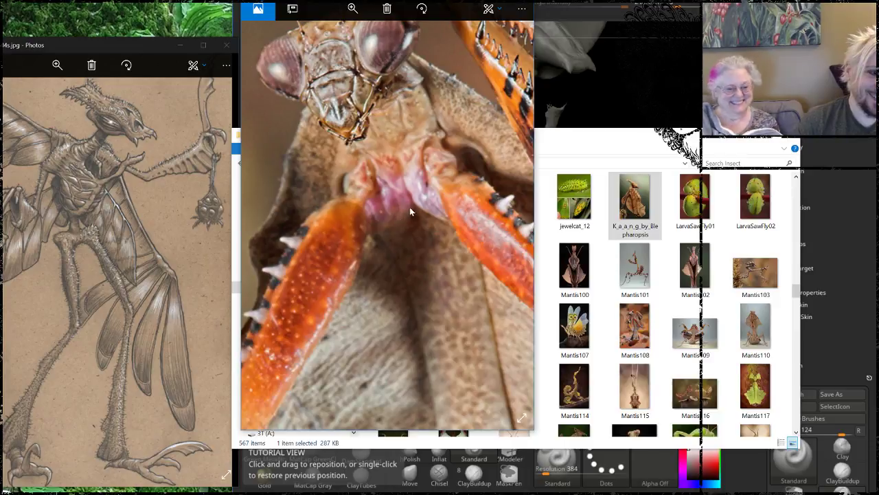
{"action": "left_click_drag", "start_coordinate": [440, 184], "coordinate": [420, 230]}
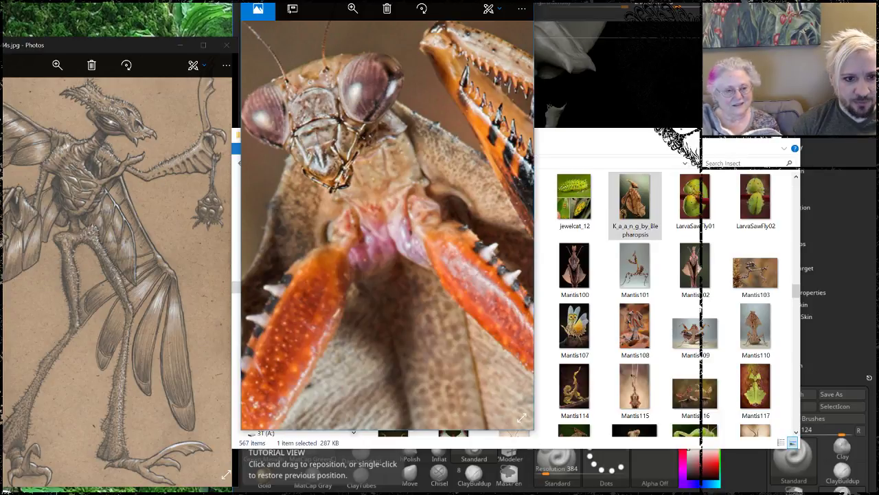
{"action": "left_click", "coordinate": [524, 2]}
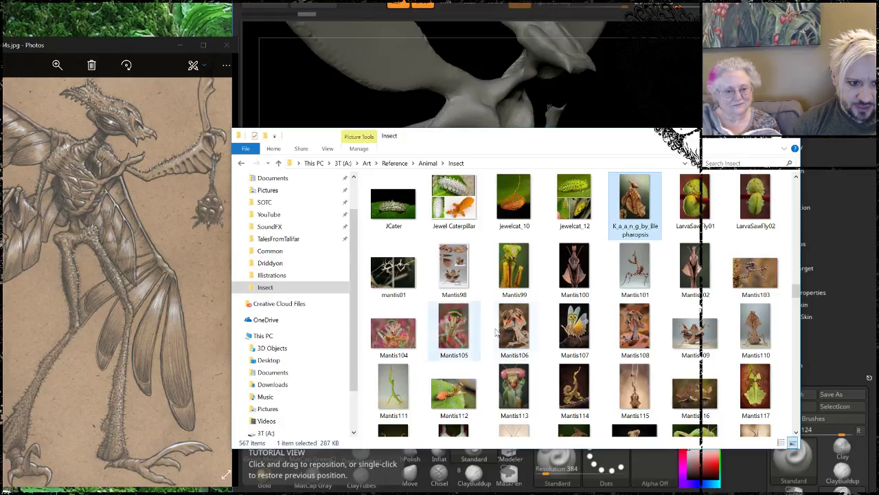
Open the Mantis104 photo, place its window beside the concept drawing and widen it to enlarge the picture.
{"action": "double_click", "coordinate": [395, 338]}
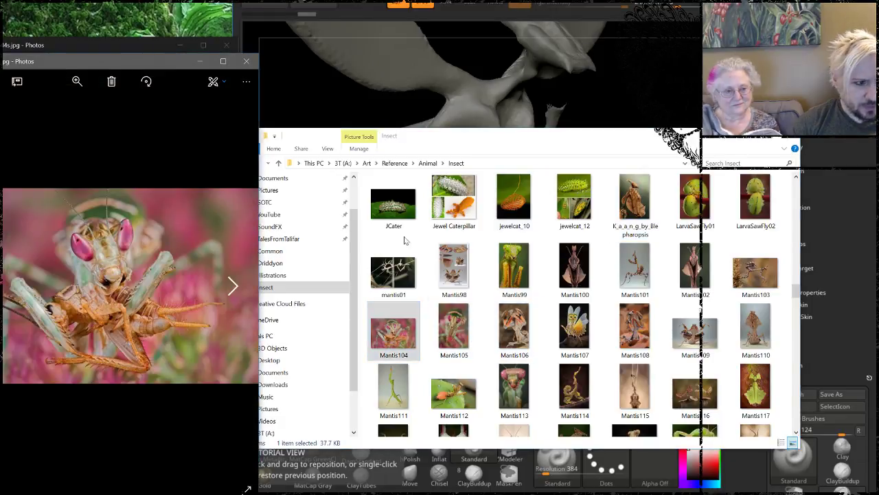
{"action": "left_click_drag", "start_coordinate": [163, 66], "coordinate": [405, 0]}
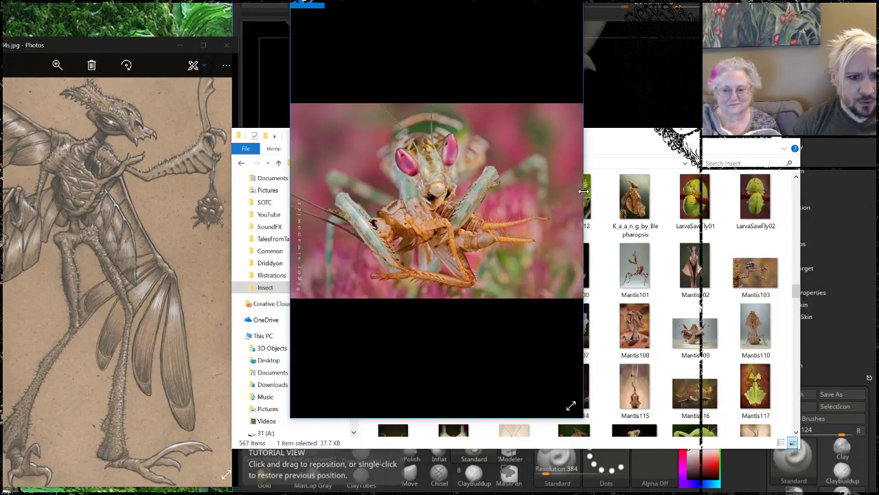
{"action": "left_click_drag", "start_coordinate": [583, 195], "coordinate": [795, 199]}
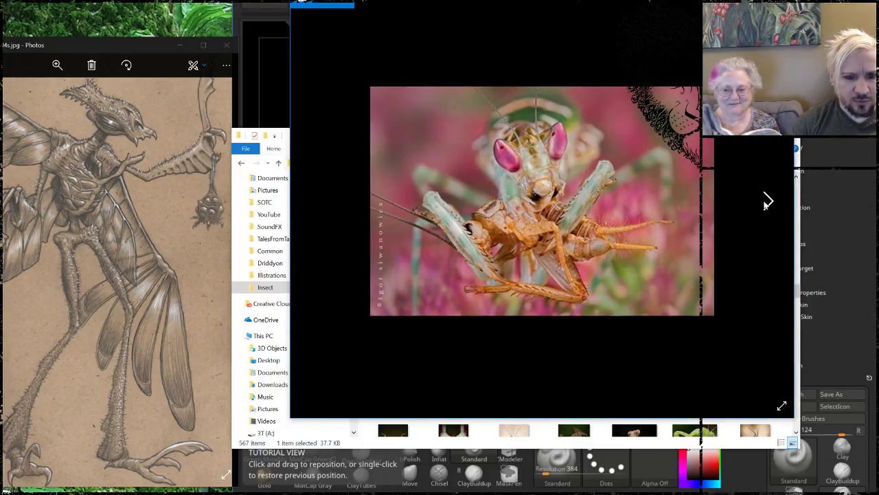
Go through the next mantis photos up to the brown mantis spreading its dark patterned wings, studying wings and spined forelegs.
{"action": "left_click", "coordinate": [767, 200]}
{"action": "left_click", "coordinate": [768, 201]}
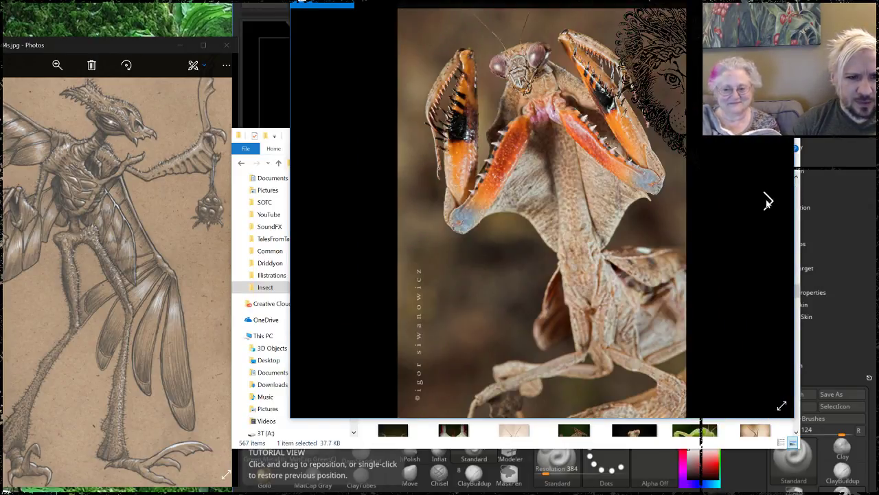
{"action": "left_click", "coordinate": [767, 200]}
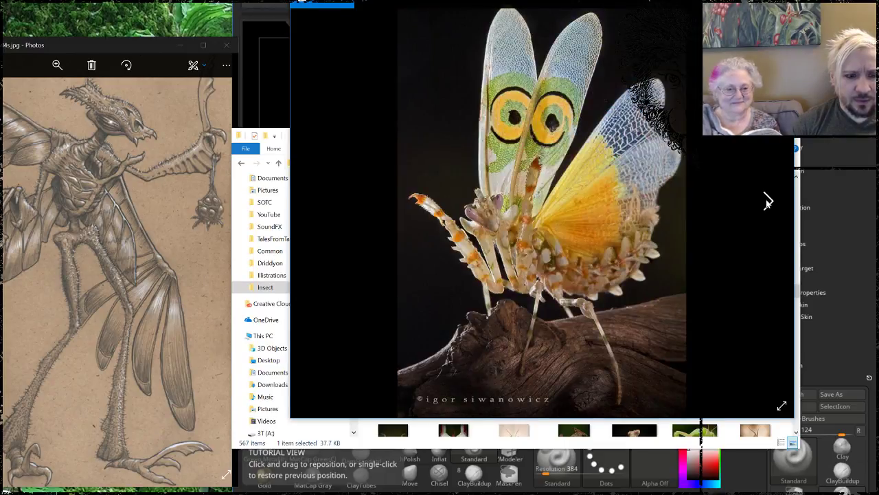
{"action": "left_click", "coordinate": [767, 201]}
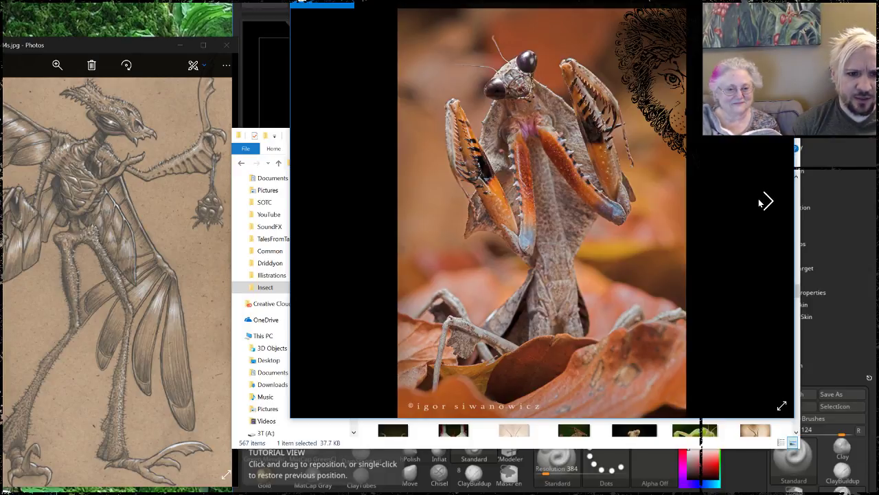
{"action": "left_click", "coordinate": [764, 201]}
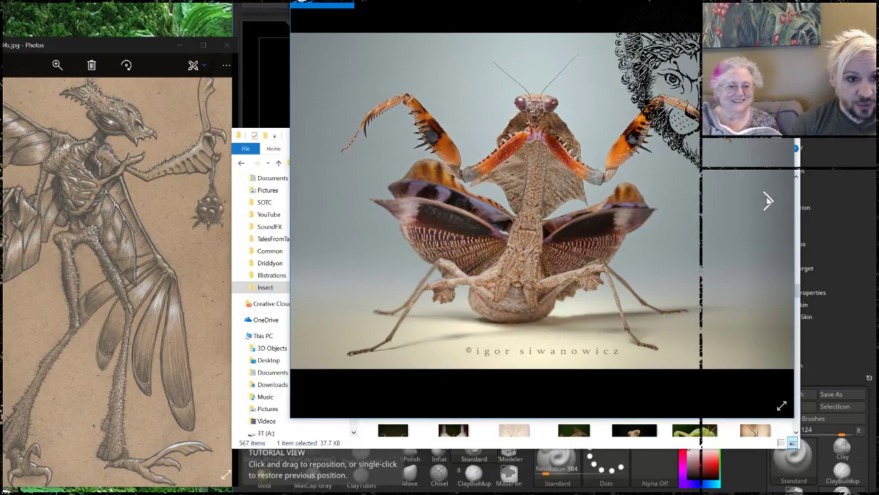
Continue through the insect photos to the green leaf insect on red leaves, comparing body silhouettes, heads and curled abdomens.
{"action": "left_click", "coordinate": [768, 199]}
{"action": "left_click", "coordinate": [768, 200]}
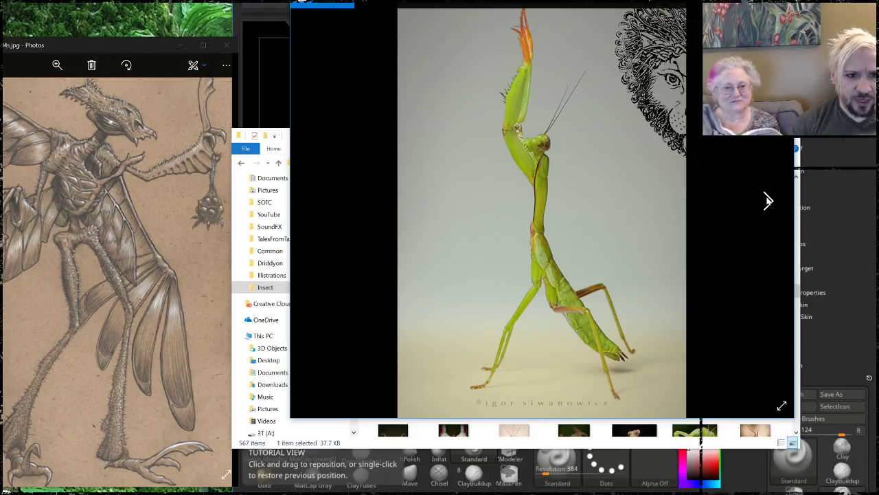
{"action": "left_click", "coordinate": [768, 200]}
{"action": "left_click", "coordinate": [768, 200]}
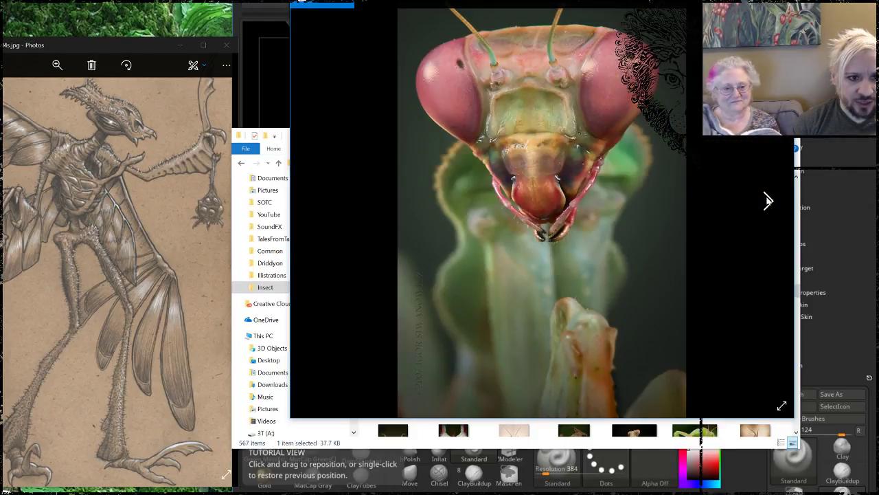
{"action": "left_click", "coordinate": [768, 200]}
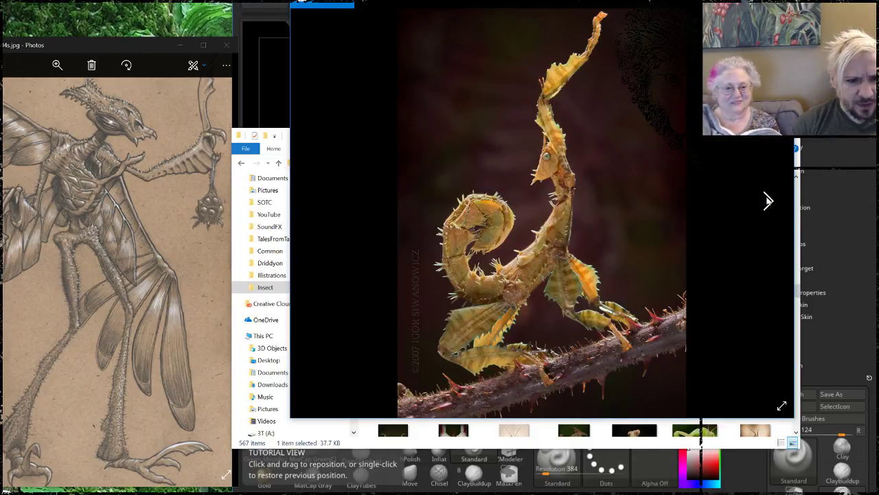
{"action": "left_click", "coordinate": [768, 200]}
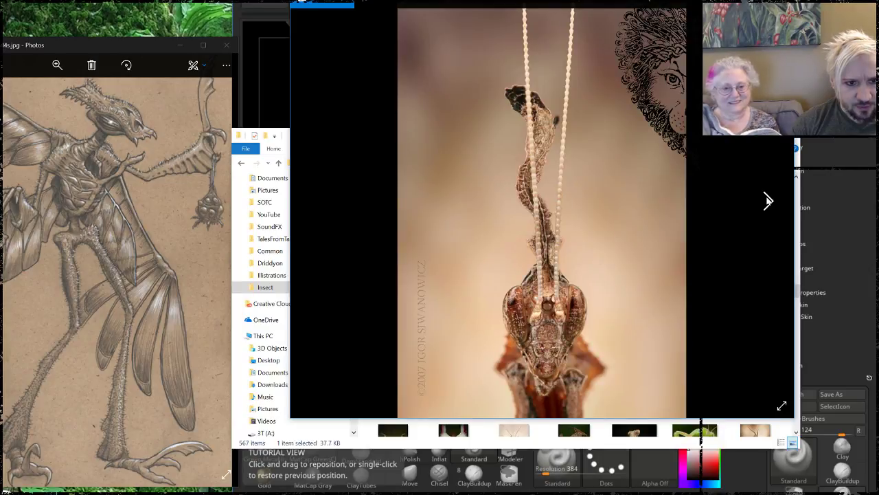
{"action": "left_click", "coordinate": [768, 200]}
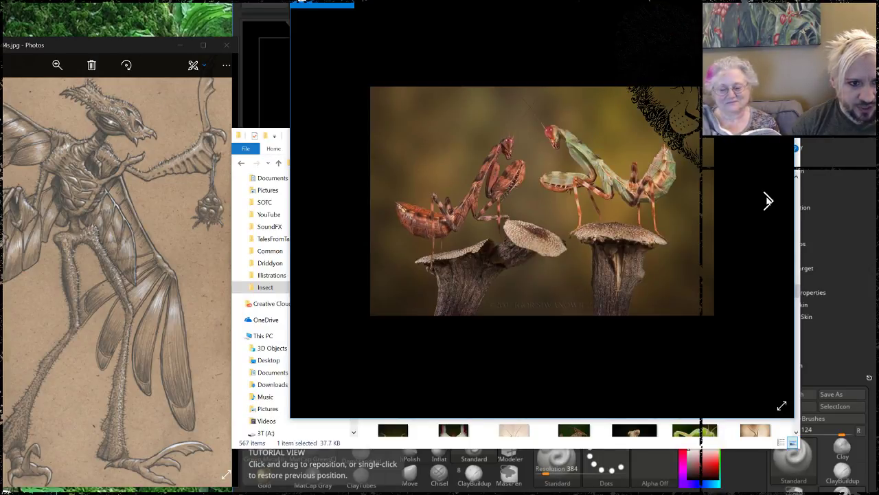
{"action": "left_click", "coordinate": [768, 199]}
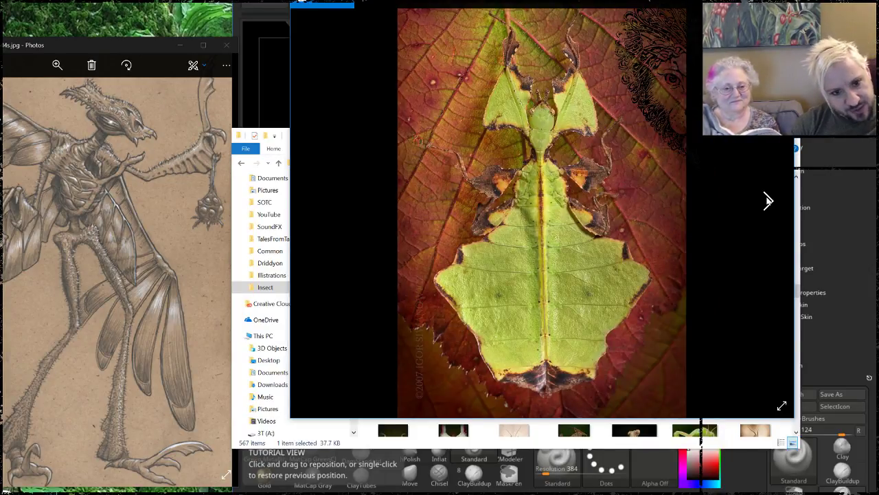
Browse from the leaf insect to the tan mantis with the pointed head crest, examining foreleg spines and head shapes.
{"action": "left_click", "coordinate": [769, 200]}
{"action": "left_click", "coordinate": [768, 200]}
{"action": "left_click", "coordinate": [768, 200]}
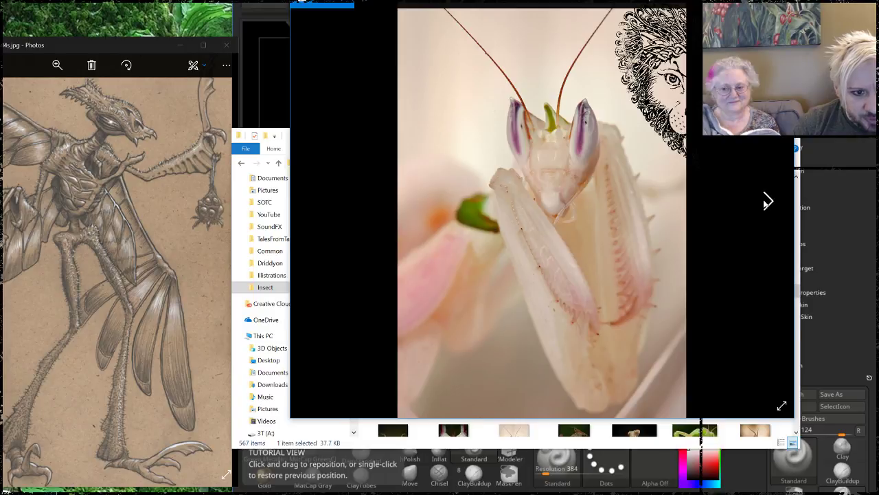
{"action": "left_click", "coordinate": [768, 200]}
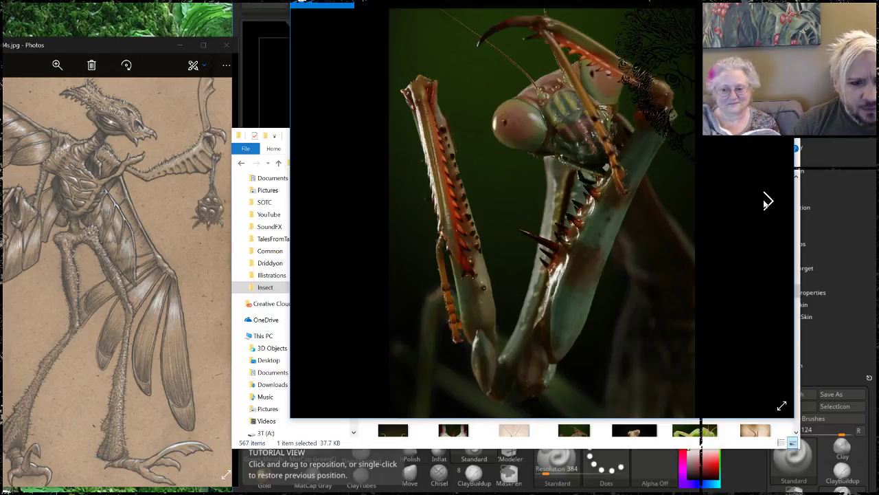
{"action": "left_click", "coordinate": [768, 200]}
{"action": "left_click", "coordinate": [768, 200]}
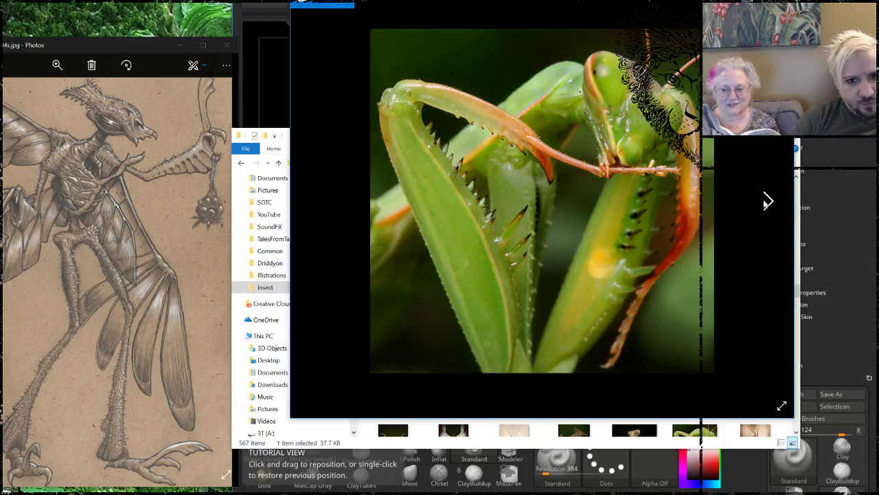
{"action": "left_click", "coordinate": [769, 201]}
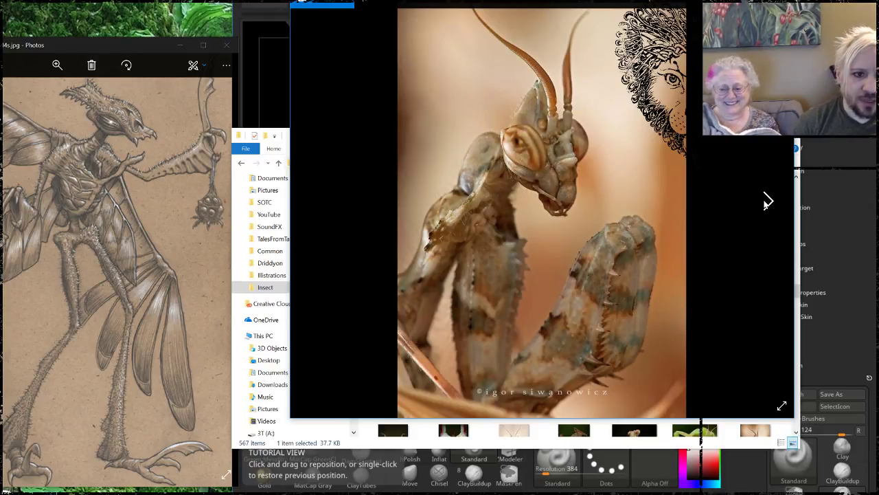
View the photos up to the frontal yellow-green mantis with striped eyes, studying leg joints, thorax shields and faces.
{"action": "left_click", "coordinate": [769, 201]}
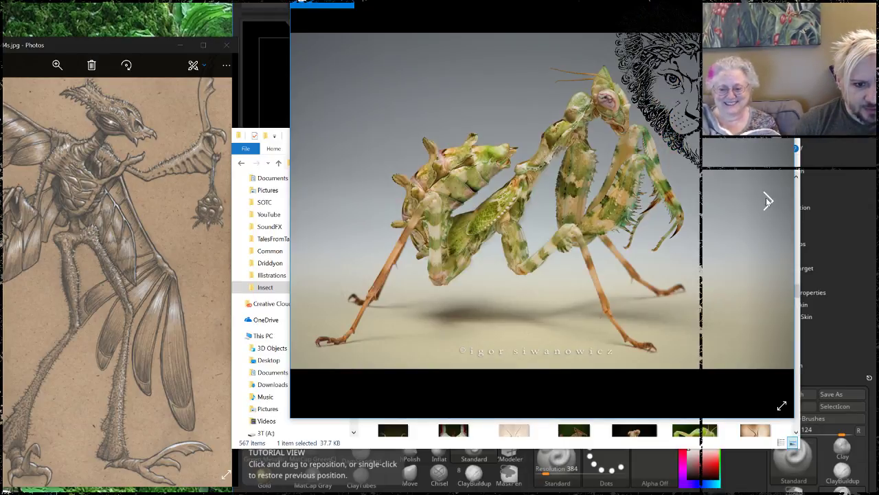
{"action": "left_click", "coordinate": [768, 200]}
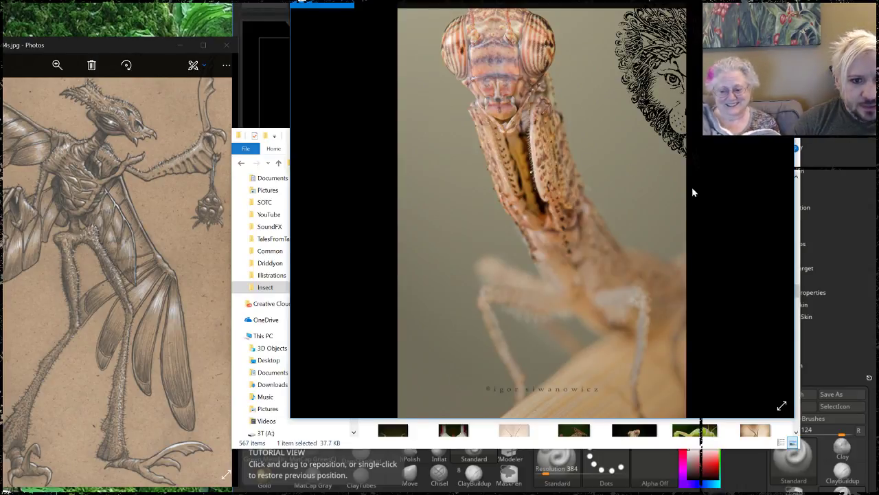
{"action": "left_click", "coordinate": [768, 200]}
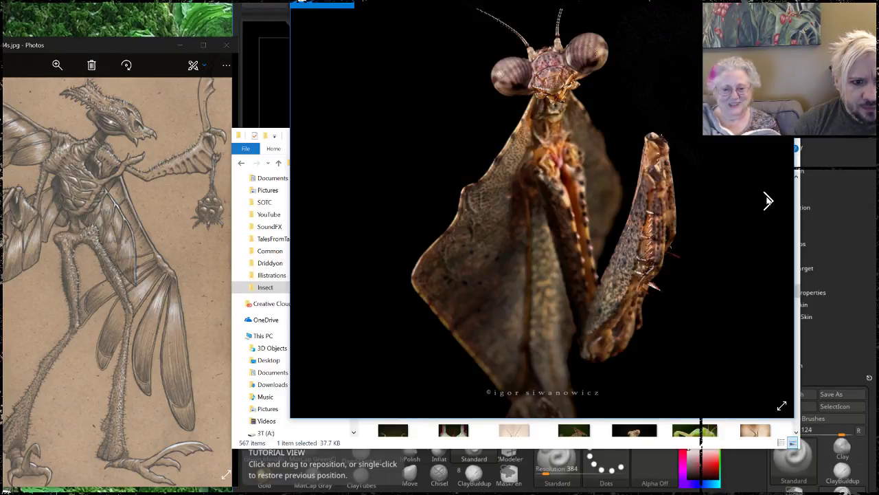
{"action": "left_click", "coordinate": [768, 201]}
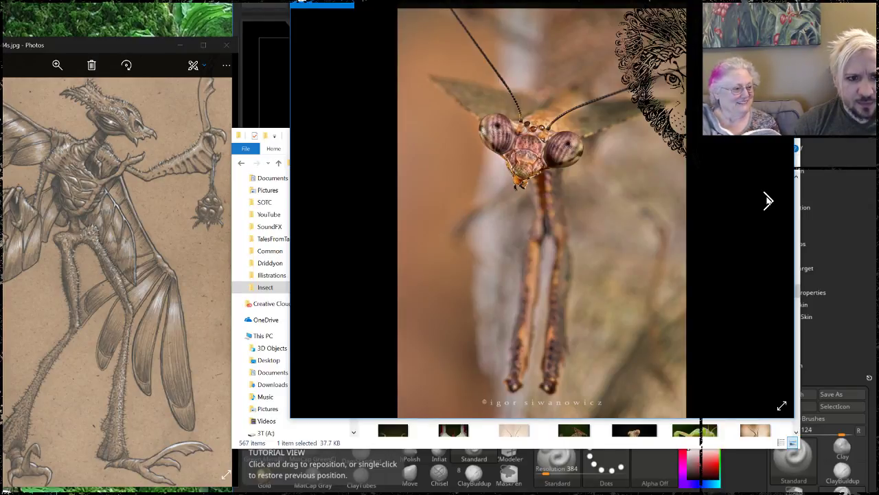
{"action": "left_click", "coordinate": [768, 201]}
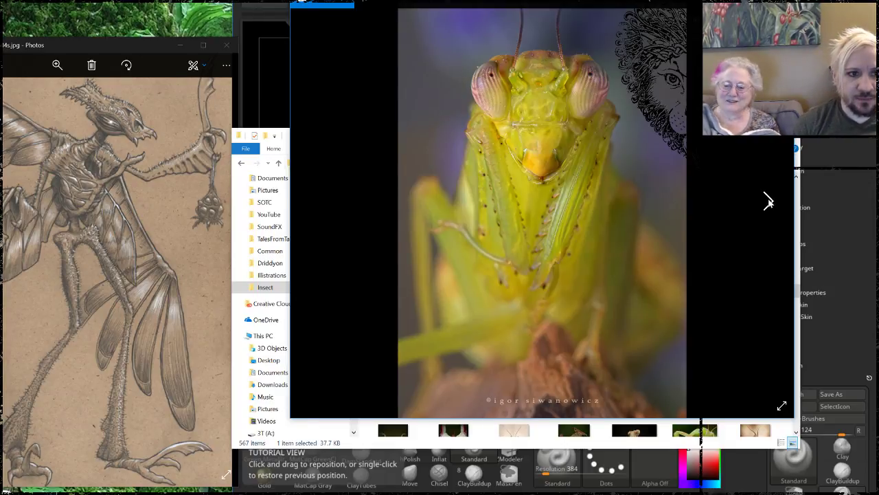
Look through the following photos to the green mantis head close-up with pink eyes and red mouthparts, studying surface bumps and facial anatomy.
{"action": "left_click", "coordinate": [768, 201]}
{"action": "left_click", "coordinate": [769, 201]}
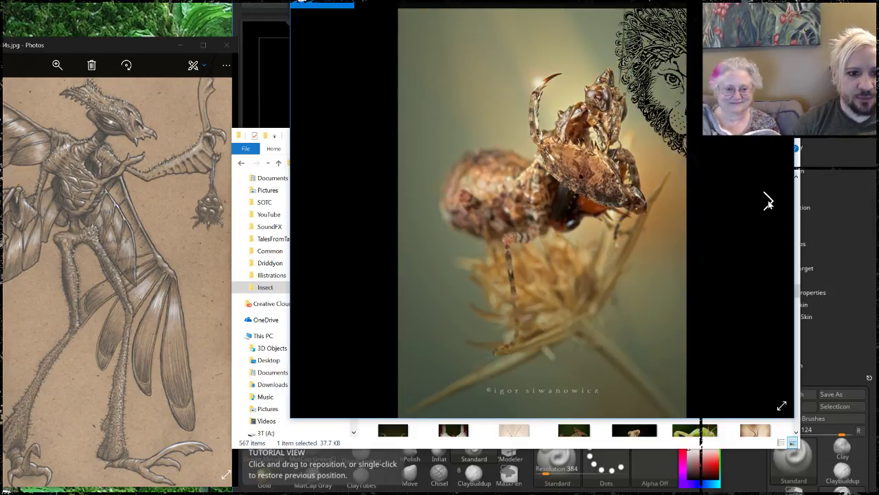
{"action": "left_click", "coordinate": [768, 201]}
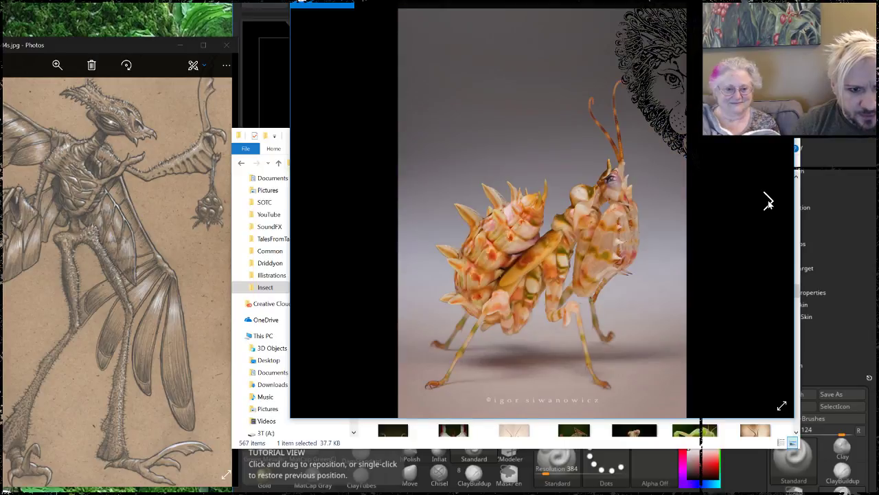
{"action": "left_click", "coordinate": [768, 201]}
{"action": "left_click", "coordinate": [768, 200]}
{"action": "left_click", "coordinate": [768, 200]}
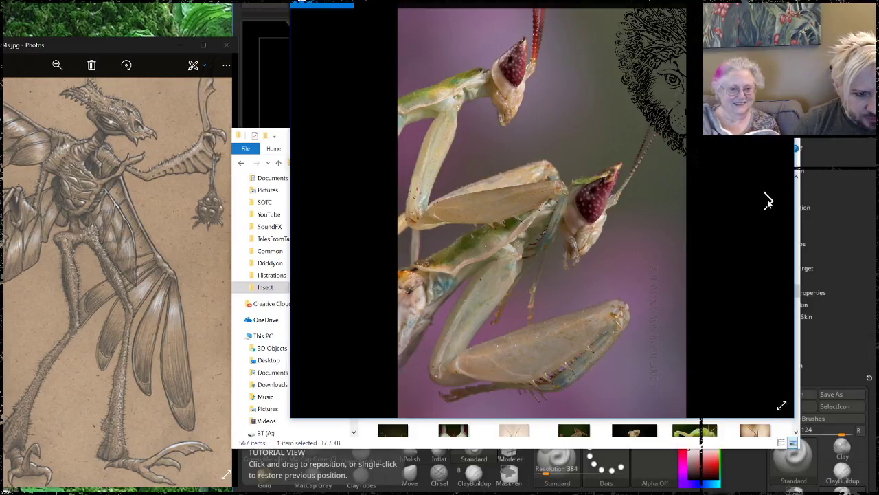
{"action": "left_click", "coordinate": [768, 201]}
{"action": "left_click", "coordinate": [769, 200]}
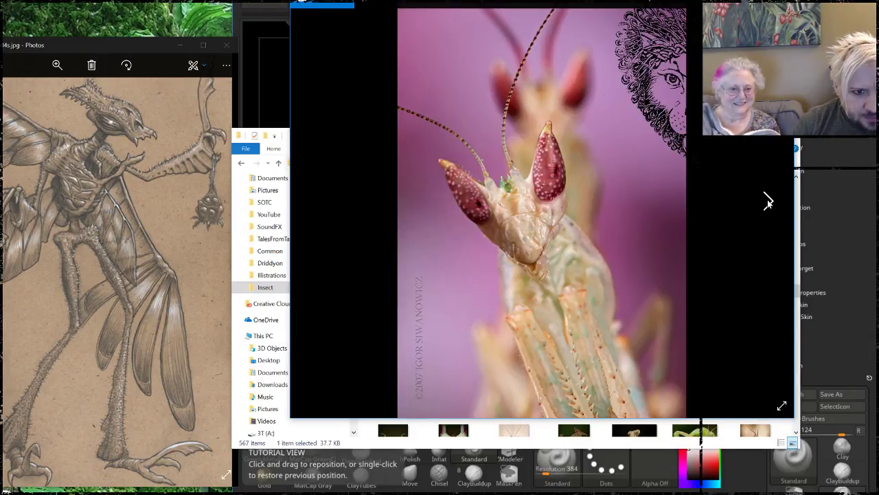
{"action": "left_click", "coordinate": [768, 201]}
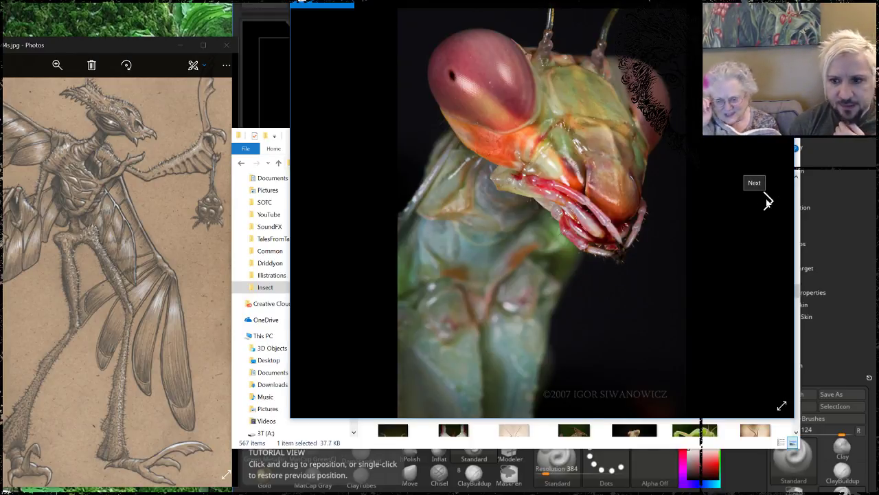
Advance to the reddish-brown mantis with feathery antennae on a green background and examine its head, slender thorax and broad foreleg.
{"action": "left_click", "coordinate": [768, 200]}
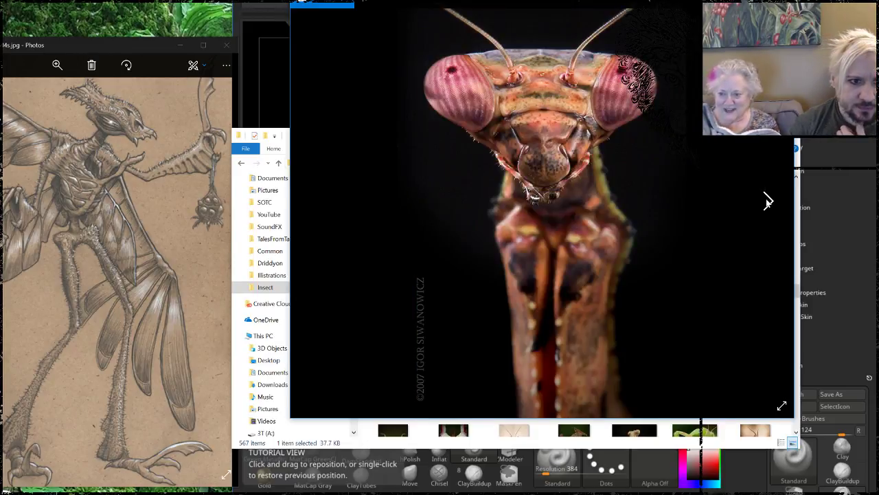
{"action": "left_click", "coordinate": [767, 201]}
{"action": "left_click", "coordinate": [768, 201]}
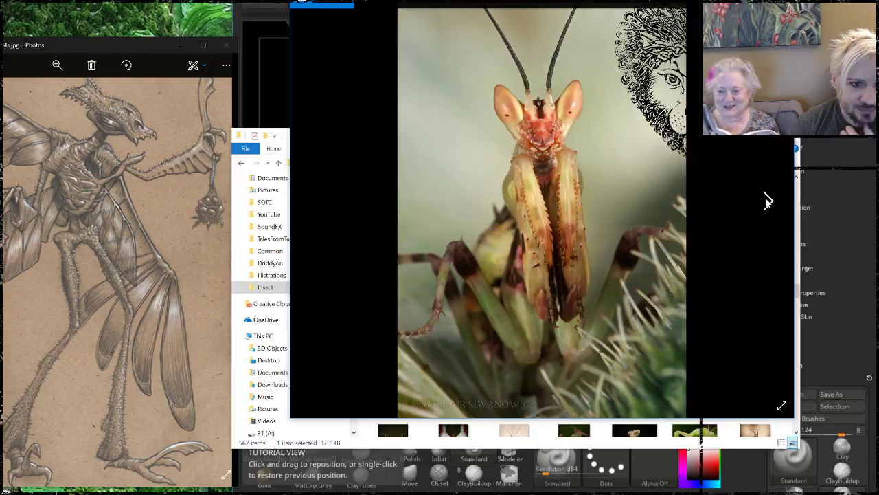
{"action": "left_click", "coordinate": [768, 200]}
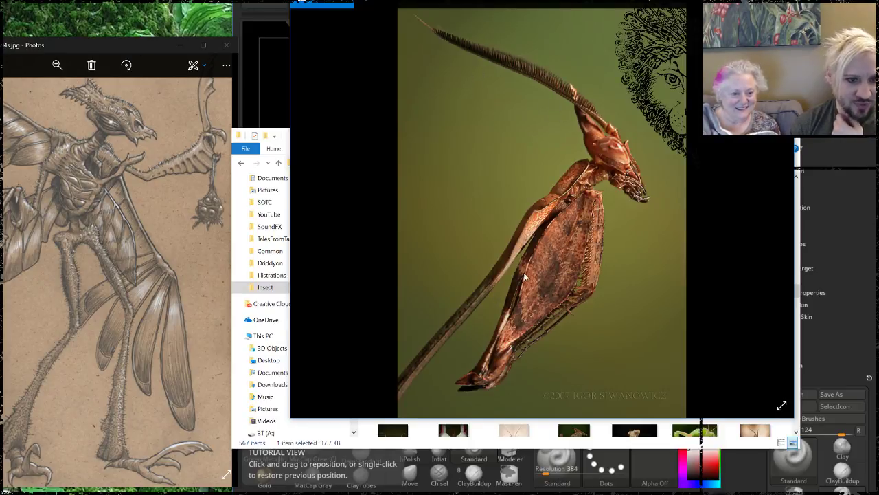
Go through the remaining mantis photos to the spiny insect head with serrated legs, examining crests, thorax shields, leg spines and skin texture.
{"action": "left_click", "coordinate": [768, 201]}
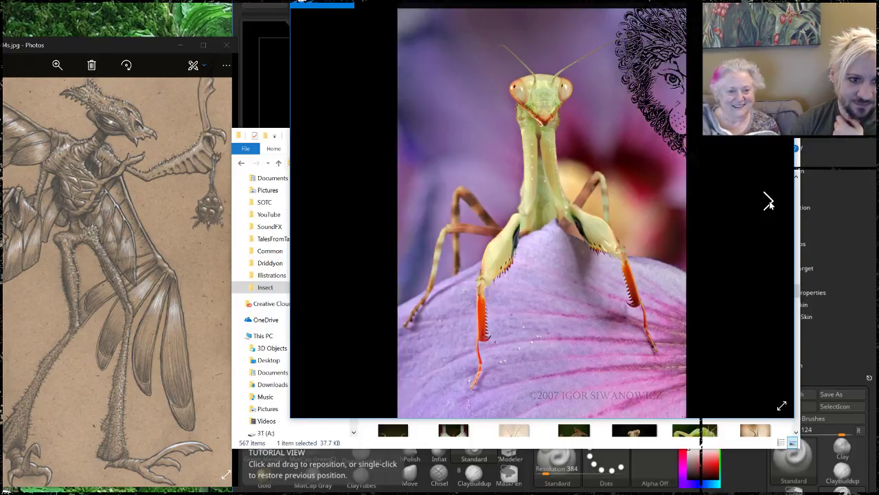
{"action": "left_click", "coordinate": [769, 200]}
{"action": "left_click", "coordinate": [769, 200]}
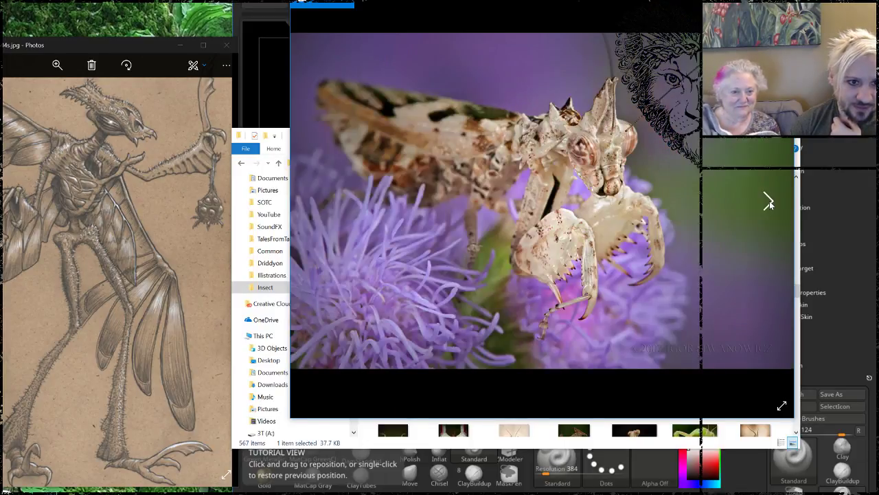
{"action": "left_click", "coordinate": [769, 201]}
{"action": "left_click", "coordinate": [769, 200]}
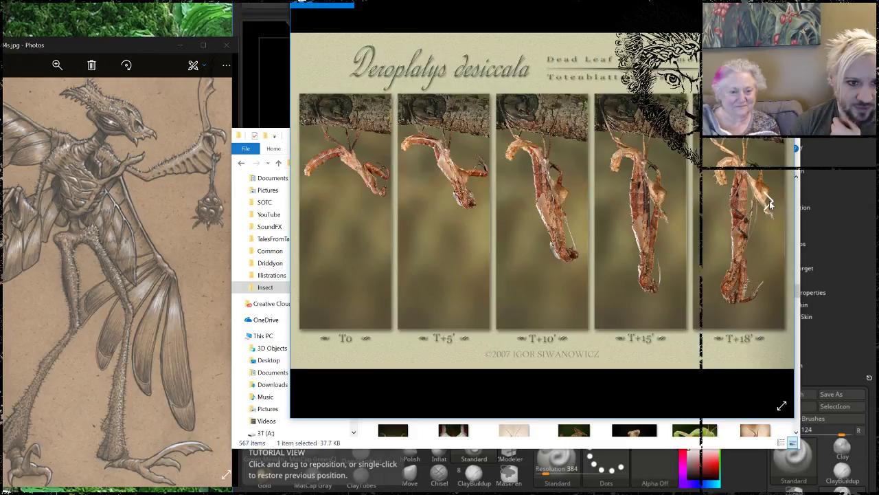
{"action": "left_click", "coordinate": [769, 202]}
{"action": "left_click", "coordinate": [769, 202]}
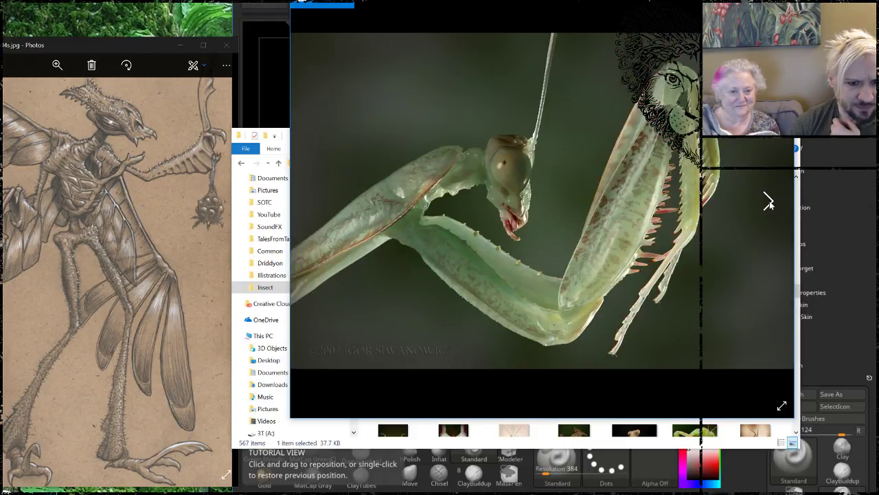
{"action": "left_click", "coordinate": [768, 201]}
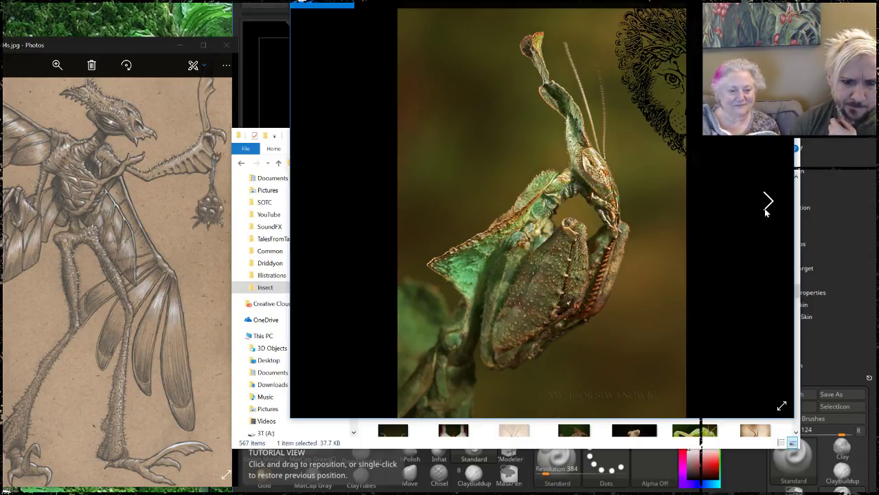
{"action": "left_click", "coordinate": [768, 200]}
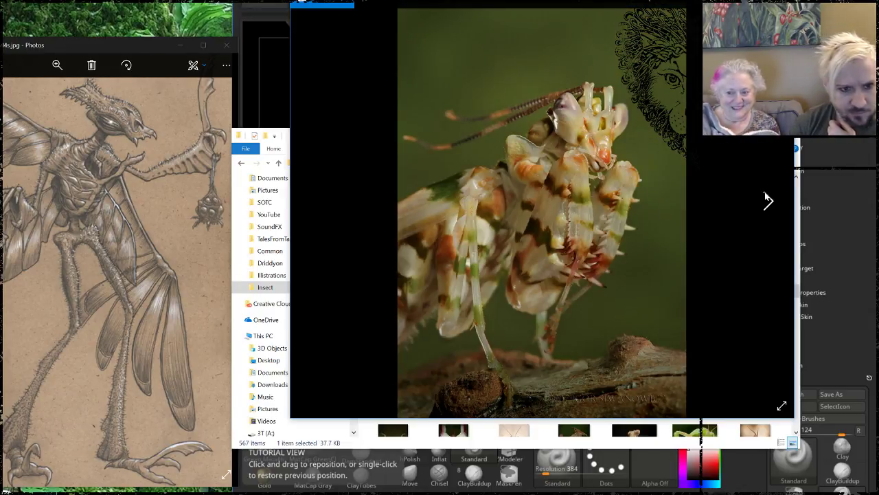
{"action": "left_click", "coordinate": [768, 200]}
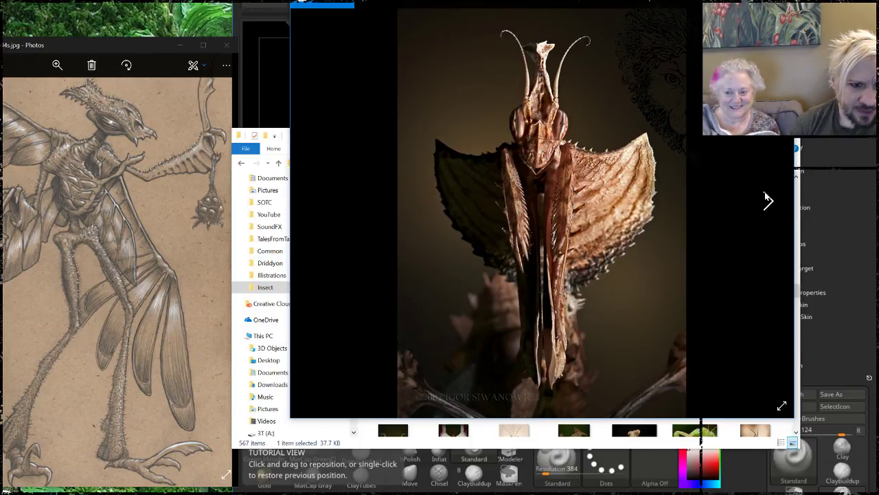
{"action": "left_click", "coordinate": [768, 200]}
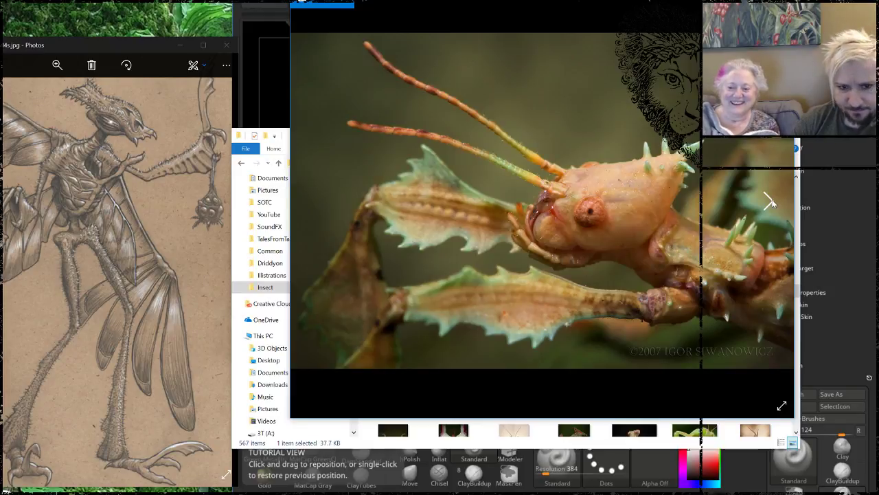
Look through the leaf insect and spiny stick insect photos to the red mantis on a twig, studying leg flanges, body spines and abdomen segments.
{"action": "left_click", "coordinate": [771, 201]}
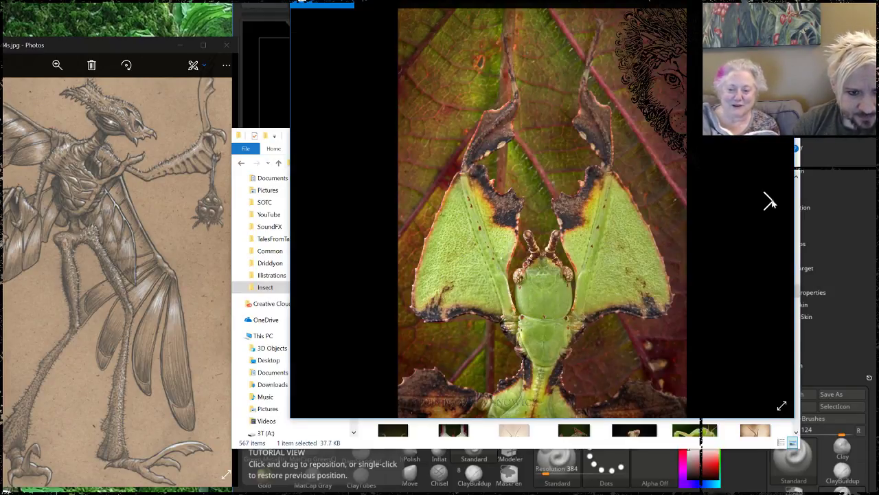
{"action": "left_click", "coordinate": [770, 202]}
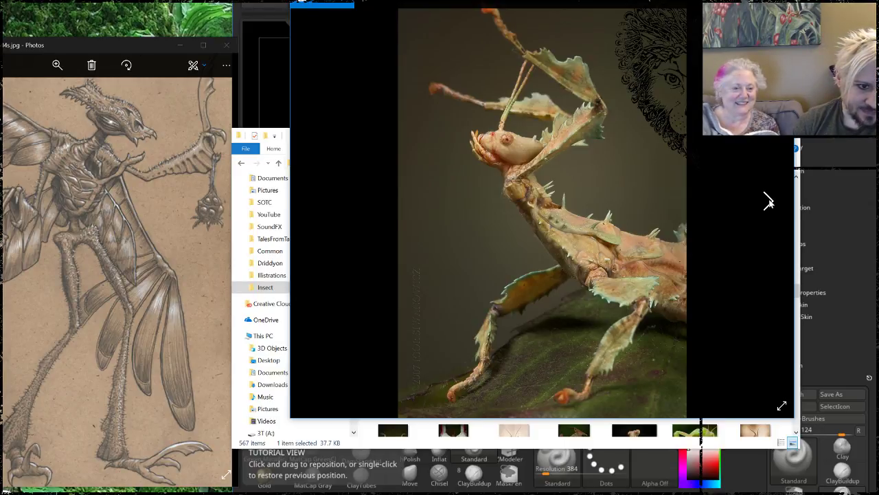
{"action": "left_click", "coordinate": [769, 200]}
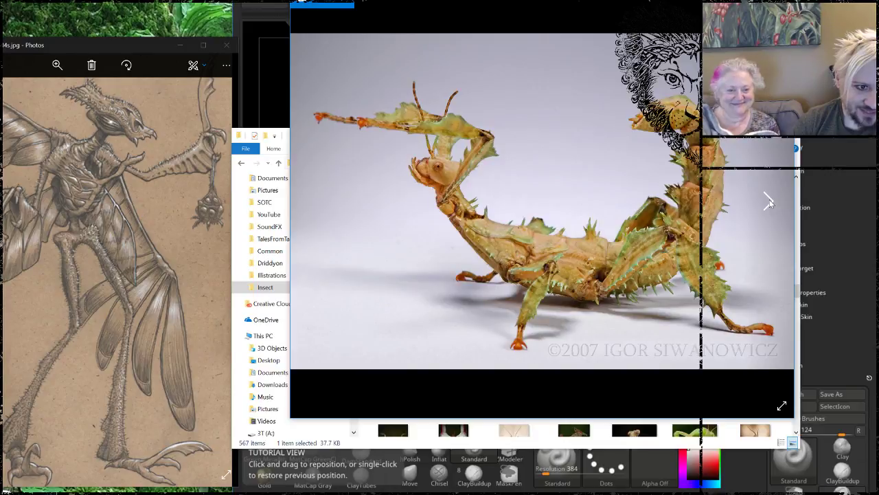
{"action": "left_click", "coordinate": [768, 200]}
{"action": "left_click", "coordinate": [768, 201]}
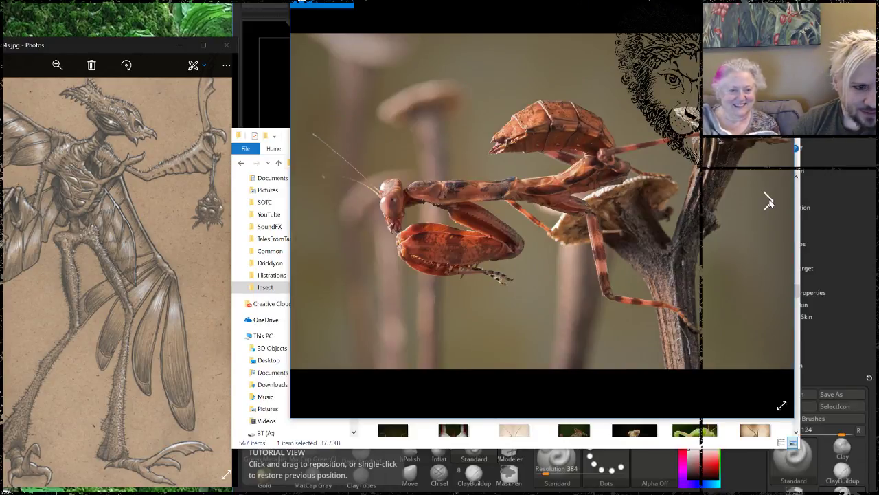
View the following mantis photos up to the green IDOLOMANTIS artwork, studying head crests, spined forelegs and translucent leg lobes.
{"action": "left_click", "coordinate": [769, 201]}
{"action": "left_click", "coordinate": [768, 200]}
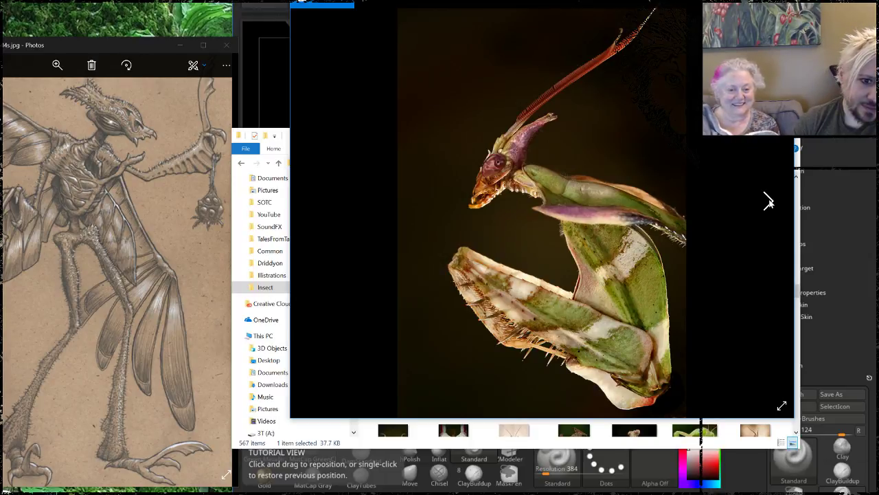
{"action": "left_click", "coordinate": [769, 200]}
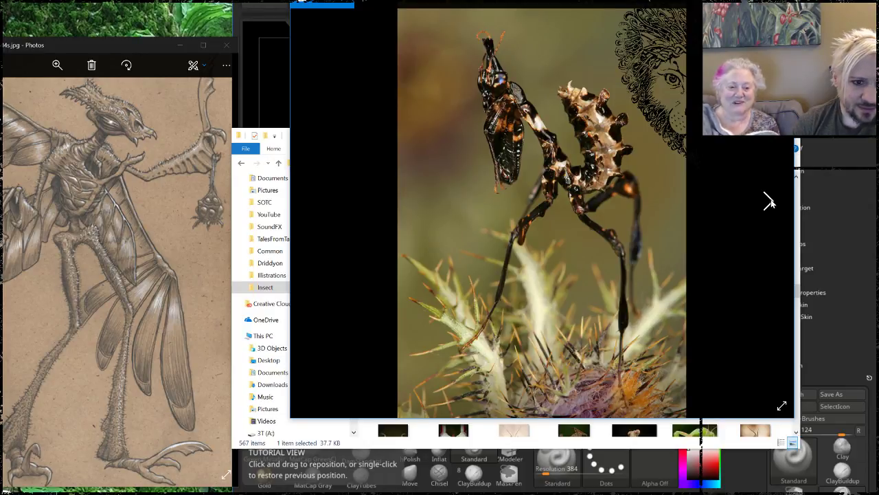
{"action": "left_click", "coordinate": [769, 201]}
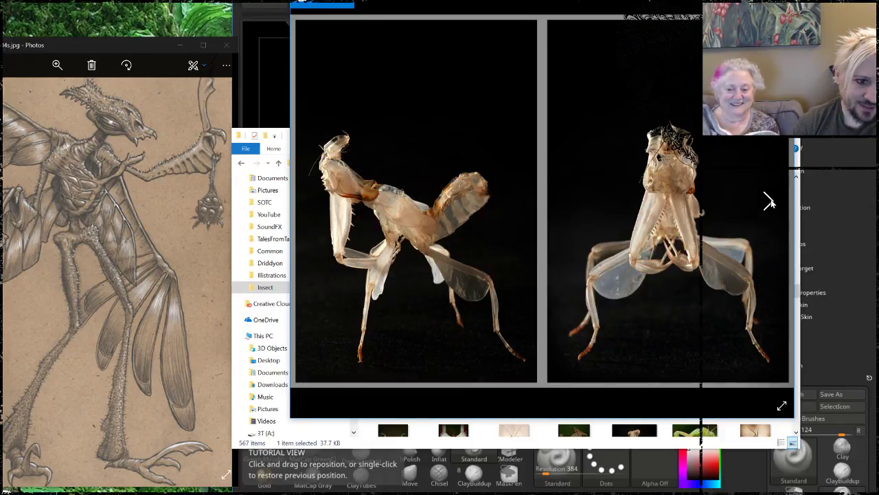
{"action": "left_click", "coordinate": [769, 200]}
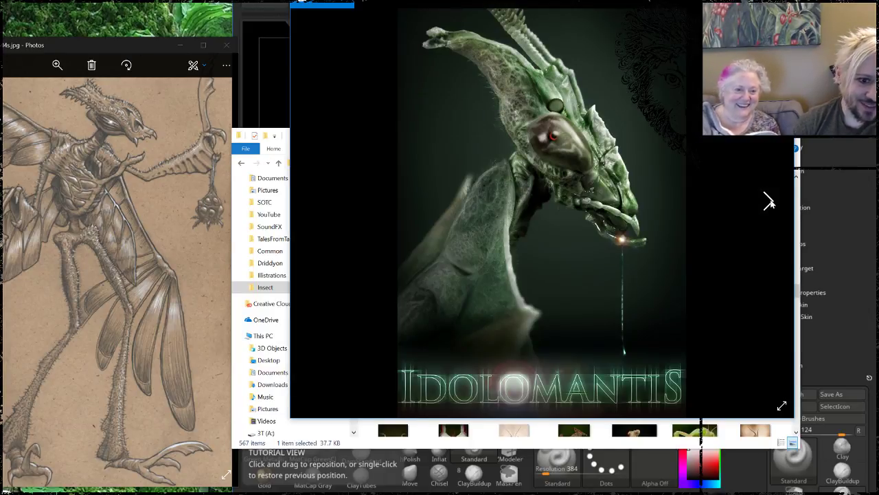
Go through the orchid mantis and crested head close-ups to the frontal mantis with raised forelegs, examining eyes, mouthparts and foreleg shapes.
{"action": "left_click", "coordinate": [769, 200]}
{"action": "left_click", "coordinate": [769, 200]}
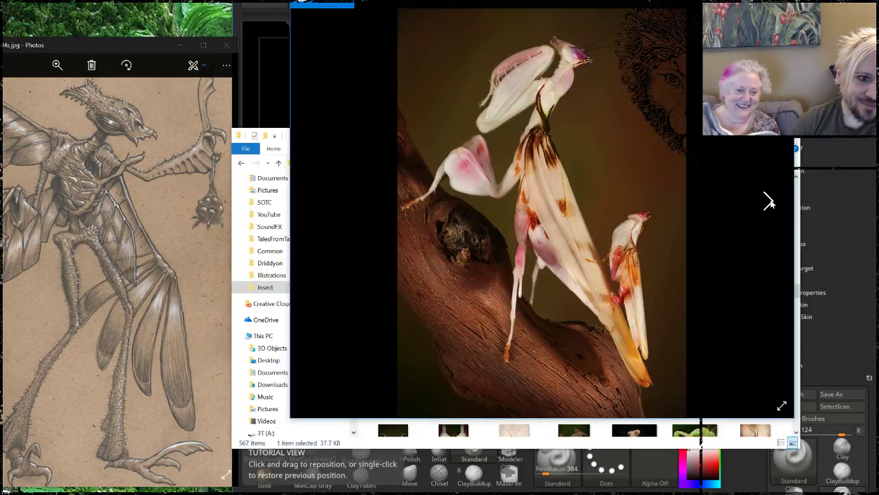
{"action": "left_click", "coordinate": [769, 201]}
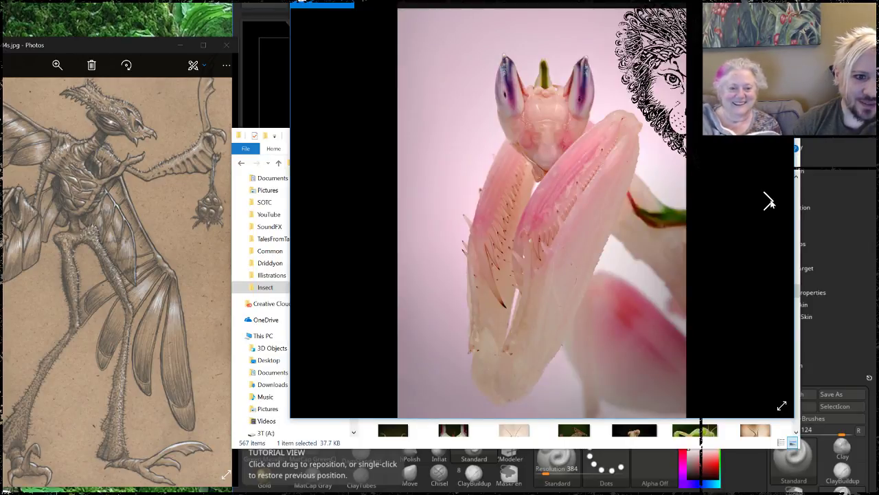
{"action": "left_click", "coordinate": [769, 200]}
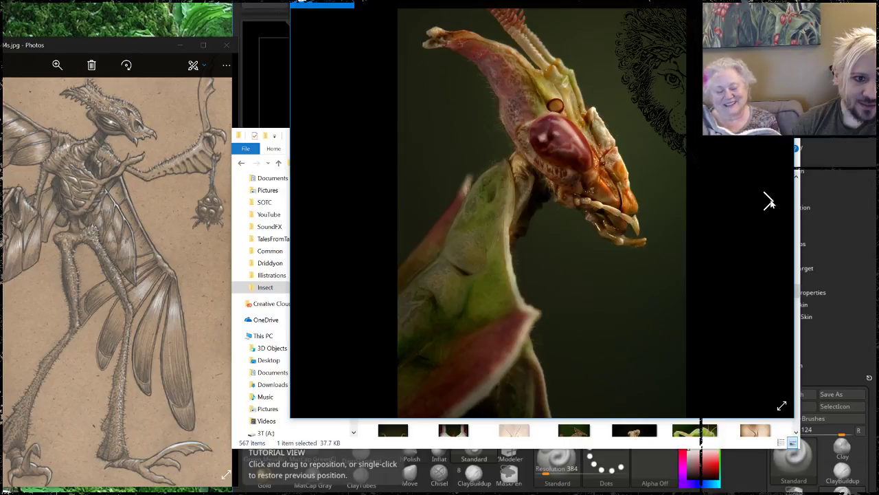
{"action": "left_click", "coordinate": [768, 200]}
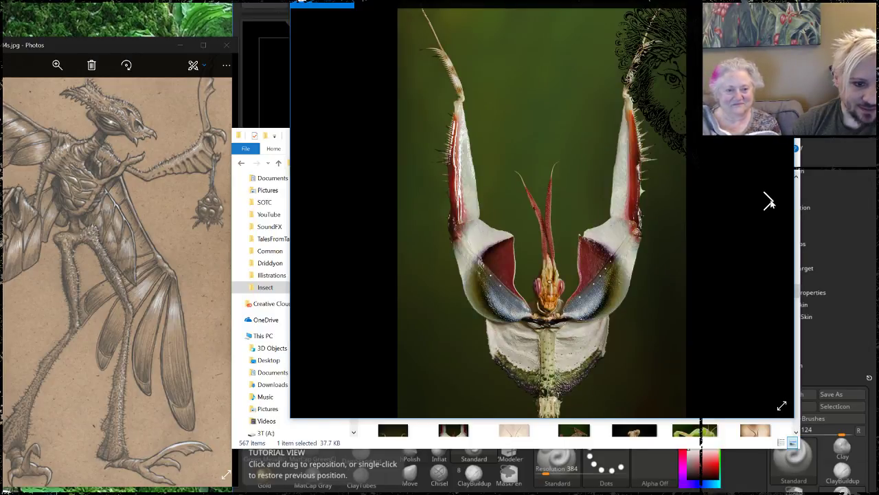
Continue through the full-body mantis photos to the outstretched foreleg on black, studying body proportions, leg joints and foreleg spines.
{"action": "left_click", "coordinate": [769, 200]}
{"action": "left_click", "coordinate": [769, 200]}
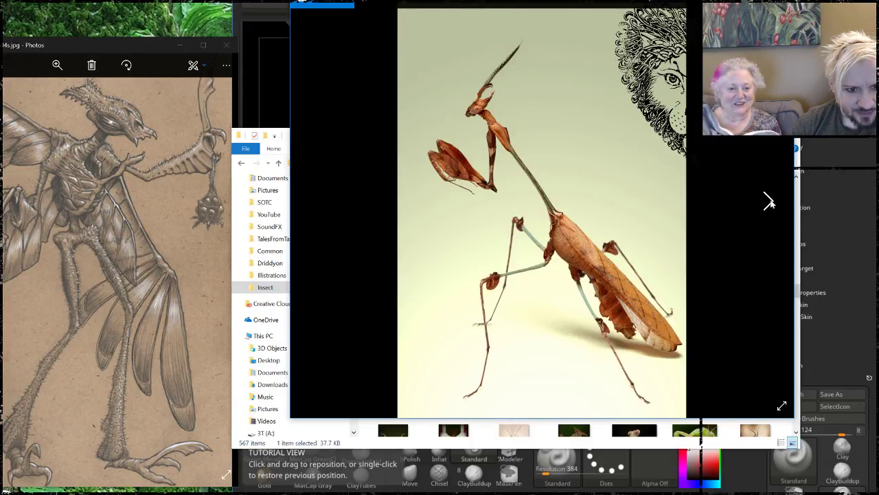
{"action": "left_click", "coordinate": [769, 201]}
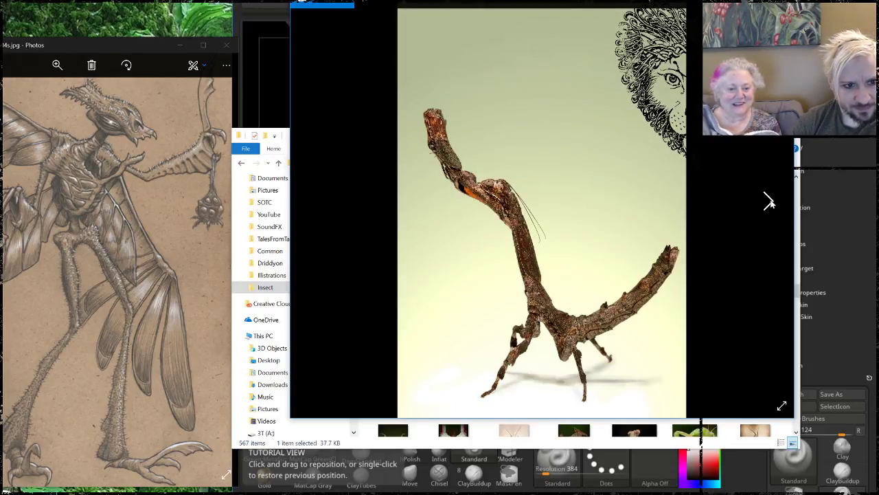
{"action": "left_click", "coordinate": [769, 200]}
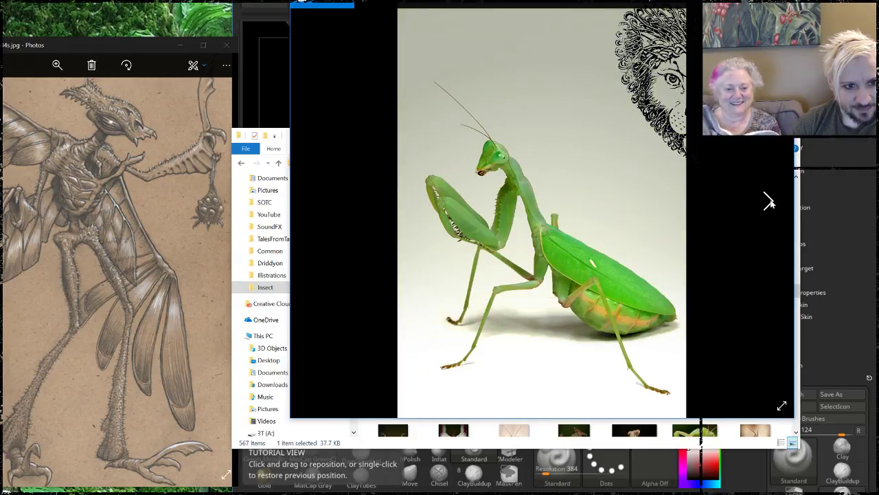
{"action": "left_click", "coordinate": [769, 201]}
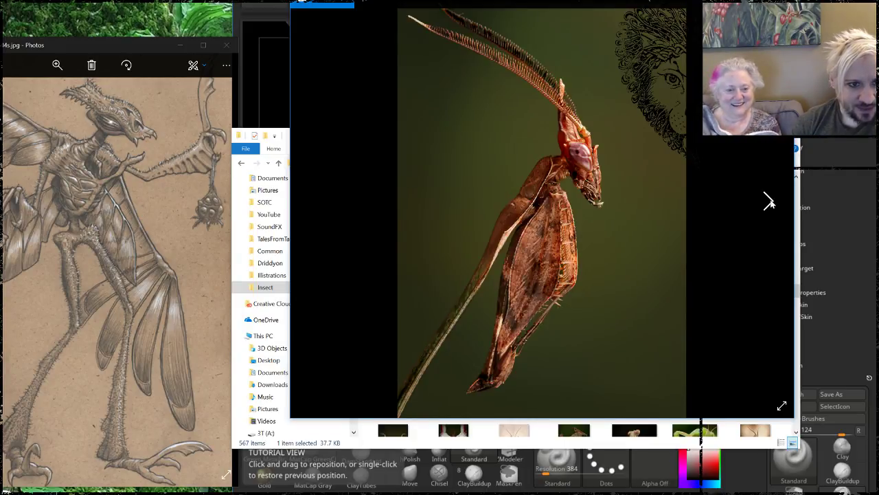
{"action": "left_click", "coordinate": [768, 200]}
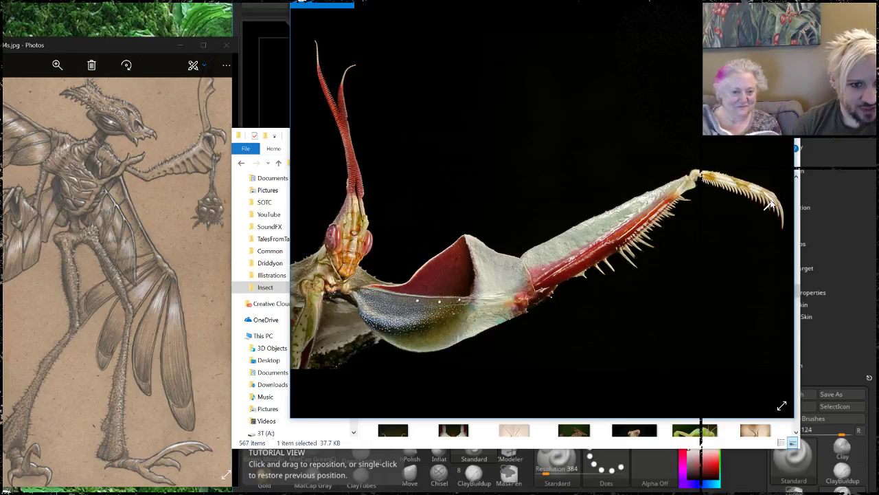
View the remaining mantis close-ups past the reddish-brown mantis with folded forelegs, examining faces, spines and leaf-like surfaces.
{"action": "left_click", "coordinate": [768, 200]}
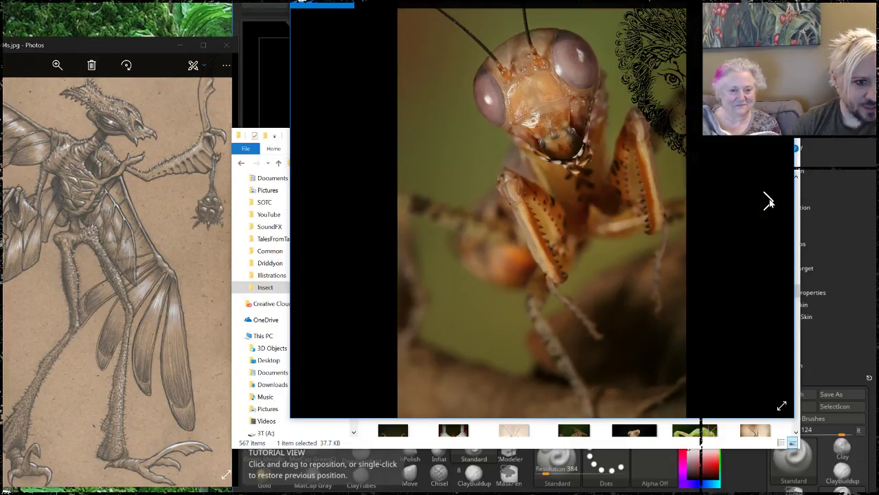
{"action": "left_click", "coordinate": [769, 201]}
{"action": "left_click", "coordinate": [769, 201]}
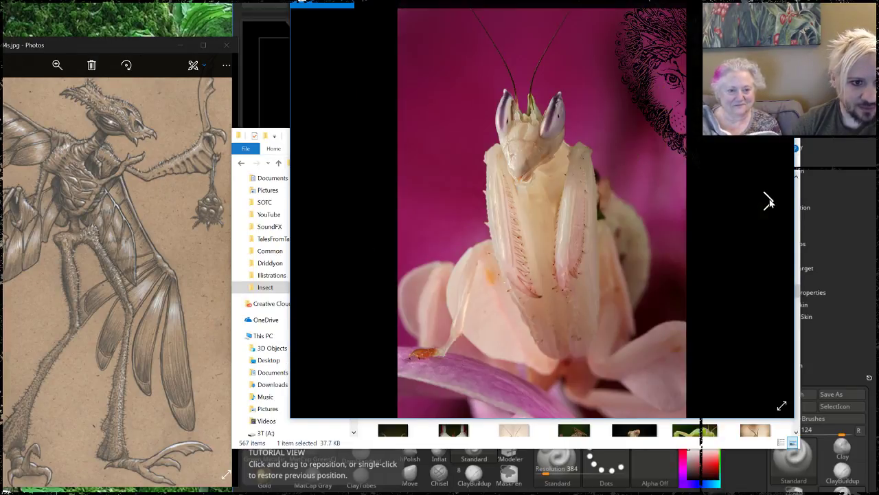
{"action": "left_click", "coordinate": [769, 201]}
{"action": "left_click", "coordinate": [768, 201]}
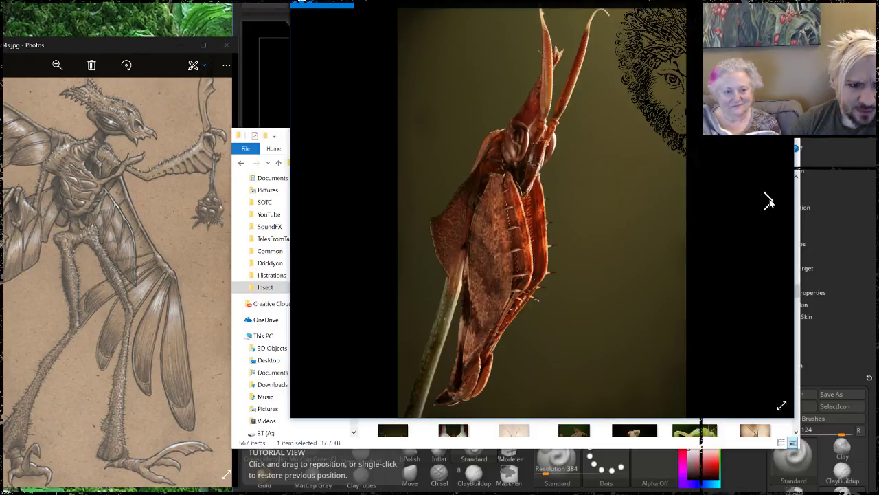
{"action": "left_click", "coordinate": [768, 200]}
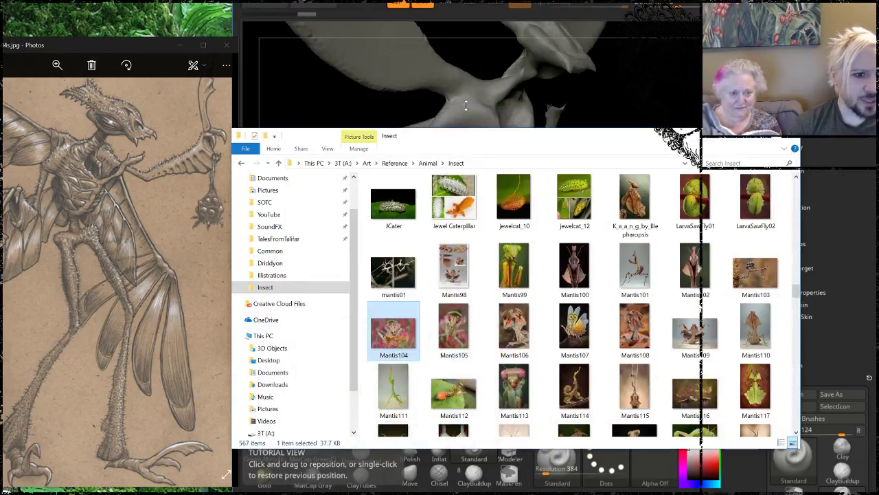
Switch to ZBrush and thicken the thin finger tips of the small chest arm with the Inflat brush.
{"action": "left_click", "coordinate": [632, 71]}
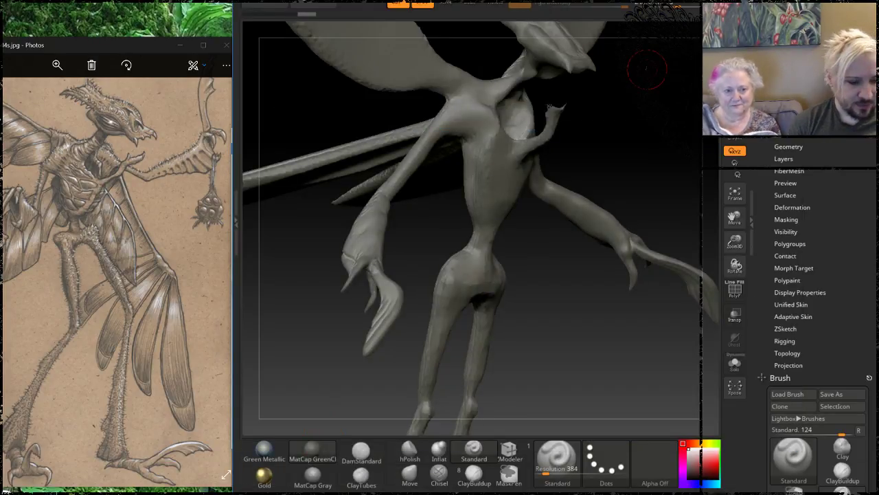
{"action": "mouse_move", "coordinate": [620, 135]}
{"action": "left_mouse_down"}
{"action": "mouse_move", "coordinate": [641, 120]}
{"action": "mouse_move", "coordinate": [648, 235]}
{"action": "mouse_move", "coordinate": [570, 193]}
{"action": "mouse_move", "coordinate": [597, 180]}
{"action": "mouse_move", "coordinate": [395, 343]}
{"action": "left_mouse_up"}
{"action": "key", "text": "space"}
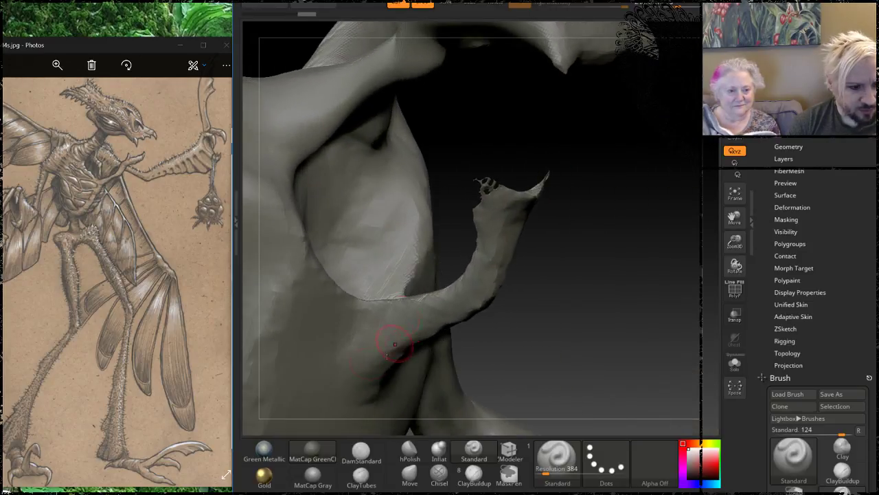
{"action": "left_click", "coordinate": [439, 452]}
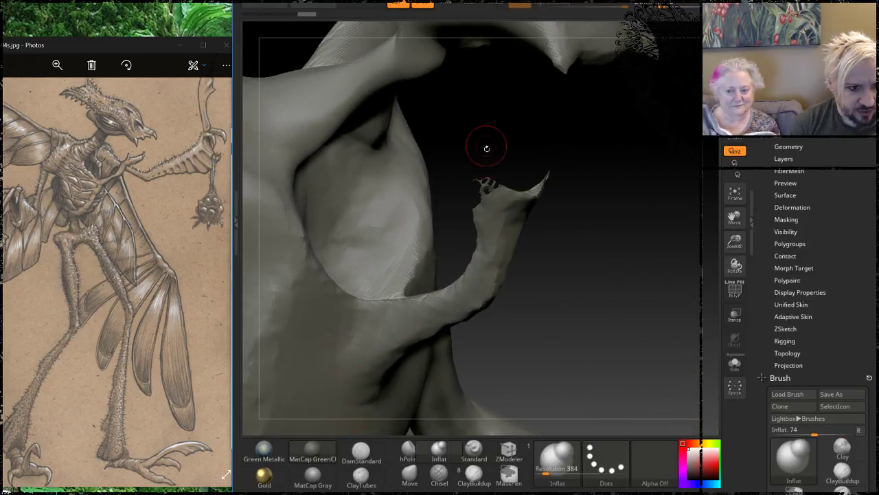
{"action": "left_click_drag", "start_coordinate": [485, 184], "coordinate": [483, 201]}
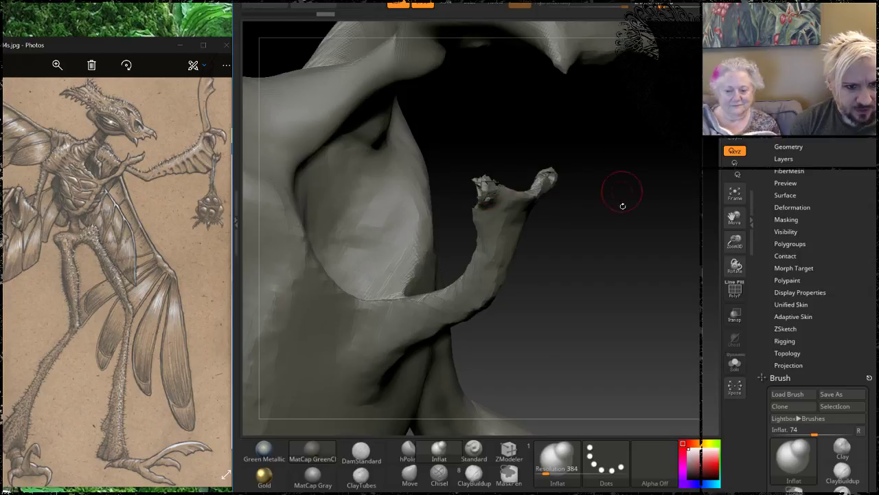
Fill out the fork between the small chest arm's two fingers and round off their rough tips, working from both sides.
{"action": "mouse_move", "coordinate": [622, 205]}
{"action": "left_mouse_down"}
{"action": "mouse_move", "coordinate": [598, 223]}
{"action": "mouse_move", "coordinate": [480, 202]}
{"action": "left_mouse_up"}
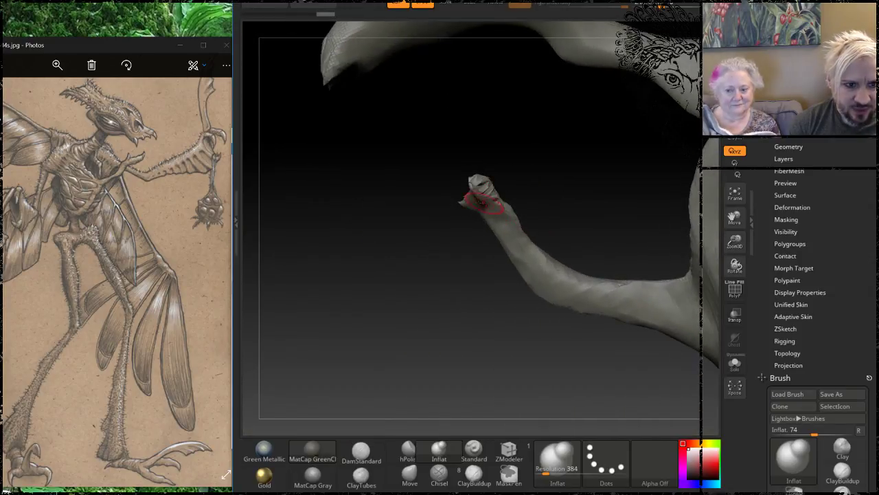
{"action": "left_click_drag", "start_coordinate": [591, 227], "coordinate": [583, 159]}
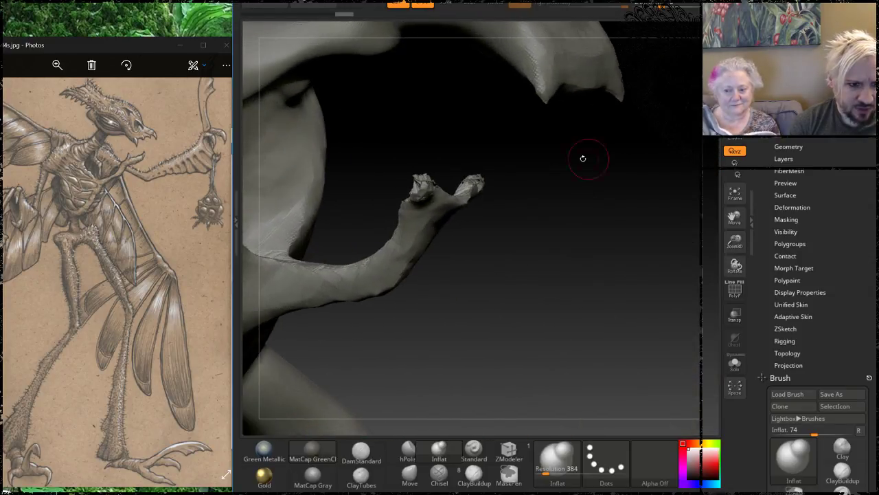
{"action": "left_click_drag", "start_coordinate": [462, 196], "coordinate": [442, 190]}
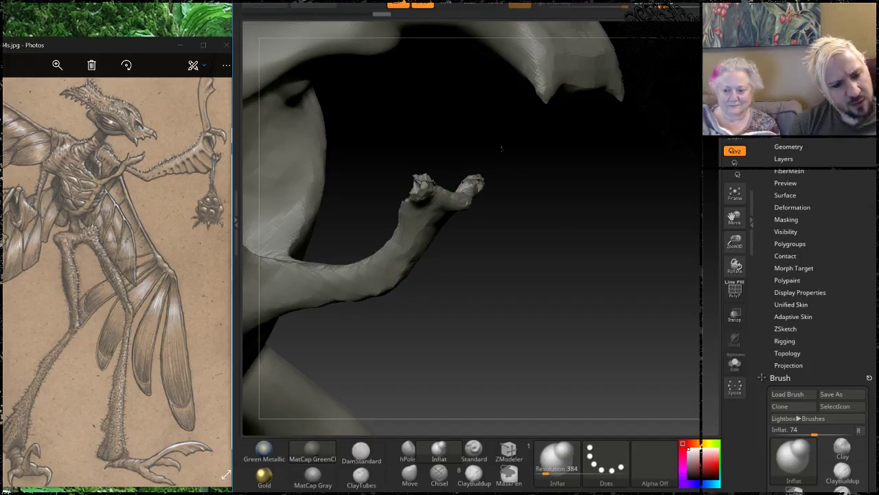
{"action": "mouse_move", "coordinate": [502, 148]}
{"action": "left_mouse_down"}
{"action": "mouse_move", "coordinate": [534, 206]}
{"action": "mouse_move", "coordinate": [581, 252]}
{"action": "left_mouse_up"}
{"action": "key", "text": "ctrl"}
{"action": "mouse_move", "coordinate": [514, 216]}
{"action": "left_mouse_down"}
{"action": "mouse_move", "coordinate": [412, 206]}
{"action": "mouse_move", "coordinate": [462, 241]}
{"action": "left_mouse_up"}
{"action": "left_click_drag", "start_coordinate": [495, 165], "coordinate": [499, 165]}
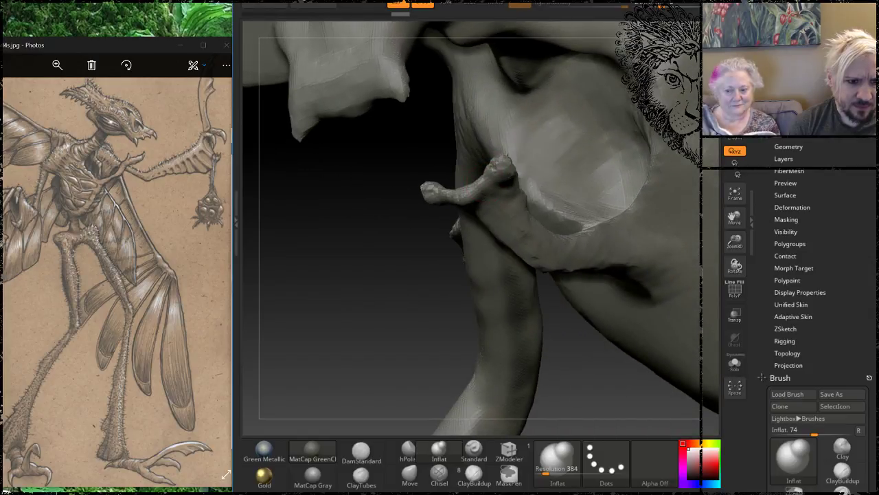
Inflate the fingers and palm of the small chest arm further to give the hand more volume.
{"action": "mouse_move", "coordinate": [426, 255]}
{"action": "left_mouse_down"}
{"action": "mouse_move", "coordinate": [451, 264]}
{"action": "mouse_move", "coordinate": [591, 199]}
{"action": "left_mouse_up"}
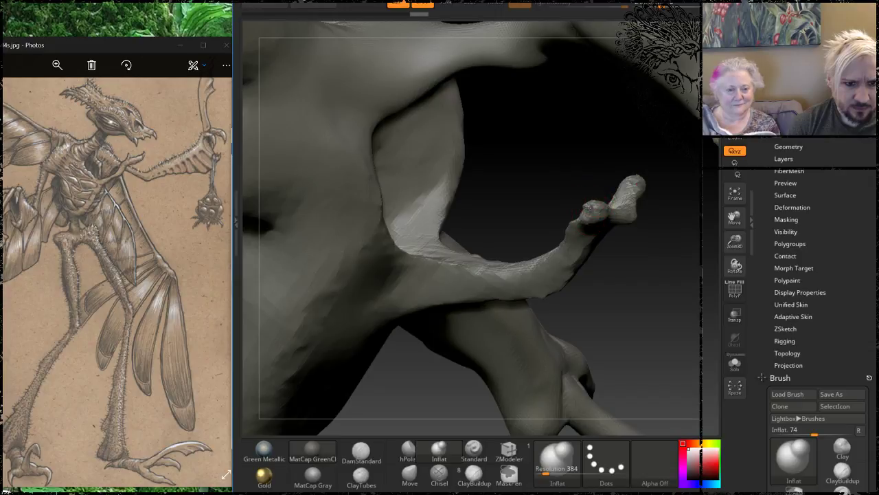
{"action": "mouse_move", "coordinate": [608, 161]}
{"action": "left_mouse_down"}
{"action": "mouse_move", "coordinate": [577, 179]}
{"action": "mouse_move", "coordinate": [622, 164]}
{"action": "left_mouse_up"}
{"action": "mouse_move", "coordinate": [555, 215]}
{"action": "left_mouse_down"}
{"action": "mouse_move", "coordinate": [555, 196]}
{"action": "mouse_move", "coordinate": [566, 210]}
{"action": "left_mouse_up"}
{"action": "mouse_move", "coordinate": [640, 192]}
{"action": "left_mouse_down"}
{"action": "mouse_move", "coordinate": [624, 159]}
{"action": "mouse_move", "coordinate": [577, 123]}
{"action": "mouse_move", "coordinate": [536, 195]}
{"action": "mouse_move", "coordinate": [478, 207]}
{"action": "left_mouse_up"}
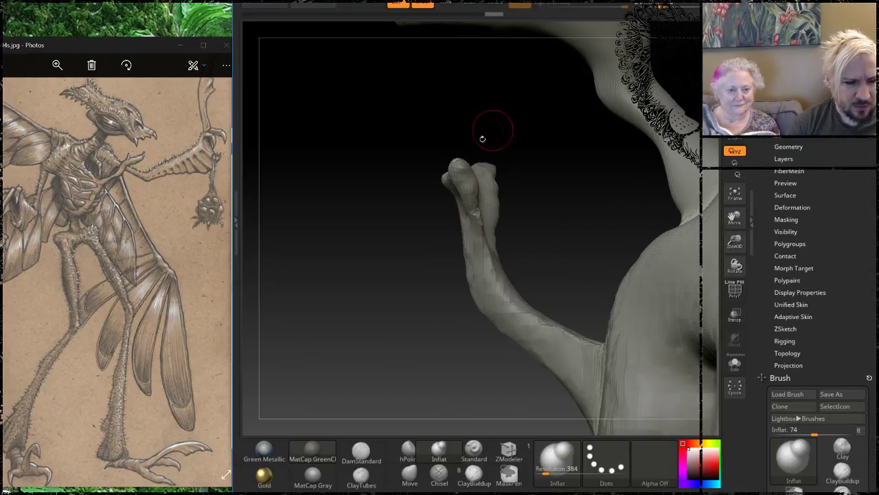
Smooth the small chest arm's hand and fingers into slimmer, cleaner forms, checking the shape from several angles.
{"action": "mouse_move", "coordinate": [483, 139]}
{"action": "left_mouse_down"}
{"action": "mouse_move", "coordinate": [546, 234]}
{"action": "mouse_move", "coordinate": [536, 220]}
{"action": "mouse_move", "coordinate": [495, 223]}
{"action": "mouse_move", "coordinate": [500, 198]}
{"action": "mouse_move", "coordinate": [532, 213]}
{"action": "mouse_move", "coordinate": [550, 242]}
{"action": "left_mouse_up"}
{"action": "left_click_drag", "start_coordinate": [406, 139], "coordinate": [416, 159], "text": "shift"}
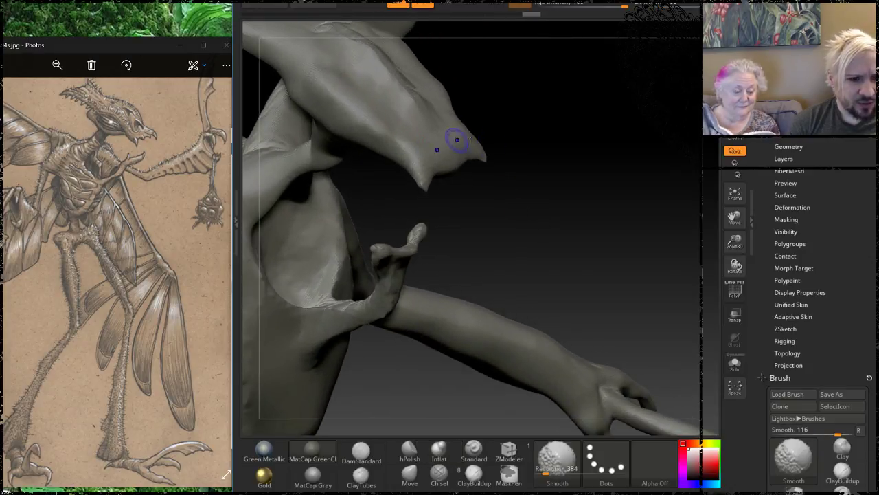
{"action": "mouse_move", "coordinate": [522, 195]}
{"action": "left_mouse_down"}
{"action": "mouse_move", "coordinate": [500, 188]}
{"action": "mouse_move", "coordinate": [516, 207]}
{"action": "mouse_move", "coordinate": [503, 181]}
{"action": "left_mouse_up"}
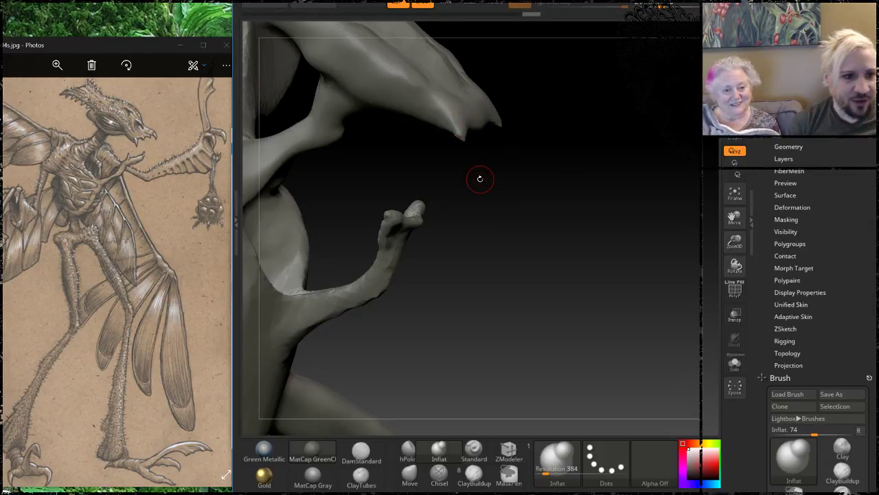
{"action": "left_click_drag", "start_coordinate": [430, 177], "coordinate": [330, 227]}
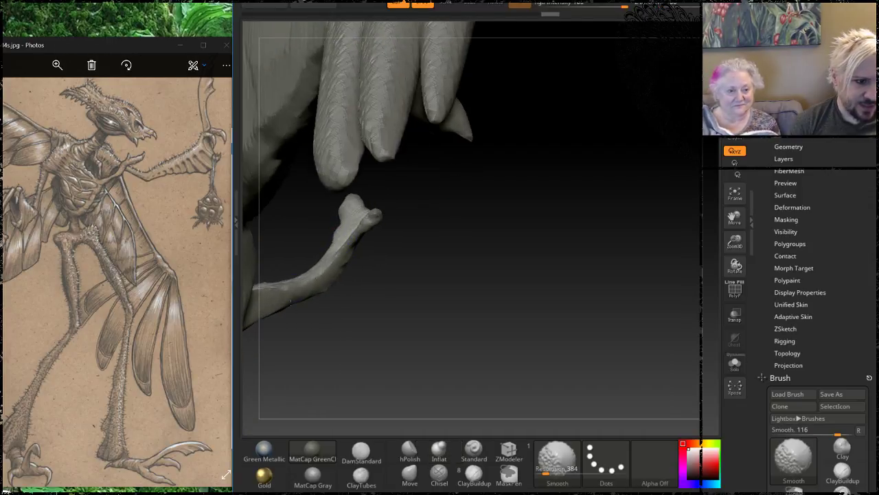
{"action": "left_click_drag", "start_coordinate": [446, 237], "coordinate": [611, 172]}
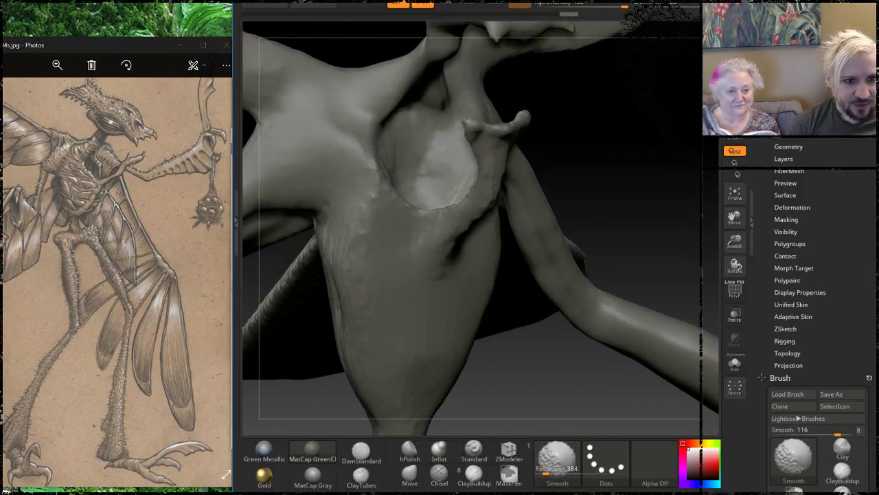
Smooth the rough surface of the torso and waist with an enlarged brush, working from several angles.
{"action": "right_click_drag", "start_coordinate": [440, 225], "coordinate": [392, 271], "text": "alt"}
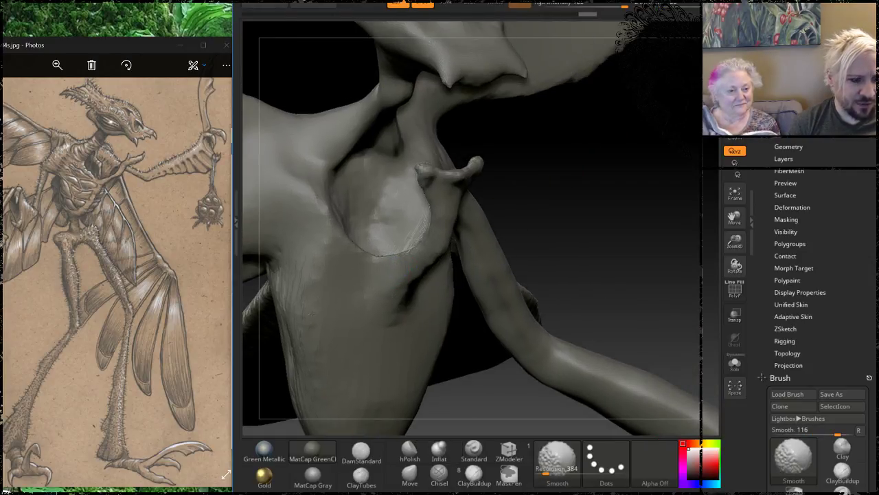
{"action": "mouse_move", "coordinate": [535, 215]}
{"action": "left_mouse_down"}
{"action": "mouse_move", "coordinate": [589, 181]}
{"action": "mouse_move", "coordinate": [581, 135]}
{"action": "mouse_move", "coordinate": [570, 183]}
{"action": "mouse_move", "coordinate": [522, 203]}
{"action": "mouse_move", "coordinate": [479, 173]}
{"action": "mouse_move", "coordinate": [454, 178]}
{"action": "left_mouse_up"}
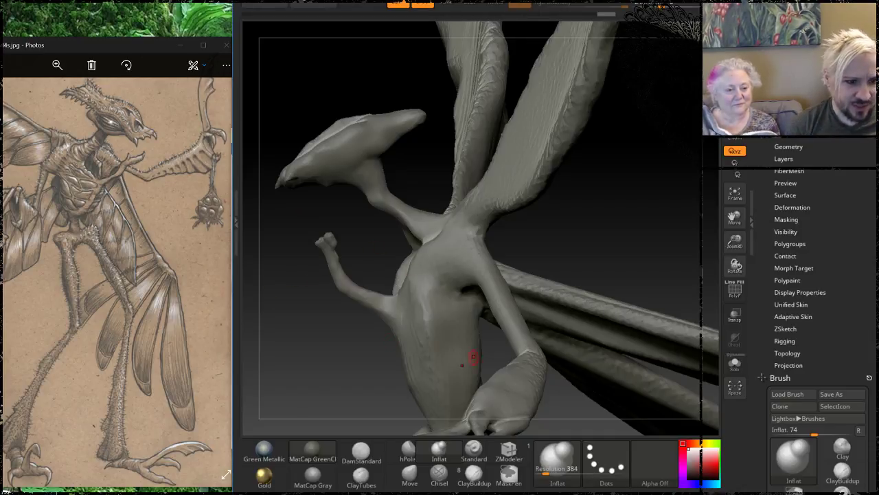
{"action": "mouse_move", "coordinate": [314, 367]}
{"action": "left_mouse_down"}
{"action": "mouse_move", "coordinate": [314, 247]}
{"action": "mouse_move", "coordinate": [374, 240]}
{"action": "left_mouse_up"}
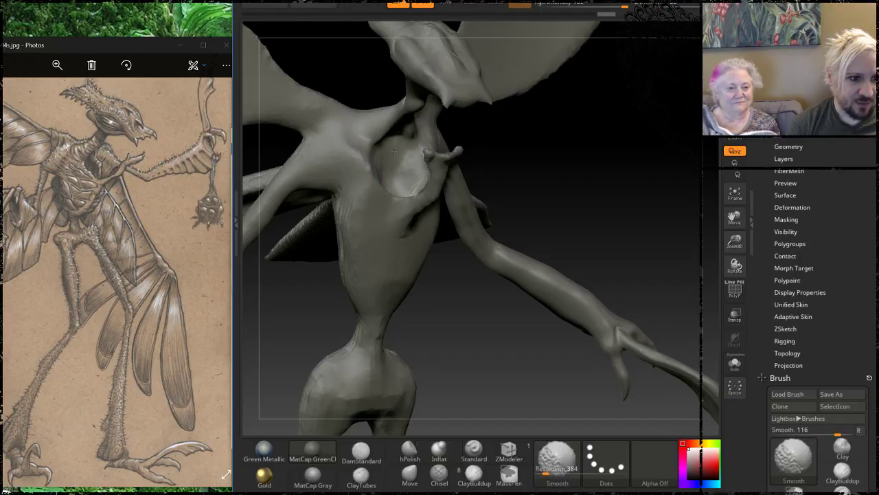
{"action": "mouse_move", "coordinate": [394, 151]}
{"action": "left_mouse_down"}
{"action": "mouse_move", "coordinate": [543, 167]}
{"action": "mouse_move", "coordinate": [526, 151]}
{"action": "left_mouse_up"}
{"action": "key", "text": "space"}
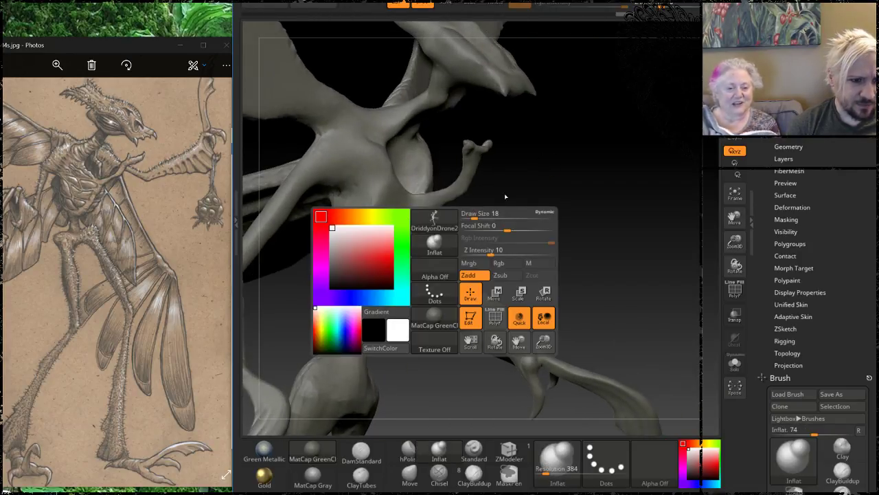
{"action": "left_click_drag", "start_coordinate": [475, 218], "coordinate": [487, 217]}
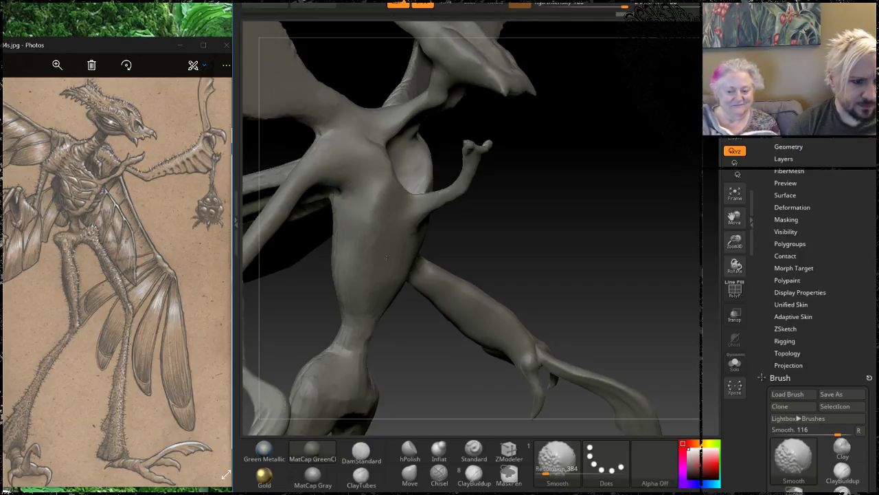
{"action": "mouse_move", "coordinate": [542, 183]}
{"action": "left_mouse_down"}
{"action": "mouse_move", "coordinate": [566, 135]}
{"action": "mouse_move", "coordinate": [503, 251]}
{"action": "left_mouse_up"}
{"action": "key", "text": "shift"}
{"action": "mouse_move", "coordinate": [512, 330]}
{"action": "left_mouse_down", "text": "alt"}
{"action": "mouse_move", "coordinate": [555, 241]}
{"action": "mouse_move", "coordinate": [331, 426]}
{"action": "left_mouse_up", "text": "alt"}
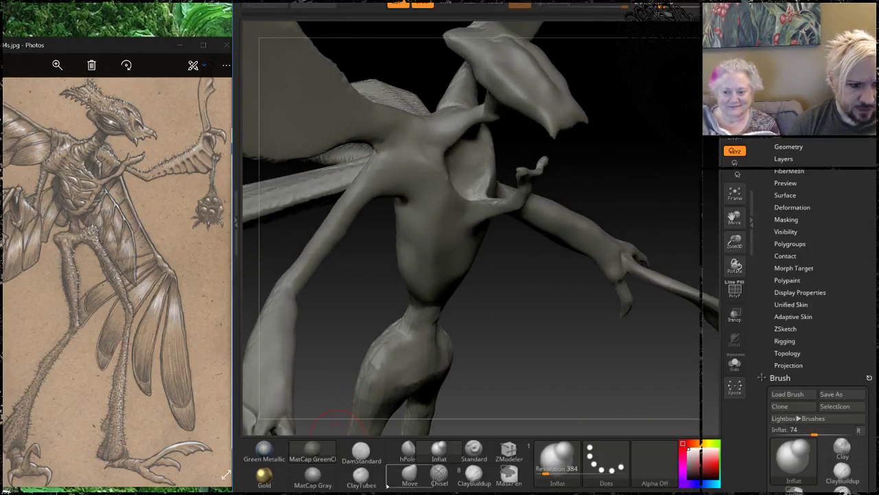
Build up a band of clay on the shoulder beside the neck base with ClayTubes and smooth it into the body.
{"action": "left_click", "coordinate": [362, 476]}
{"action": "left_click_drag", "start_coordinate": [600, 180], "coordinate": [593, 289]}
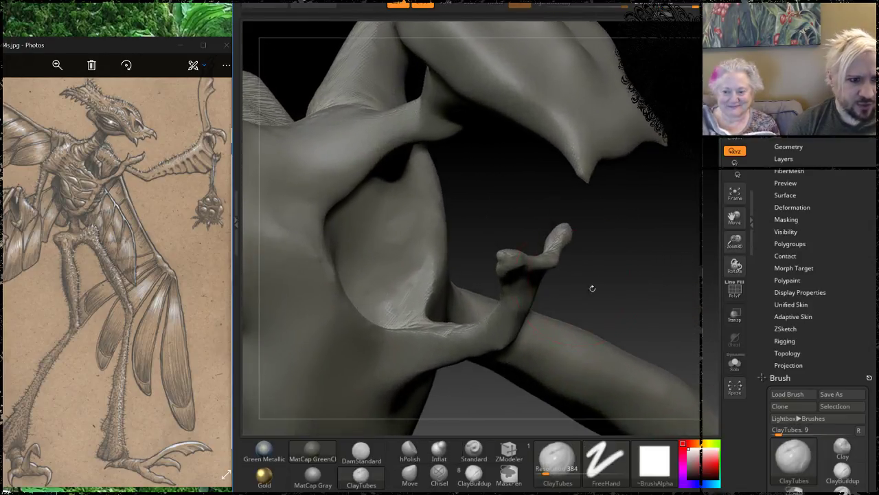
{"action": "key", "text": "space"}
{"action": "left_click_drag", "start_coordinate": [439, 170], "coordinate": [431, 170]}
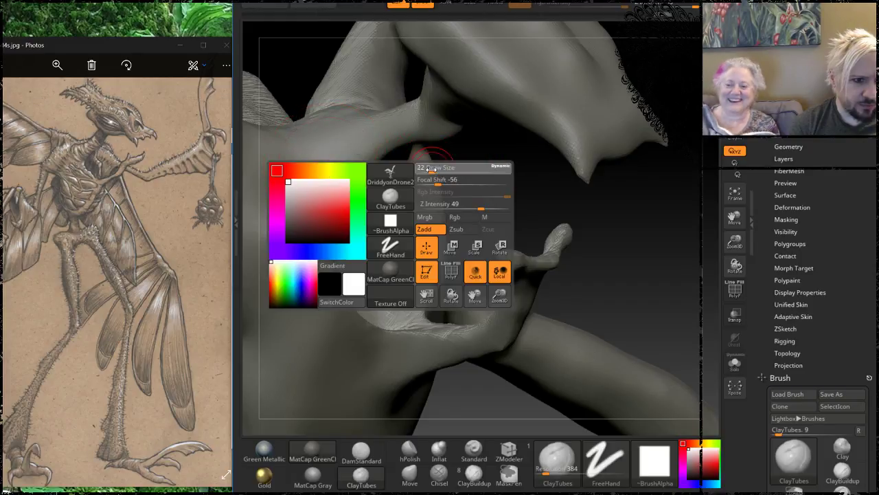
{"action": "left_click_drag", "start_coordinate": [485, 190], "coordinate": [566, 204], "text": "alt"}
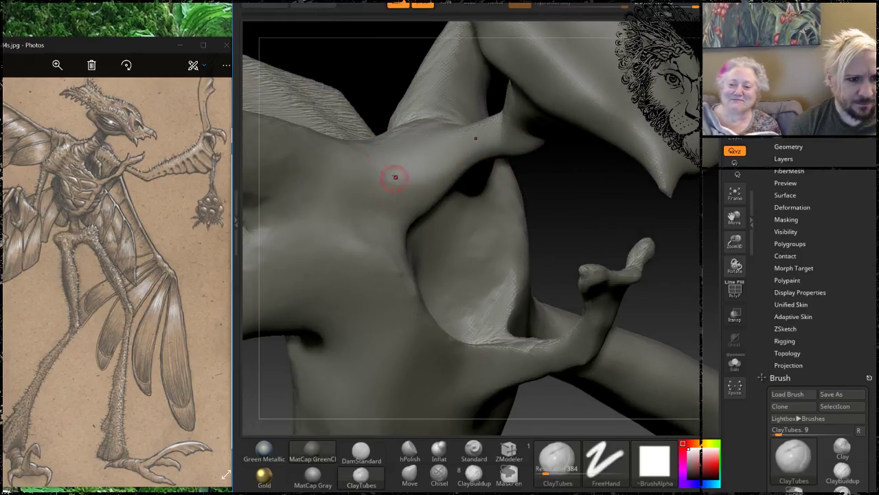
{"action": "key", "text": "space"}
{"action": "left_click_drag", "start_coordinate": [418, 205], "coordinate": [432, 204]}
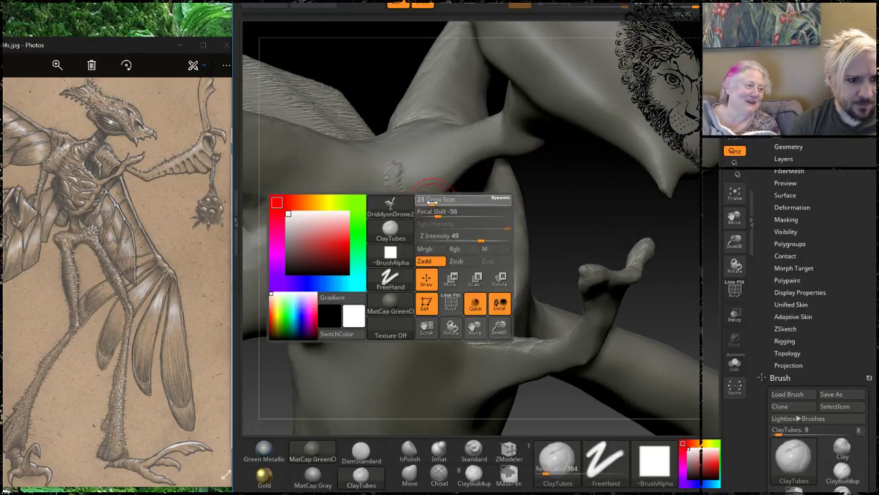
{"action": "mouse_move", "coordinate": [543, 198]}
{"action": "left_mouse_down"}
{"action": "mouse_move", "coordinate": [393, 222]}
{"action": "mouse_move", "coordinate": [405, 218]}
{"action": "mouse_move", "coordinate": [412, 149]}
{"action": "left_mouse_up"}
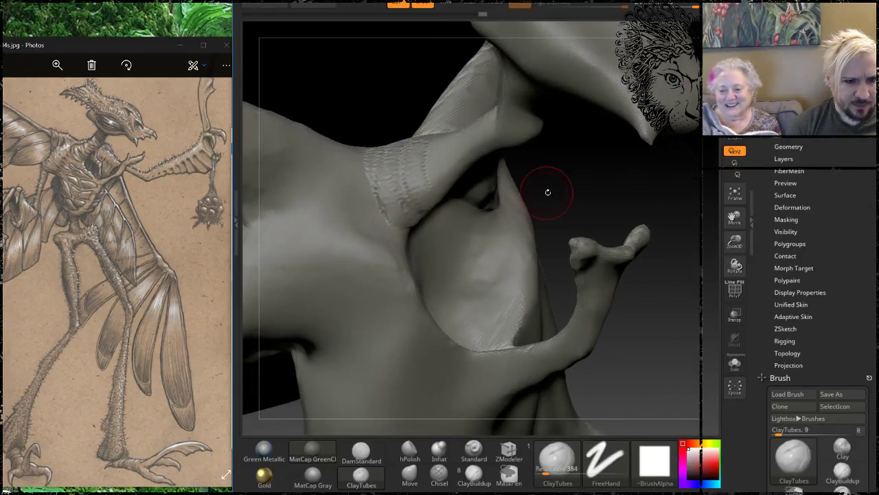
{"action": "mouse_move", "coordinate": [548, 193]}
{"action": "left_mouse_down", "text": "alt"}
{"action": "mouse_move", "coordinate": [573, 147]}
{"action": "mouse_move", "coordinate": [575, 181]}
{"action": "left_mouse_up", "text": "alt"}
{"action": "left_click_drag", "start_coordinate": [412, 165], "coordinate": [403, 136], "text": "shift"}
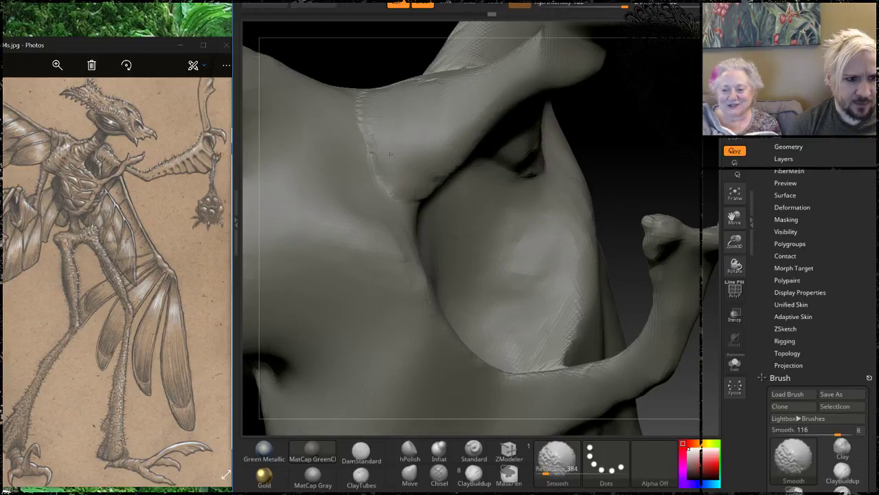
{"action": "mouse_move", "coordinate": [608, 165]}
{"action": "left_mouse_down", "text": "alt"}
{"action": "mouse_move", "coordinate": [603, 120]}
{"action": "mouse_move", "coordinate": [636, 149]}
{"action": "mouse_move", "coordinate": [599, 163]}
{"action": "left_mouse_up", "text": "alt"}
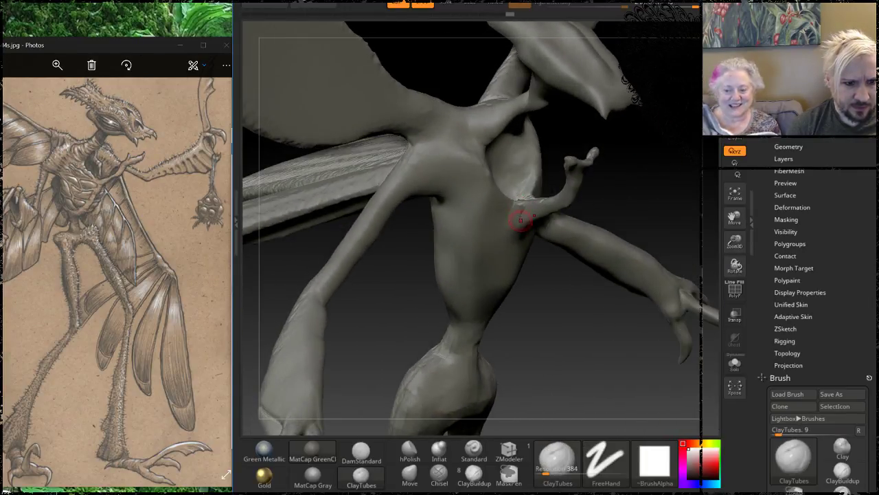
Add clay around the base of the small chest arm and smooth it toward the torso.
{"action": "left_click_drag", "start_coordinate": [625, 195], "coordinate": [524, 221]}
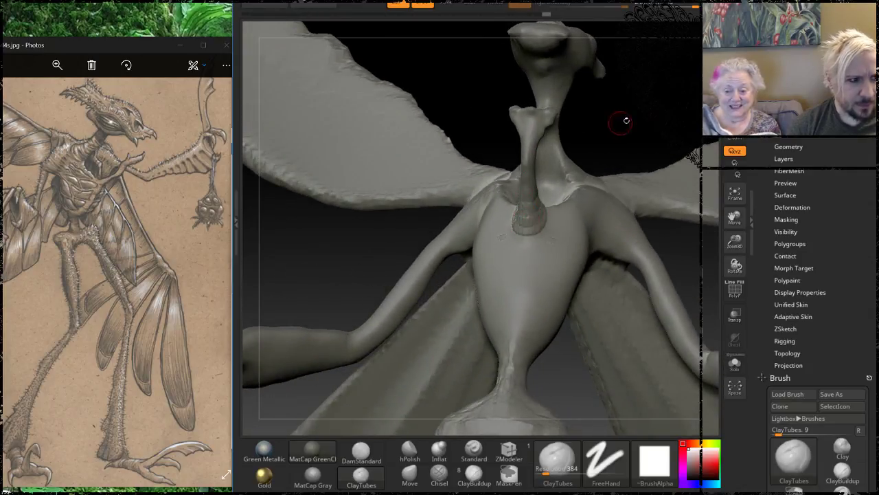
{"action": "left_click_drag", "start_coordinate": [626, 120], "coordinate": [510, 218]}
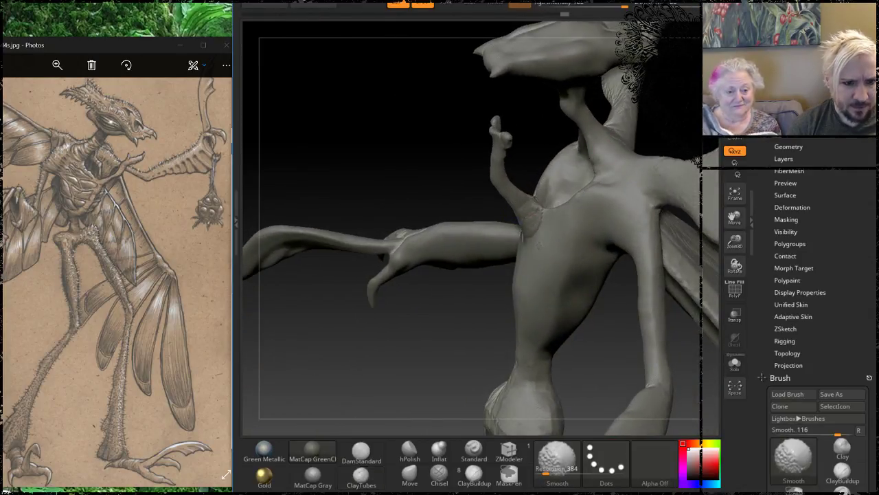
{"action": "left_click_drag", "start_coordinate": [455, 172], "coordinate": [491, 249], "text": "alt"}
{"action": "left_click_drag", "start_coordinate": [566, 301], "coordinate": [593, 229], "text": "shift"}
Lay ClayTubes strokes inside the chest hollow and along its upper edges, building up the rim from both sides.
{"action": "left_click_drag", "start_coordinate": [479, 199], "coordinate": [372, 150]}
{"action": "left_click_drag", "start_coordinate": [466, 123], "coordinate": [416, 177]}
{"action": "mouse_move", "coordinate": [606, 193]}
{"action": "left_mouse_down"}
{"action": "mouse_move", "coordinate": [624, 180]}
{"action": "mouse_move", "coordinate": [584, 198]}
{"action": "mouse_move", "coordinate": [536, 170]}
{"action": "left_mouse_up"}
{"action": "left_click_drag", "start_coordinate": [569, 204], "coordinate": [552, 217]}
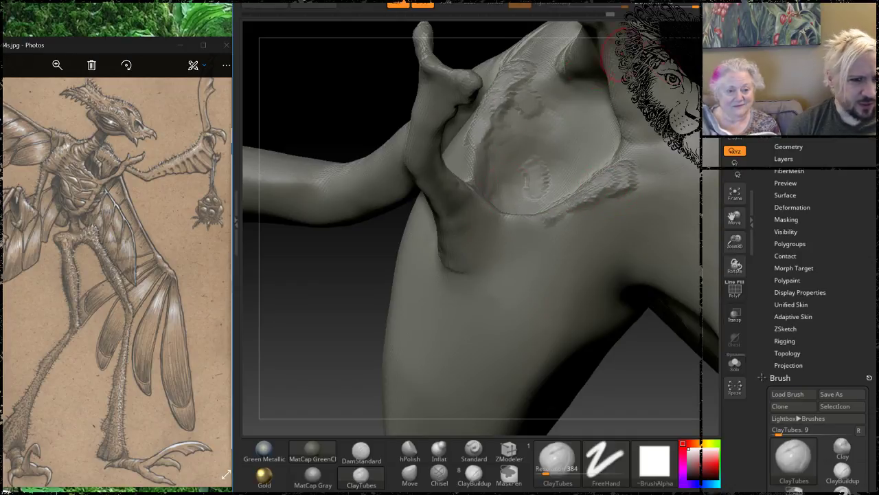
{"action": "mouse_move", "coordinate": [698, 55]}
{"action": "left_mouse_down"}
{"action": "mouse_move", "coordinate": [627, 64]}
{"action": "mouse_move", "coordinate": [547, 96]}
{"action": "left_mouse_up"}
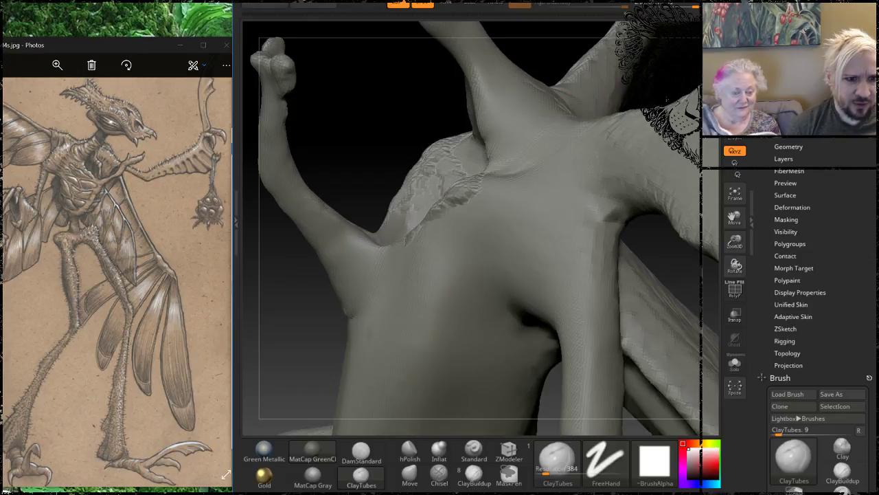
{"action": "left_click_drag", "start_coordinate": [386, 98], "coordinate": [392, 126]}
{"action": "left_click_drag", "start_coordinate": [415, 165], "coordinate": [314, 83]}
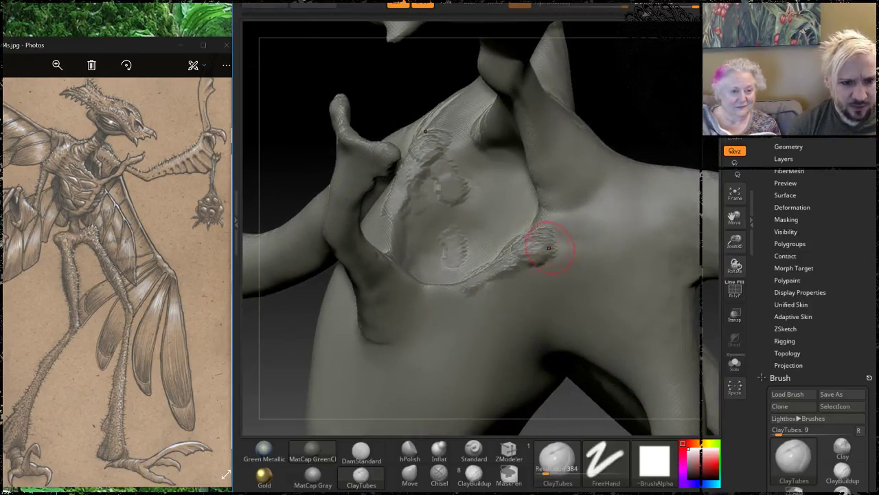
Extend the clay ridge from the chest hollow's rim across the shoulder and down around its lower edge.
{"action": "left_click_drag", "start_coordinate": [549, 246], "coordinate": [624, 246]}
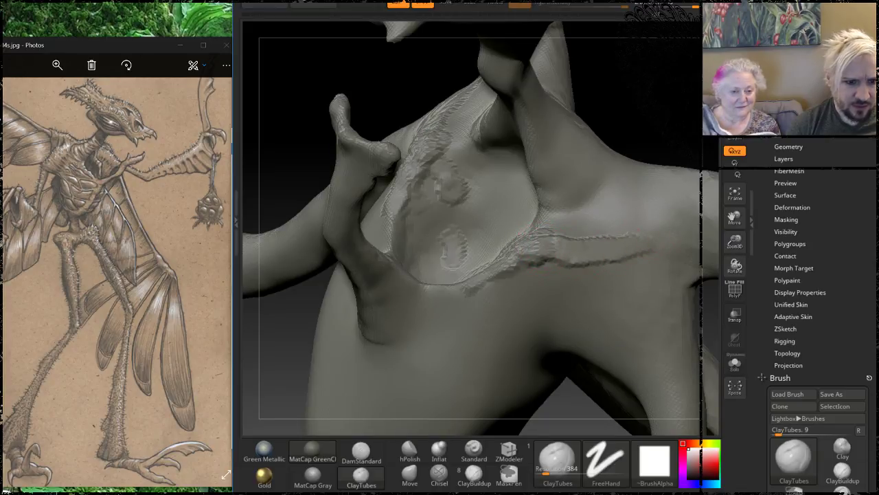
{"action": "mouse_move", "coordinate": [495, 268]}
{"action": "left_mouse_down"}
{"action": "mouse_move", "coordinate": [455, 292]}
{"action": "mouse_move", "coordinate": [410, 282]}
{"action": "left_mouse_up"}
{"action": "left_click_drag", "start_coordinate": [481, 288], "coordinate": [532, 241]}
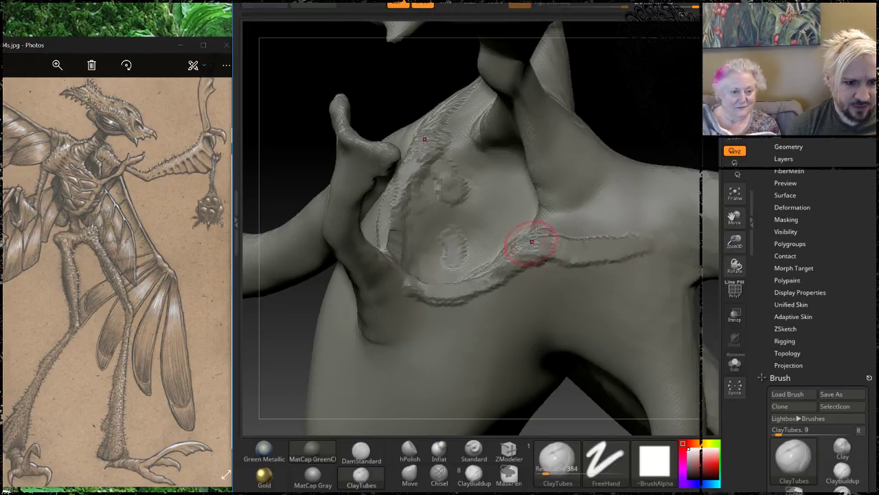
Smooth the new clay along the chest hollow's rim and its junction with the small chest arm.
{"action": "mouse_move", "coordinate": [596, 150]}
{"action": "left_mouse_down"}
{"action": "mouse_move", "coordinate": [428, 274]}
{"action": "mouse_move", "coordinate": [481, 276]}
{"action": "left_mouse_up"}
{"action": "key", "text": "shift"}
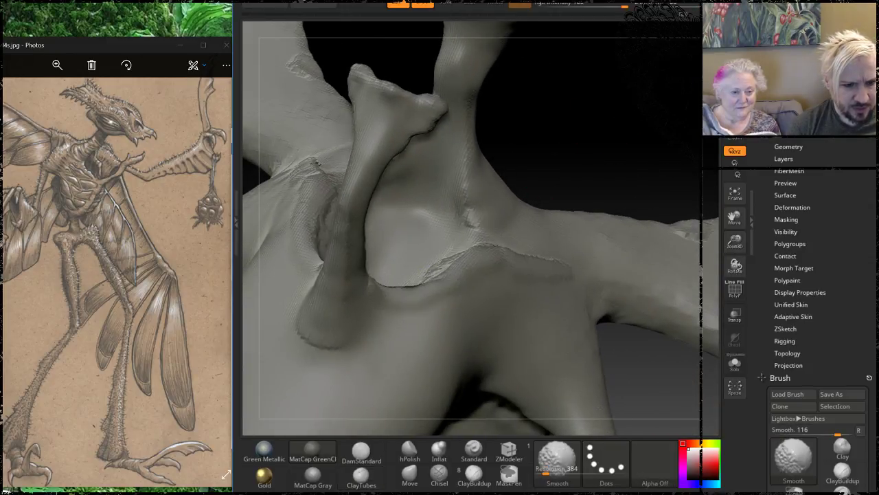
{"action": "left_click_drag", "start_coordinate": [564, 155], "coordinate": [420, 231]}
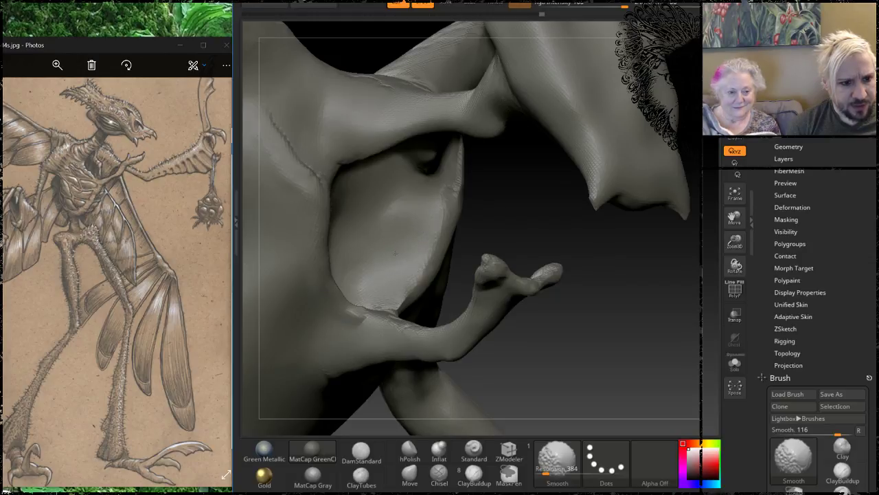
{"action": "left_click_drag", "start_coordinate": [406, 310], "coordinate": [364, 316], "text": "shift"}
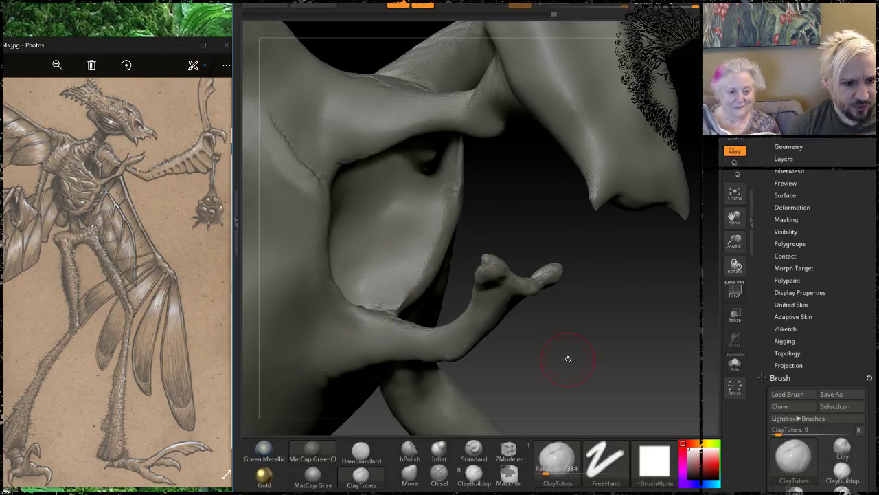
{"action": "mouse_move", "coordinate": [567, 359]}
{"action": "left_mouse_down"}
{"action": "mouse_move", "coordinate": [522, 275]}
{"action": "mouse_move", "coordinate": [340, 143]}
{"action": "left_mouse_up"}
{"action": "key", "text": "shift"}
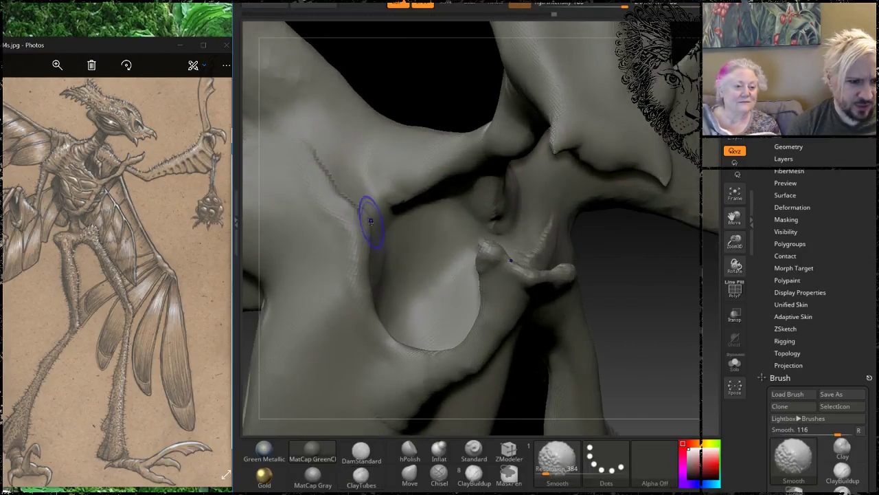
Refine the shoulder end of the hollow's rim and soften the remaining crease into the chest.
{"action": "mouse_move", "coordinate": [433, 99]}
{"action": "left_mouse_down"}
{"action": "mouse_move", "coordinate": [414, 88]}
{"action": "mouse_move", "coordinate": [573, 220]}
{"action": "mouse_move", "coordinate": [443, 196]}
{"action": "left_mouse_up"}
{"action": "key", "text": "shift"}
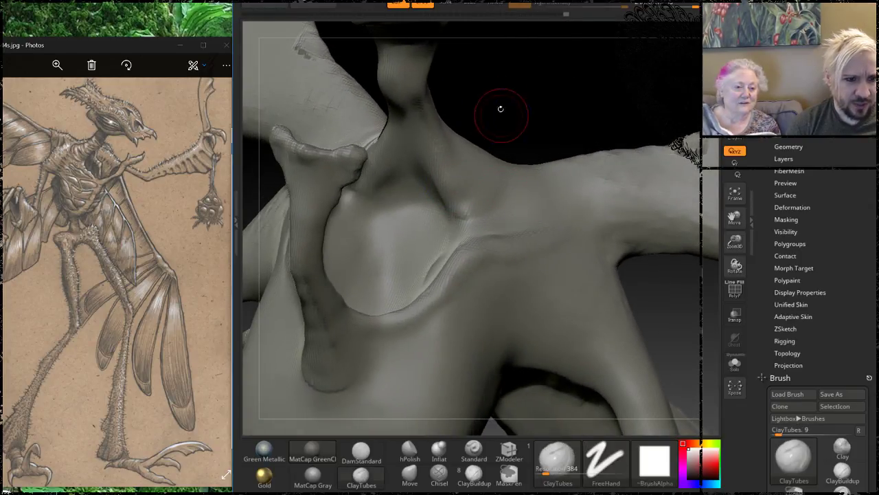
{"action": "left_click_drag", "start_coordinate": [501, 112], "coordinate": [520, 122]}
{"action": "left_click_drag", "start_coordinate": [583, 76], "coordinate": [657, 116]}
{"action": "key", "text": "shift"}
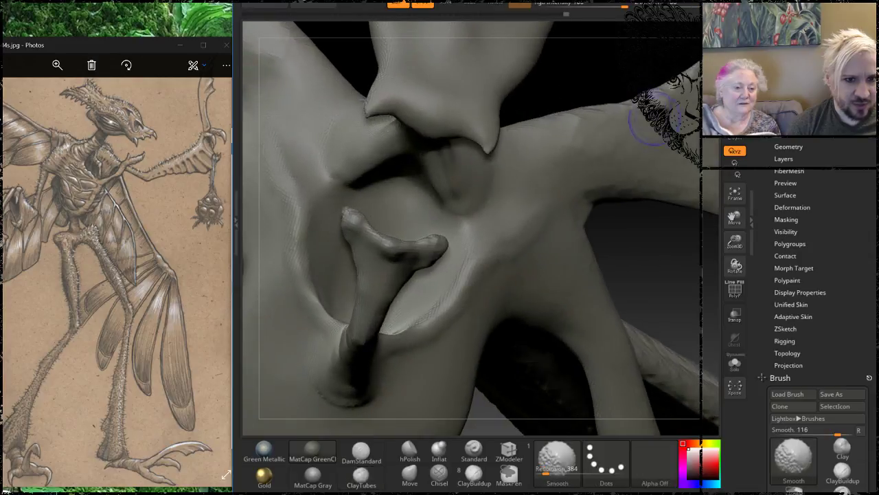
{"action": "left_click_drag", "start_coordinate": [599, 65], "coordinate": [530, 202]}
{"action": "key", "text": "shift"}
Blend the base of the small chest arm into the torso, smoothing the edge beneath the joint.
{"action": "mouse_move", "coordinate": [661, 262]}
{"action": "left_mouse_down"}
{"action": "mouse_move", "coordinate": [558, 122]}
{"action": "mouse_move", "coordinate": [522, 206]}
{"action": "mouse_move", "coordinate": [382, 229]}
{"action": "left_mouse_up"}
{"action": "key", "text": "shift"}
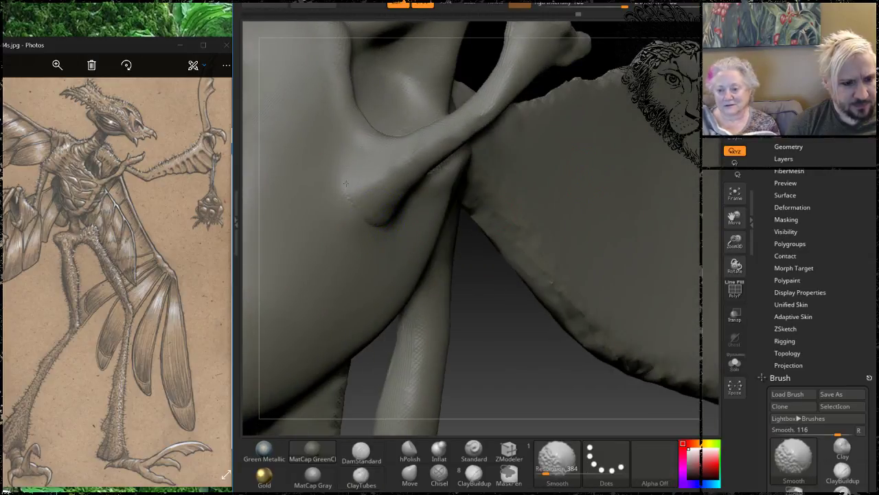
{"action": "mouse_move", "coordinate": [507, 308]}
{"action": "left_mouse_down"}
{"action": "mouse_move", "coordinate": [525, 312]}
{"action": "mouse_move", "coordinate": [531, 330]}
{"action": "left_mouse_up"}
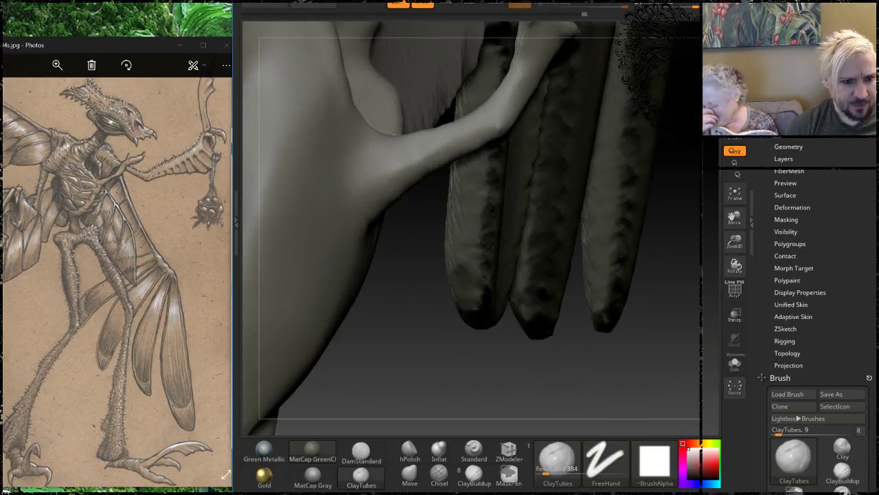
{"action": "mouse_move", "coordinate": [565, 380]}
{"action": "left_mouse_down"}
{"action": "mouse_move", "coordinate": [505, 112]}
{"action": "mouse_move", "coordinate": [545, 194]}
{"action": "mouse_move", "coordinate": [499, 173]}
{"action": "mouse_move", "coordinate": [446, 225]}
{"action": "mouse_move", "coordinate": [445, 213]}
{"action": "mouse_move", "coordinate": [420, 192]}
{"action": "mouse_move", "coordinate": [433, 359]}
{"action": "mouse_move", "coordinate": [384, 187]}
{"action": "left_mouse_up"}
{"action": "mouse_move", "coordinate": [388, 227]}
{"action": "left_mouse_down"}
{"action": "mouse_move", "coordinate": [506, 220]}
{"action": "mouse_move", "coordinate": [551, 129]}
{"action": "mouse_move", "coordinate": [532, 48]}
{"action": "mouse_move", "coordinate": [506, 305]}
{"action": "mouse_move", "coordinate": [576, 86]}
{"action": "mouse_move", "coordinate": [622, 214]}
{"action": "mouse_move", "coordinate": [573, 152]}
{"action": "mouse_move", "coordinate": [594, 116]}
{"action": "mouse_move", "coordinate": [550, 171]}
{"action": "mouse_move", "coordinate": [540, 248]}
{"action": "mouse_move", "coordinate": [591, 260]}
{"action": "left_mouse_up"}
Use the Move brush to raise the top of the foot's long toe into a fuller, evenly arched profile.
{"action": "key", "text": "space"}
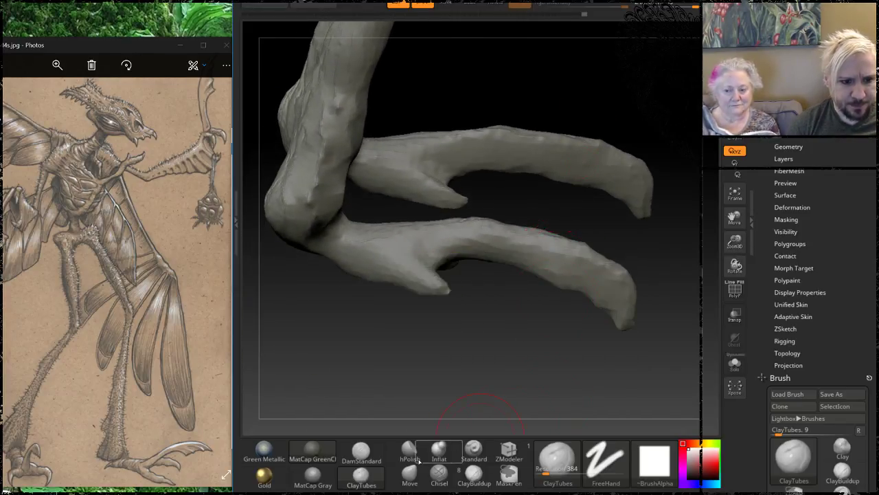
{"action": "left_click", "coordinate": [409, 472]}
{"action": "mouse_move", "coordinate": [639, 330]}
{"action": "left_mouse_down"}
{"action": "mouse_move", "coordinate": [618, 190]}
{"action": "mouse_move", "coordinate": [540, 135]}
{"action": "left_mouse_up"}
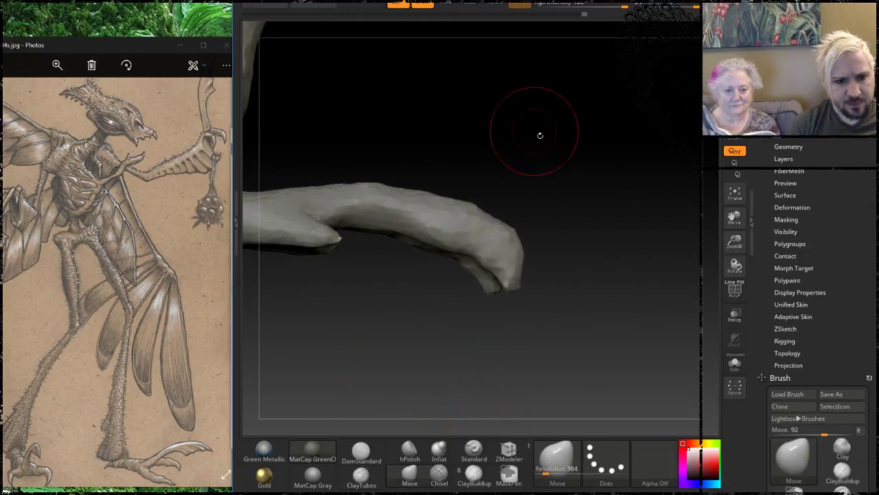
{"action": "left_click_drag", "start_coordinate": [517, 241], "coordinate": [546, 218]}
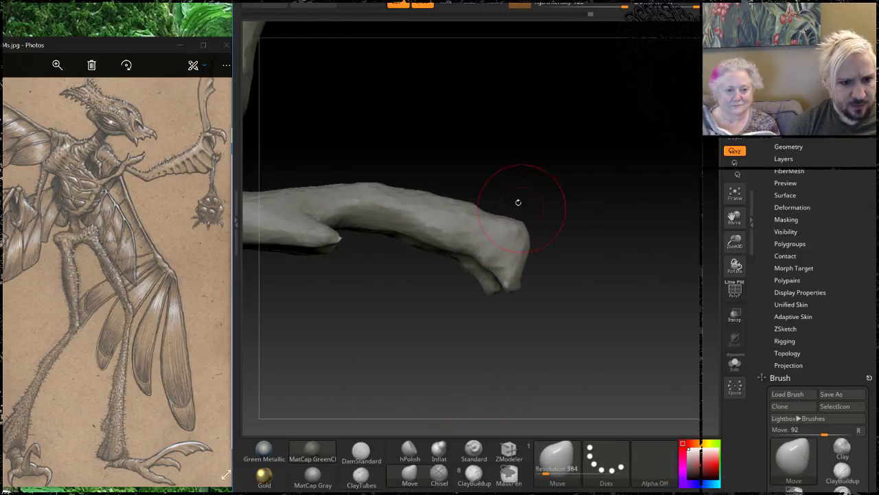
{"action": "left_click_drag", "start_coordinate": [488, 213], "coordinate": [497, 182]}
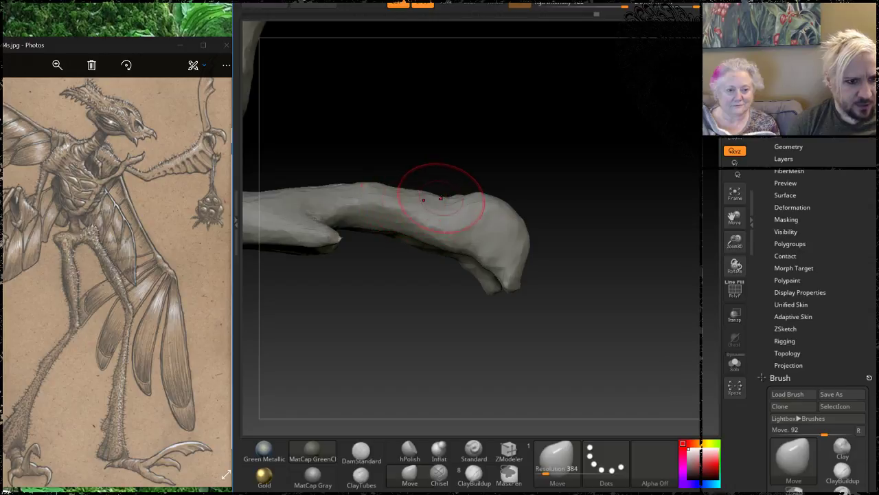
{"action": "left_click_drag", "start_coordinate": [443, 198], "coordinate": [439, 158]}
{"action": "left_click_drag", "start_coordinate": [405, 192], "coordinate": [406, 159]}
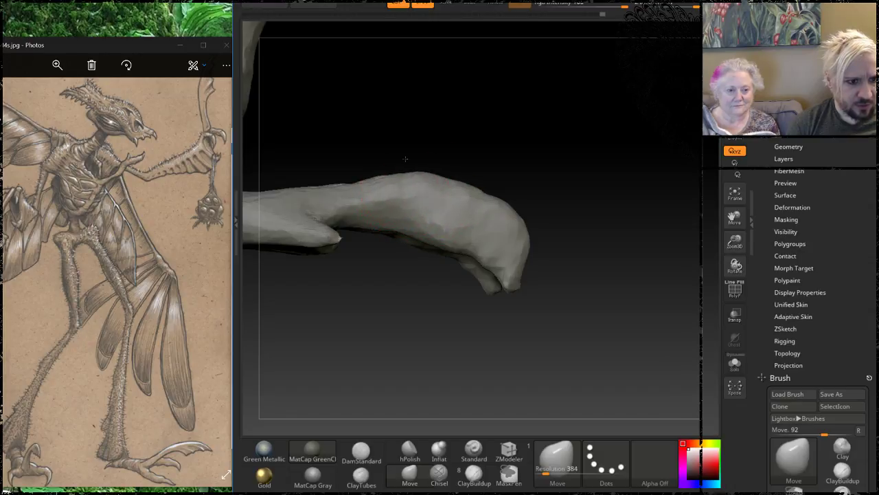
{"action": "mouse_move", "coordinate": [358, 189]}
{"action": "left_mouse_down"}
{"action": "mouse_move", "coordinate": [356, 168]}
{"action": "mouse_move", "coordinate": [322, 173]}
{"action": "left_mouse_up"}
Pull the long toe's tip down and out into a curved, pointed claw with the Move brush, and smooth its surface.
{"action": "mouse_move", "coordinate": [526, 121]}
{"action": "left_mouse_down"}
{"action": "mouse_move", "coordinate": [589, 106]}
{"action": "mouse_move", "coordinate": [603, 128]}
{"action": "mouse_move", "coordinate": [440, 269]}
{"action": "left_mouse_up"}
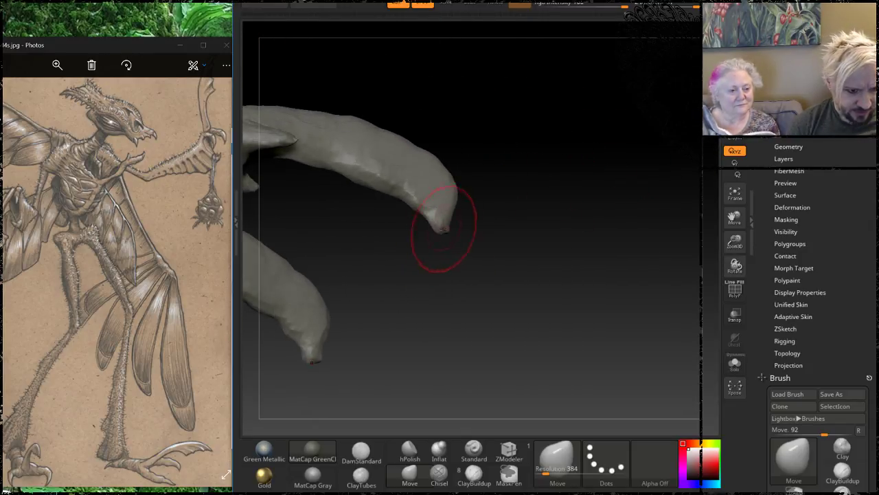
{"action": "left_click_drag", "start_coordinate": [442, 238], "coordinate": [439, 272]}
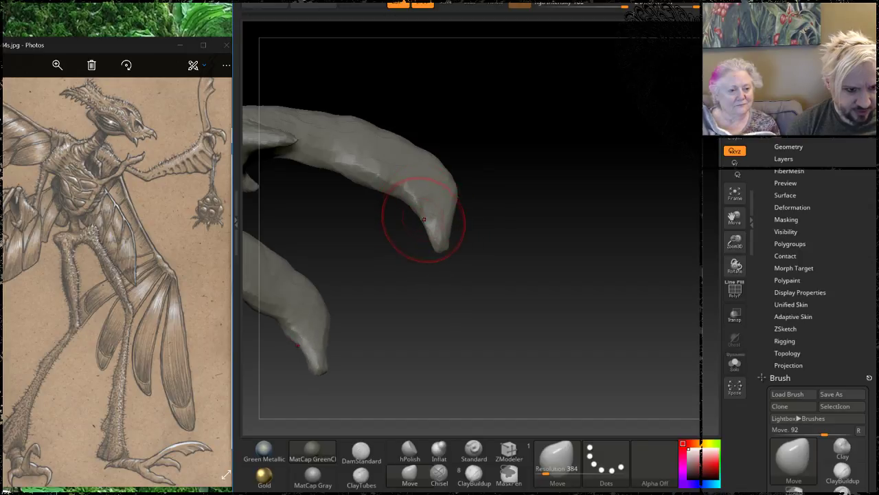
{"action": "left_click_drag", "start_coordinate": [448, 226], "coordinate": [461, 229]}
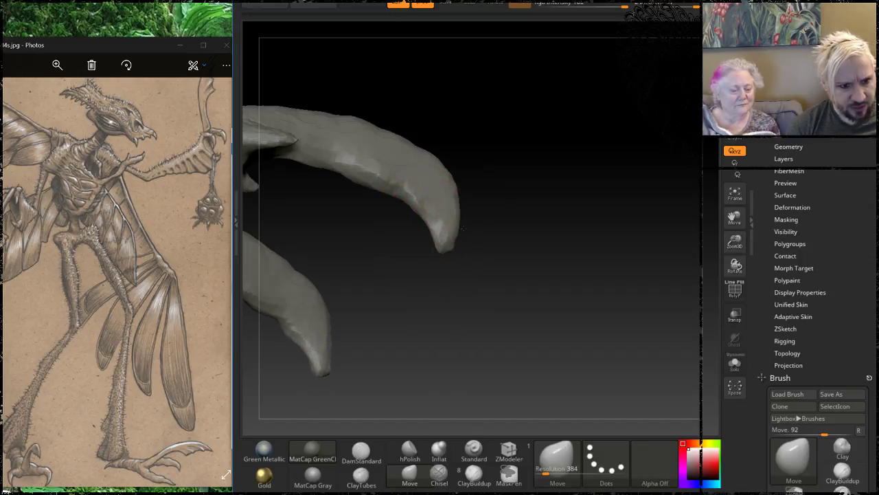
{"action": "left_click_drag", "start_coordinate": [520, 123], "coordinate": [379, 166]}
{"action": "key", "text": "shift"}
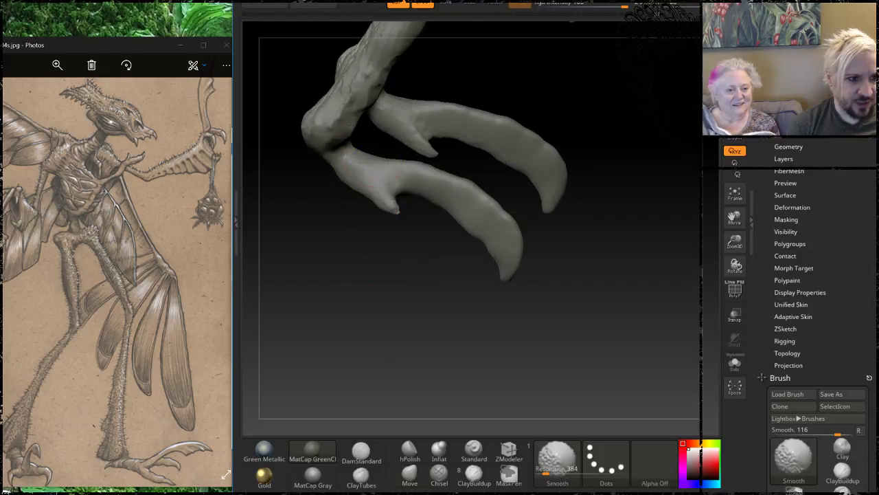
{"action": "mouse_move", "coordinate": [310, 247]}
{"action": "left_mouse_down", "text": "alt"}
{"action": "mouse_move", "coordinate": [351, 339]}
{"action": "mouse_move", "coordinate": [336, 265]}
{"action": "left_mouse_up", "text": "alt"}
{"action": "key", "text": "shift"}
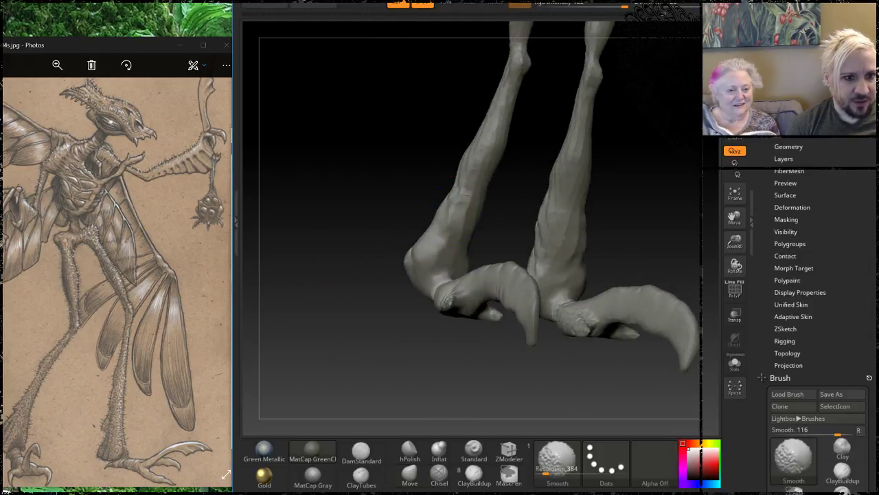
Extend the long toe's claw tip and pull its underside out with the Move brush to form a broader blade.
{"action": "mouse_move", "coordinate": [410, 133]}
{"action": "left_mouse_down"}
{"action": "mouse_move", "coordinate": [376, 205]}
{"action": "mouse_move", "coordinate": [407, 201]}
{"action": "mouse_move", "coordinate": [447, 214]}
{"action": "left_mouse_up"}
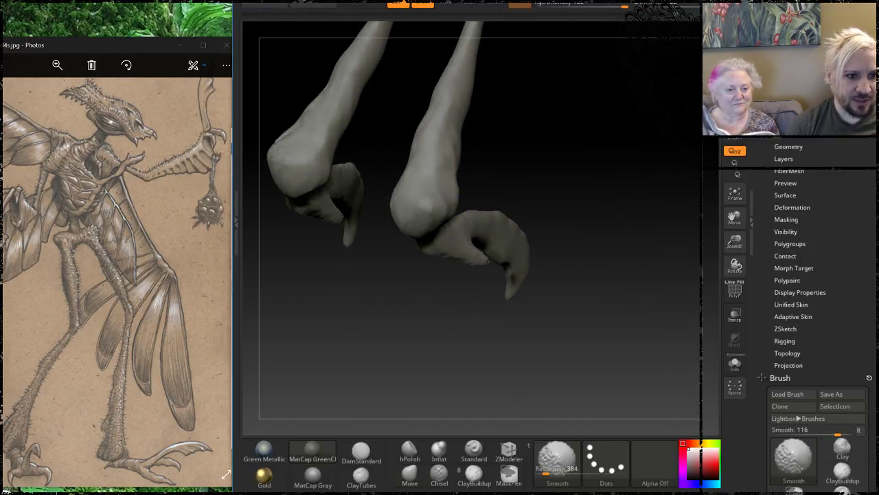
{"action": "left_click_drag", "start_coordinate": [530, 103], "coordinate": [571, 151]}
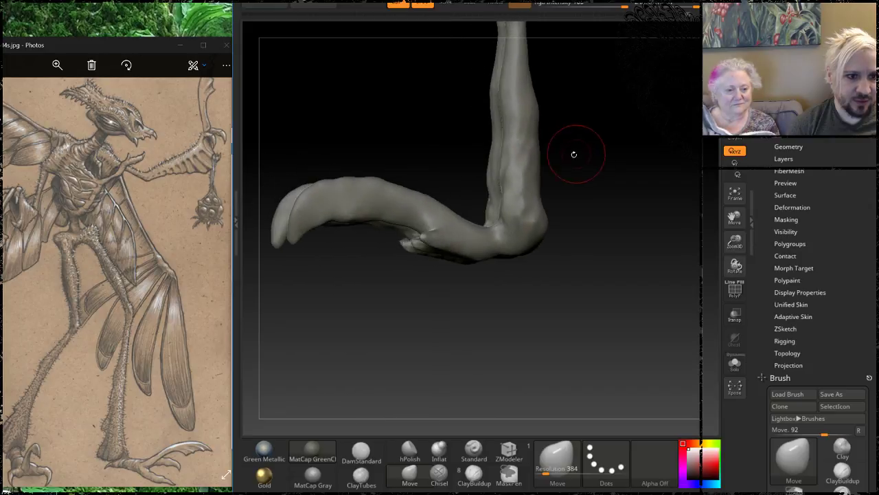
{"action": "mouse_move", "coordinate": [575, 112]}
{"action": "left_mouse_down", "text": "alt"}
{"action": "mouse_move", "coordinate": [518, 265]}
{"action": "mouse_move", "coordinate": [492, 293]}
{"action": "left_mouse_up", "text": "alt"}
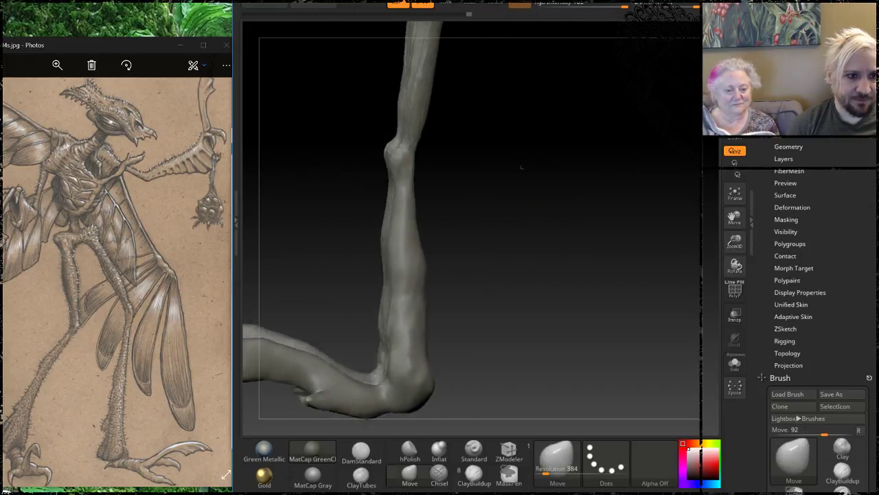
{"action": "mouse_move", "coordinate": [520, 167]}
{"action": "left_mouse_down"}
{"action": "mouse_move", "coordinate": [518, 204]}
{"action": "mouse_move", "coordinate": [409, 179]}
{"action": "left_mouse_up"}
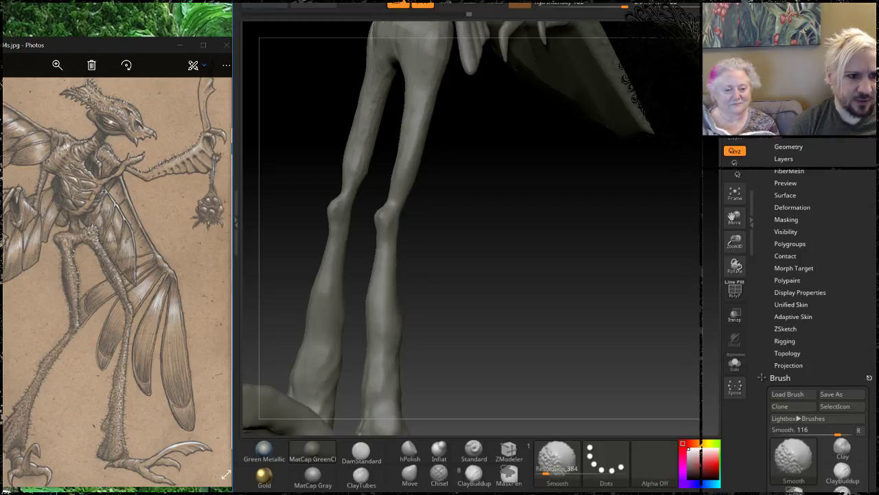
{"action": "mouse_move", "coordinate": [487, 270]}
{"action": "left_mouse_down"}
{"action": "mouse_move", "coordinate": [335, 265]}
{"action": "mouse_move", "coordinate": [440, 286]}
{"action": "mouse_move", "coordinate": [387, 320]}
{"action": "left_mouse_up"}
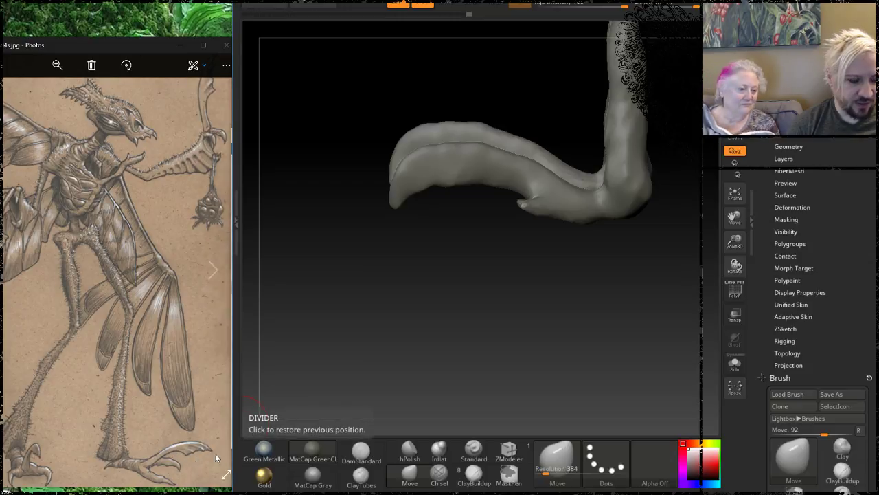
{"action": "left_click_drag", "start_coordinate": [357, 307], "coordinate": [337, 234], "text": "alt"}
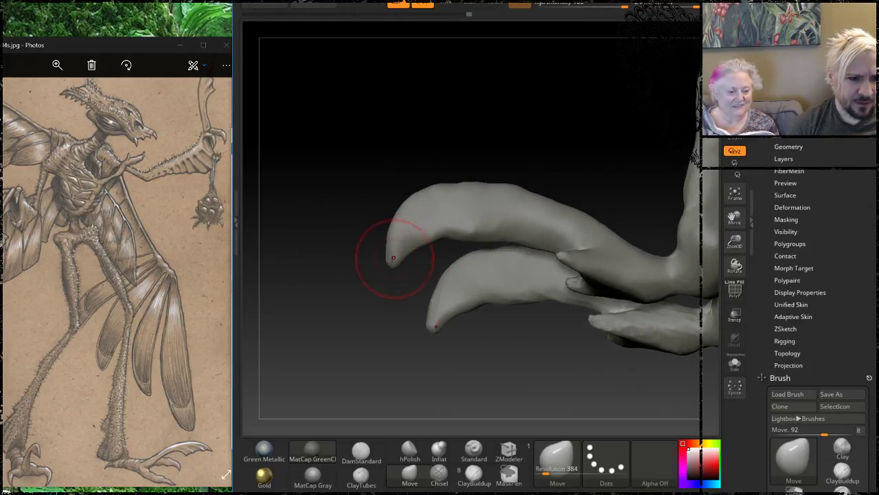
{"action": "mouse_move", "coordinate": [394, 258]}
{"action": "left_mouse_down"}
{"action": "mouse_move", "coordinate": [377, 276]}
{"action": "mouse_move", "coordinate": [379, 254]}
{"action": "left_mouse_up"}
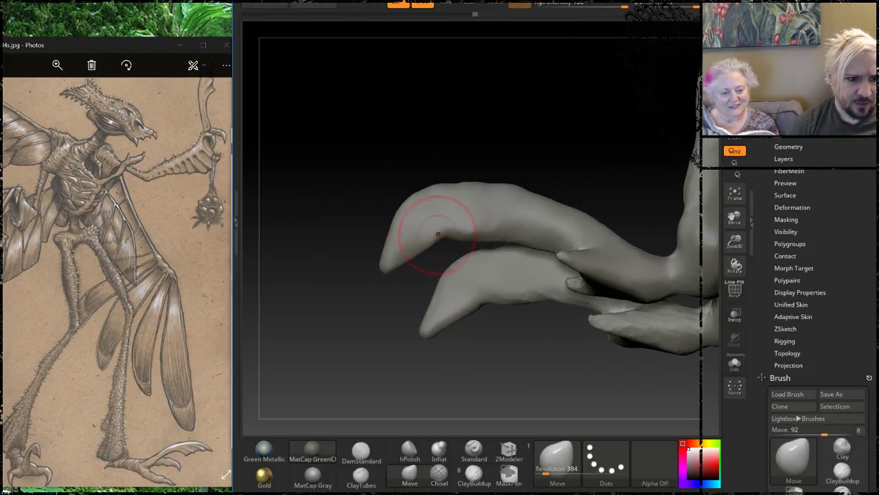
{"action": "left_click_drag", "start_coordinate": [438, 234], "coordinate": [498, 220]}
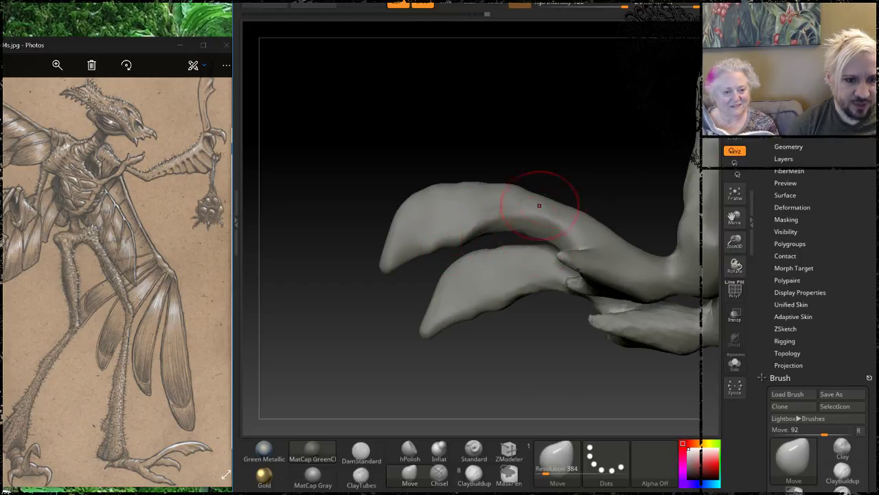
Refine the blade's lower edge, stretch its tip further forward and adjust the curve of its upper edge.
{"action": "mouse_move", "coordinate": [540, 194]}
{"action": "left_mouse_down"}
{"action": "mouse_move", "coordinate": [540, 108]}
{"action": "mouse_move", "coordinate": [469, 147]}
{"action": "left_mouse_up"}
{"action": "left_click_drag", "start_coordinate": [407, 206], "coordinate": [409, 215]}
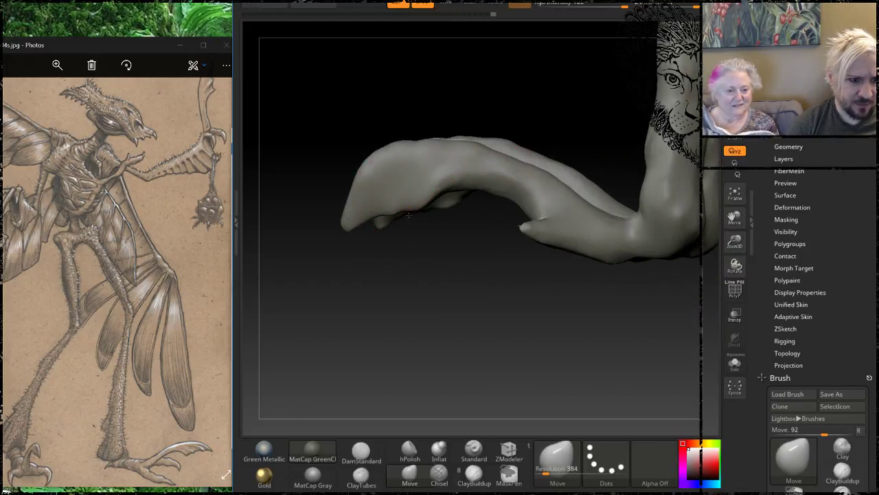
{"action": "left_click_drag", "start_coordinate": [335, 232], "coordinate": [331, 239]}
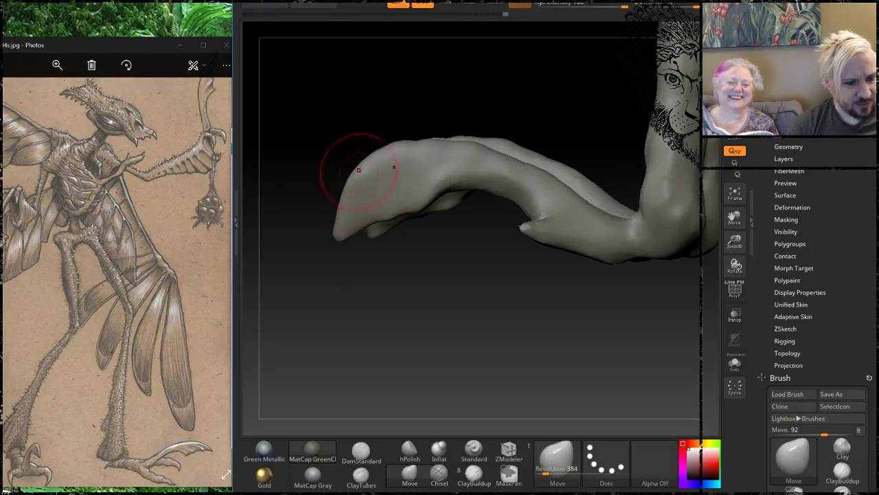
{"action": "left_click_drag", "start_coordinate": [359, 163], "coordinate": [424, 139]}
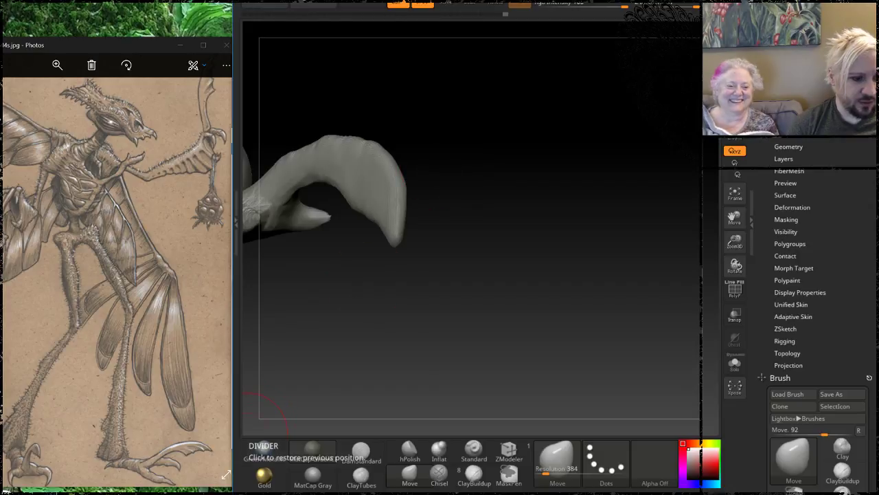
Switch to the Insect reference folder, open the Mantis172 photo and place it over the sculpting area.
{"action": "key", "text": "alt+Tab"}
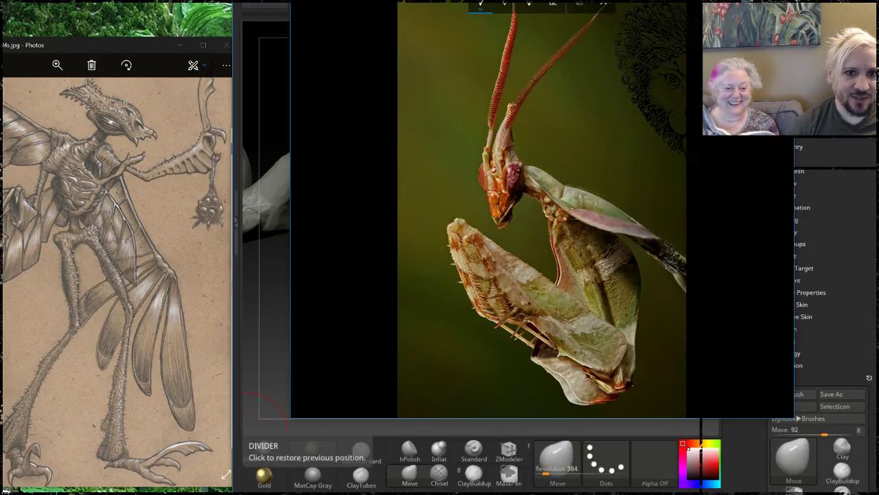
{"action": "left_click", "coordinate": [254, 298]}
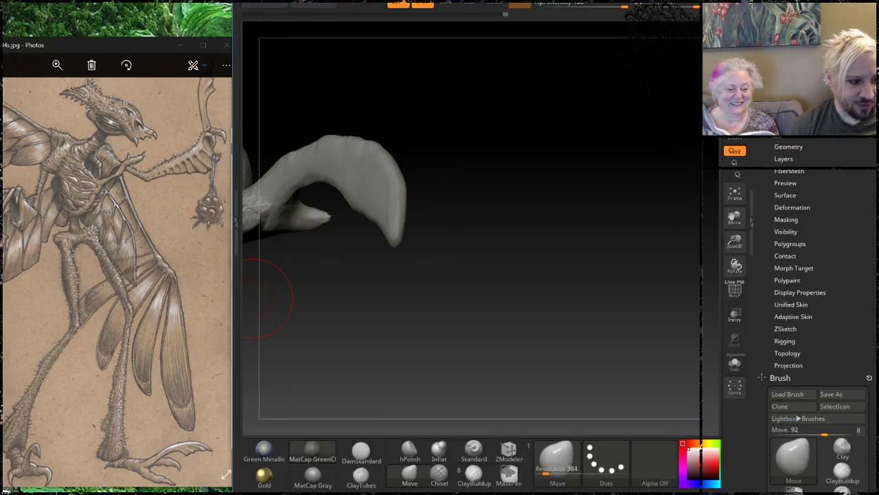
{"action": "key", "text": "alt+Tab"}
{"action": "scroll", "coordinate": [593, 304], "scroll_direction": "down", "scroll_amount": 4}
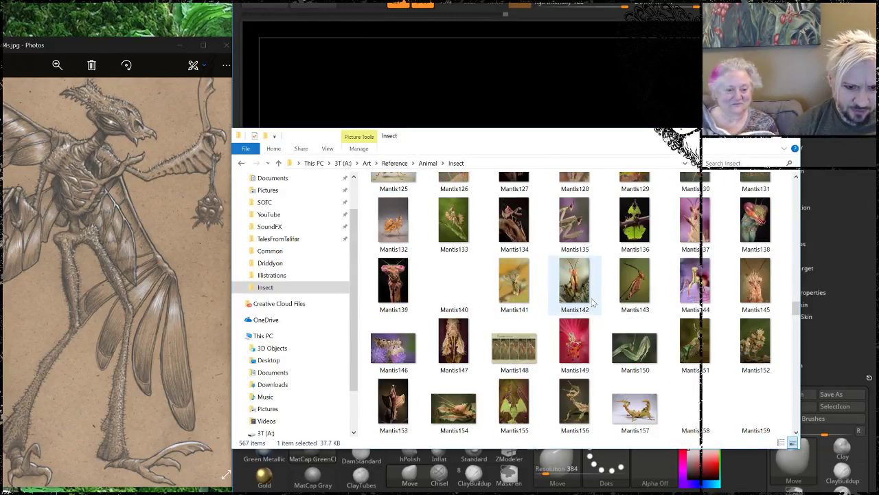
{"action": "scroll", "coordinate": [594, 304], "scroll_direction": "down", "scroll_amount": 2}
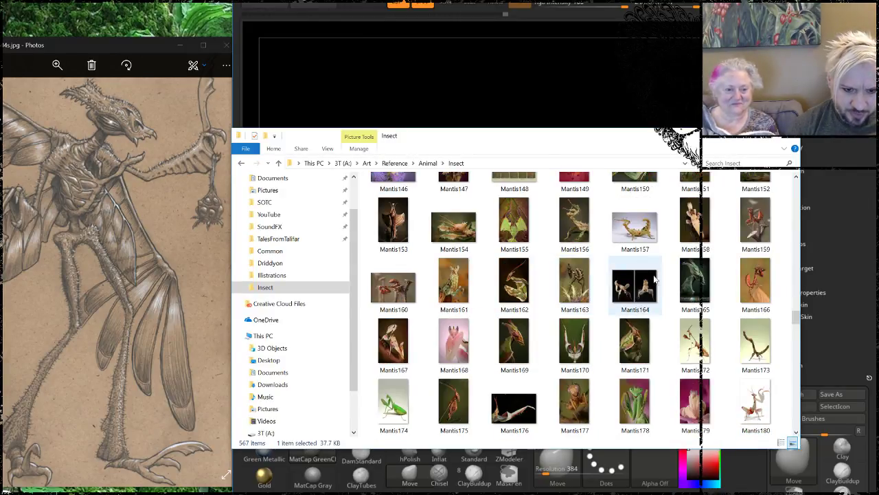
{"action": "left_click", "coordinate": [695, 347]}
{"action": "double_click", "coordinate": [695, 346]}
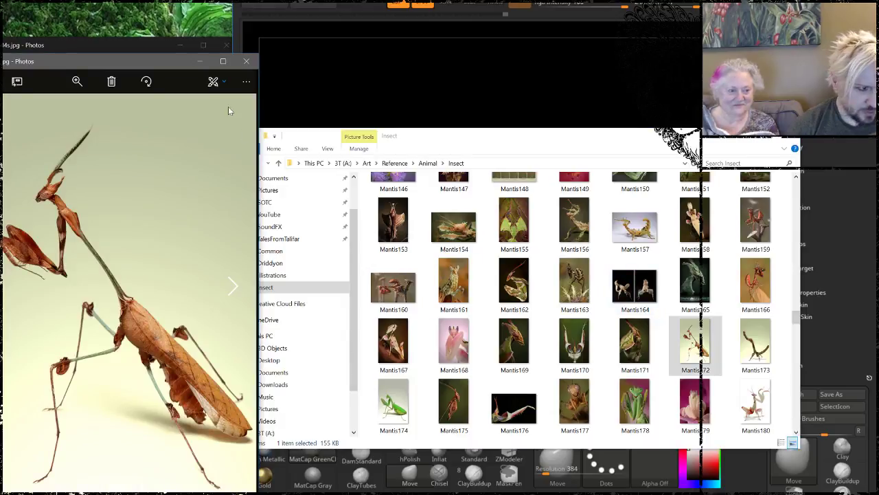
{"action": "left_click_drag", "start_coordinate": [133, 64], "coordinate": [533, 0]}
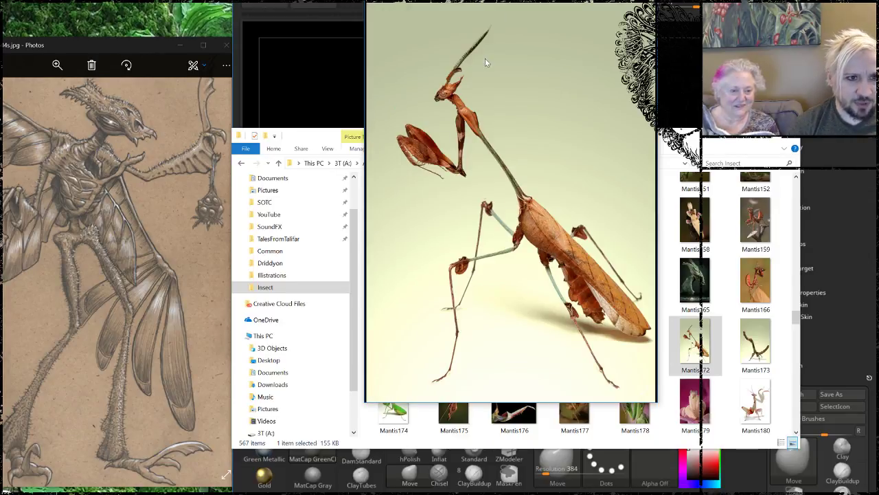
Examine the mantis photos that follow for foreleg and foot shapes, and return to ZBrush.
{"action": "left_click", "coordinate": [629, 184]}
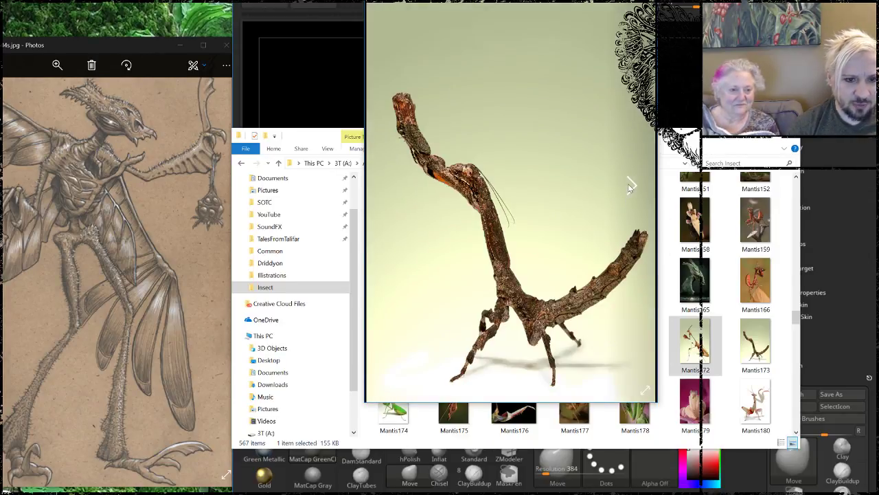
{"action": "left_click", "coordinate": [630, 184]}
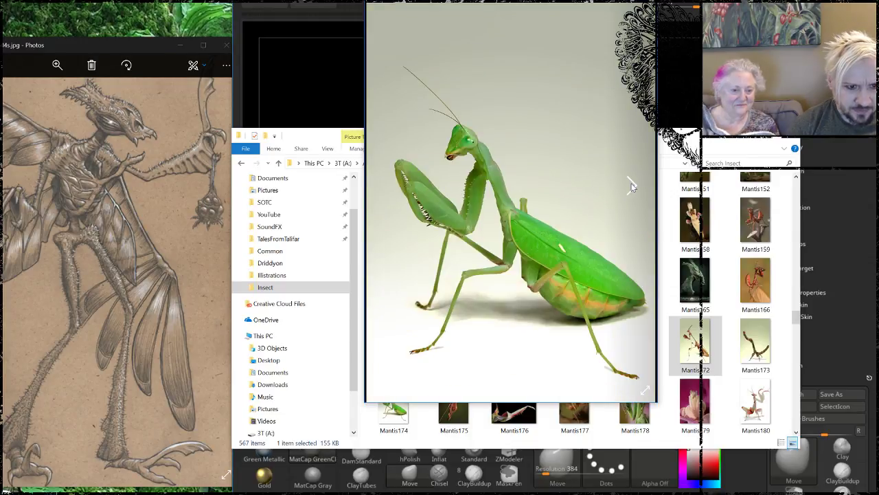
{"action": "left_click", "coordinate": [630, 184]}
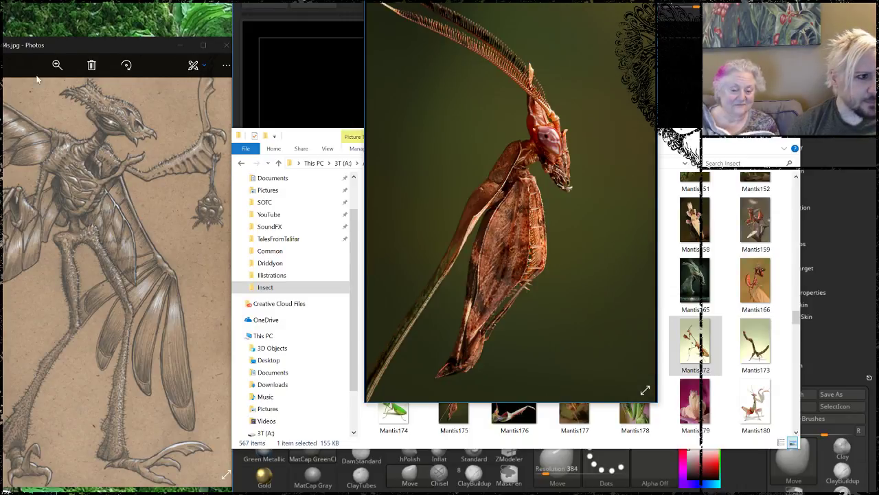
{"action": "left_click", "coordinate": [282, 87]}
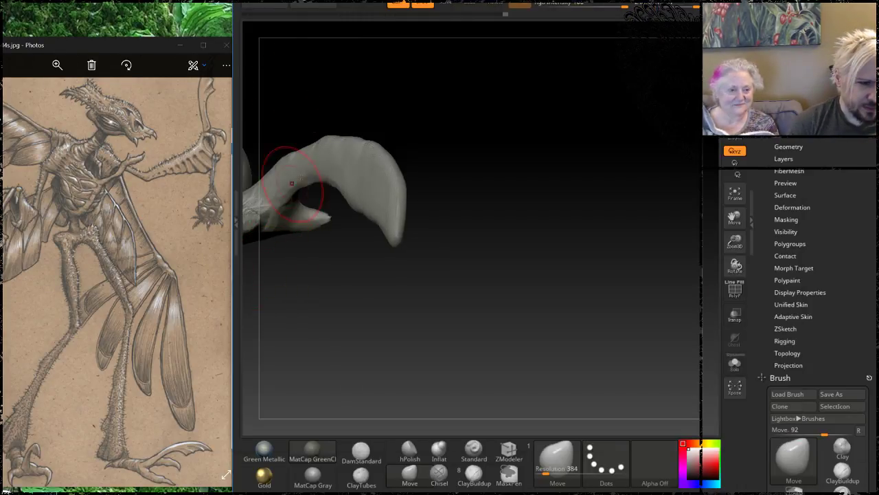
Use the Move brush to even out the toe blade's inner edge, lengthen its tip and fill out its outer curve.
{"action": "mouse_move", "coordinate": [467, 157]}
{"action": "left_mouse_down"}
{"action": "mouse_move", "coordinate": [520, 149]}
{"action": "mouse_move", "coordinate": [532, 173]}
{"action": "left_mouse_up"}
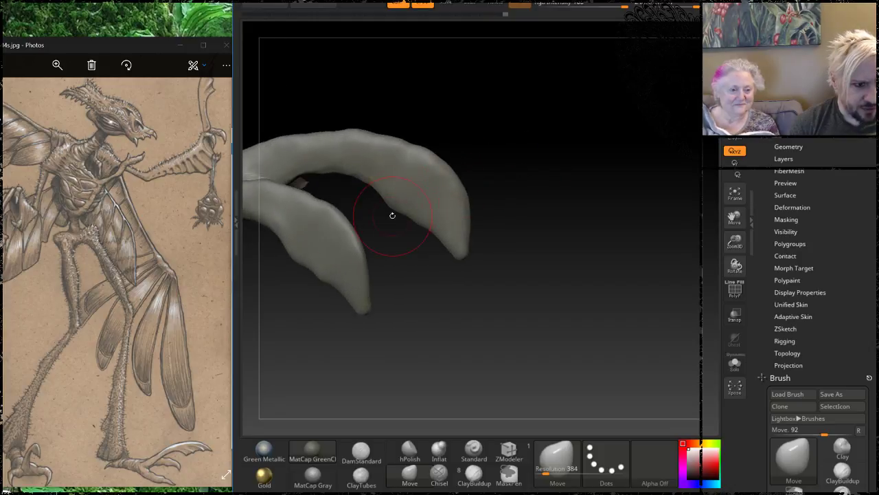
{"action": "left_click_drag", "start_coordinate": [396, 207], "coordinate": [406, 216]}
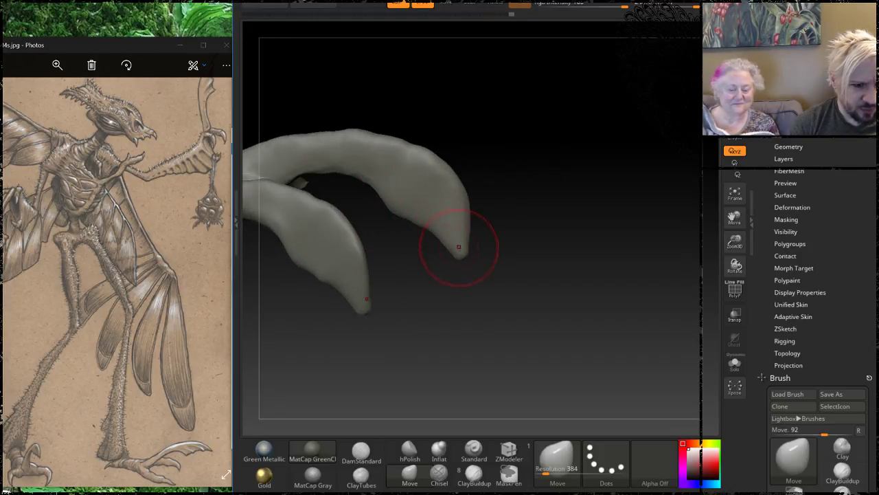
{"action": "left_click_drag", "start_coordinate": [461, 249], "coordinate": [467, 256]}
{"action": "left_click_drag", "start_coordinate": [466, 220], "coordinate": [480, 220]}
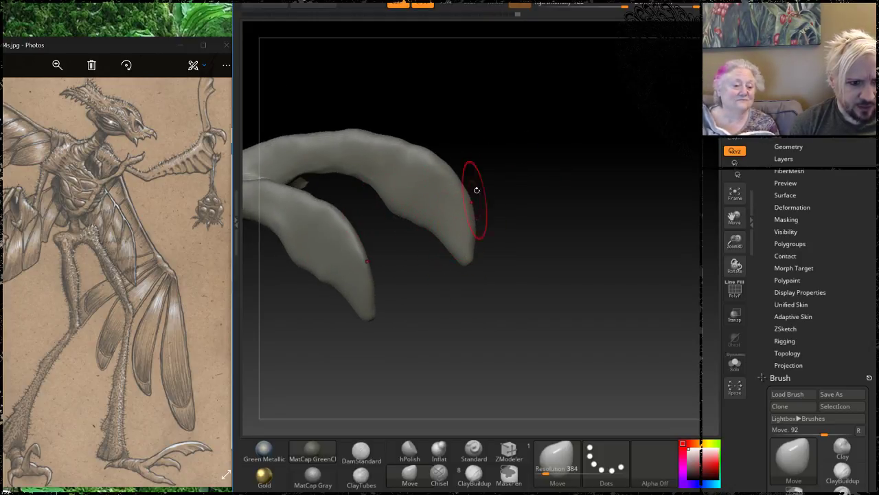
{"action": "mouse_move", "coordinate": [512, 165]}
{"action": "left_mouse_down"}
{"action": "mouse_move", "coordinate": [531, 139]}
{"action": "mouse_move", "coordinate": [502, 130]}
{"action": "left_mouse_up"}
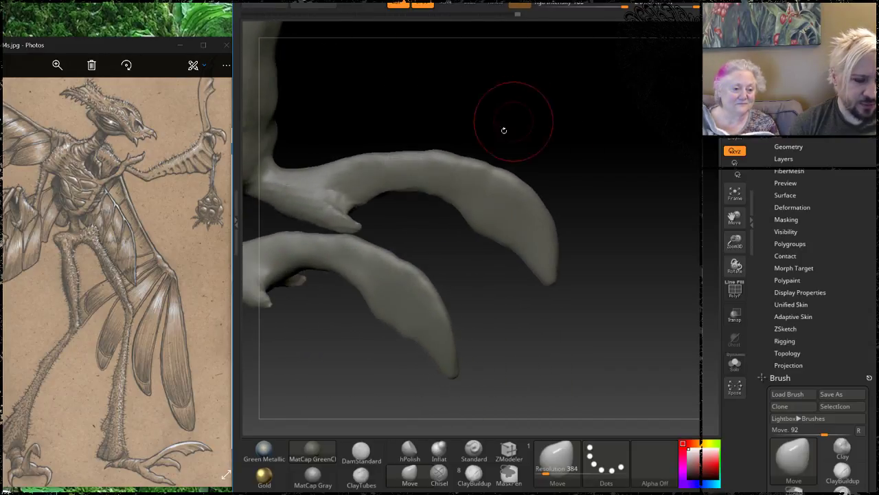
Flatten the side face of the long toe's blade with the hPolish brush to sharpen its upper rim.
{"action": "left_click", "coordinate": [409, 450]}
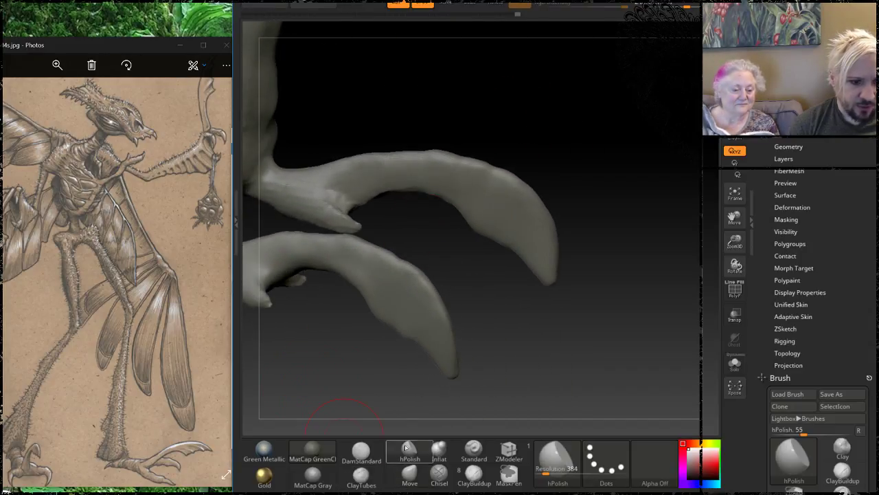
{"action": "mouse_move", "coordinate": [541, 237]}
{"action": "left_mouse_down"}
{"action": "mouse_move", "coordinate": [496, 190]}
{"action": "mouse_move", "coordinate": [406, 172]}
{"action": "mouse_move", "coordinate": [364, 176]}
{"action": "left_mouse_up"}
{"action": "mouse_move", "coordinate": [475, 176]}
{"action": "left_mouse_down"}
{"action": "mouse_move", "coordinate": [366, 167]}
{"action": "mouse_move", "coordinate": [512, 200]}
{"action": "left_mouse_up"}
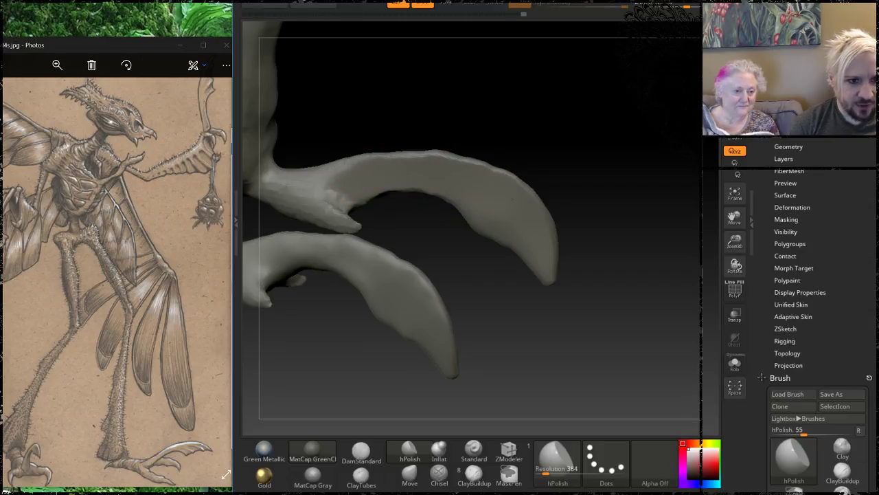
Flatten the broad side faces of the long toe blades with the hPolish brush, working from both sides of the foot.
{"action": "mouse_move", "coordinate": [596, 116]}
{"action": "left_mouse_down"}
{"action": "mouse_move", "coordinate": [525, 190]}
{"action": "mouse_move", "coordinate": [591, 147]}
{"action": "left_mouse_up"}
{"action": "mouse_move", "coordinate": [601, 141]}
{"action": "left_mouse_down"}
{"action": "mouse_move", "coordinate": [598, 192]}
{"action": "mouse_move", "coordinate": [397, 172]}
{"action": "left_mouse_up"}
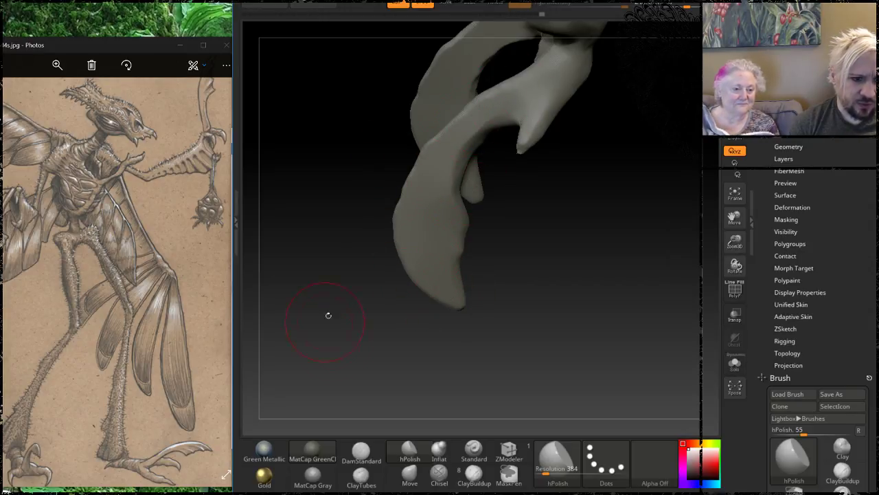
{"action": "mouse_move", "coordinate": [329, 314]}
{"action": "left_mouse_down"}
{"action": "mouse_move", "coordinate": [381, 291]}
{"action": "mouse_move", "coordinate": [457, 199]}
{"action": "left_mouse_up"}
{"action": "left_click_drag", "start_coordinate": [484, 316], "coordinate": [466, 253]}
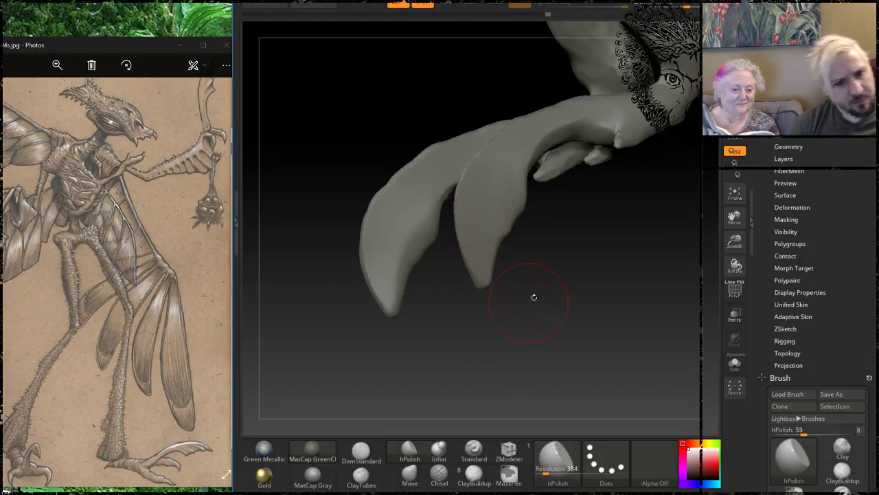
{"action": "left_click_drag", "start_coordinate": [533, 297], "coordinate": [485, 246]}
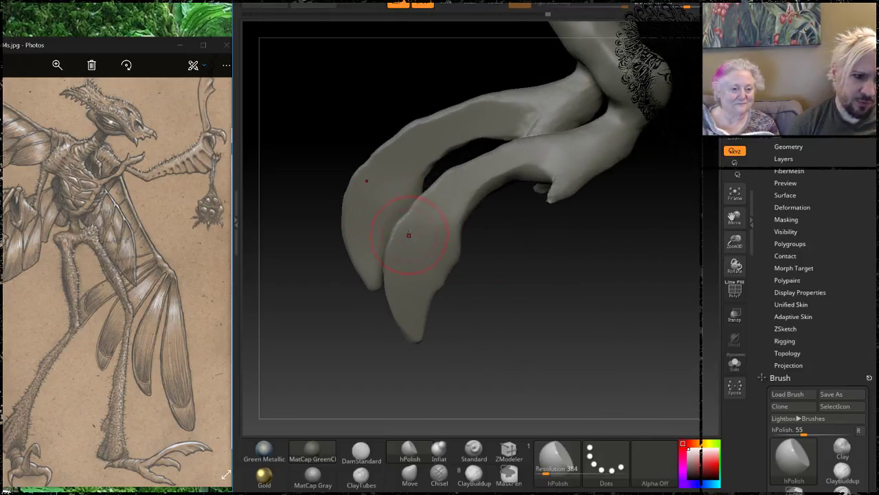
{"action": "mouse_move", "coordinate": [523, 272]}
{"action": "left_mouse_down"}
{"action": "mouse_move", "coordinate": [430, 210]}
{"action": "mouse_move", "coordinate": [458, 59]}
{"action": "left_mouse_up"}
Reduce the brush size and polish the narrow upper edge of the long toe from its base to the tip.
{"action": "key", "text": "space"}
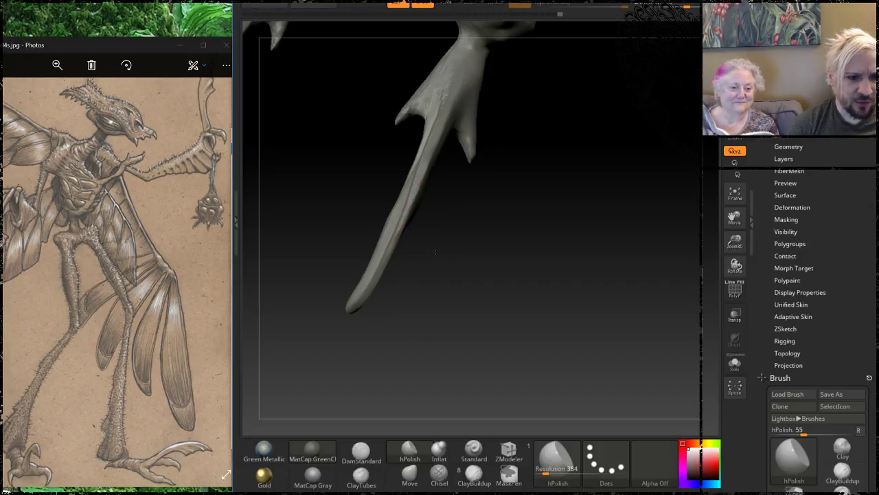
{"action": "left_click_drag", "start_coordinate": [436, 251], "coordinate": [435, 239]}
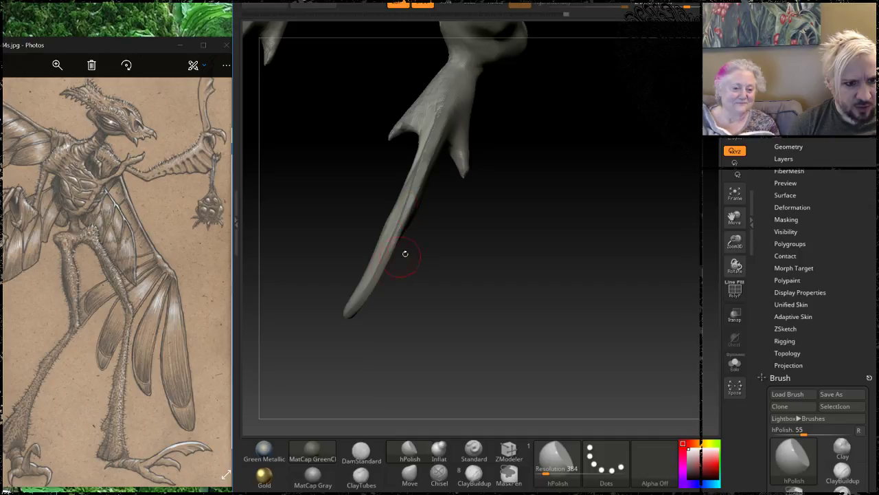
{"action": "left_click_drag", "start_coordinate": [477, 307], "coordinate": [459, 244]}
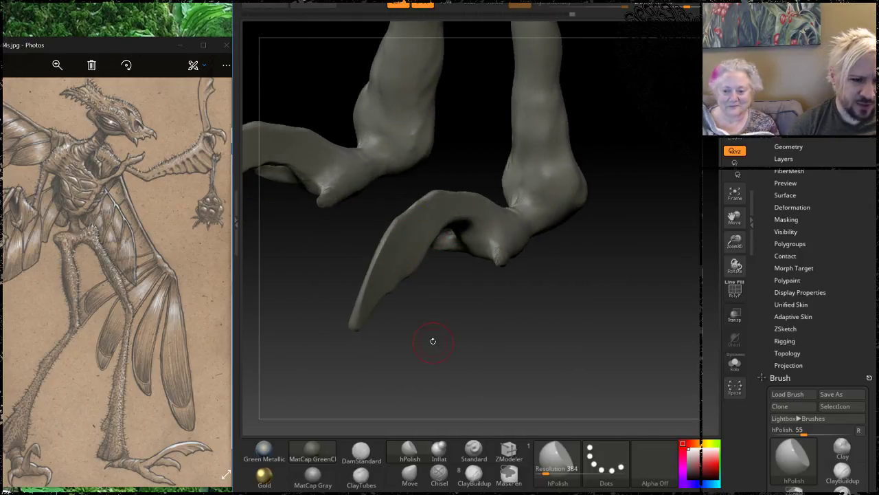
{"action": "left_click_drag", "start_coordinate": [433, 341], "coordinate": [441, 356]}
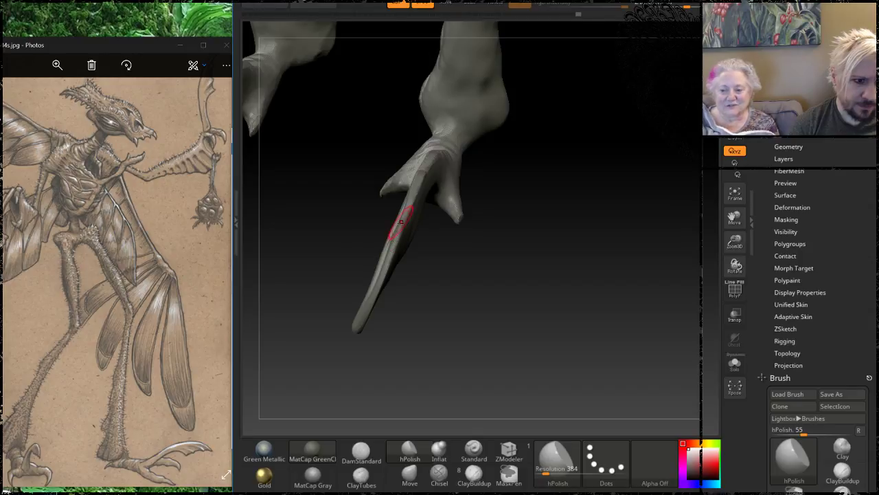
{"action": "mouse_move", "coordinate": [411, 256]}
{"action": "left_mouse_down"}
{"action": "mouse_move", "coordinate": [445, 236]}
{"action": "mouse_move", "coordinate": [463, 365]}
{"action": "mouse_move", "coordinate": [424, 305]}
{"action": "mouse_move", "coordinate": [437, 332]}
{"action": "left_mouse_up"}
Carve creases around the foot's side spur and toe base with the DamStandard brush, and check the whole figure.
{"action": "left_click", "coordinate": [361, 452]}
{"action": "mouse_move", "coordinate": [451, 248]}
{"action": "left_mouse_down"}
{"action": "mouse_move", "coordinate": [465, 183]}
{"action": "mouse_move", "coordinate": [439, 242]}
{"action": "left_mouse_up"}
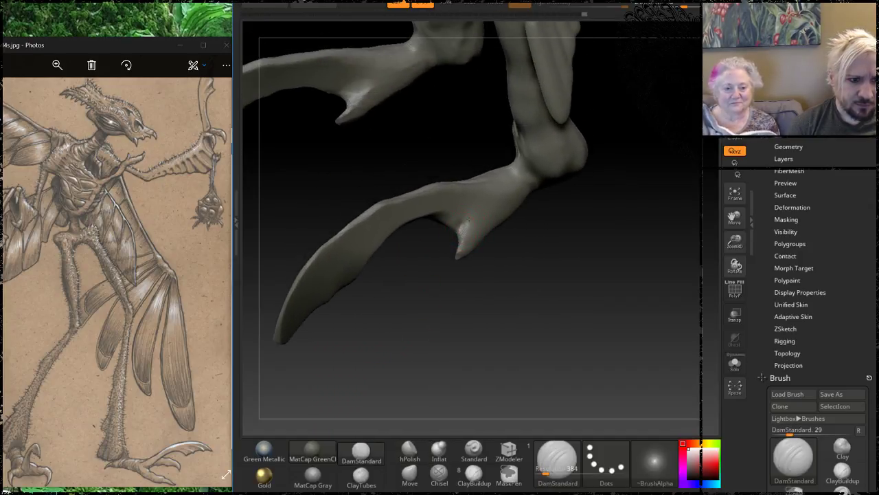
{"action": "mouse_move", "coordinate": [474, 214]}
{"action": "left_mouse_down"}
{"action": "mouse_move", "coordinate": [525, 53]}
{"action": "mouse_move", "coordinate": [537, 268]}
{"action": "mouse_move", "coordinate": [550, 210]}
{"action": "left_mouse_up"}
{"action": "mouse_move", "coordinate": [509, 105]}
{"action": "left_mouse_down"}
{"action": "mouse_move", "coordinate": [521, 149]}
{"action": "mouse_move", "coordinate": [597, 131]}
{"action": "mouse_move", "coordinate": [583, 139]}
{"action": "left_mouse_up"}
{"action": "left_click_drag", "start_coordinate": [582, 194], "coordinate": [577, 138], "text": "alt"}
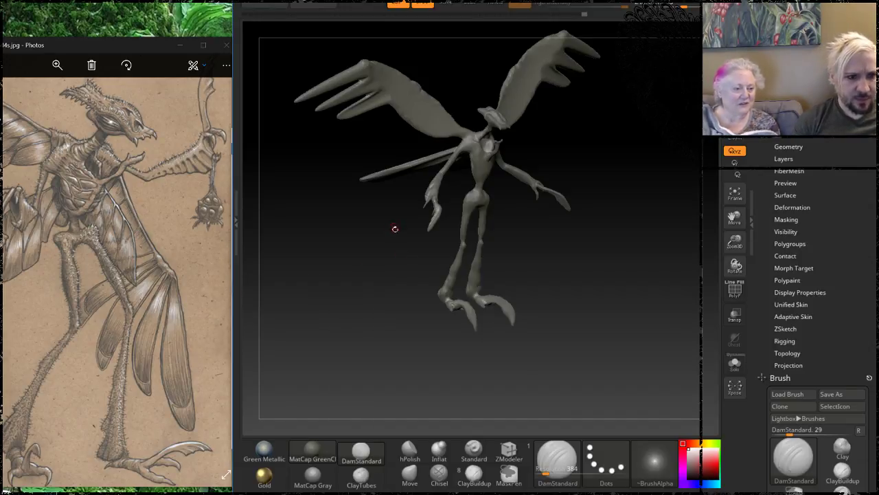
Crease the ankle where the foot meets the lower leg with DamStandard and soften the area with Smooth.
{"action": "left_click_drag", "start_coordinate": [393, 241], "coordinate": [322, 275]}
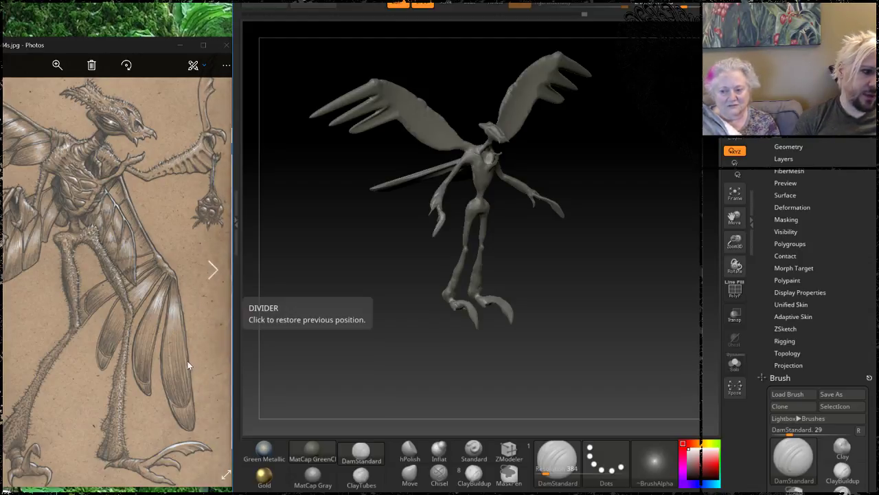
{"action": "mouse_move", "coordinate": [386, 241]}
{"action": "left_mouse_down", "text": "alt"}
{"action": "mouse_move", "coordinate": [577, 165]}
{"action": "mouse_move", "coordinate": [544, 154]}
{"action": "mouse_move", "coordinate": [432, 255]}
{"action": "left_mouse_up", "text": "alt"}
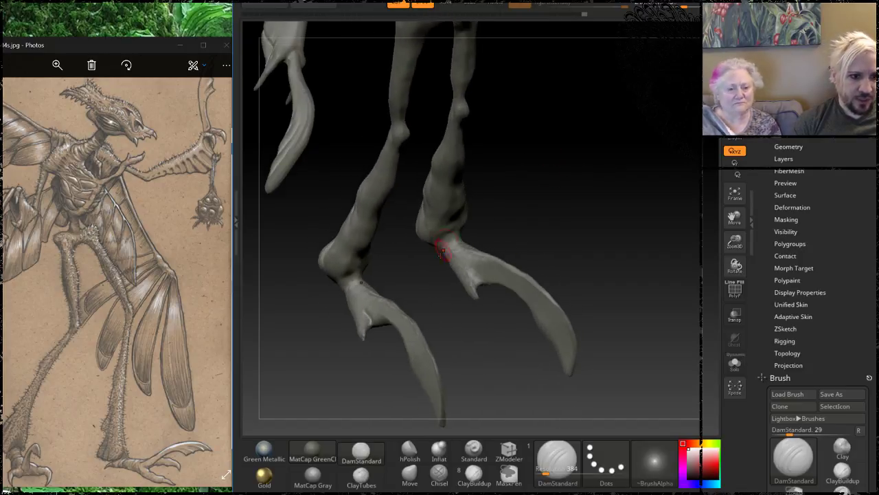
{"action": "key", "text": "shift"}
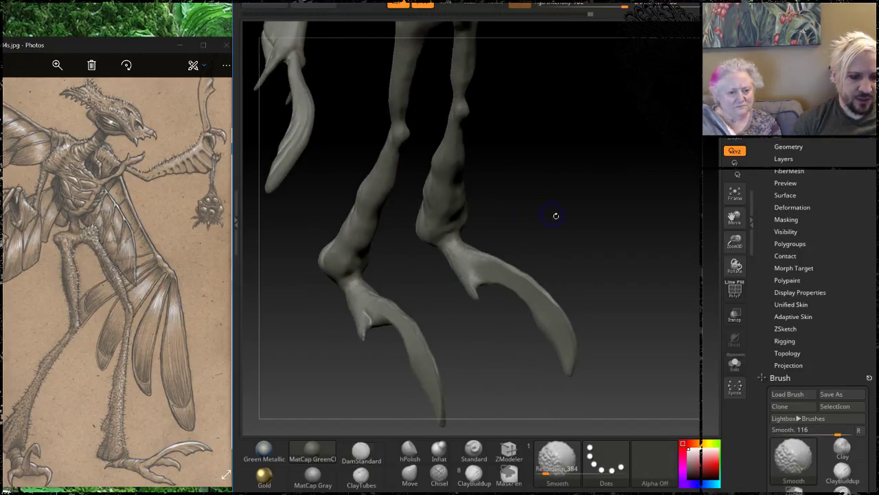
{"action": "left_click_drag", "start_coordinate": [555, 216], "coordinate": [487, 259]}
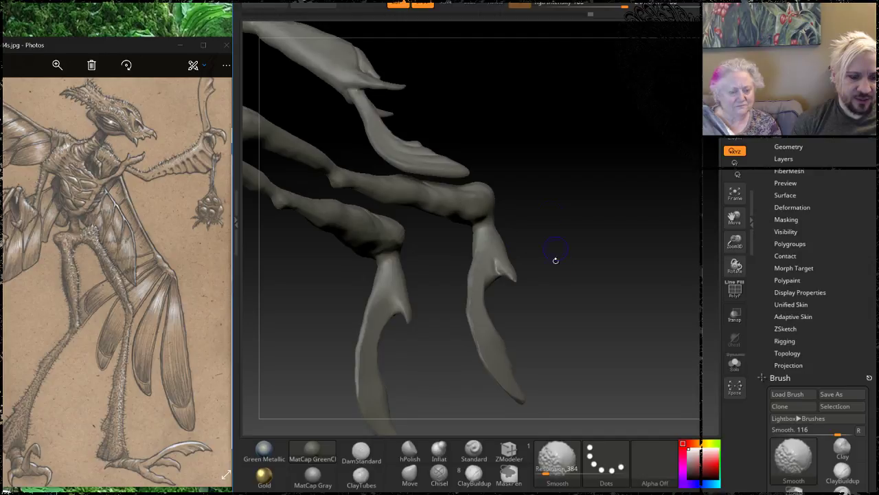
{"action": "left_click_drag", "start_coordinate": [556, 260], "coordinate": [480, 209]}
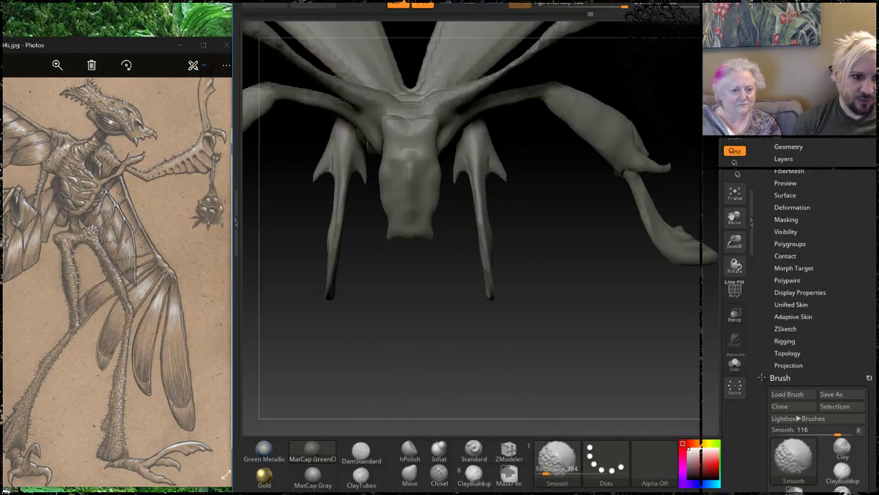
{"action": "mouse_move", "coordinate": [536, 291]}
{"action": "left_mouse_down"}
{"action": "mouse_move", "coordinate": [428, 147]}
{"action": "mouse_move", "coordinate": [547, 176]}
{"action": "mouse_move", "coordinate": [531, 175]}
{"action": "left_mouse_up"}
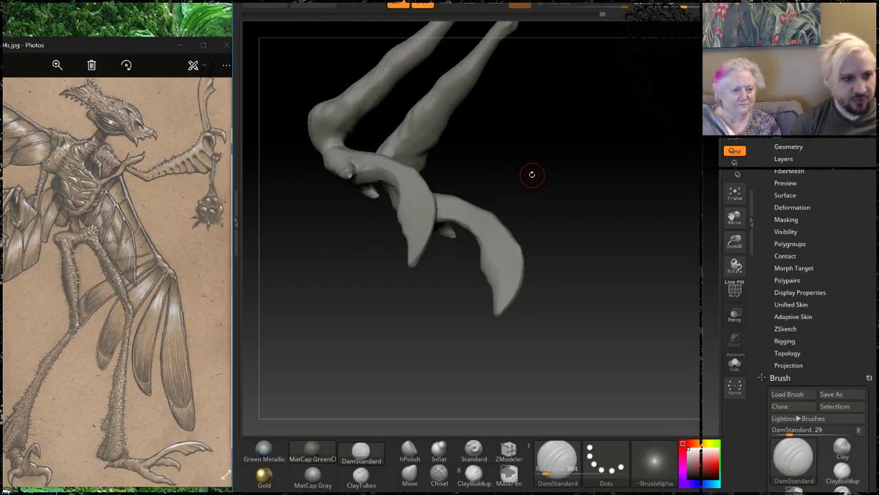
Build raised ridges lengthwise along the side face of the long toe's blade with the Standard brush.
{"action": "mouse_move", "coordinate": [584, 191]}
{"action": "left_mouse_down"}
{"action": "mouse_move", "coordinate": [542, 126]}
{"action": "mouse_move", "coordinate": [524, 133]}
{"action": "mouse_move", "coordinate": [529, 153]}
{"action": "mouse_move", "coordinate": [481, 212]}
{"action": "left_mouse_up"}
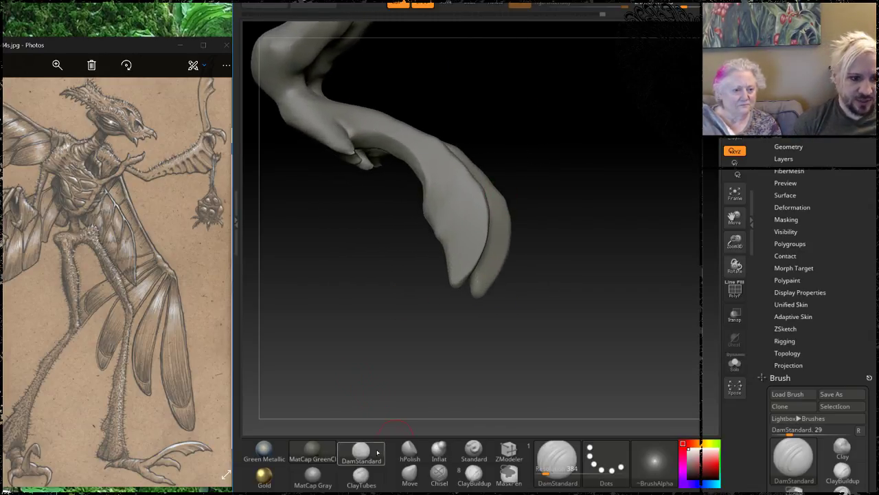
{"action": "key", "text": "b"}
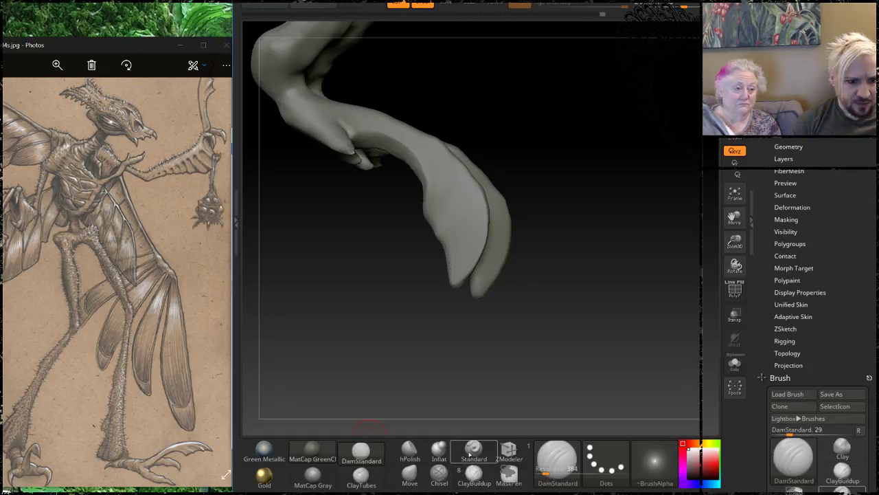
{"action": "left_click", "coordinate": [473, 451]}
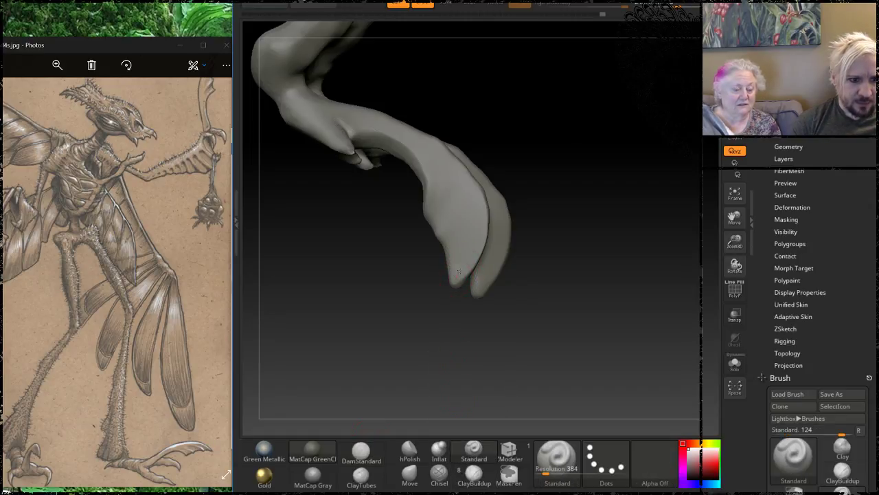
{"action": "mouse_move", "coordinate": [446, 240]}
{"action": "left_mouse_down"}
{"action": "mouse_move", "coordinate": [453, 231]}
{"action": "mouse_move", "coordinate": [436, 154]}
{"action": "left_mouse_up"}
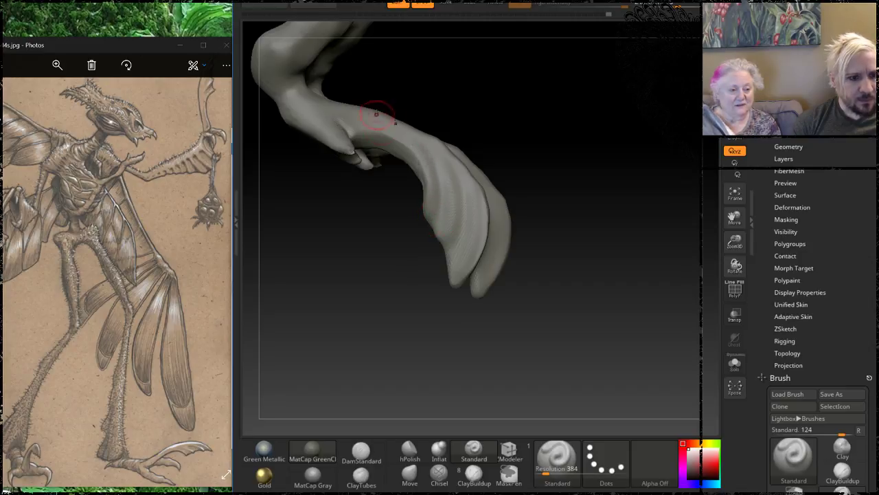
{"action": "left_click_drag", "start_coordinate": [491, 106], "coordinate": [470, 179]}
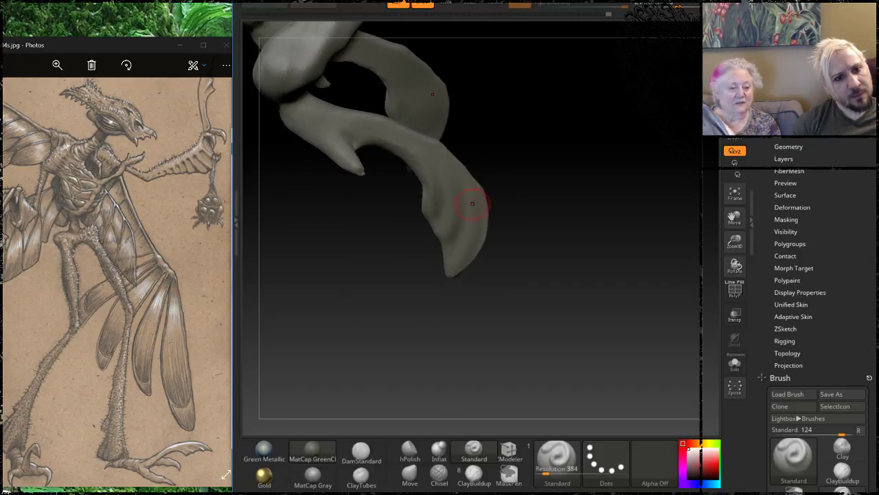
{"action": "mouse_move", "coordinate": [564, 123]}
{"action": "left_mouse_down"}
{"action": "mouse_move", "coordinate": [557, 128]}
{"action": "mouse_move", "coordinate": [566, 123]}
{"action": "left_mouse_up"}
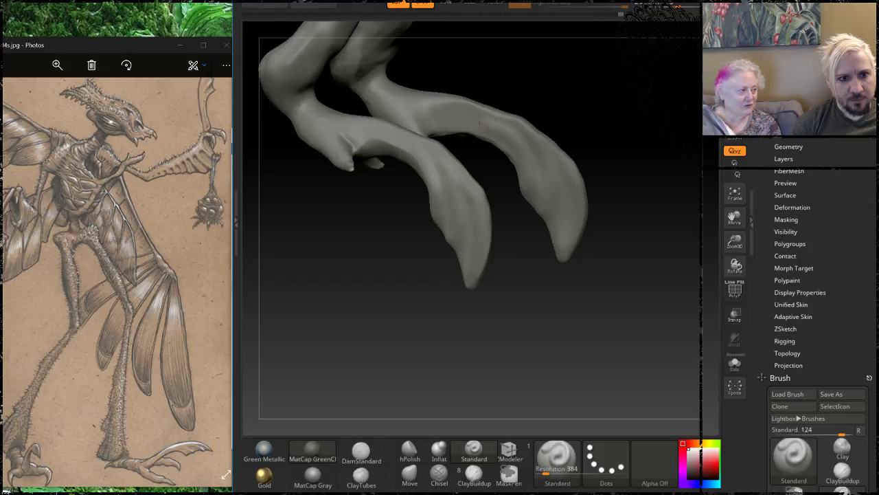
{"action": "mouse_move", "coordinate": [566, 94]}
{"action": "left_mouse_down"}
{"action": "mouse_move", "coordinate": [577, 113]}
{"action": "mouse_move", "coordinate": [514, 157]}
{"action": "left_mouse_up"}
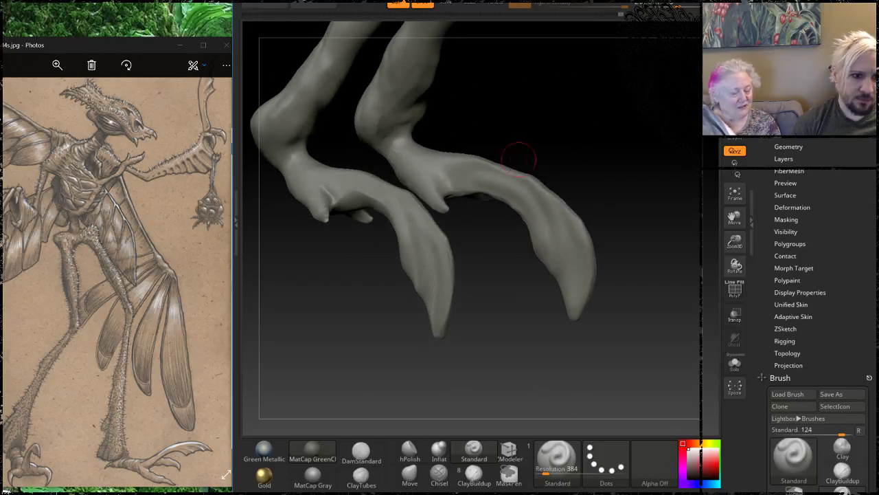
Smooth the toe blade's ridges and rim, and extend the Standard brush ridges along its top and inner face.
{"action": "key", "text": "shift"}
{"action": "left_click_drag", "start_coordinate": [561, 235], "coordinate": [532, 180]}
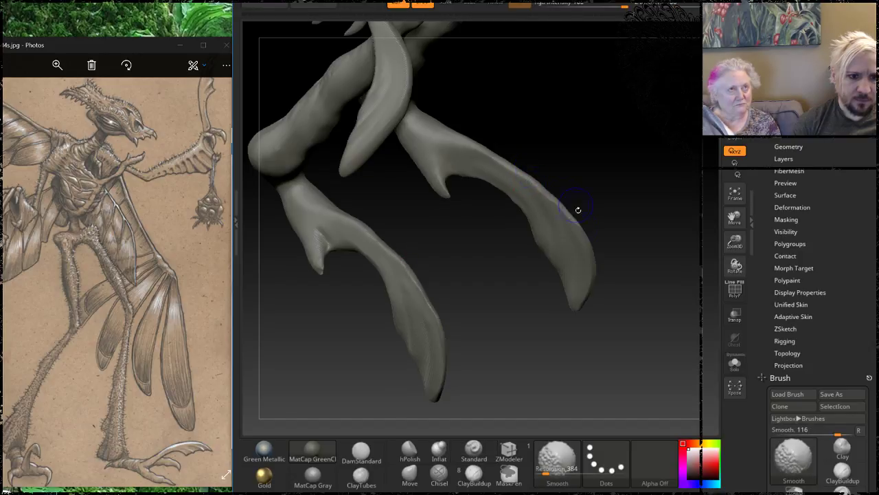
{"action": "mouse_move", "coordinate": [619, 202]}
{"action": "left_mouse_down"}
{"action": "mouse_move", "coordinate": [620, 167]}
{"action": "mouse_move", "coordinate": [570, 190]}
{"action": "left_mouse_up"}
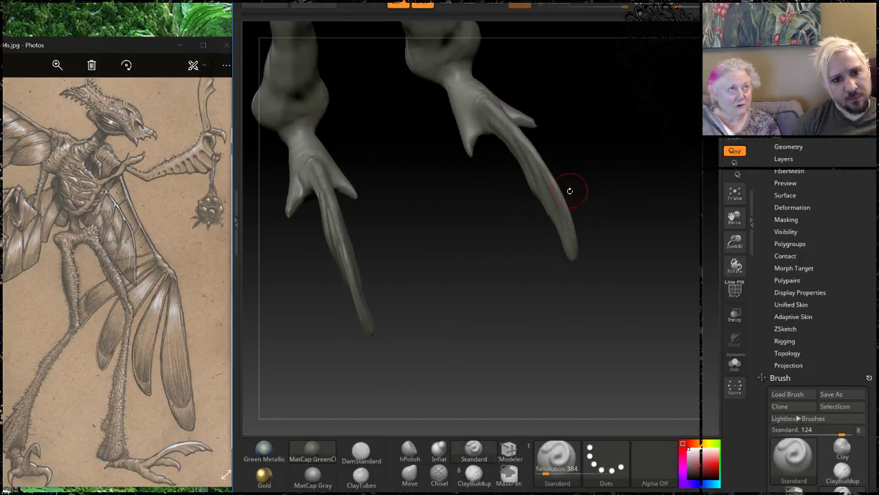
{"action": "left_click_drag", "start_coordinate": [467, 310], "coordinate": [510, 296]}
{"action": "left_click_drag", "start_coordinate": [544, 124], "coordinate": [555, 98]}
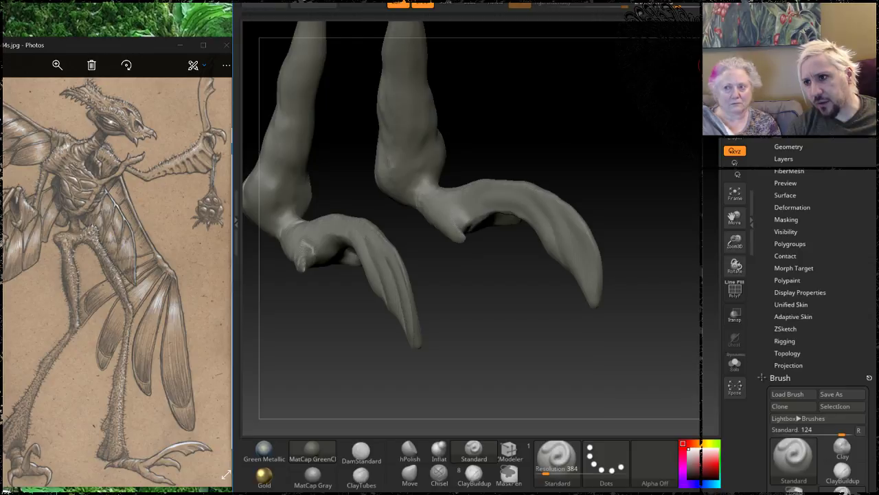
Switch to the Chrome browser, search Google for "norwest native thunderbird" and show the image results.
{"action": "left_click_drag", "start_coordinate": [878, 425], "coordinate": [424, 29]}
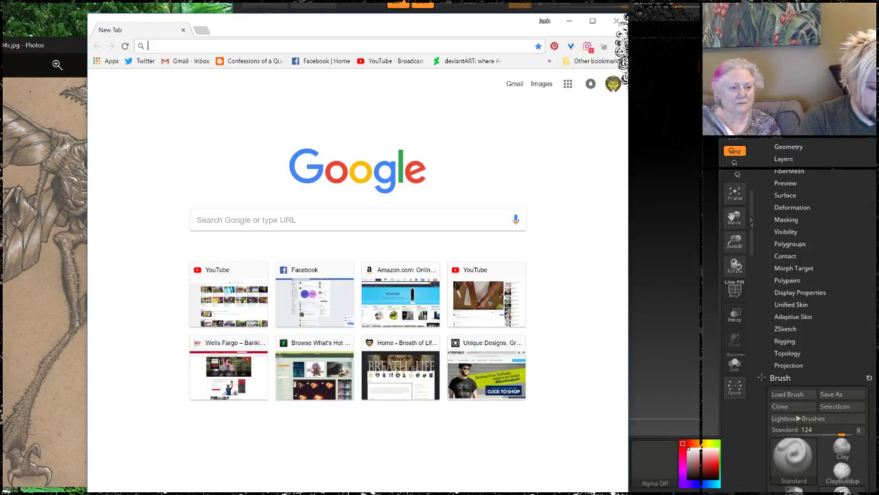
{"action": "type", "text": "nor"}
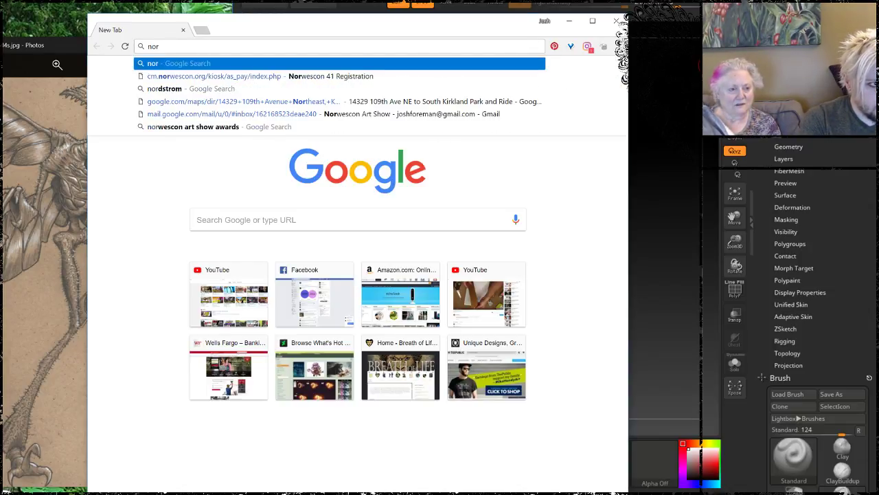
{"action": "type", "text": "west nativ"}
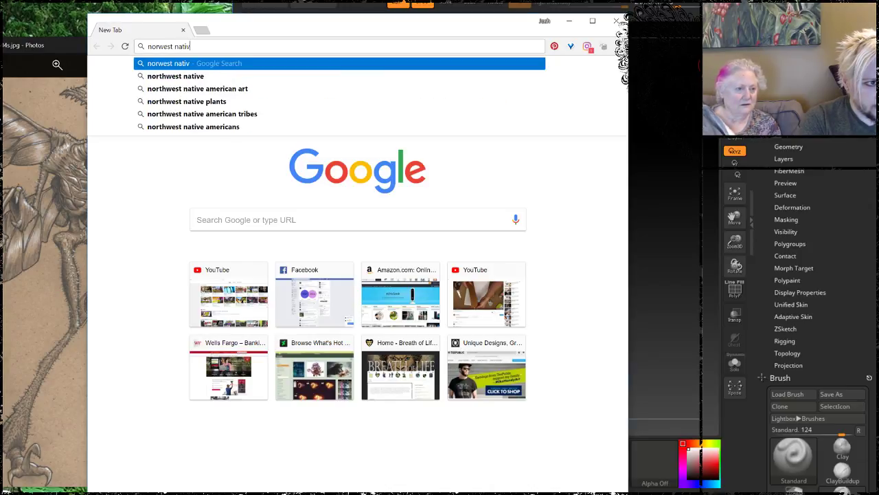
{"action": "type", "text": "e thunder"}
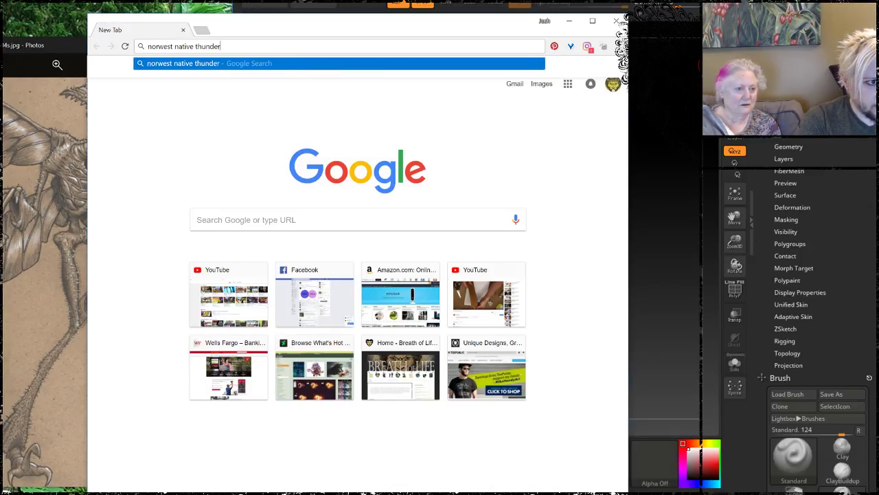
{"action": "type", "text": "bird"}
{"action": "key", "text": "Return"}
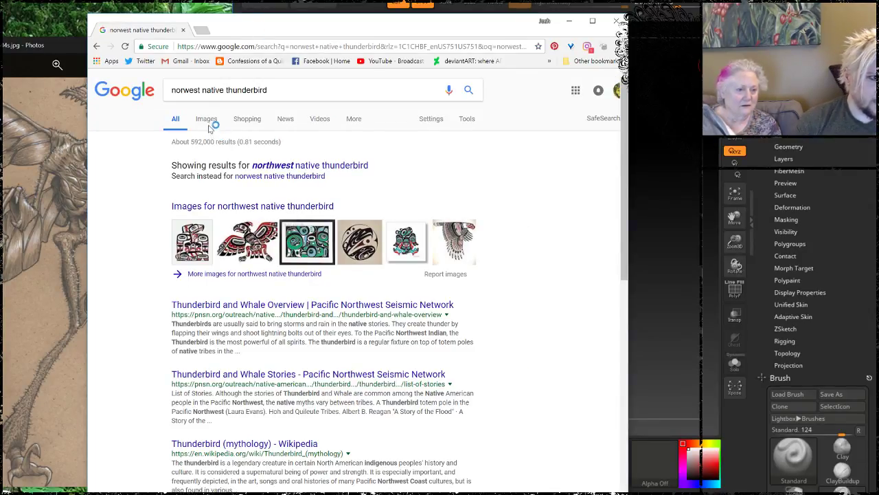
{"action": "left_click", "coordinate": [208, 122]}
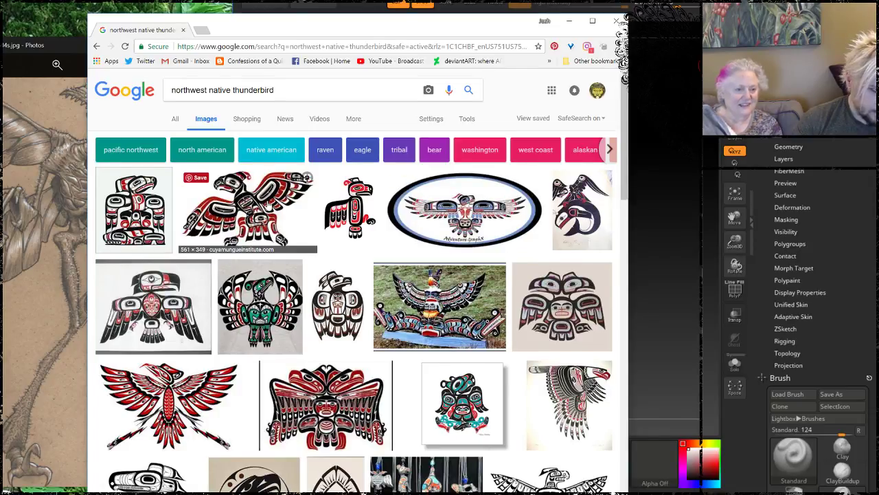
Preview the spread-winged, Westcoast Thunderbird II and Thunderbird and Killerwhale artworks with the browser placed beside the concept drawing.
{"action": "left_click", "coordinate": [268, 207]}
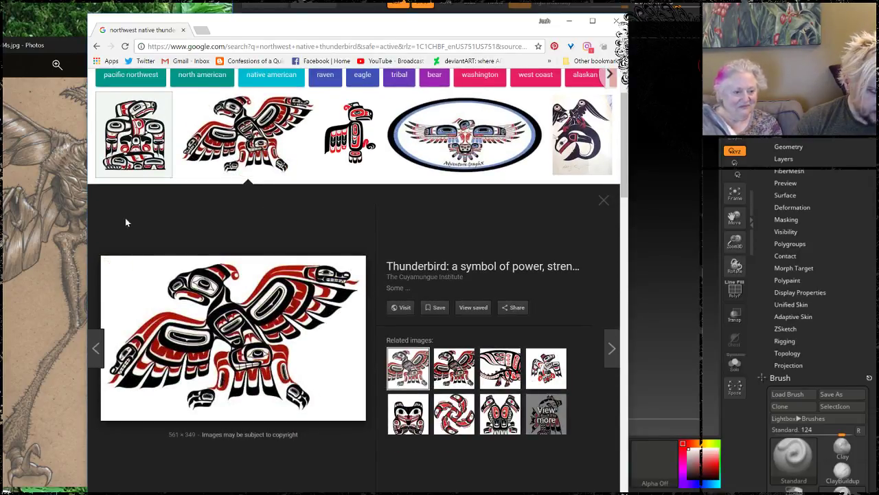
{"action": "left_click_drag", "start_coordinate": [291, 35], "coordinate": [454, 1]}
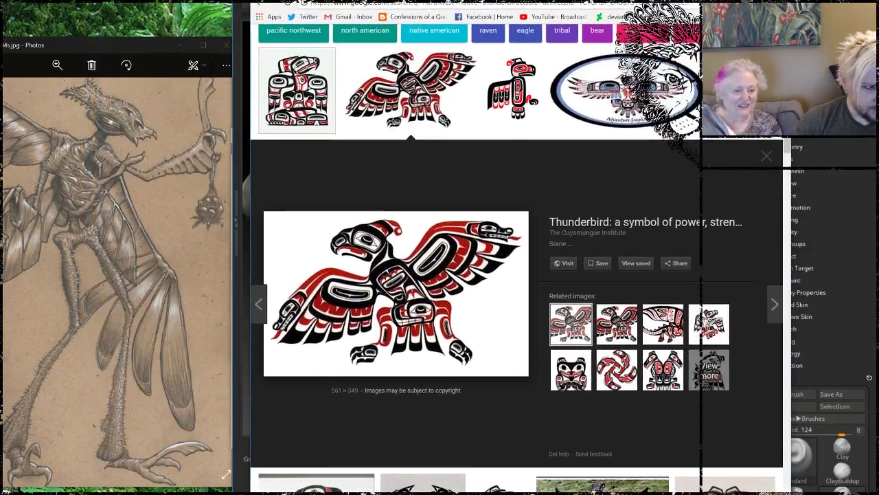
{"action": "left_click", "coordinate": [499, 103]}
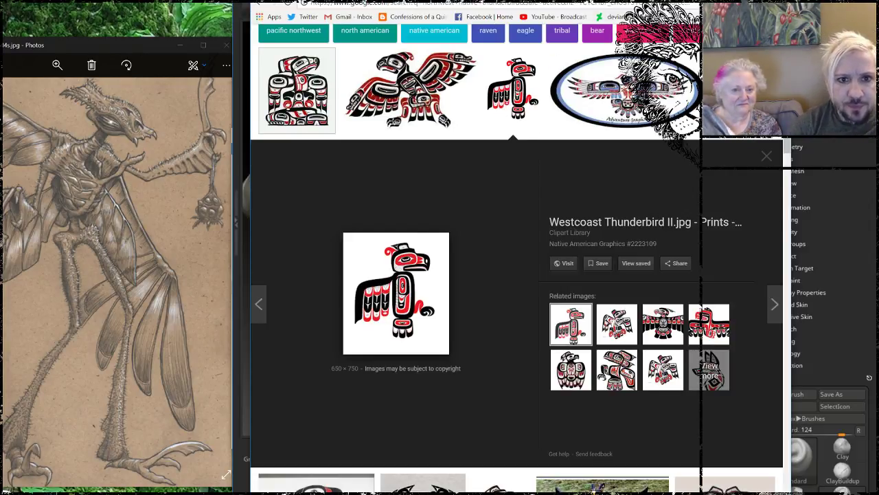
{"action": "left_click", "coordinate": [745, 93]}
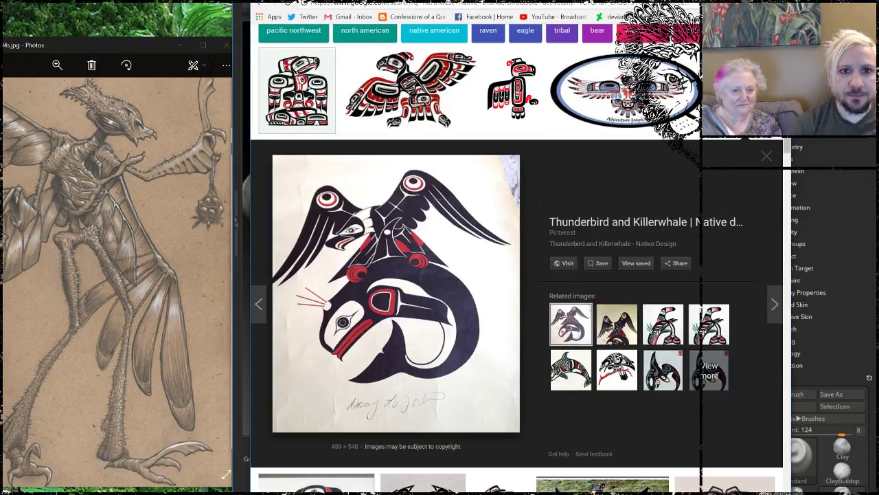
Return to ZBrush from the browser and smooth the creature's ankles and lower shins.
{"action": "left_click", "coordinate": [737, 1]}
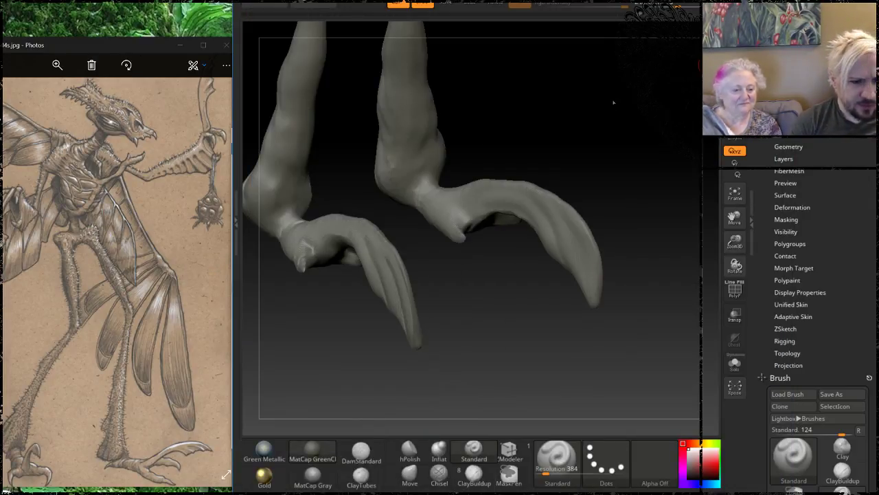
{"action": "mouse_move", "coordinate": [520, 123]}
{"action": "left_mouse_down"}
{"action": "mouse_move", "coordinate": [525, 149]}
{"action": "mouse_move", "coordinate": [533, 115]}
{"action": "mouse_move", "coordinate": [545, 117]}
{"action": "mouse_move", "coordinate": [607, 167]}
{"action": "mouse_move", "coordinate": [672, 172]}
{"action": "mouse_move", "coordinate": [673, 146]}
{"action": "mouse_move", "coordinate": [647, 143]}
{"action": "mouse_move", "coordinate": [605, 176]}
{"action": "mouse_move", "coordinate": [551, 177]}
{"action": "mouse_move", "coordinate": [564, 180]}
{"action": "left_mouse_up"}
{"action": "mouse_move", "coordinate": [476, 151]}
{"action": "left_mouse_down", "text": "alt"}
{"action": "mouse_move", "coordinate": [562, 166]}
{"action": "mouse_move", "coordinate": [557, 137]}
{"action": "mouse_move", "coordinate": [554, 156]}
{"action": "mouse_move", "coordinate": [542, 157]}
{"action": "left_mouse_up", "text": "alt"}
{"action": "left_click_drag", "start_coordinate": [383, 195], "coordinate": [444, 118], "text": "shift"}
{"action": "mouse_move", "coordinate": [558, 136]}
{"action": "left_mouse_down"}
{"action": "mouse_move", "coordinate": [582, 161]}
{"action": "mouse_move", "coordinate": [518, 133]}
{"action": "mouse_move", "coordinate": [494, 194]}
{"action": "left_mouse_up"}
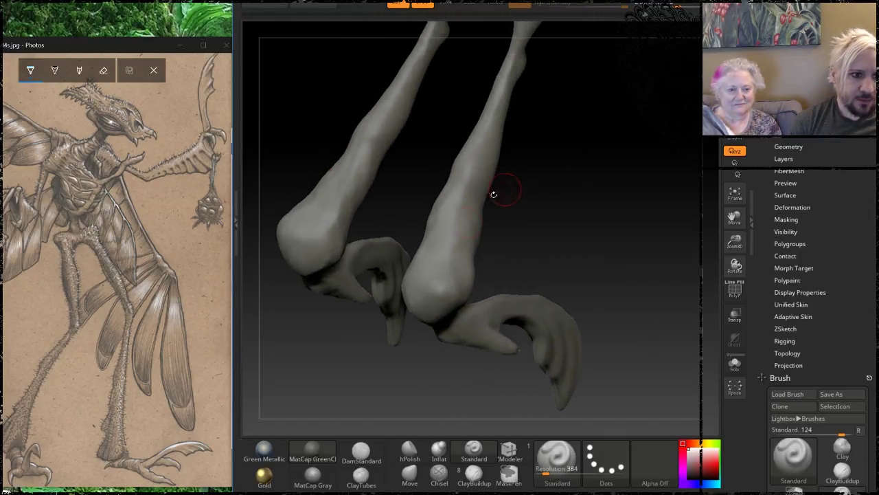
{"action": "left_click_drag", "start_coordinate": [438, 276], "coordinate": [455, 188], "text": "shift"}
Smooth the creature's thighs, hips and pelvis from the front and side with the Smooth brush.
{"action": "left_click_drag", "start_coordinate": [487, 132], "coordinate": [468, 189]}
{"action": "left_click_drag", "start_coordinate": [583, 143], "coordinate": [475, 85]}
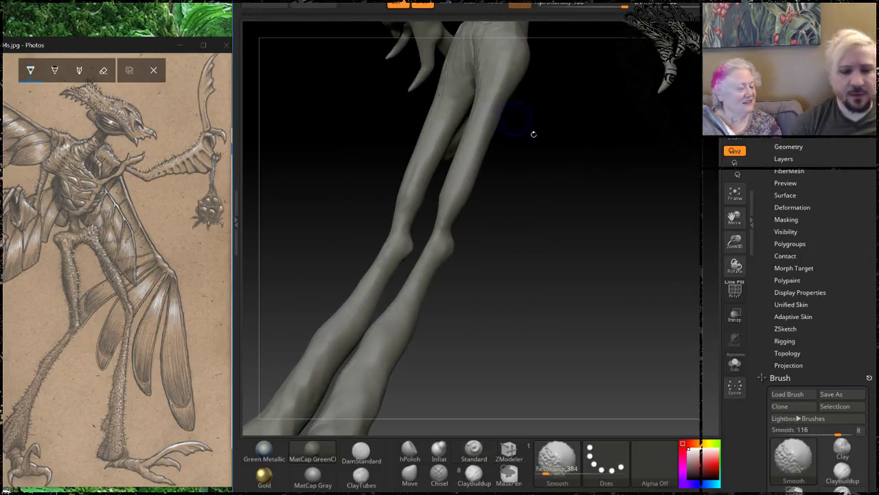
{"action": "mouse_move", "coordinate": [532, 133]}
{"action": "left_mouse_down"}
{"action": "mouse_move", "coordinate": [550, 205]}
{"action": "mouse_move", "coordinate": [570, 181]}
{"action": "left_mouse_up"}
{"action": "left_click_drag", "start_coordinate": [424, 157], "coordinate": [439, 172], "text": "shift"}
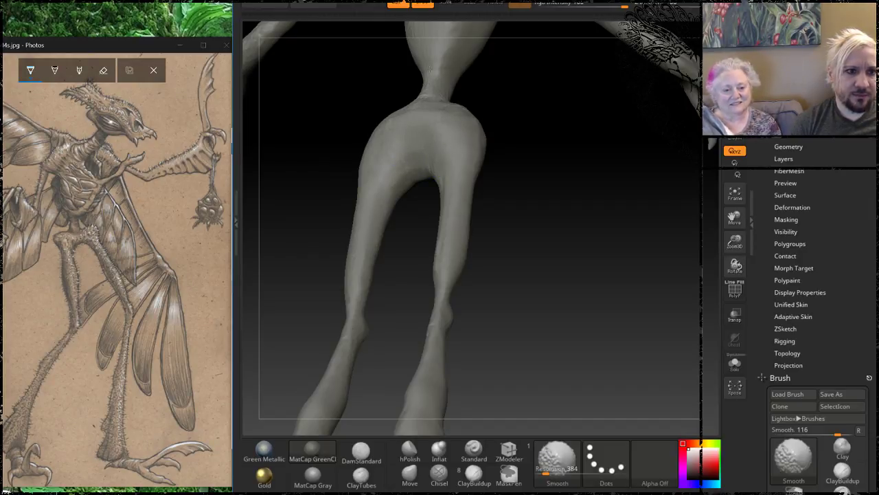
{"action": "left_click_drag", "start_coordinate": [529, 88], "coordinate": [515, 179]}
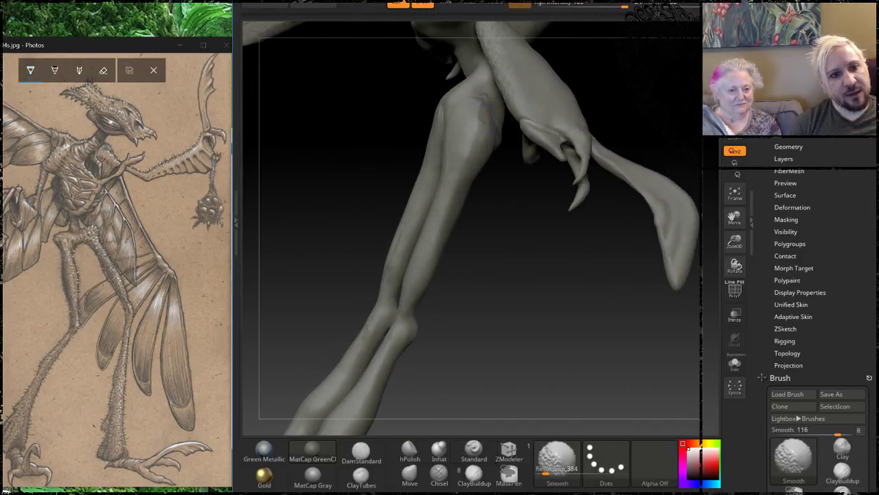
{"action": "left_click_drag", "start_coordinate": [513, 250], "coordinate": [538, 103]}
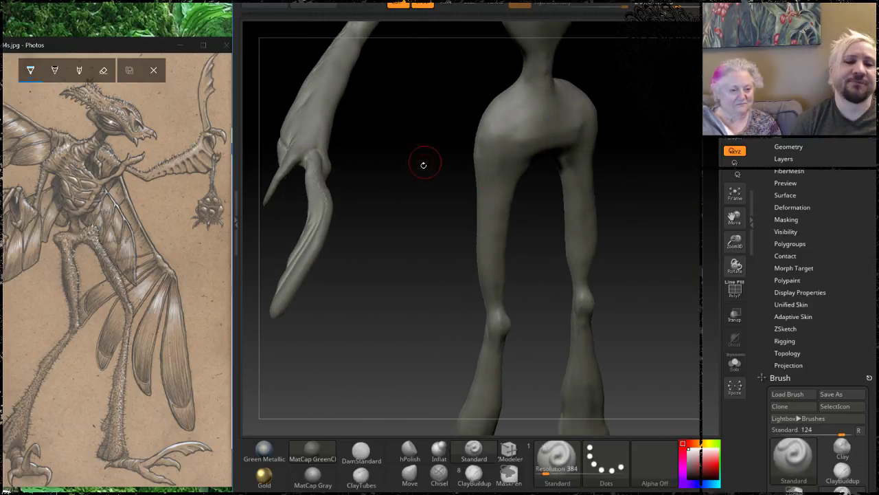
{"action": "mouse_move", "coordinate": [424, 163]}
{"action": "left_mouse_down"}
{"action": "mouse_move", "coordinate": [455, 127]}
{"action": "mouse_move", "coordinate": [396, 214]}
{"action": "mouse_move", "coordinate": [397, 176]}
{"action": "mouse_move", "coordinate": [489, 172]}
{"action": "left_mouse_up"}
{"action": "key", "text": "space"}
{"action": "key", "text": "shift"}
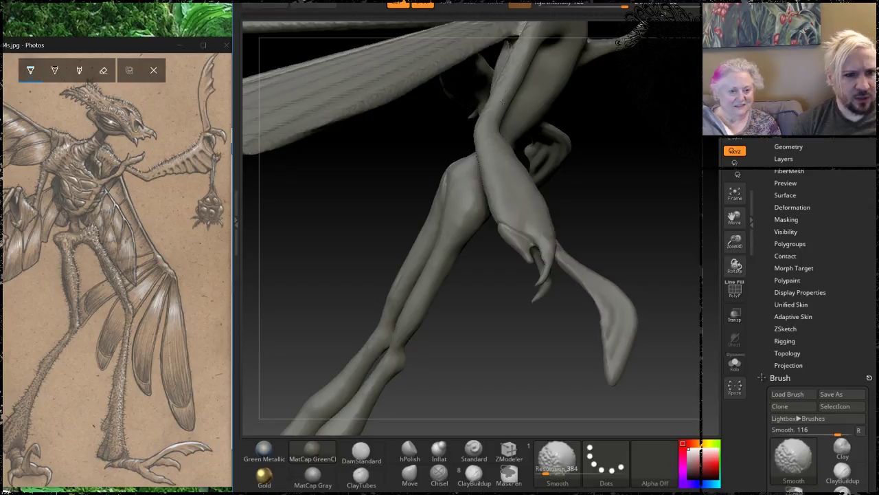
Smooth the clawed hand around the base of its long finger.
{"action": "mouse_move", "coordinate": [634, 158]}
{"action": "left_mouse_down"}
{"action": "mouse_move", "coordinate": [507, 133]}
{"action": "mouse_move", "coordinate": [501, 220]}
{"action": "mouse_move", "coordinate": [384, 198]}
{"action": "left_mouse_up"}
{"action": "key", "text": "shift"}
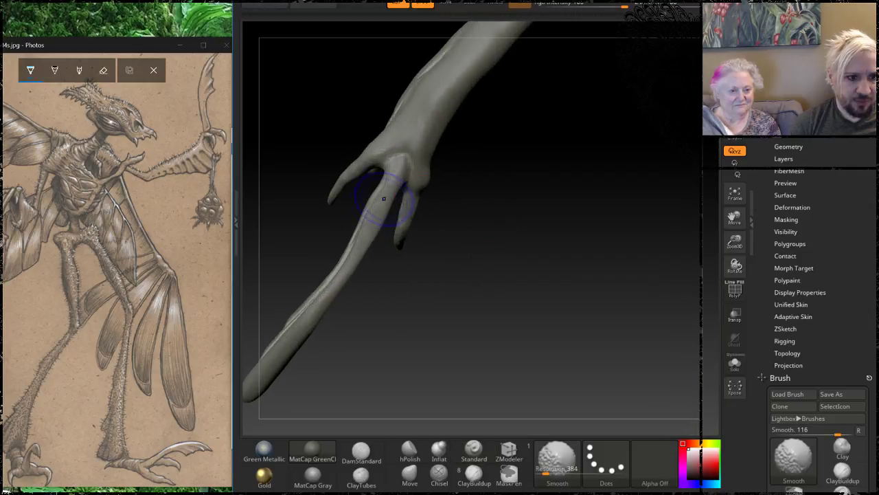
{"action": "mouse_move", "coordinate": [370, 230]}
{"action": "left_mouse_down"}
{"action": "mouse_move", "coordinate": [557, 137]}
{"action": "mouse_move", "coordinate": [467, 313]}
{"action": "mouse_move", "coordinate": [446, 258]}
{"action": "left_mouse_up"}
{"action": "key", "text": "space"}
{"action": "mouse_move", "coordinate": [326, 348]}
{"action": "left_mouse_down", "text": "alt"}
{"action": "mouse_move", "coordinate": [381, 317]}
{"action": "mouse_move", "coordinate": [498, 281]}
{"action": "mouse_move", "coordinate": [444, 313]}
{"action": "mouse_move", "coordinate": [422, 423]}
{"action": "left_mouse_up", "text": "alt"}
Pull the fleshy base of the hand's short finger downward with the Move brush and raise its tip.
{"action": "left_click", "coordinate": [410, 474]}
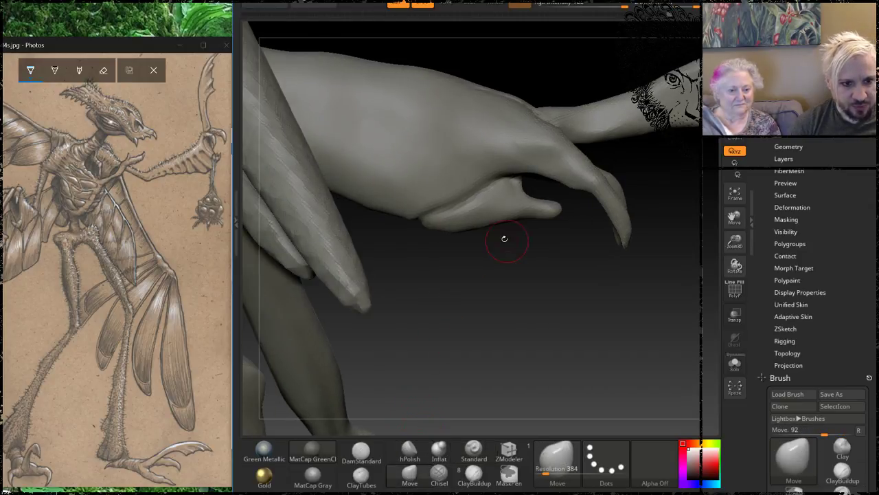
{"action": "key", "text": "space"}
{"action": "mouse_move", "coordinate": [507, 234]}
{"action": "left_mouse_down"}
{"action": "mouse_move", "coordinate": [514, 234]}
{"action": "mouse_move", "coordinate": [505, 242]}
{"action": "mouse_move", "coordinate": [482, 235]}
{"action": "mouse_move", "coordinate": [522, 237]}
{"action": "left_mouse_up"}
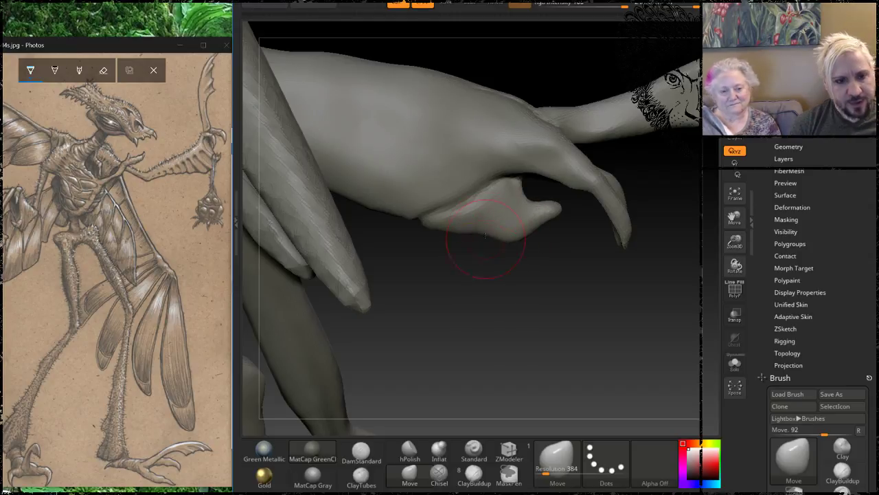
{"action": "mouse_move", "coordinate": [545, 275]}
{"action": "left_mouse_down"}
{"action": "mouse_move", "coordinate": [492, 261]}
{"action": "mouse_move", "coordinate": [424, 300]}
{"action": "mouse_move", "coordinate": [430, 323]}
{"action": "mouse_move", "coordinate": [427, 262]}
{"action": "left_mouse_up"}
{"action": "key", "text": "space"}
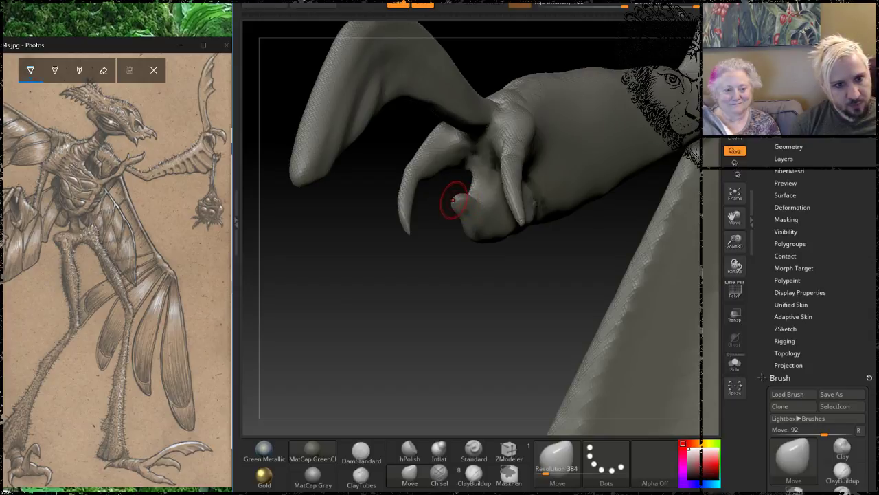
{"action": "left_click_drag", "start_coordinate": [454, 201], "coordinate": [454, 182]}
Carve a long almond-shaped eye outline into the side of the head with the DamStandard brush.
{"action": "mouse_move", "coordinate": [425, 323]}
{"action": "left_mouse_down"}
{"action": "mouse_move", "coordinate": [555, 295]}
{"action": "mouse_move", "coordinate": [638, 141]}
{"action": "mouse_move", "coordinate": [573, 195]}
{"action": "mouse_move", "coordinate": [553, 105]}
{"action": "mouse_move", "coordinate": [547, 178]}
{"action": "left_mouse_up"}
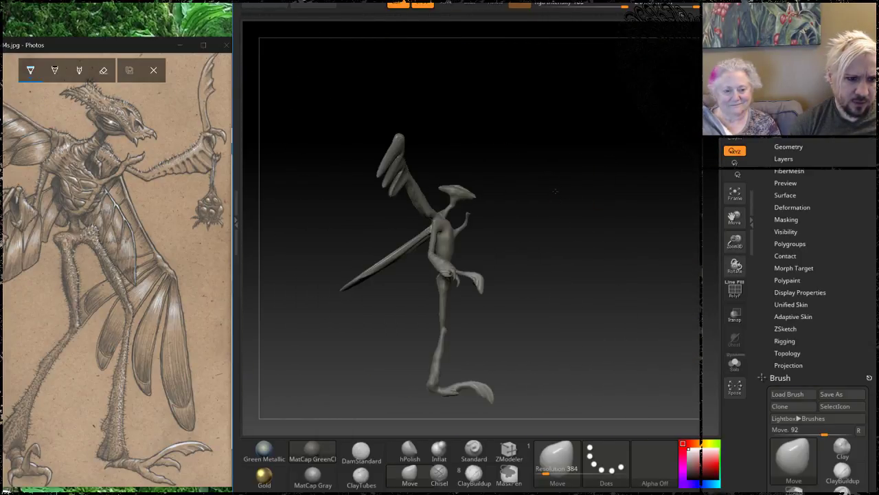
{"action": "left_click_drag", "start_coordinate": [540, 241], "coordinate": [640, 119]}
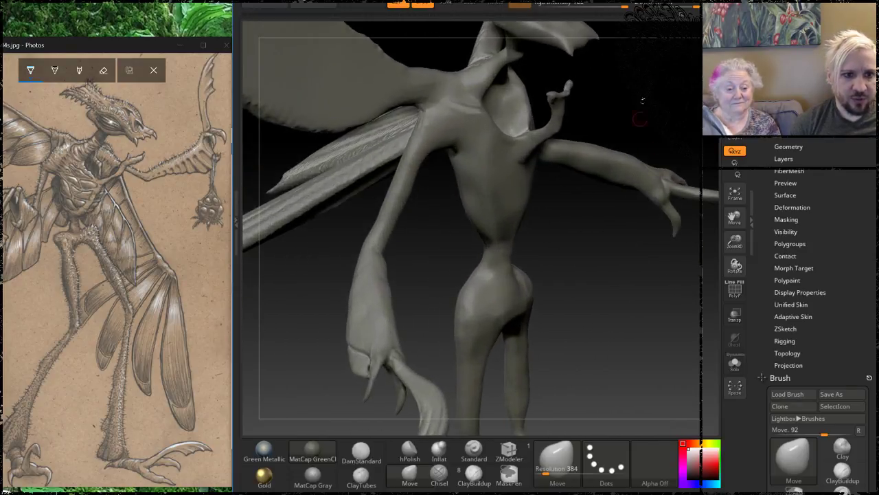
{"action": "left_click_drag", "start_coordinate": [659, 69], "coordinate": [546, 293], "text": "alt"}
{"action": "left_click_drag", "start_coordinate": [525, 218], "coordinate": [272, 268]}
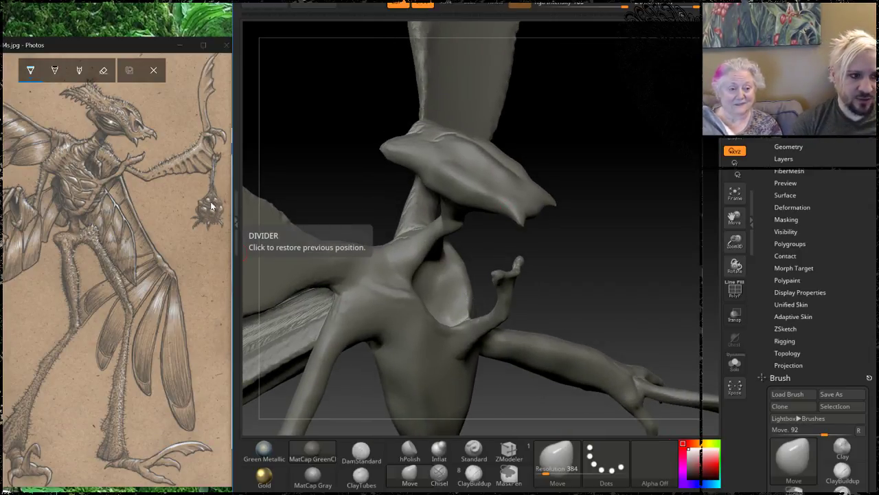
{"action": "left_click_drag", "start_coordinate": [548, 152], "coordinate": [452, 151]}
{"action": "key", "text": "space"}
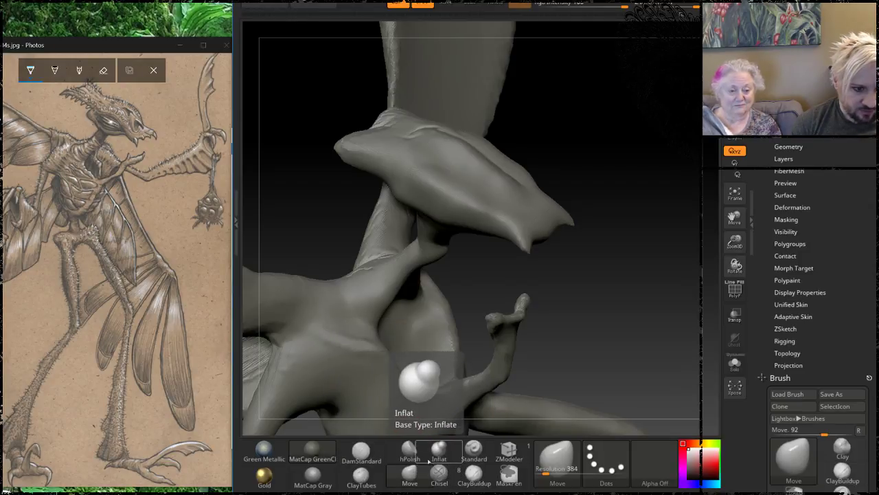
{"action": "left_click", "coordinate": [362, 453]}
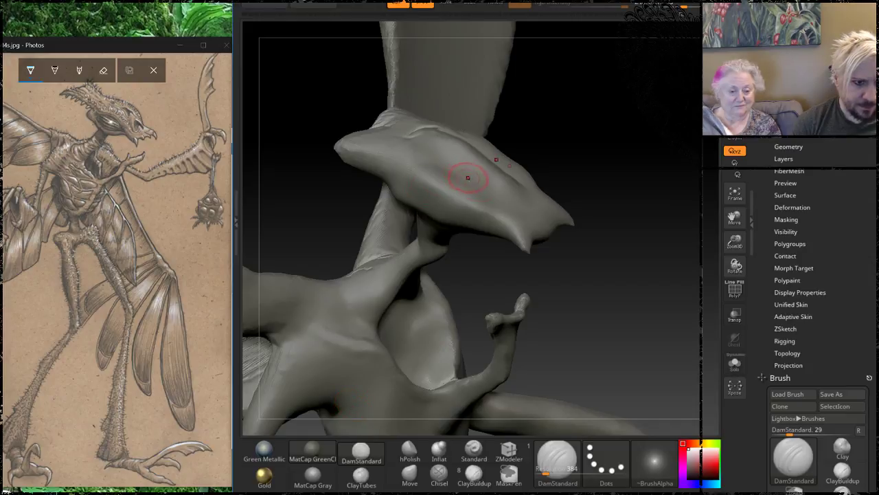
{"action": "left_click_drag", "start_coordinate": [495, 208], "coordinate": [485, 182]}
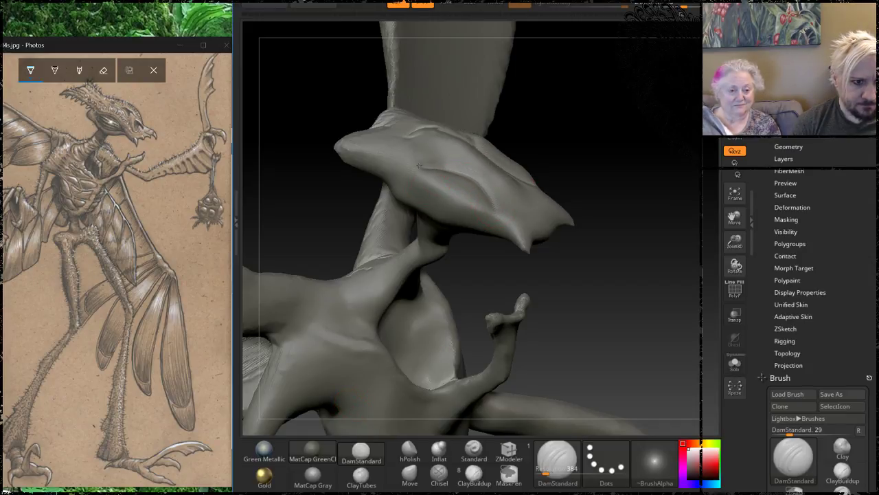
{"action": "left_click_drag", "start_coordinate": [597, 129], "coordinate": [610, 108]}
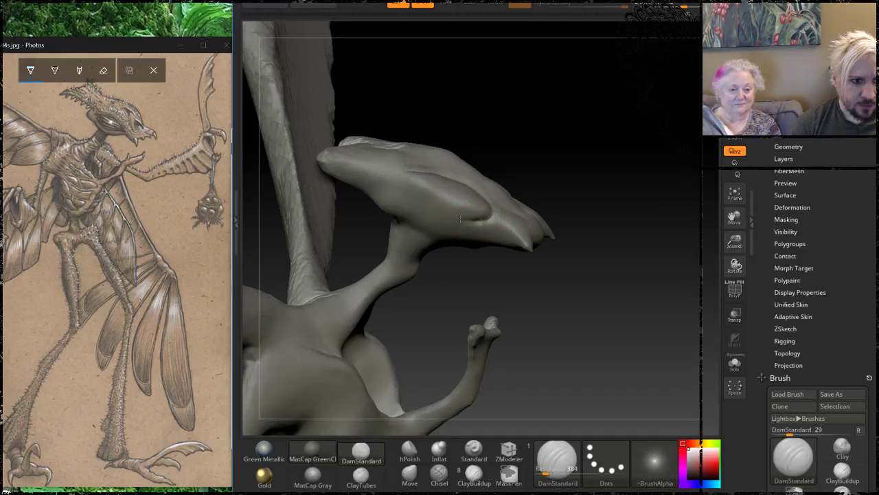
{"action": "left_click_drag", "start_coordinate": [460, 218], "coordinate": [409, 181]}
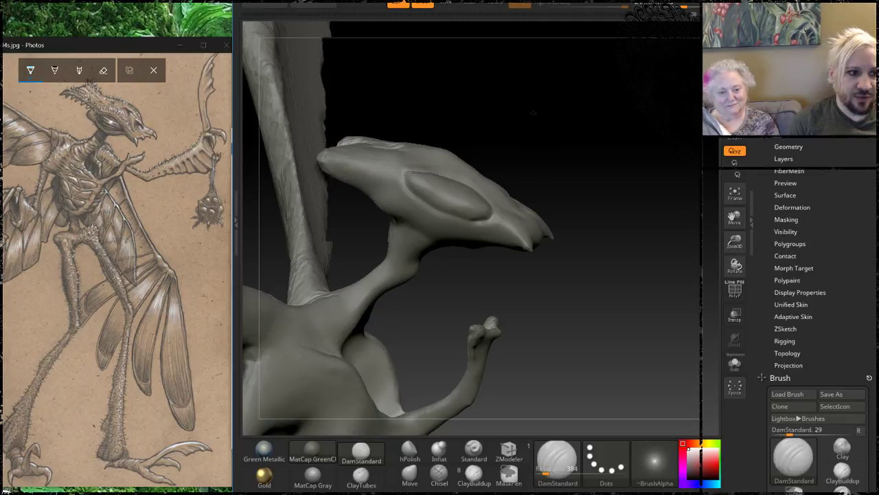
Deepen the groove around the eye, extend creases from its corners and carve a brow crease above it.
{"action": "mouse_move", "coordinate": [542, 113]}
{"action": "left_mouse_down", "text": "alt"}
{"action": "mouse_move", "coordinate": [536, 95]}
{"action": "mouse_move", "coordinate": [581, 103]}
{"action": "mouse_move", "coordinate": [593, 78]}
{"action": "mouse_move", "coordinate": [625, 112]}
{"action": "left_mouse_up", "text": "alt"}
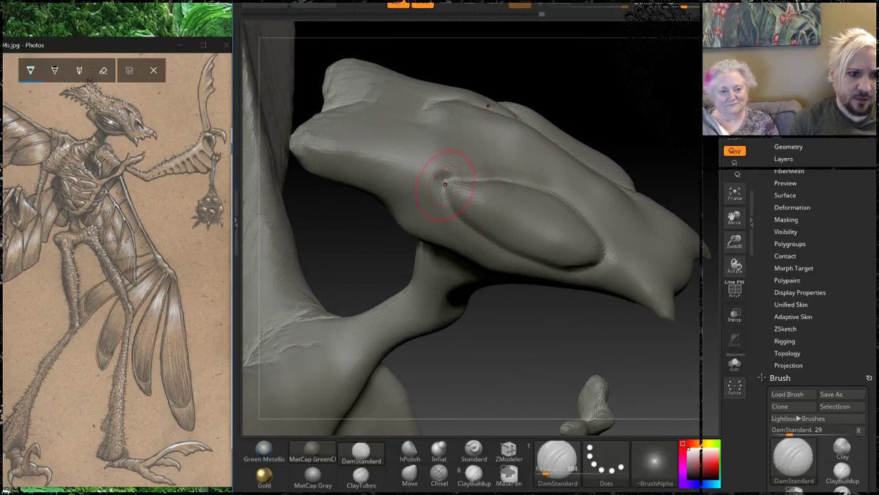
{"action": "mouse_move", "coordinate": [694, 99]}
{"action": "left_mouse_down"}
{"action": "mouse_move", "coordinate": [677, 110]}
{"action": "mouse_move", "coordinate": [643, 93]}
{"action": "left_mouse_up"}
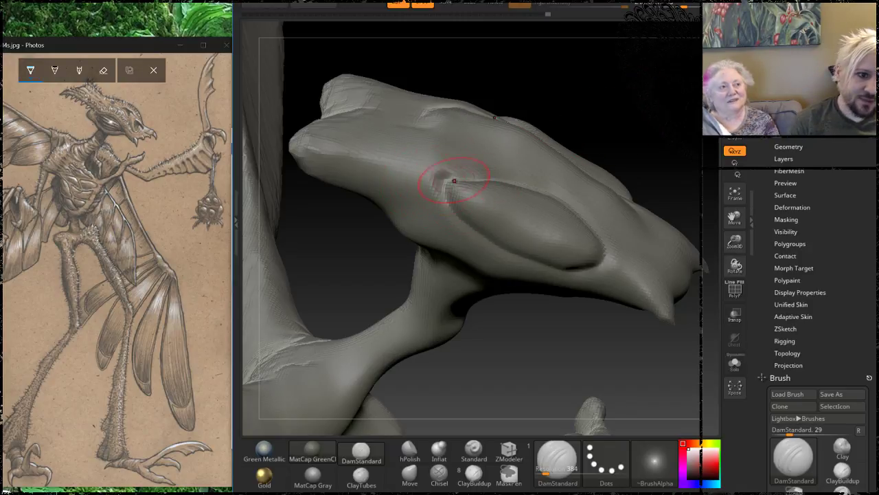
{"action": "left_click_drag", "start_coordinate": [602, 137], "coordinate": [617, 92]}
{"action": "left_click_drag", "start_coordinate": [617, 97], "coordinate": [623, 137], "text": "alt"}
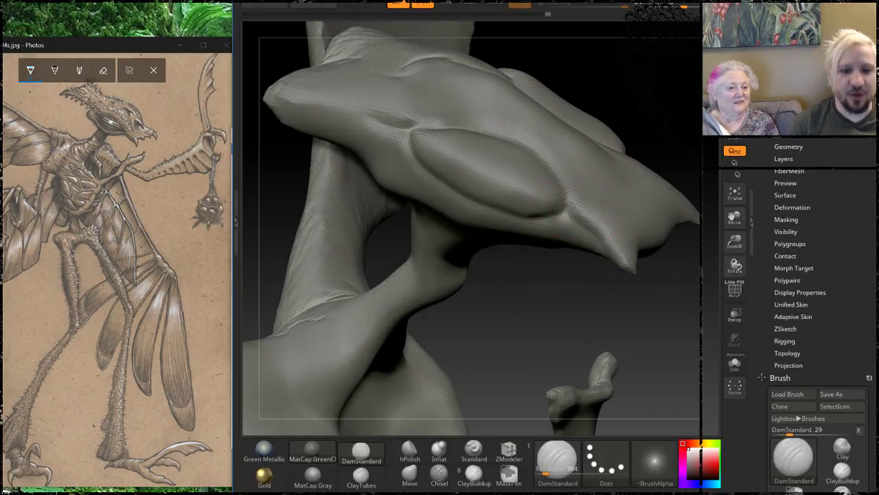
{"action": "mouse_move", "coordinate": [676, 93]}
{"action": "left_mouse_down"}
{"action": "mouse_move", "coordinate": [638, 92]}
{"action": "mouse_move", "coordinate": [628, 49]}
{"action": "left_mouse_up"}
{"action": "left_click_drag", "start_coordinate": [598, 94], "coordinate": [588, 167]}
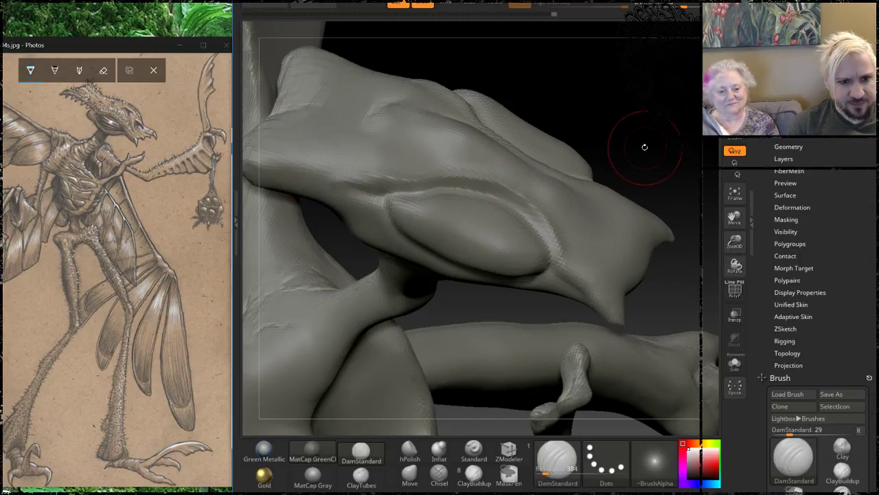
Carve nostril hollows into the top of the snout with the DamStandard brush.
{"action": "left_click_drag", "start_coordinate": [638, 147], "coordinate": [607, 127]}
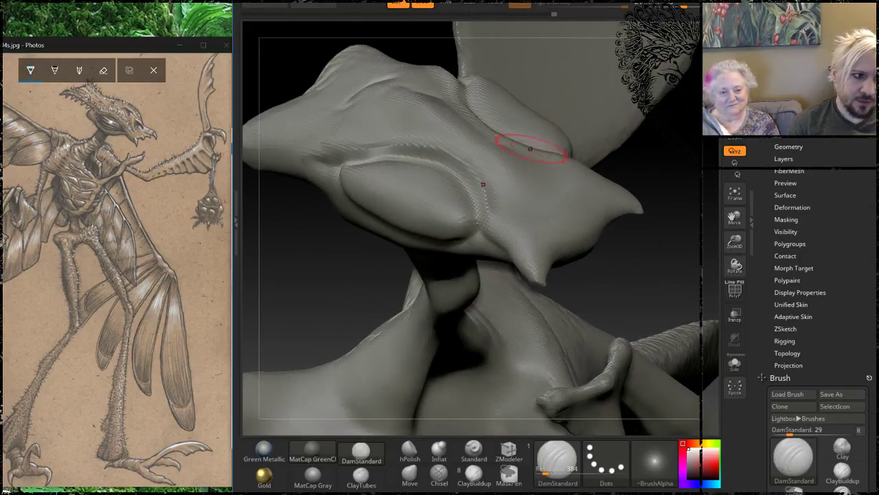
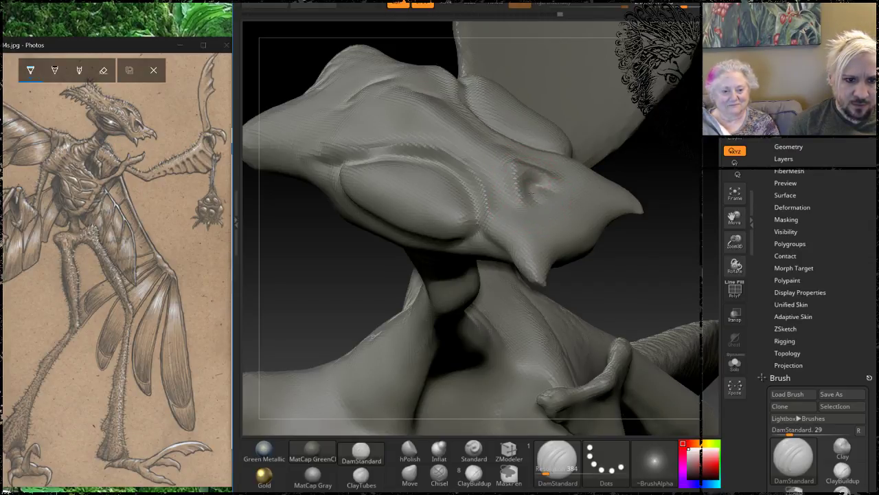
{"action": "mouse_move", "coordinate": [633, 146]}
{"action": "left_mouse_down"}
{"action": "mouse_move", "coordinate": [621, 141]}
{"action": "mouse_move", "coordinate": [633, 146]}
{"action": "left_mouse_up"}
{"action": "left_click_drag", "start_coordinate": [677, 283], "coordinate": [611, 250]}
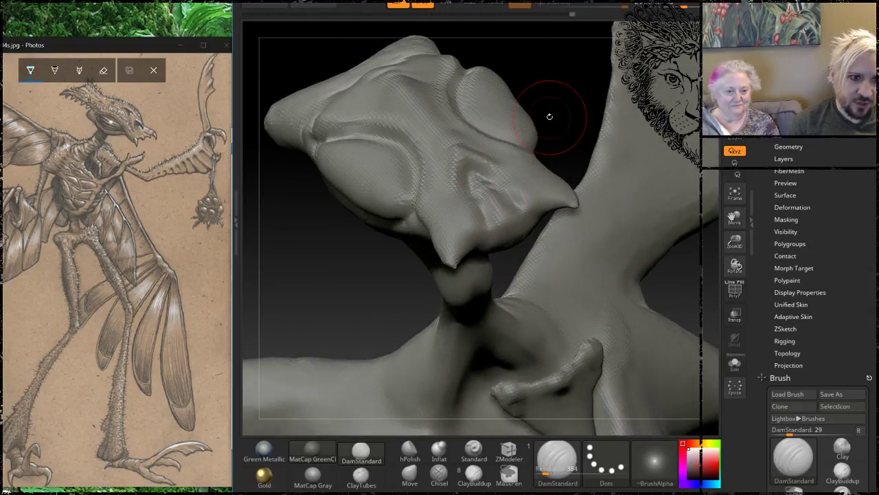
Carve grooves between the snout's pointed tips and back along the underside of the jaw.
{"action": "mouse_move", "coordinate": [549, 114]}
{"action": "left_mouse_down"}
{"action": "mouse_move", "coordinate": [548, 79]}
{"action": "mouse_move", "coordinate": [542, 103]}
{"action": "left_mouse_up"}
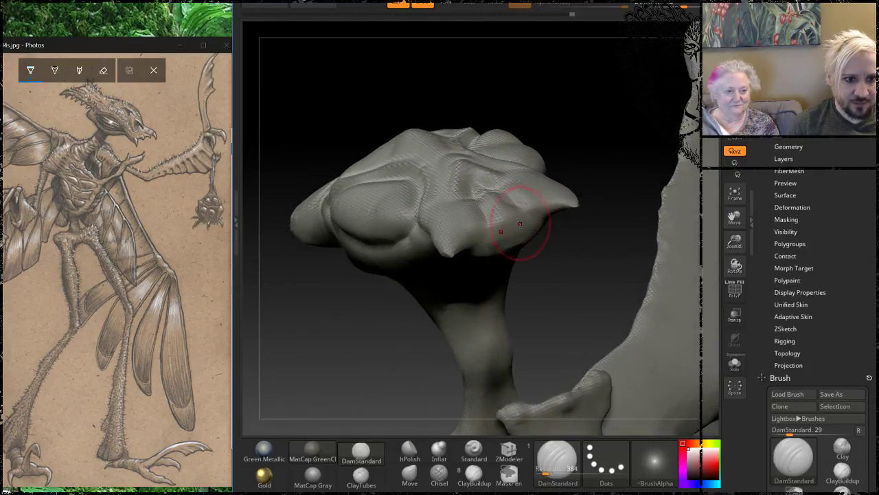
{"action": "mouse_move", "coordinate": [577, 142]}
{"action": "left_mouse_down"}
{"action": "mouse_move", "coordinate": [577, 86]}
{"action": "mouse_move", "coordinate": [570, 103]}
{"action": "mouse_move", "coordinate": [539, 110]}
{"action": "left_mouse_up"}
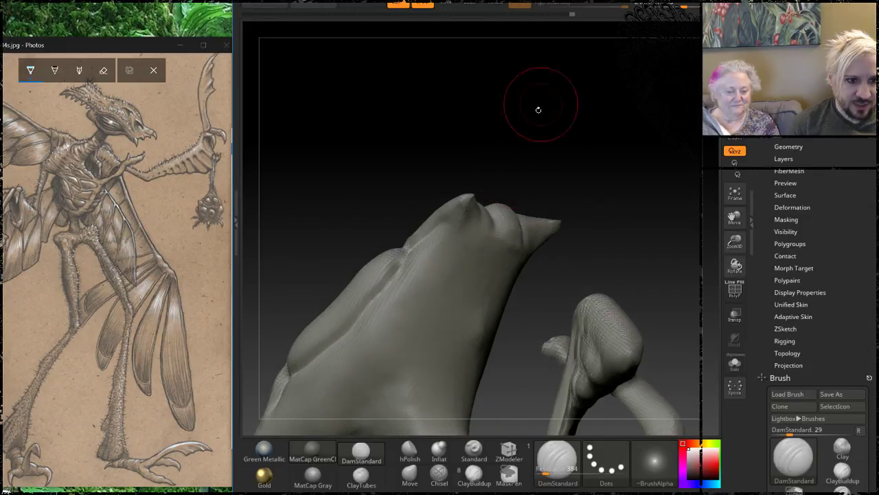
{"action": "left_click_drag", "start_coordinate": [486, 240], "coordinate": [461, 274]}
{"action": "mouse_move", "coordinate": [523, 125]}
{"action": "left_mouse_down"}
{"action": "mouse_move", "coordinate": [538, 153]}
{"action": "mouse_move", "coordinate": [533, 115]}
{"action": "left_mouse_up"}
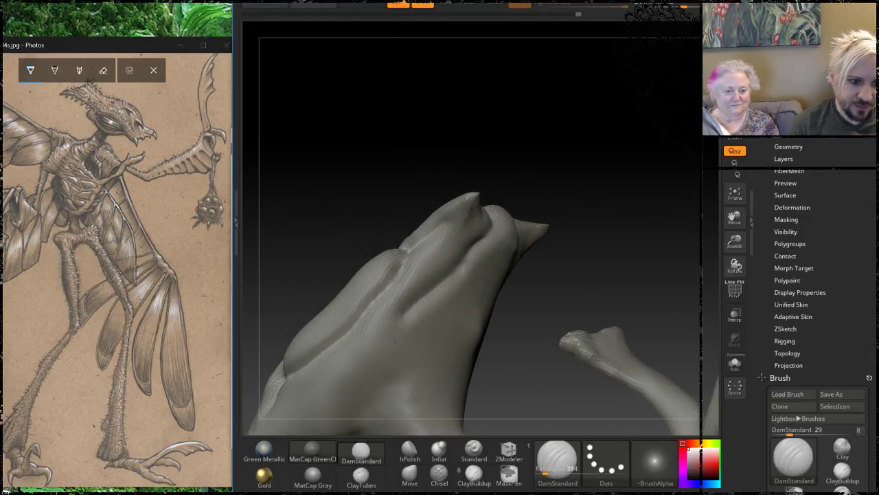
{"action": "mouse_move", "coordinate": [463, 126]}
{"action": "left_mouse_down"}
{"action": "mouse_move", "coordinate": [520, 149]}
{"action": "mouse_move", "coordinate": [474, 156]}
{"action": "mouse_move", "coordinate": [439, 147]}
{"action": "left_mouse_up"}
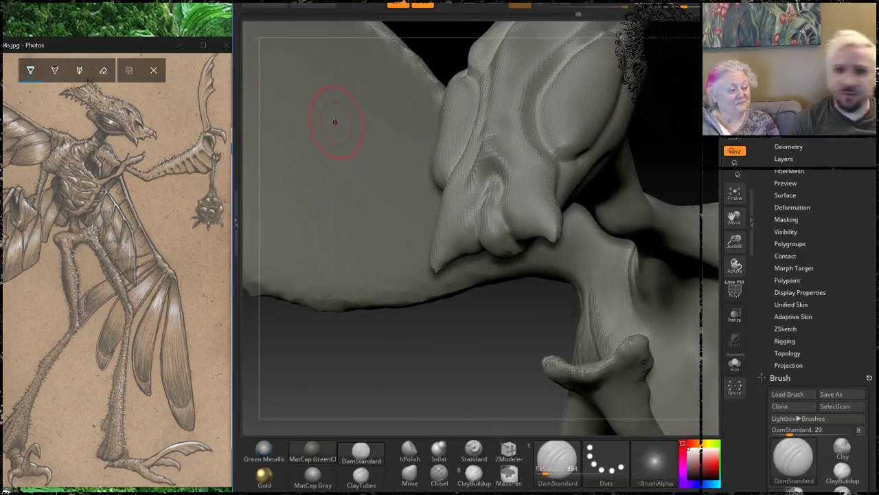
Carve a second crease around the eye's rear and lower rim, and cut a lengthwise groove across the eye's surface.
{"action": "left_click_drag", "start_coordinate": [438, 44], "coordinate": [509, 186]}
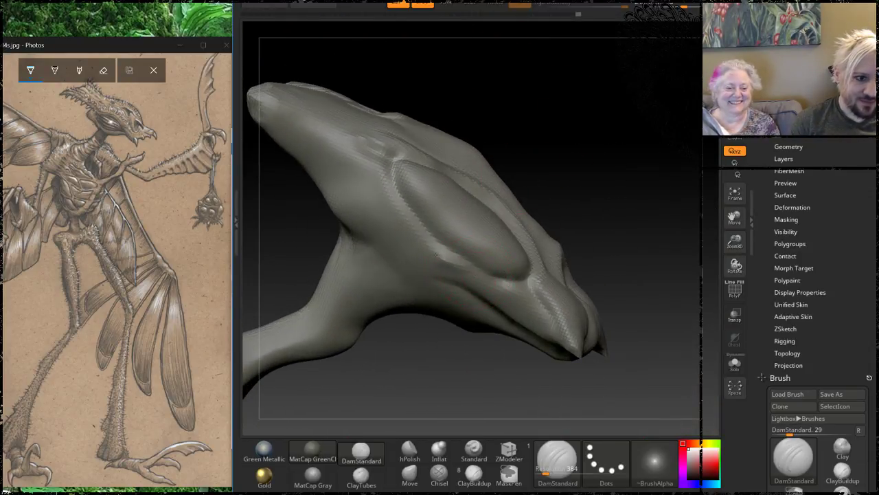
{"action": "mouse_move", "coordinate": [437, 255]}
{"action": "left_mouse_down"}
{"action": "mouse_move", "coordinate": [404, 231]}
{"action": "mouse_move", "coordinate": [369, 161]}
{"action": "left_mouse_up"}
{"action": "mouse_move", "coordinate": [590, 88]}
{"action": "left_mouse_down"}
{"action": "mouse_move", "coordinate": [572, 108]}
{"action": "mouse_move", "coordinate": [529, 103]}
{"action": "mouse_move", "coordinate": [495, 124]}
{"action": "mouse_move", "coordinate": [395, 154]}
{"action": "left_mouse_up"}
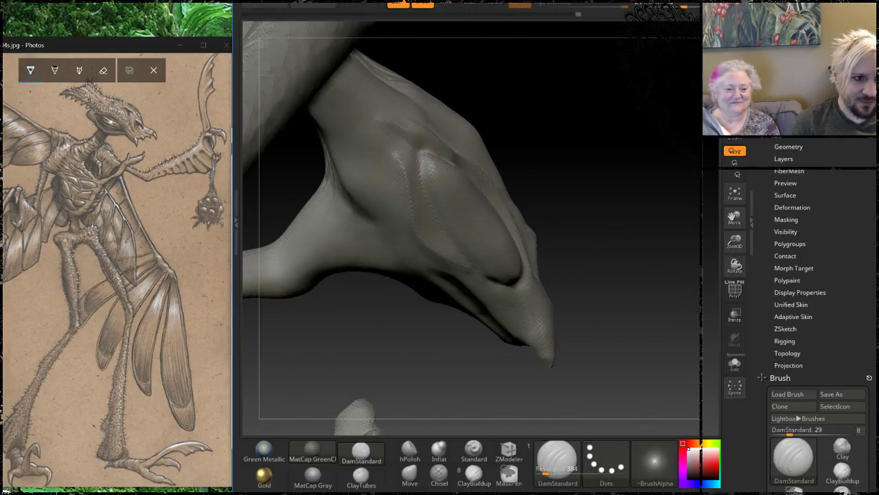
{"action": "mouse_move", "coordinate": [625, 163]}
{"action": "left_mouse_down"}
{"action": "mouse_move", "coordinate": [601, 169]}
{"action": "mouse_move", "coordinate": [613, 130]}
{"action": "mouse_move", "coordinate": [584, 106]}
{"action": "mouse_move", "coordinate": [570, 132]}
{"action": "left_mouse_up"}
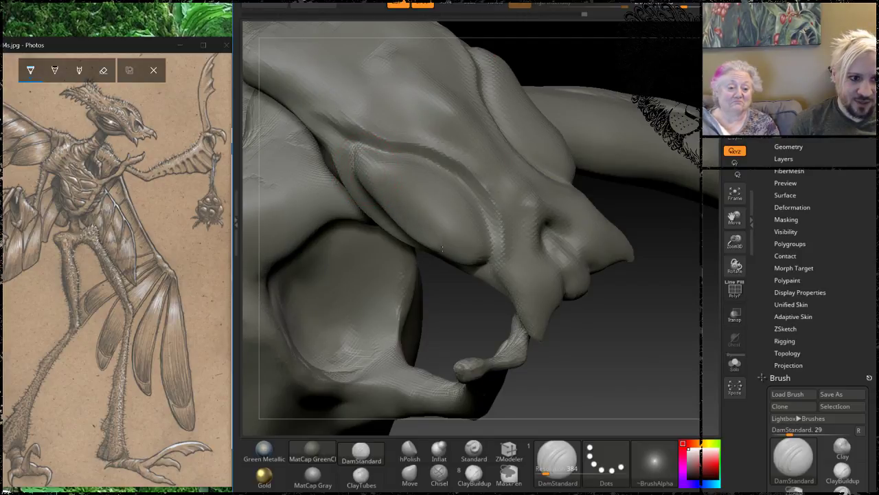
{"action": "left_click_drag", "start_coordinate": [588, 61], "coordinate": [555, 64]}
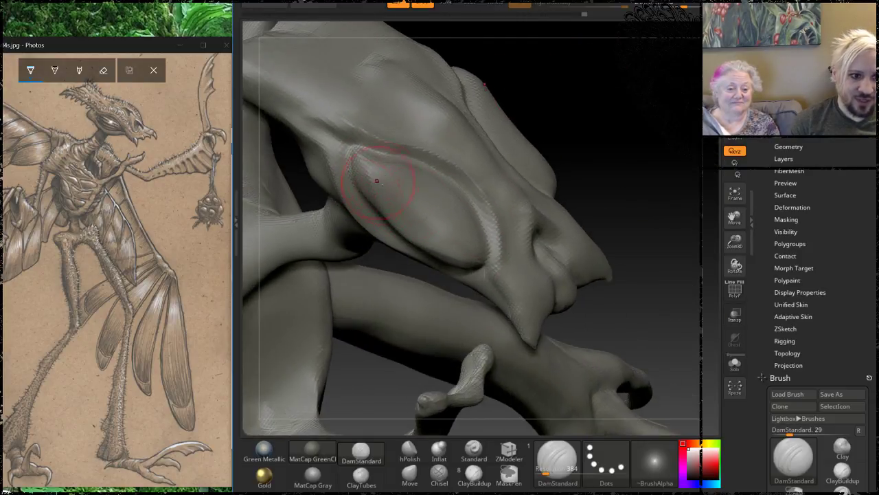
{"action": "left_click_drag", "start_coordinate": [411, 211], "coordinate": [483, 264]}
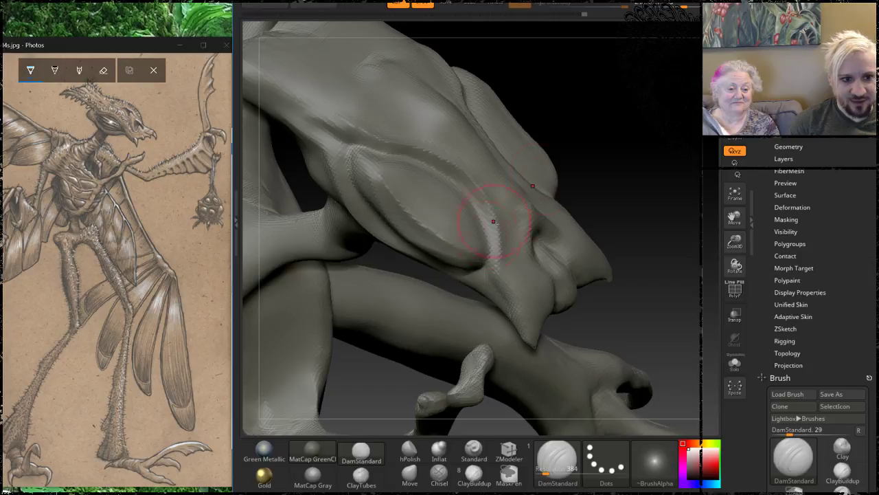
Deepen the crease along the eye's upper rim and front corner, and smooth the eye's surface.
{"action": "left_click_drag", "start_coordinate": [627, 106], "coordinate": [596, 155]}
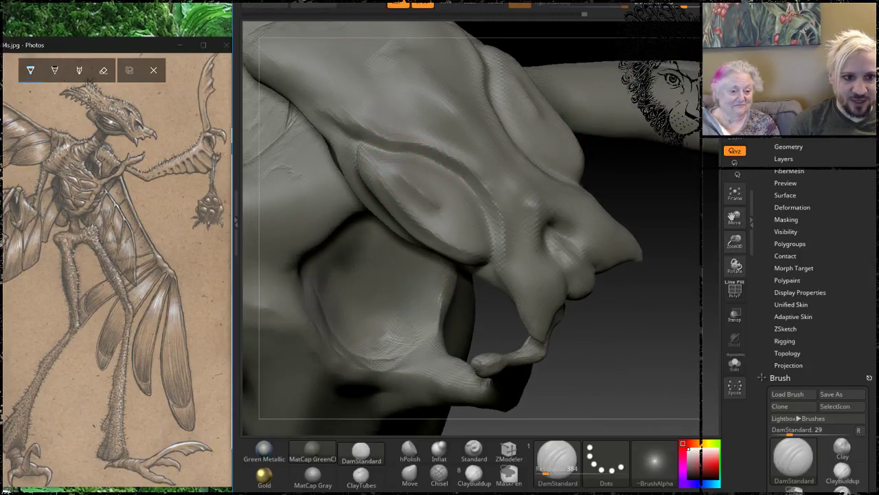
{"action": "left_click_drag", "start_coordinate": [658, 176], "coordinate": [472, 181]}
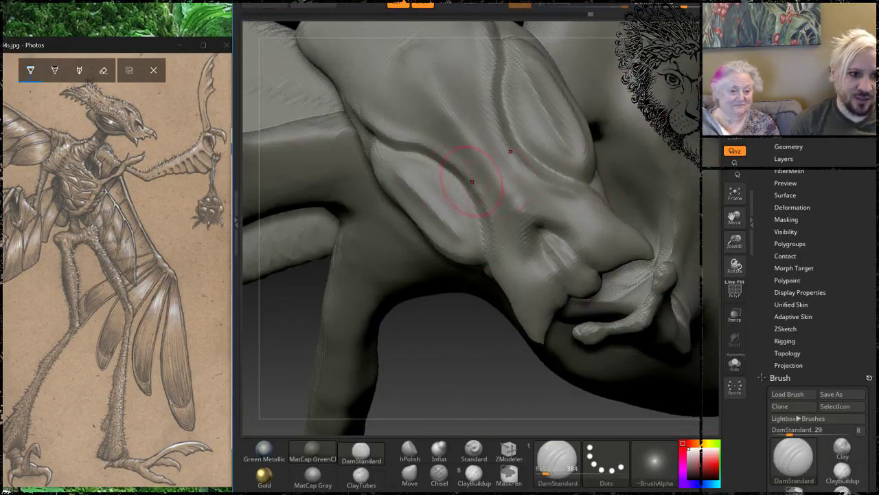
{"action": "left_click_drag", "start_coordinate": [448, 373], "coordinate": [474, 271]}
{"action": "left_click_drag", "start_coordinate": [632, 140], "coordinate": [608, 170]}
{"action": "left_click_drag", "start_coordinate": [431, 147], "coordinate": [432, 128], "text": "shift"}
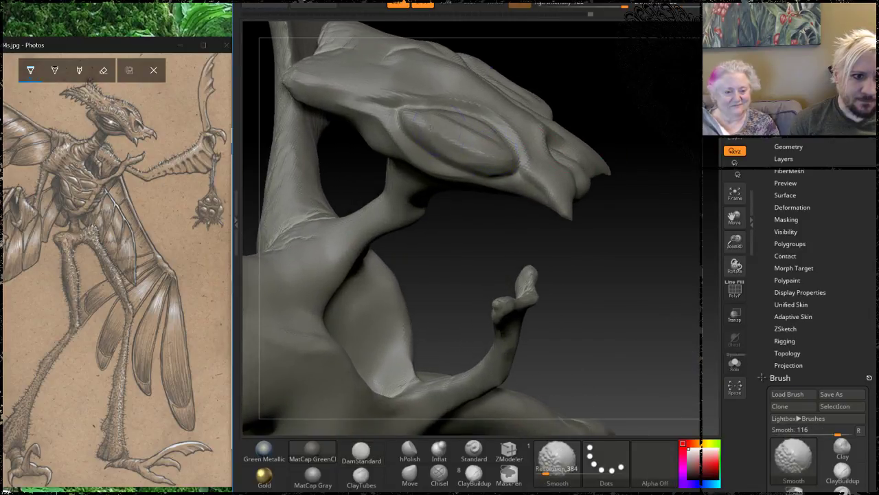
Pull the two outer tips of the snout downward into long curved fangs with the Move brush.
{"action": "mouse_move", "coordinate": [610, 98]}
{"action": "left_mouse_down"}
{"action": "mouse_move", "coordinate": [634, 128]}
{"action": "mouse_move", "coordinate": [594, 133]}
{"action": "mouse_move", "coordinate": [550, 153]}
{"action": "left_mouse_up"}
{"action": "key", "text": "space"}
{"action": "left_click_drag", "start_coordinate": [567, 226], "coordinate": [568, 228]}
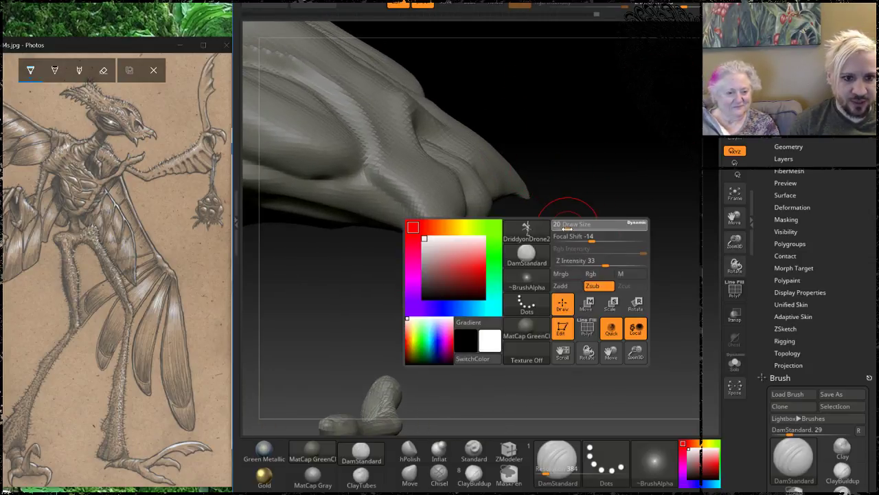
{"action": "left_click_drag", "start_coordinate": [618, 137], "coordinate": [604, 148]}
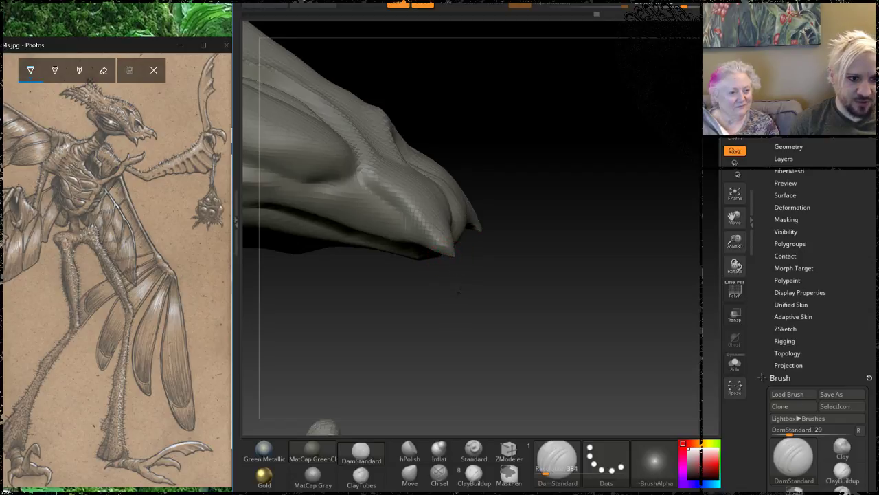
{"action": "mouse_move", "coordinate": [576, 184]}
{"action": "left_mouse_down"}
{"action": "mouse_move", "coordinate": [490, 229]}
{"action": "mouse_move", "coordinate": [509, 266]}
{"action": "left_mouse_up"}
{"action": "key", "text": "space"}
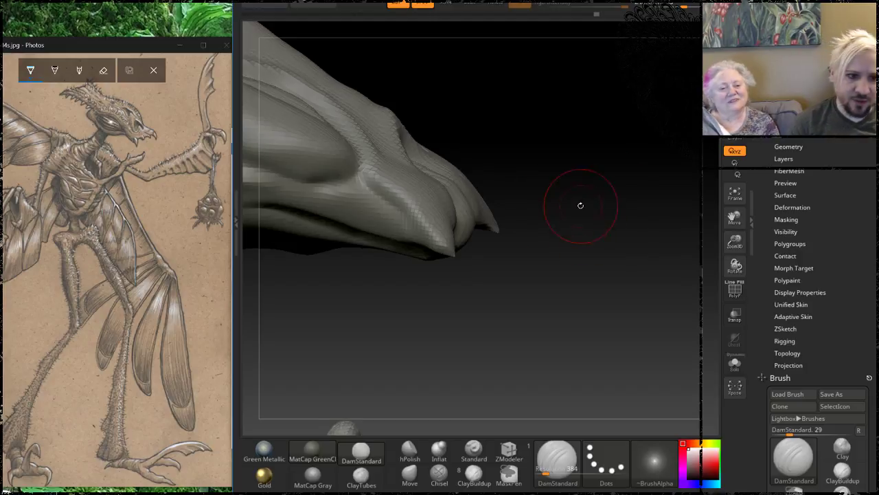
{"action": "mouse_move", "coordinate": [579, 202]}
{"action": "left_mouse_down"}
{"action": "mouse_move", "coordinate": [585, 266]}
{"action": "mouse_move", "coordinate": [559, 254]}
{"action": "left_mouse_up"}
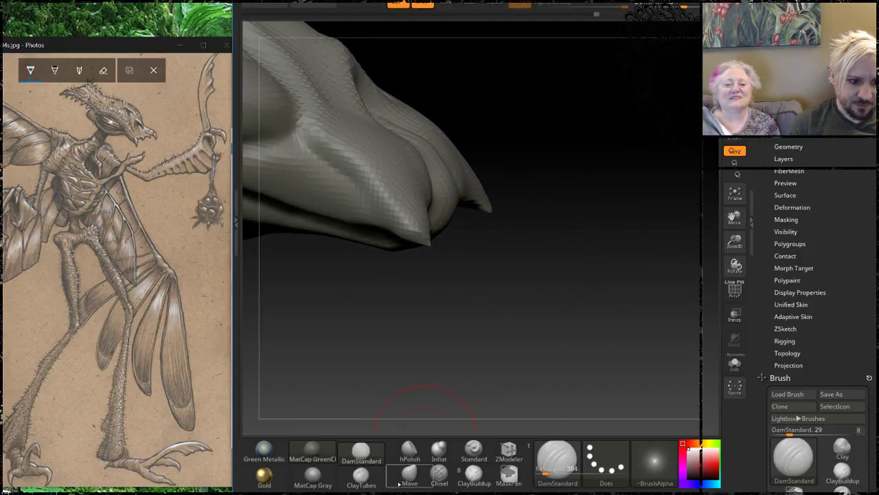
{"action": "left_click", "coordinate": [410, 474]}
{"action": "mouse_move", "coordinate": [489, 204]}
{"action": "left_mouse_down"}
{"action": "mouse_move", "coordinate": [493, 182]}
{"action": "mouse_move", "coordinate": [511, 187]}
{"action": "left_mouse_up"}
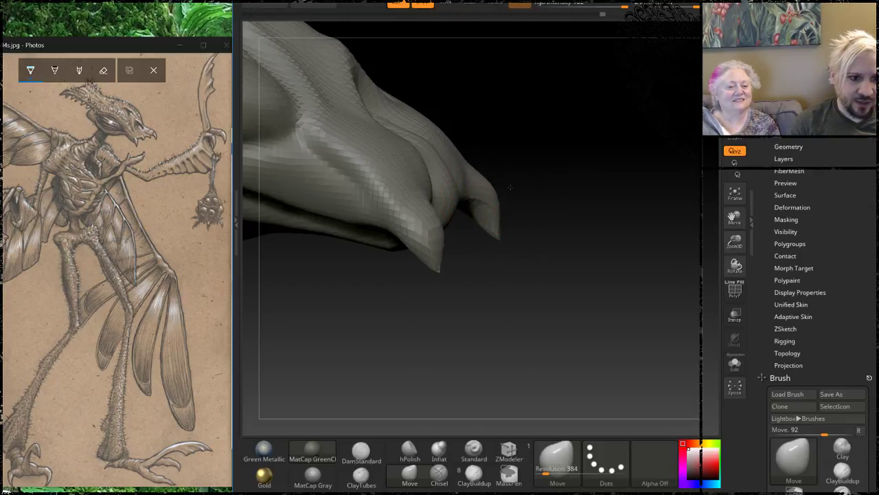
{"action": "left_click_drag", "start_coordinate": [477, 246], "coordinate": [497, 254]}
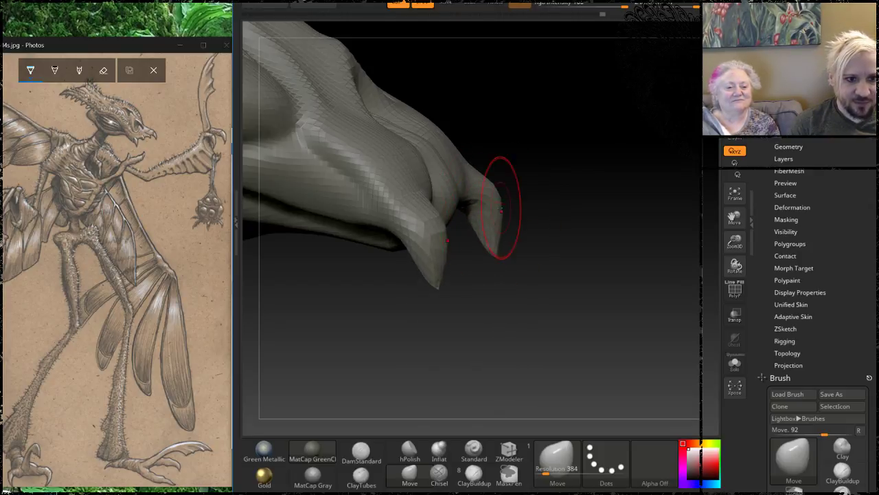
{"action": "mouse_move", "coordinate": [559, 114]}
{"action": "left_mouse_down"}
{"action": "mouse_move", "coordinate": [612, 152]}
{"action": "mouse_move", "coordinate": [619, 260]}
{"action": "mouse_move", "coordinate": [618, 245]}
{"action": "mouse_move", "coordinate": [607, 257]}
{"action": "left_mouse_up"}
Draw out smaller pointed teeth along the snout's front edge between the two outer fangs.
{"action": "key", "text": "space"}
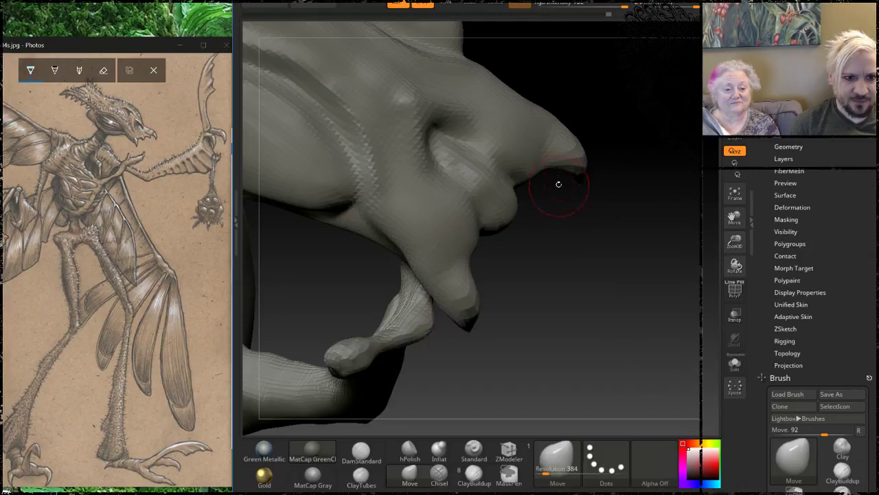
{"action": "left_click_drag", "start_coordinate": [533, 172], "coordinate": [595, 228]}
{"action": "left_click_drag", "start_coordinate": [598, 261], "coordinate": [561, 190]}
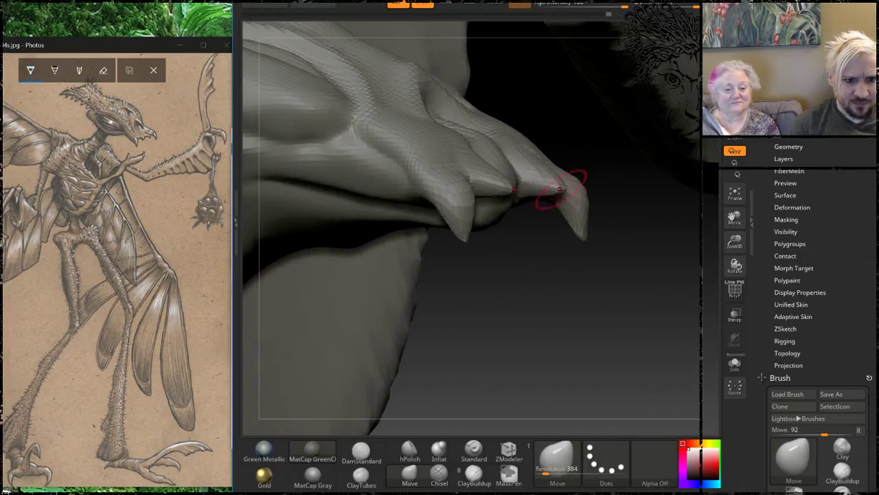
{"action": "mouse_move", "coordinate": [575, 306]}
{"action": "left_mouse_down"}
{"action": "mouse_move", "coordinate": [592, 261]}
{"action": "mouse_move", "coordinate": [526, 210]}
{"action": "mouse_move", "coordinate": [568, 160]}
{"action": "mouse_move", "coordinate": [559, 147]}
{"action": "mouse_move", "coordinate": [590, 154]}
{"action": "mouse_move", "coordinate": [639, 145]}
{"action": "mouse_move", "coordinate": [560, 170]}
{"action": "mouse_move", "coordinate": [524, 168]}
{"action": "left_mouse_up"}
Build up a ridge below the eye and along the upper jaw with ClayTubes, and smooth it into the cheek.
{"action": "left_click", "coordinate": [360, 476]}
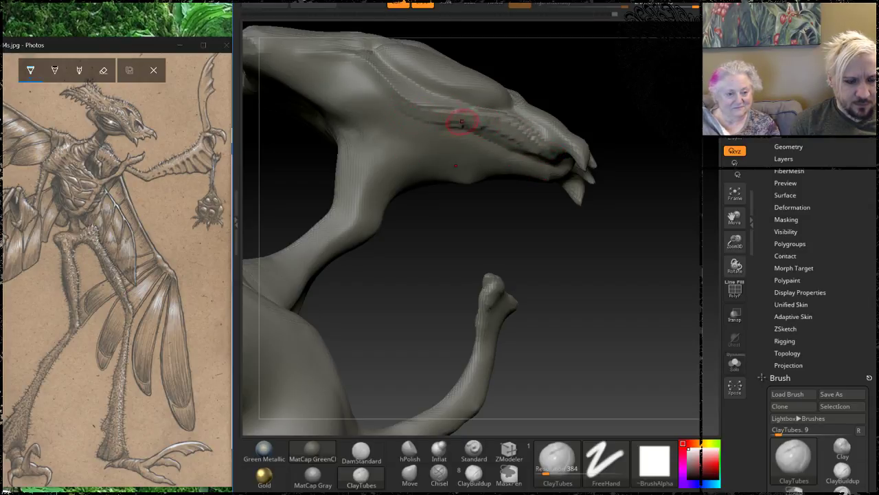
{"action": "key", "text": "shift"}
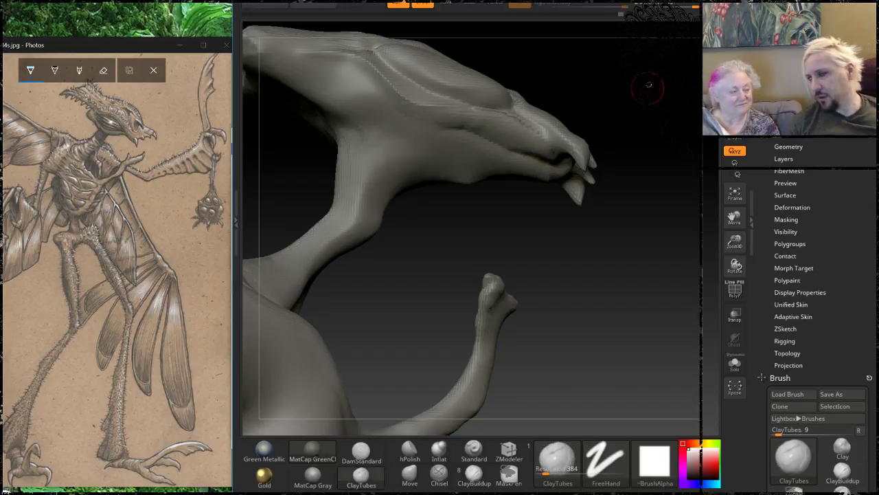
{"action": "left_click_drag", "start_coordinate": [661, 93], "coordinate": [643, 122]}
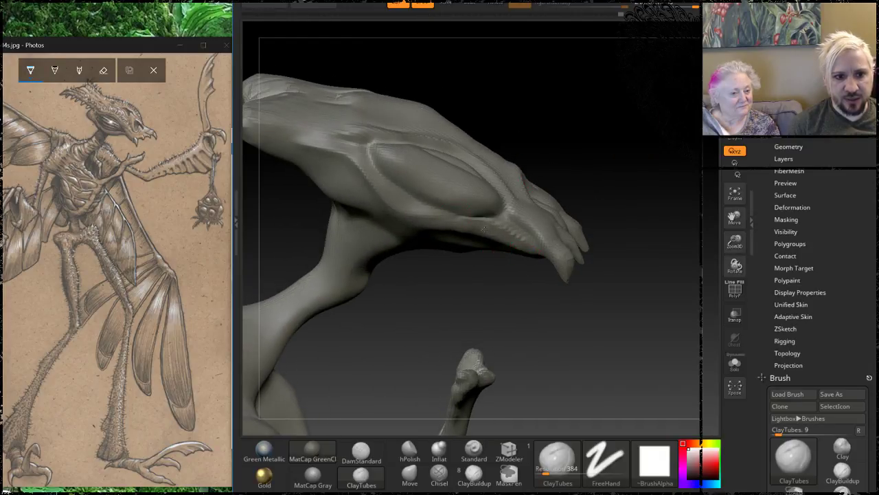
{"action": "key", "text": "shift"}
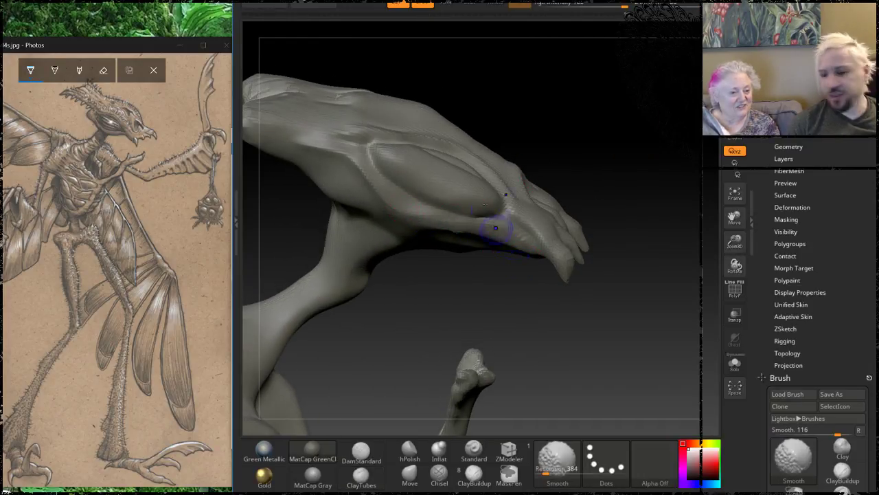
{"action": "mouse_move", "coordinate": [599, 128]}
{"action": "left_mouse_down"}
{"action": "mouse_move", "coordinate": [575, 142]}
{"action": "mouse_move", "coordinate": [498, 121]}
{"action": "left_mouse_up"}
{"action": "key", "text": "shift"}
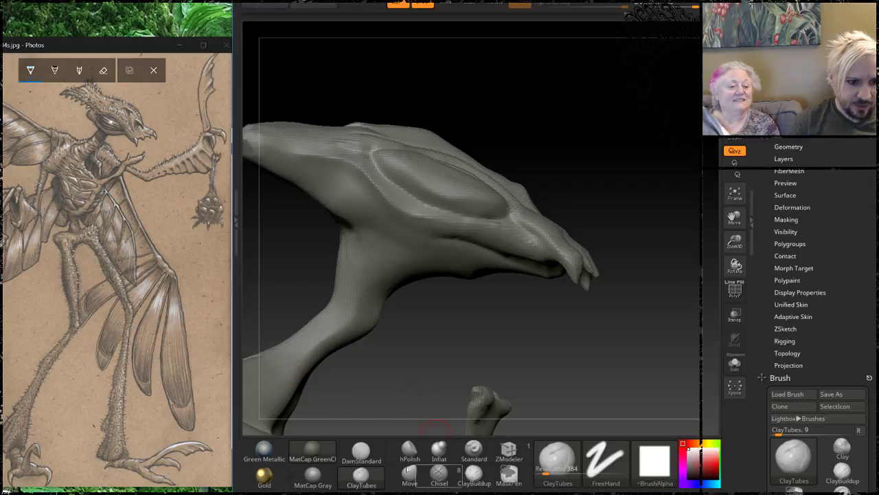
Carve creases from behind the eye back along the side of the head with DamStandard, softening them with Smooth.
{"action": "left_click", "coordinate": [362, 452]}
{"action": "left_click_drag", "start_coordinate": [459, 297], "coordinate": [369, 208]}
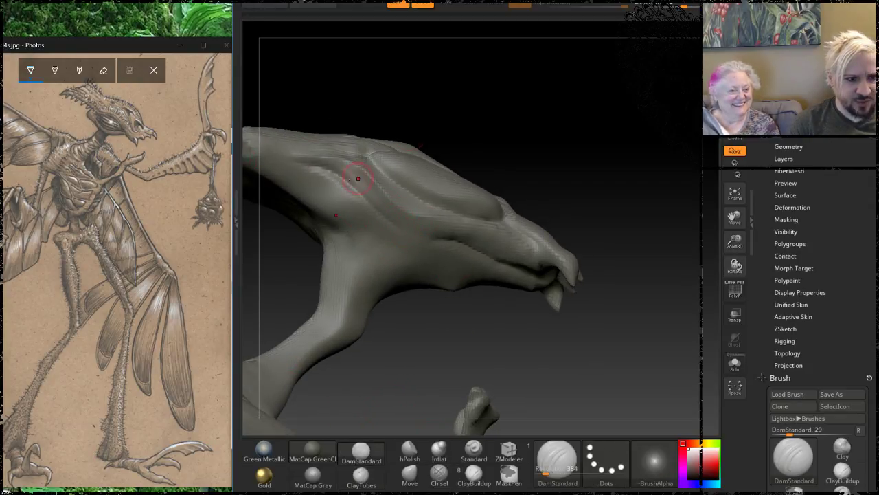
{"action": "left_click_drag", "start_coordinate": [353, 195], "coordinate": [336, 184], "text": "shift"}
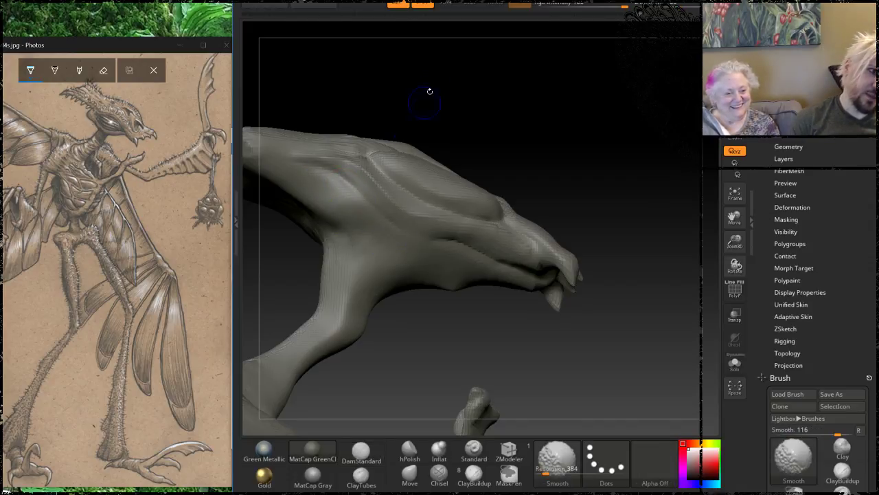
{"action": "left_click_drag", "start_coordinate": [429, 92], "coordinate": [449, 216]}
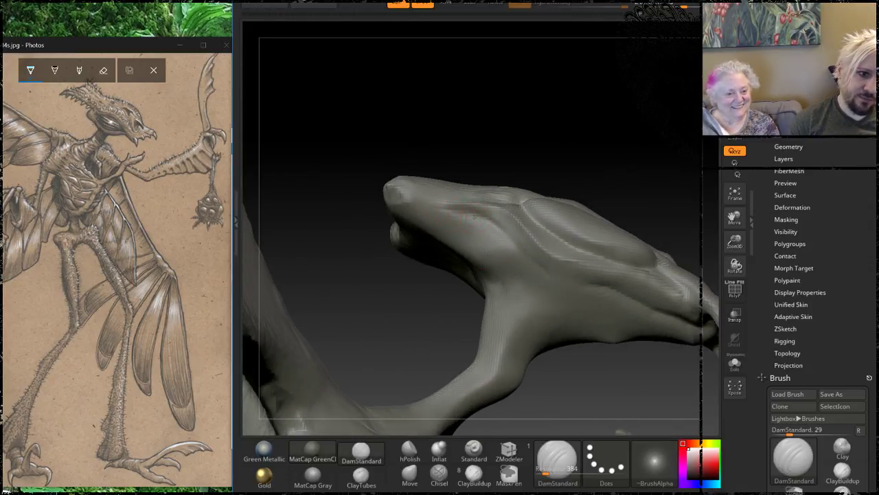
{"action": "left_click_drag", "start_coordinate": [482, 111], "coordinate": [487, 204]}
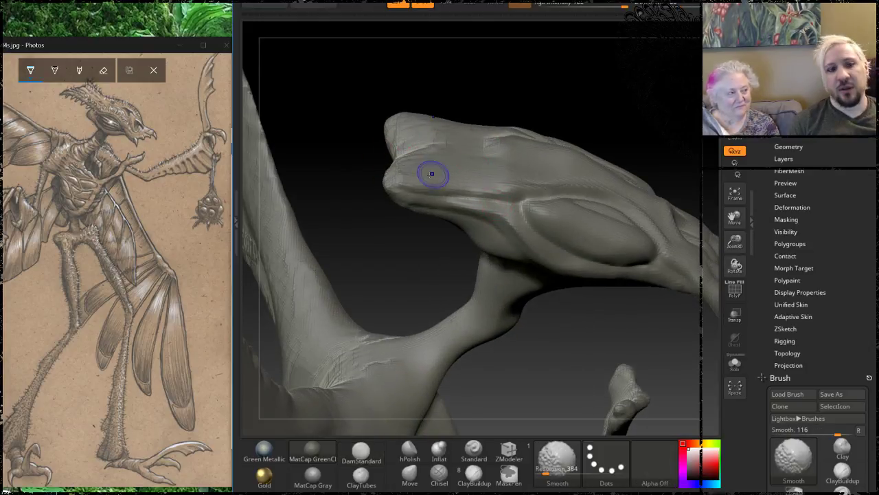
Smooth the top surface, side edge and rear corners of the head crest.
{"action": "left_click_drag", "start_coordinate": [432, 172], "coordinate": [419, 166], "text": "shift"}
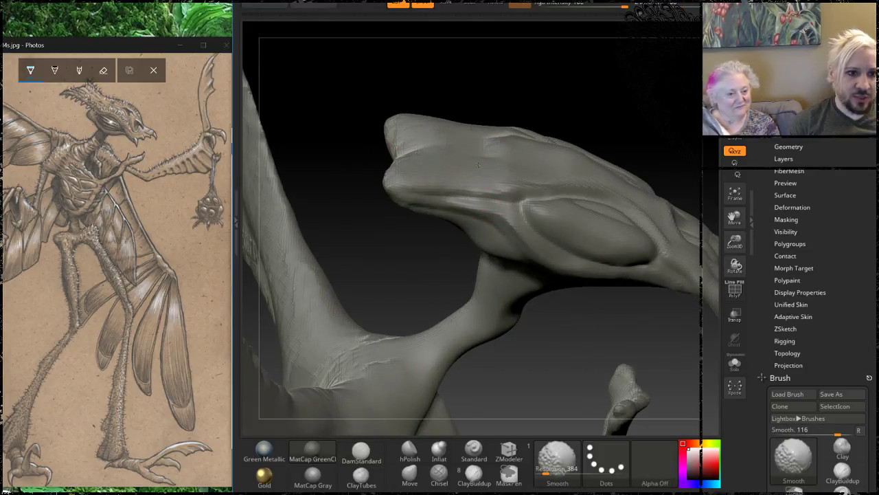
{"action": "left_click_drag", "start_coordinate": [485, 113], "coordinate": [505, 121]}
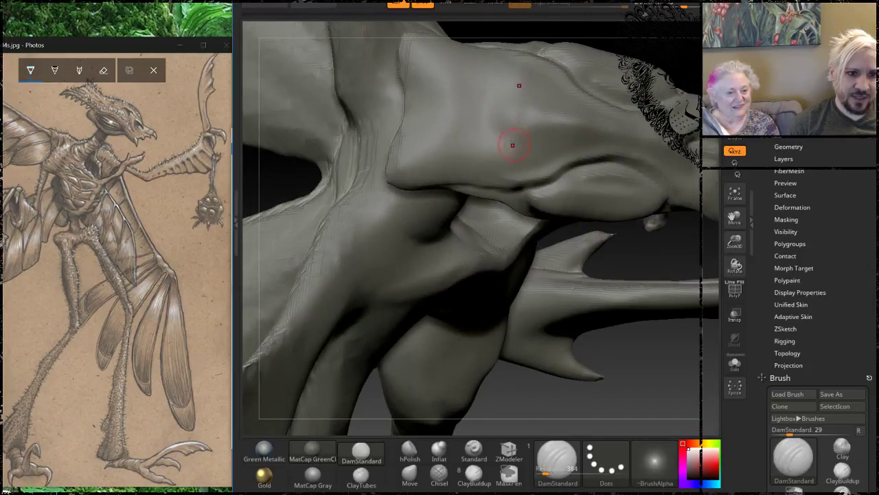
{"action": "mouse_move", "coordinate": [693, 73]}
{"action": "left_mouse_down"}
{"action": "mouse_move", "coordinate": [643, 96]}
{"action": "mouse_move", "coordinate": [659, 114]}
{"action": "left_mouse_up"}
{"action": "left_click_drag", "start_coordinate": [435, 183], "coordinate": [440, 203], "text": "shift"}
{"action": "left_click_drag", "start_coordinate": [451, 160], "coordinate": [472, 84], "text": "shift"}
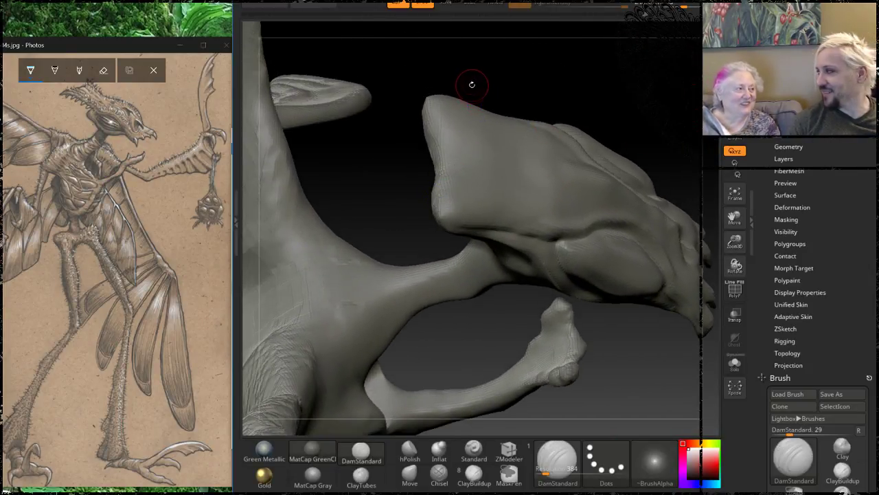
{"action": "mouse_move", "coordinate": [652, 67]}
{"action": "left_mouse_down"}
{"action": "mouse_move", "coordinate": [603, 178]}
{"action": "mouse_move", "coordinate": [479, 329]}
{"action": "left_mouse_up"}
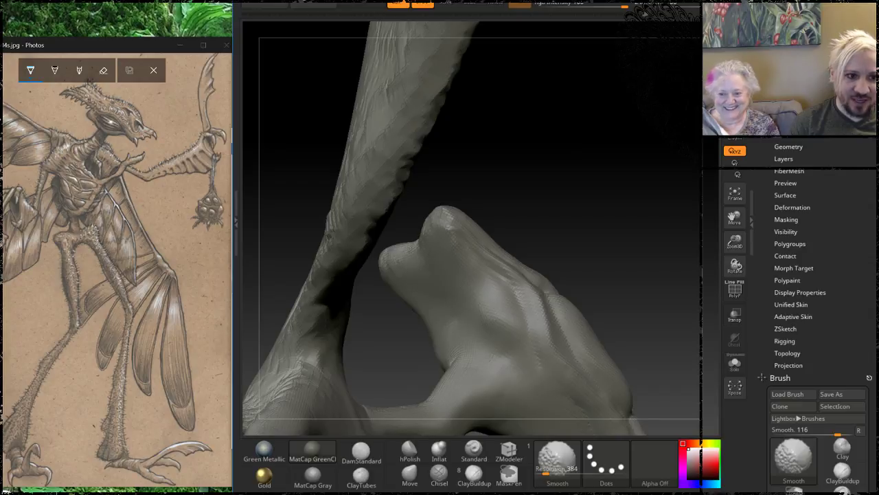
{"action": "left_click_drag", "start_coordinate": [447, 234], "coordinate": [457, 233], "text": "shift"}
{"action": "mouse_move", "coordinate": [520, 135]}
{"action": "left_mouse_down"}
{"action": "mouse_move", "coordinate": [559, 178]}
{"action": "mouse_move", "coordinate": [502, 218]}
{"action": "mouse_move", "coordinate": [481, 199]}
{"action": "mouse_move", "coordinate": [408, 320]}
{"action": "left_mouse_up"}
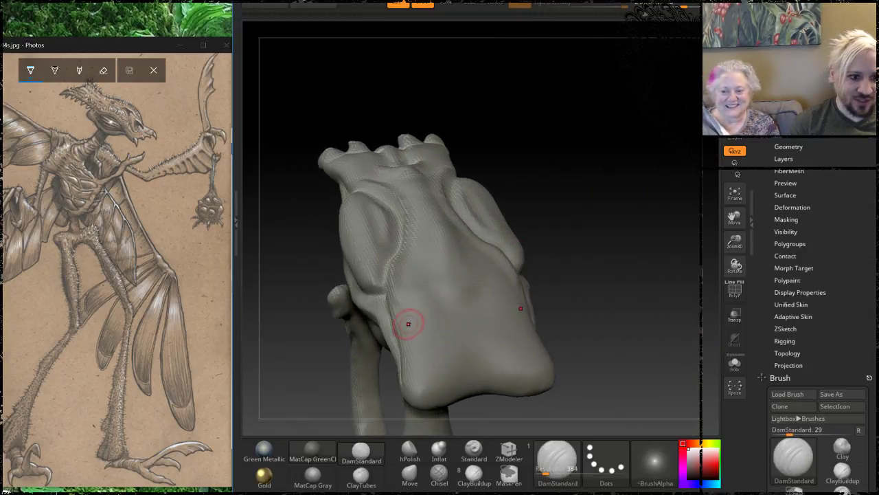
Pull the two rear corners of the head crest outward into pointed spikes with the Move brush.
{"action": "mouse_move", "coordinate": [589, 186]}
{"action": "left_mouse_down"}
{"action": "mouse_move", "coordinate": [575, 144]}
{"action": "mouse_move", "coordinate": [602, 189]}
{"action": "mouse_move", "coordinate": [499, 266]}
{"action": "left_mouse_up"}
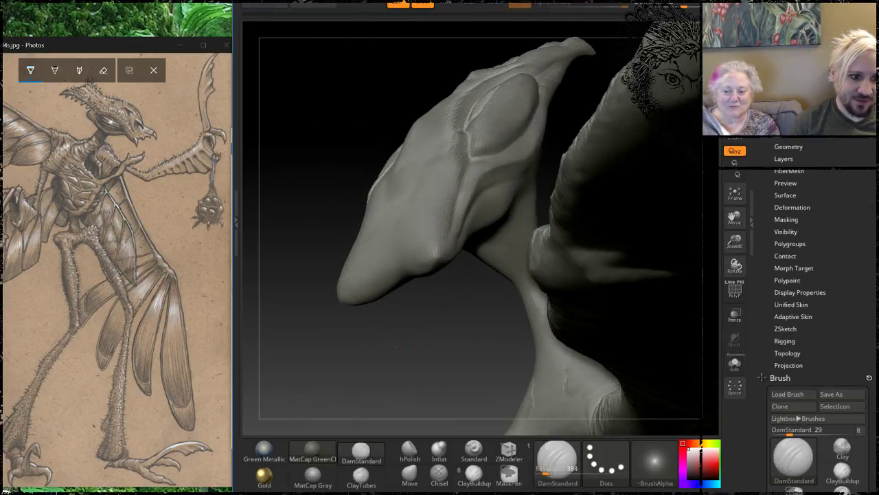
{"action": "mouse_move", "coordinate": [395, 347]}
{"action": "left_mouse_down"}
{"action": "mouse_move", "coordinate": [417, 384]}
{"action": "mouse_move", "coordinate": [406, 373]}
{"action": "left_mouse_up"}
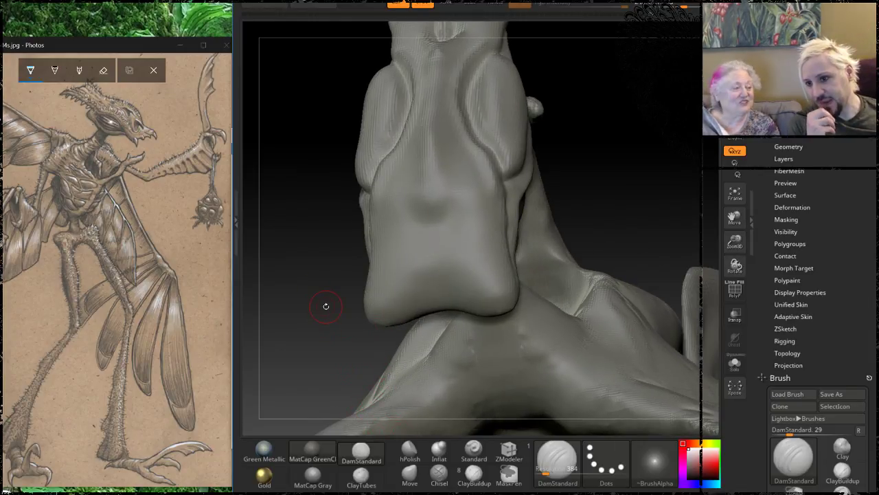
{"action": "left_click_drag", "start_coordinate": [294, 304], "coordinate": [341, 335]}
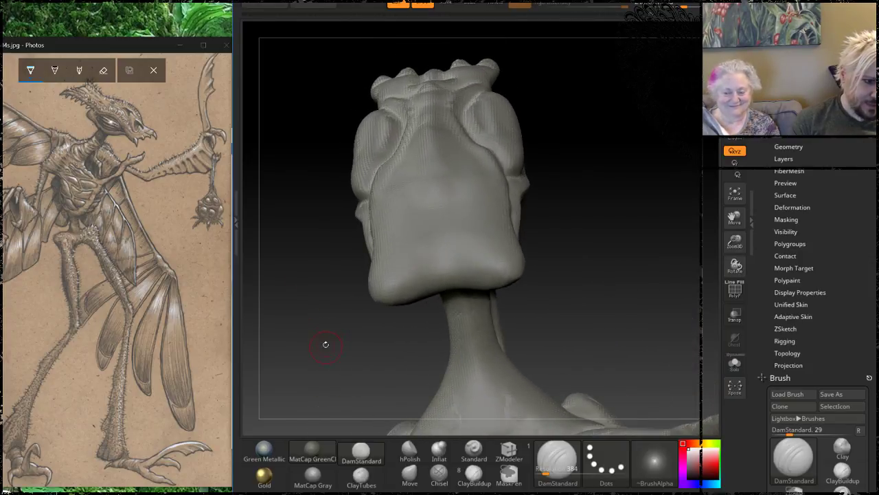
{"action": "key", "text": "space"}
{"action": "mouse_move", "coordinate": [367, 303]}
{"action": "left_mouse_down"}
{"action": "mouse_move", "coordinate": [393, 311]}
{"action": "mouse_move", "coordinate": [371, 335]}
{"action": "mouse_move", "coordinate": [385, 324]}
{"action": "left_mouse_up"}
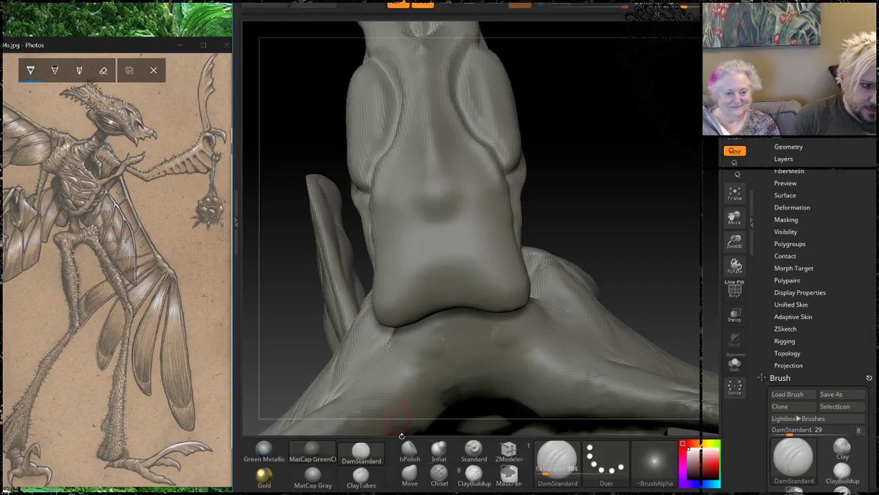
{"action": "left_click", "coordinate": [409, 474]}
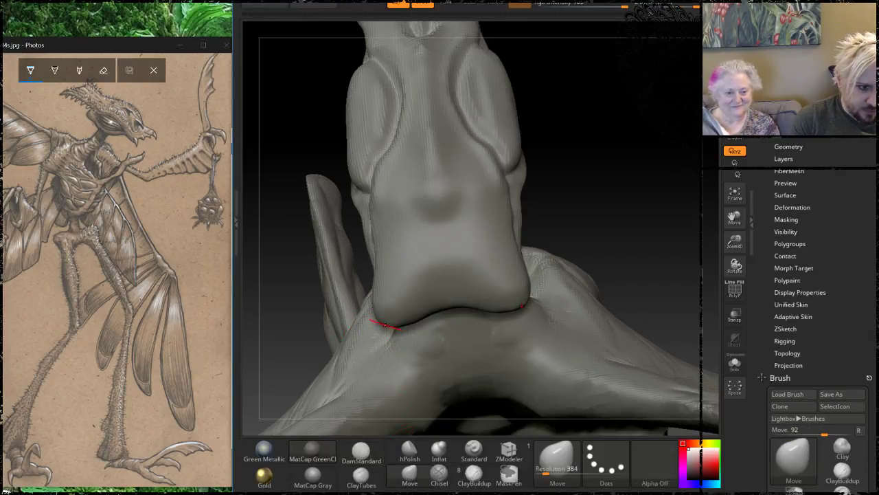
{"action": "left_click_drag", "start_coordinate": [382, 323], "coordinate": [366, 335]}
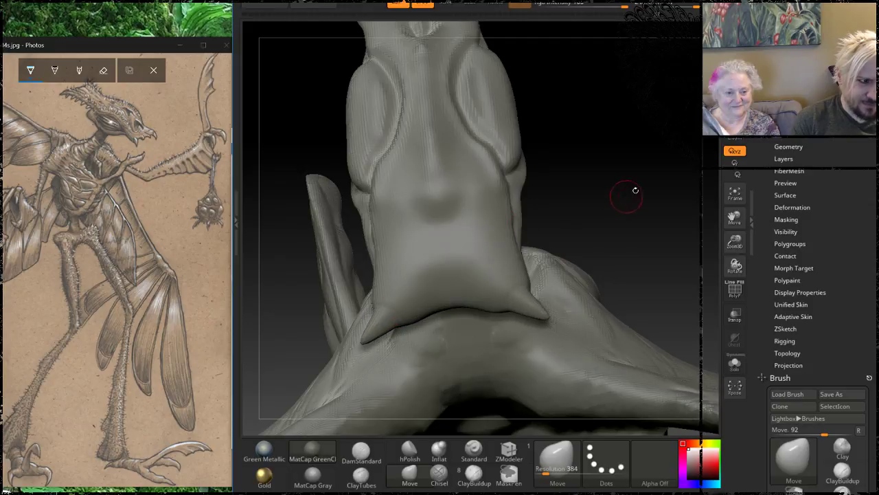
Pull a row of smaller spikes out of the crest's side edge, from the rear corner toward the eye.
{"action": "mouse_move", "coordinate": [634, 191]}
{"action": "left_mouse_down"}
{"action": "mouse_move", "coordinate": [614, 208]}
{"action": "mouse_move", "coordinate": [614, 230]}
{"action": "left_mouse_up"}
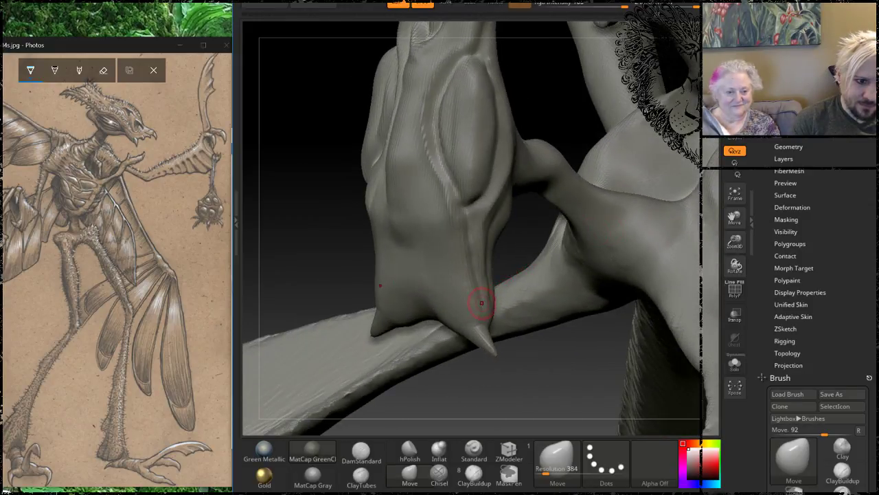
{"action": "left_click_drag", "start_coordinate": [482, 303], "coordinate": [486, 315]}
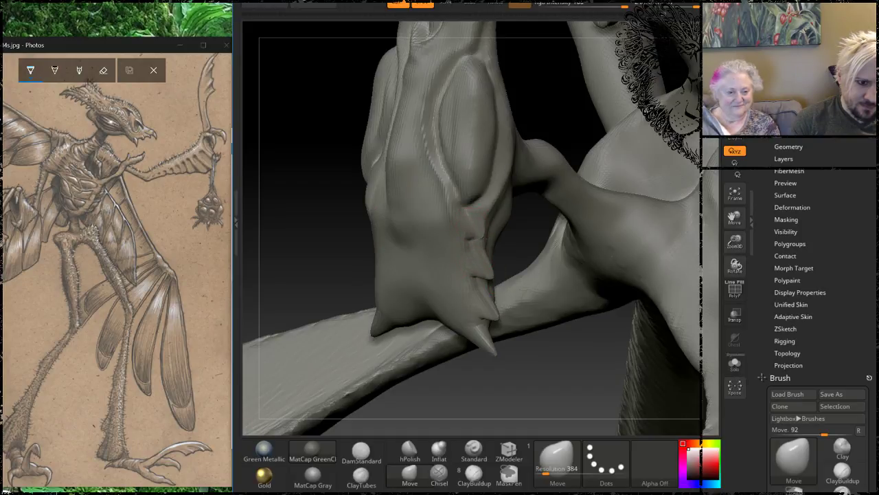
{"action": "left_click_drag", "start_coordinate": [285, 251], "coordinate": [296, 202]}
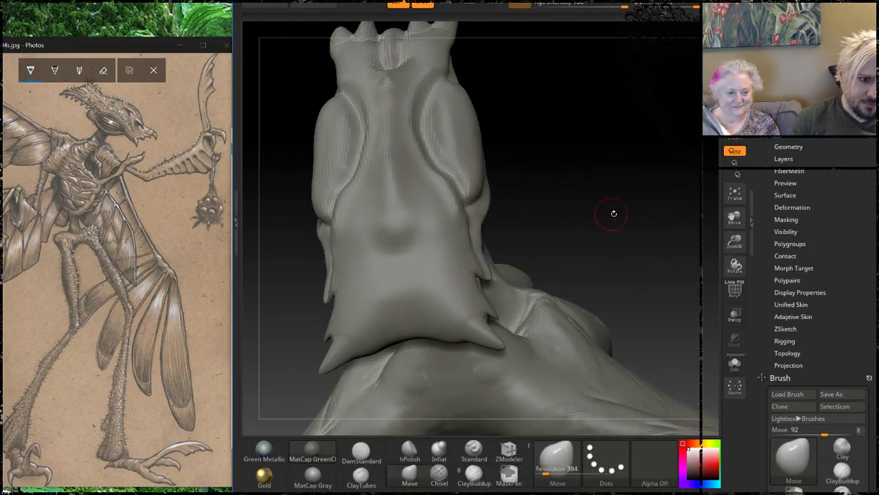
{"action": "mouse_move", "coordinate": [614, 214]}
{"action": "left_mouse_down"}
{"action": "mouse_move", "coordinate": [571, 144]}
{"action": "mouse_move", "coordinate": [512, 169]}
{"action": "mouse_move", "coordinate": [458, 171]}
{"action": "mouse_move", "coordinate": [459, 137]}
{"action": "mouse_move", "coordinate": [458, 182]}
{"action": "left_mouse_up"}
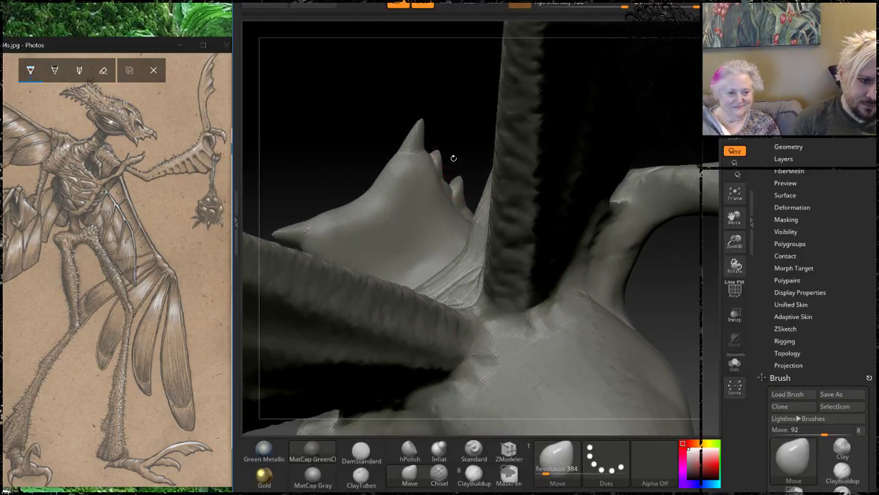
Pull small spikes out of the rear edge of the head crest with the Move brush.
{"action": "left_click_drag", "start_coordinate": [442, 141], "coordinate": [446, 209]}
{"action": "left_click_drag", "start_coordinate": [335, 138], "coordinate": [325, 162]}
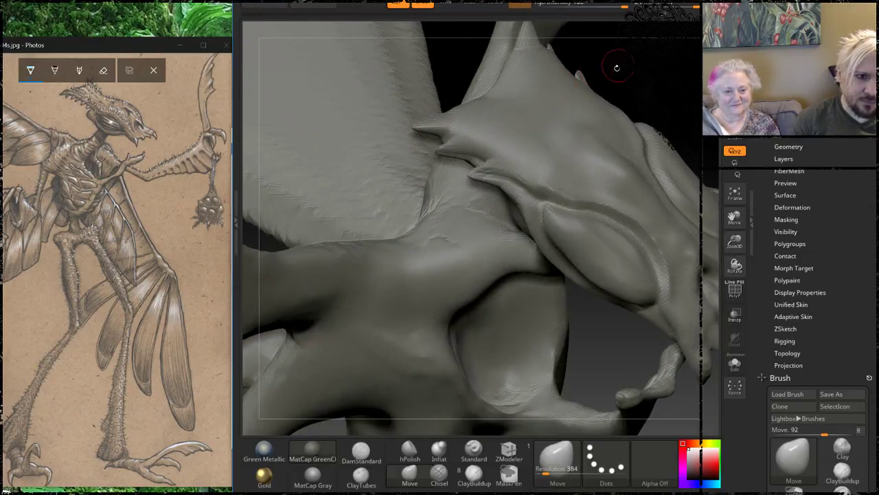
{"action": "left_click_drag", "start_coordinate": [617, 68], "coordinate": [507, 183]}
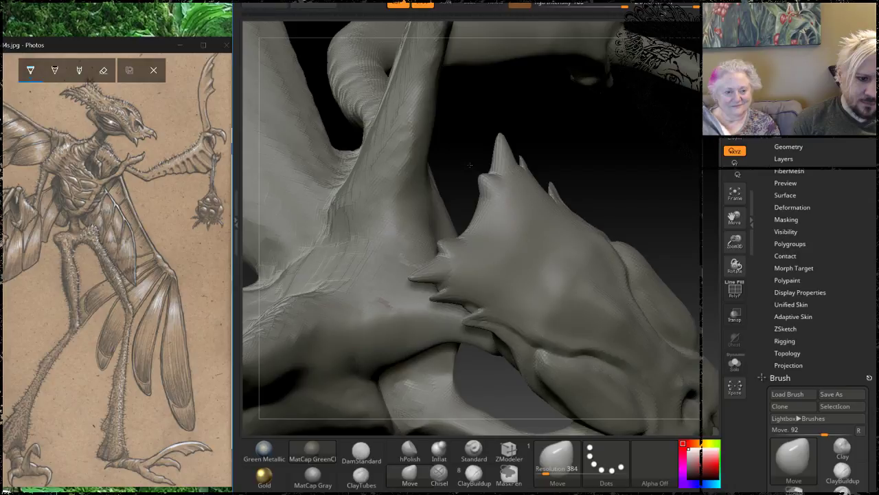
{"action": "mouse_move", "coordinate": [612, 172]}
{"action": "left_mouse_down"}
{"action": "mouse_move", "coordinate": [687, 180]}
{"action": "mouse_move", "coordinate": [684, 165]}
{"action": "mouse_move", "coordinate": [617, 106]}
{"action": "mouse_move", "coordinate": [607, 145]}
{"action": "mouse_move", "coordinate": [625, 167]}
{"action": "mouse_move", "coordinate": [617, 161]}
{"action": "mouse_move", "coordinate": [577, 204]}
{"action": "mouse_move", "coordinate": [553, 251]}
{"action": "mouse_move", "coordinate": [535, 246]}
{"action": "mouse_move", "coordinate": [581, 229]}
{"action": "mouse_move", "coordinate": [542, 218]}
{"action": "left_mouse_up"}
Enlarge the brush and smooth the bumpy surface and edges of the upper wing down to its root.
{"action": "key", "text": "space"}
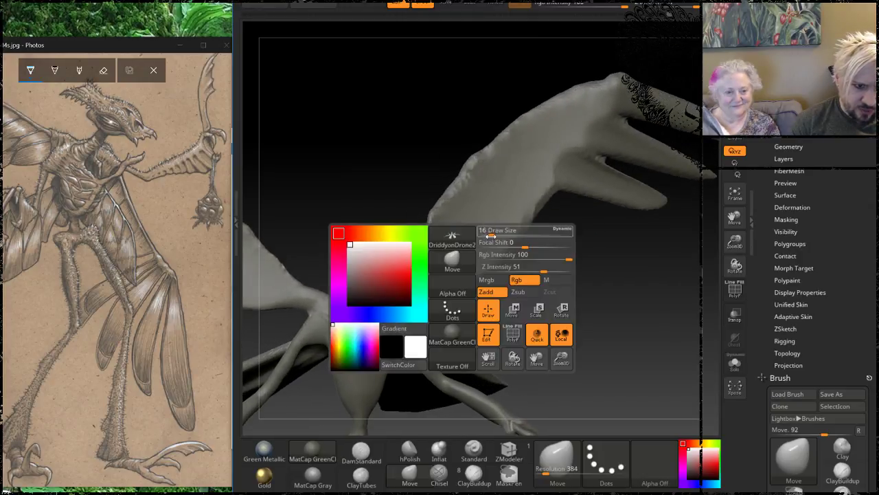
{"action": "left_click_drag", "start_coordinate": [491, 235], "coordinate": [502, 236]}
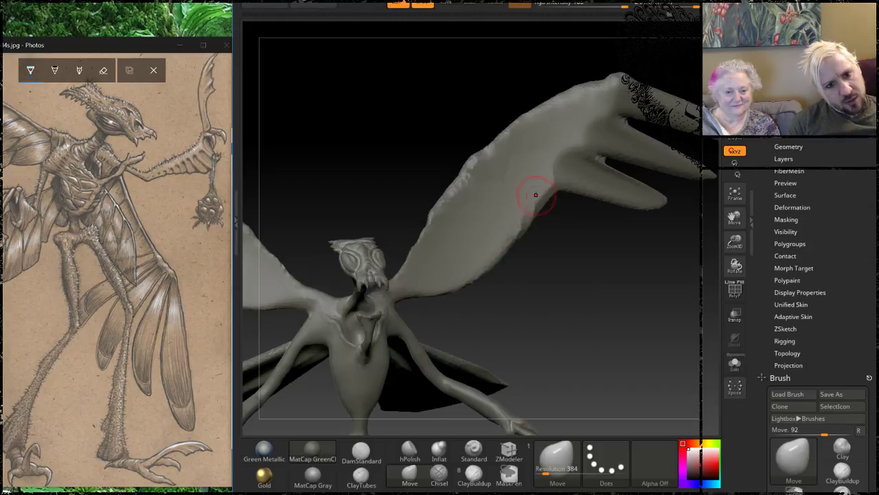
{"action": "key", "text": "shift"}
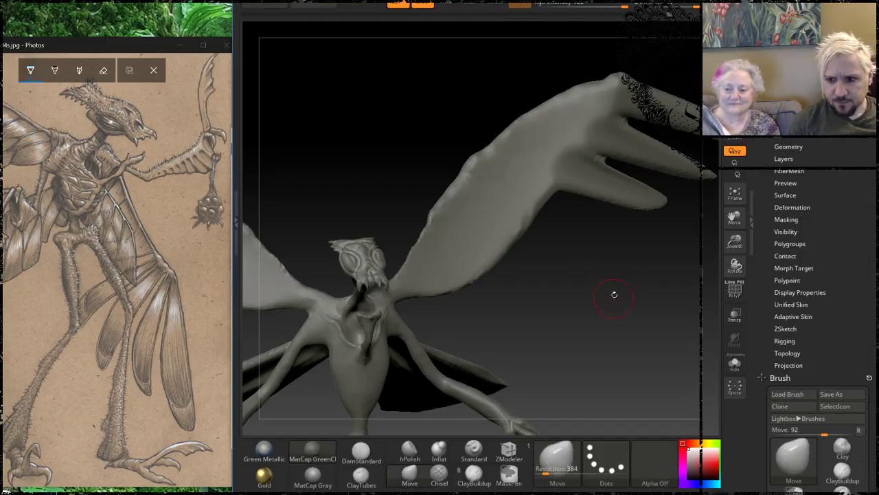
{"action": "mouse_move", "coordinate": [615, 295]}
{"action": "left_mouse_down"}
{"action": "mouse_move", "coordinate": [614, 236]}
{"action": "mouse_move", "coordinate": [589, 194]}
{"action": "mouse_move", "coordinate": [584, 260]}
{"action": "left_mouse_up"}
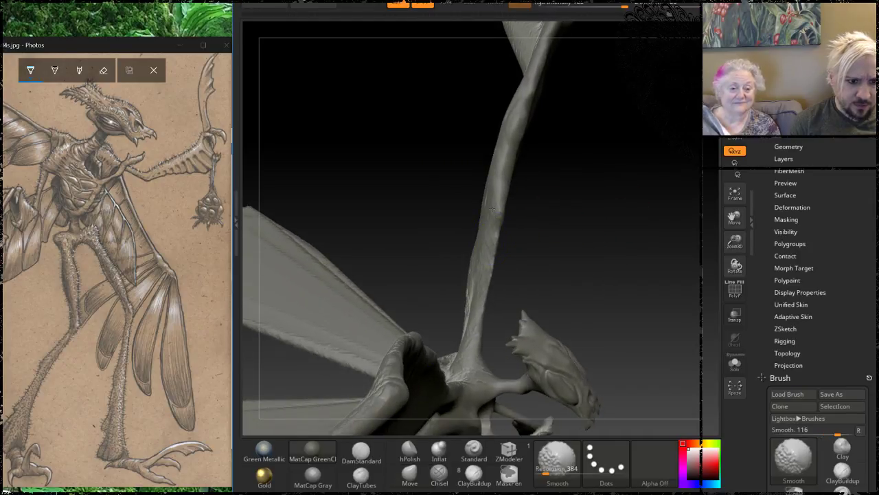
{"action": "left_click_drag", "start_coordinate": [565, 173], "coordinate": [642, 183]}
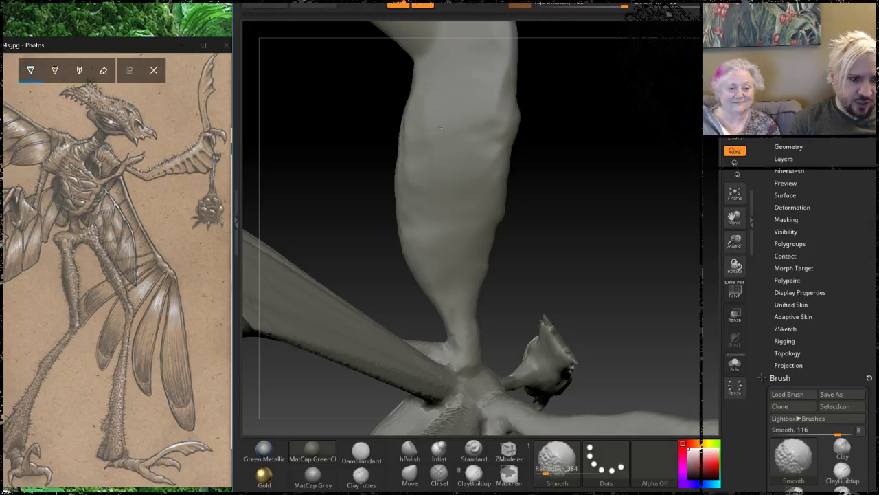
{"action": "mouse_move", "coordinate": [565, 131]}
{"action": "left_mouse_down"}
{"action": "mouse_move", "coordinate": [524, 192]}
{"action": "mouse_move", "coordinate": [463, 179]}
{"action": "mouse_move", "coordinate": [412, 254]}
{"action": "left_mouse_up"}
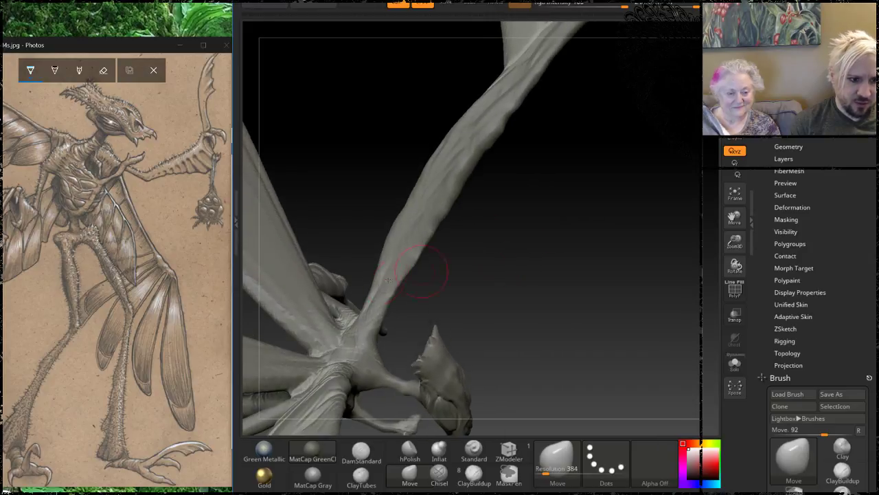
{"action": "key", "text": "shift"}
{"action": "mouse_move", "coordinate": [552, 257]}
{"action": "left_mouse_down"}
{"action": "mouse_move", "coordinate": [567, 263]}
{"action": "mouse_move", "coordinate": [499, 323]}
{"action": "left_mouse_up"}
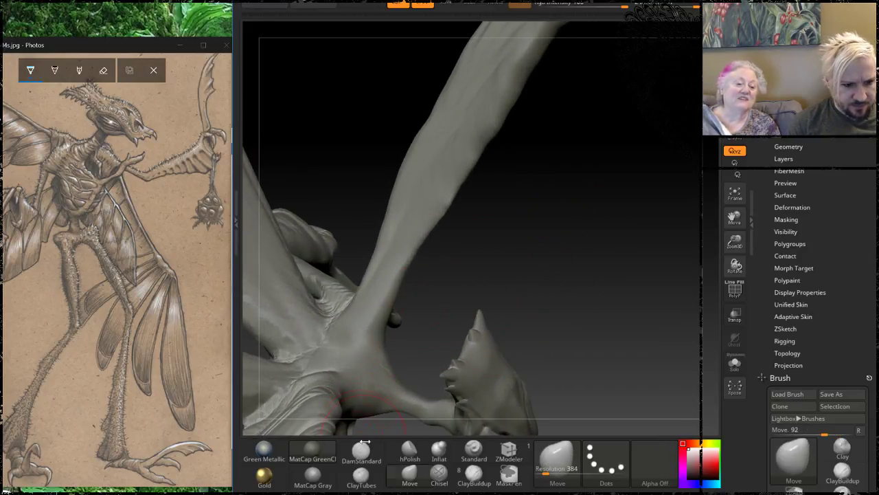
Thicken the upper wing's leading edge into a raised ridge with a smaller Inflat brush, working outward from the shoulder.
{"action": "left_click", "coordinate": [433, 454]}
{"action": "key", "text": "space"}
{"action": "mouse_move", "coordinate": [490, 249]}
{"action": "left_mouse_down"}
{"action": "mouse_move", "coordinate": [507, 226]}
{"action": "mouse_move", "coordinate": [467, 226]}
{"action": "mouse_move", "coordinate": [427, 249]}
{"action": "left_mouse_up"}
{"action": "key", "text": "space"}
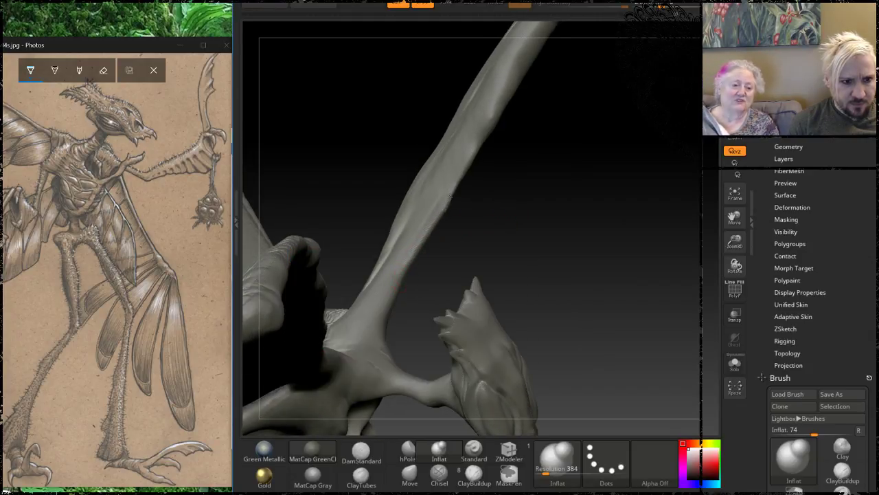
{"action": "left_click_drag", "start_coordinate": [537, 200], "coordinate": [454, 179]}
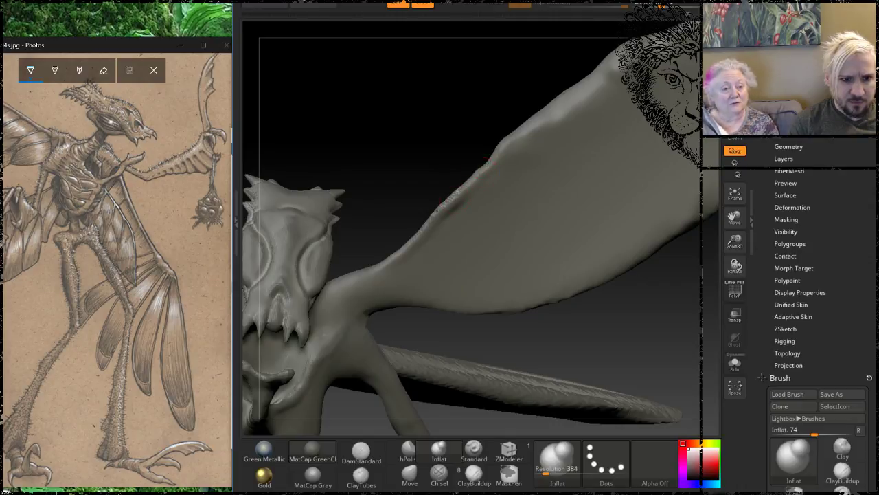
{"action": "left_click_drag", "start_coordinate": [431, 174], "coordinate": [464, 104]}
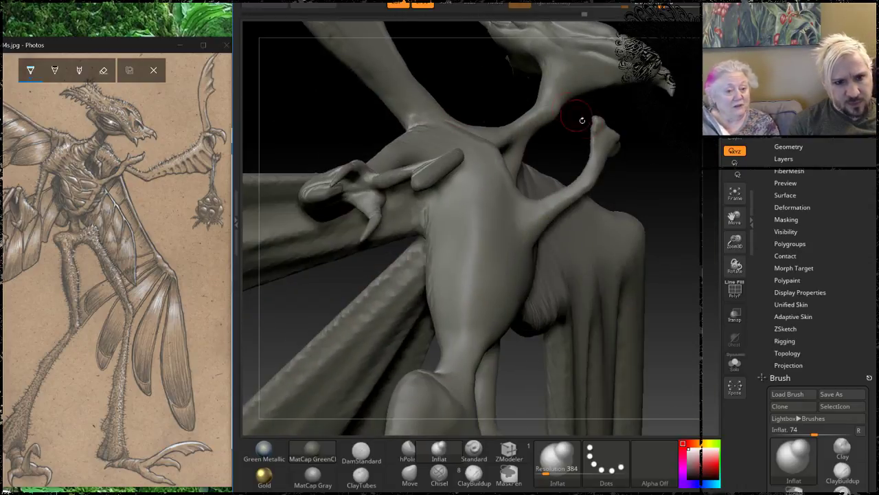
{"action": "left_click_drag", "start_coordinate": [582, 121], "coordinate": [405, 189]}
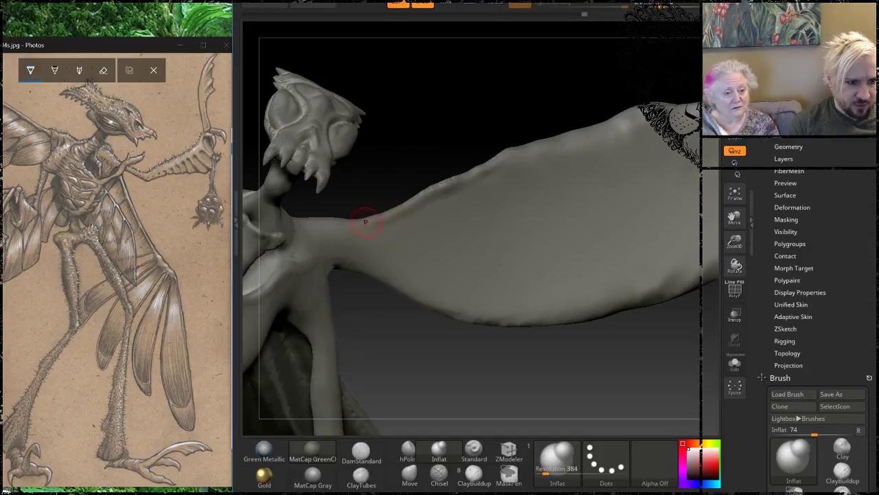
{"action": "left_click_drag", "start_coordinate": [424, 113], "coordinate": [357, 252]}
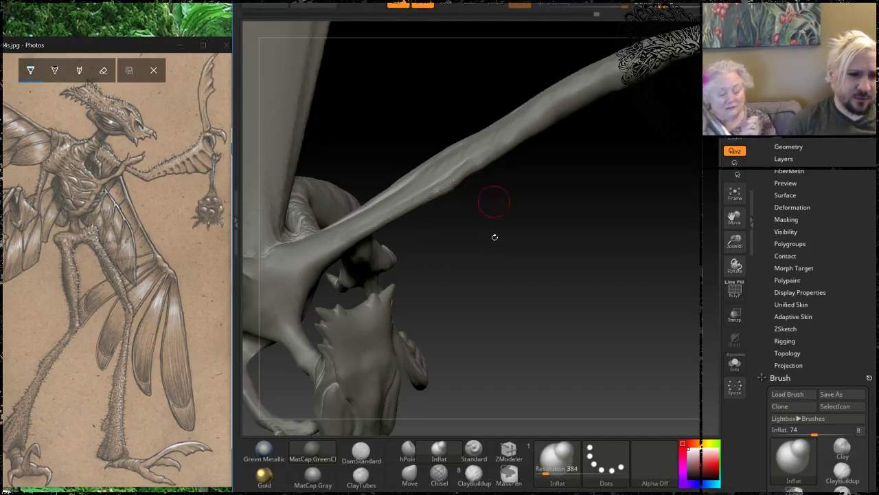
{"action": "left_click_drag", "start_coordinate": [493, 199], "coordinate": [397, 172]}
Smooth the inflated ridge along the upper wing's leading edge and blend it into the shoulder.
{"action": "key", "text": "shift"}
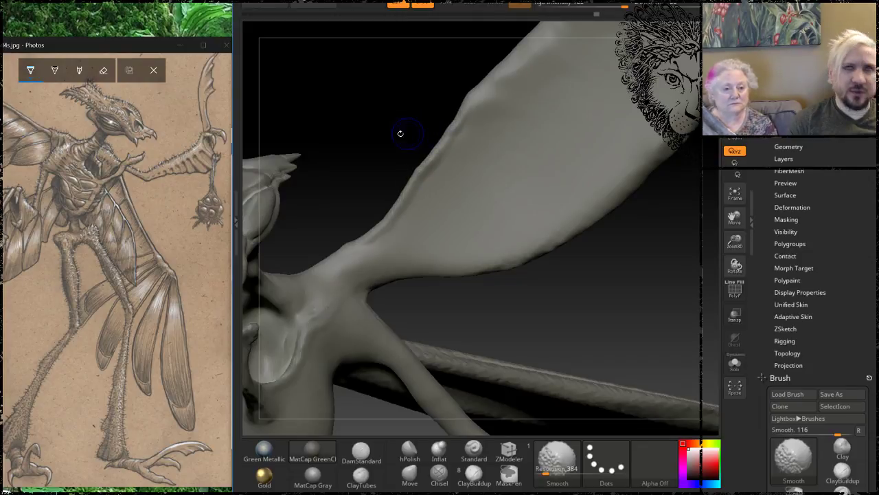
{"action": "left_click_drag", "start_coordinate": [390, 106], "coordinate": [412, 119], "text": "alt"}
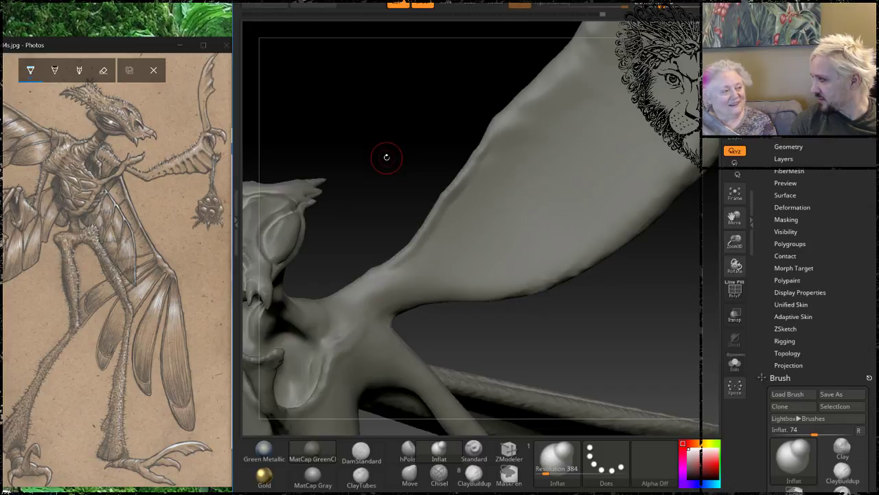
{"action": "key", "text": "shift"}
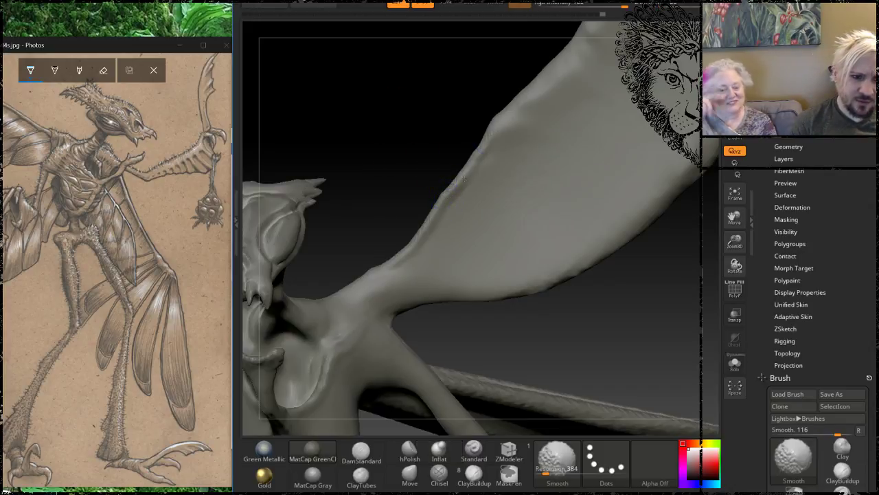
{"action": "left_click_drag", "start_coordinate": [408, 154], "coordinate": [361, 233]}
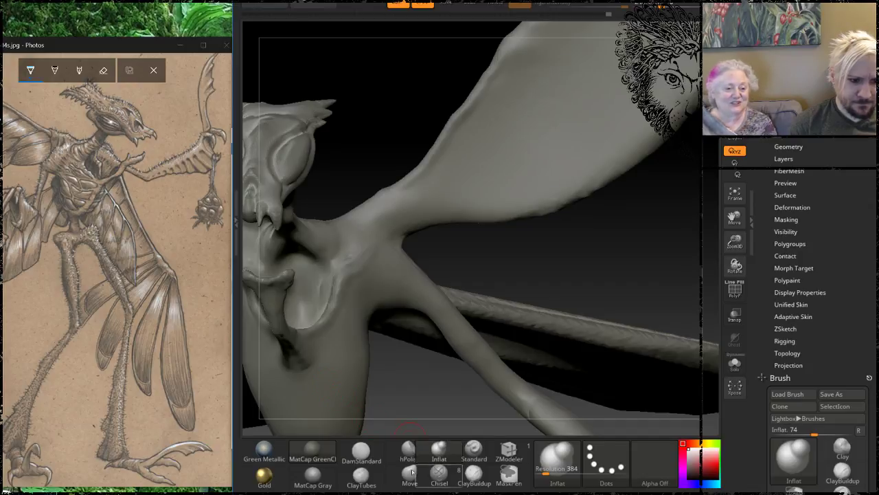
Even out the upper wing's leading edge with the Move brush at draw size 29, and smooth the wing's back side.
{"action": "left_click", "coordinate": [409, 473]}
{"action": "key", "text": "space"}
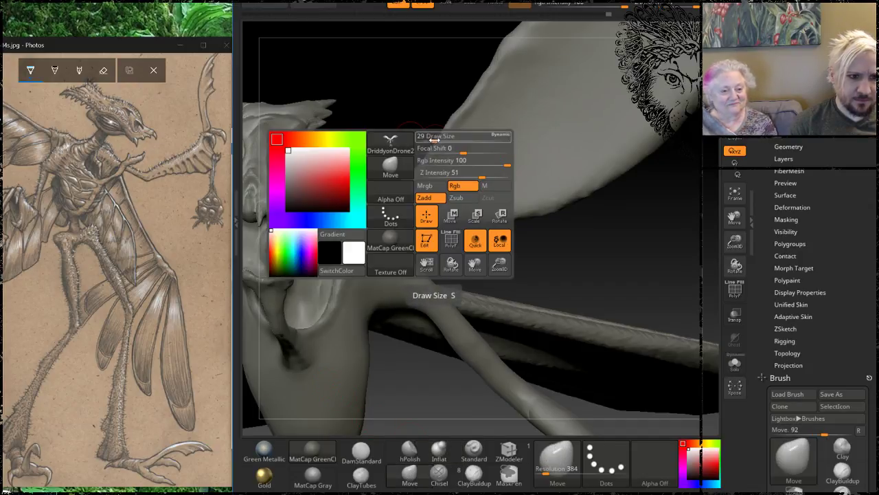
{"action": "left_click_drag", "start_coordinate": [429, 140], "coordinate": [434, 141]}
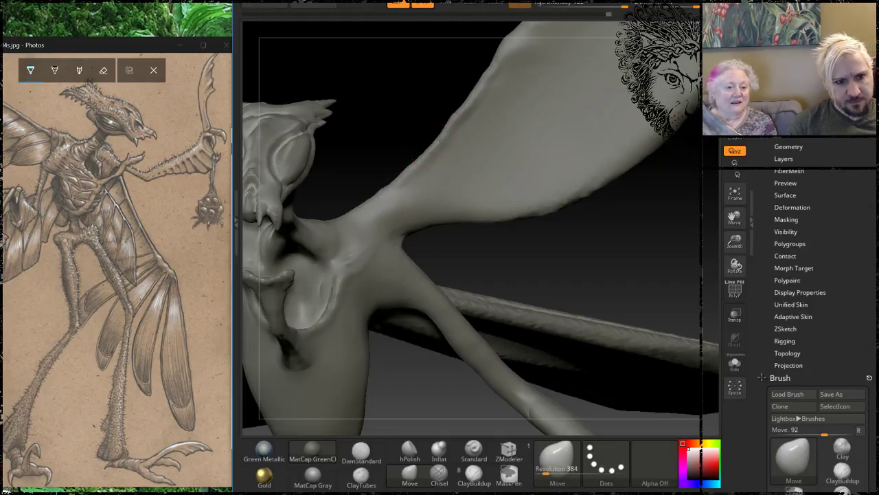
{"action": "left_click_drag", "start_coordinate": [465, 110], "coordinate": [469, 100]}
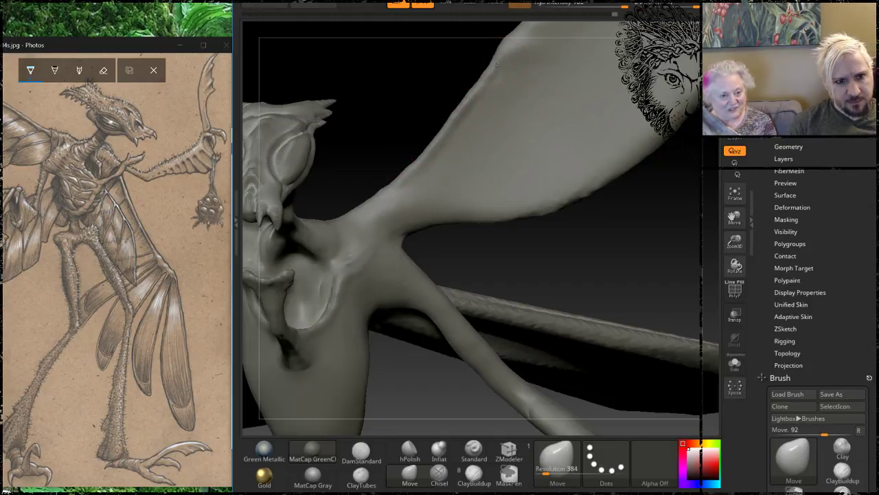
{"action": "mouse_move", "coordinate": [408, 87]}
{"action": "left_mouse_down"}
{"action": "mouse_move", "coordinate": [392, 55]}
{"action": "mouse_move", "coordinate": [364, 82]}
{"action": "mouse_move", "coordinate": [520, 176]}
{"action": "left_mouse_up"}
{"action": "key", "text": "shift"}
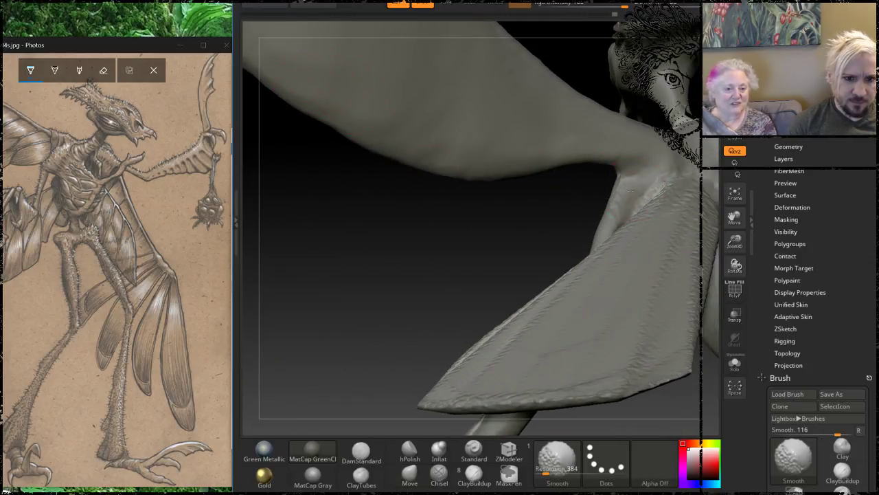
{"action": "left_click_drag", "start_coordinate": [456, 221], "coordinate": [420, 429]}
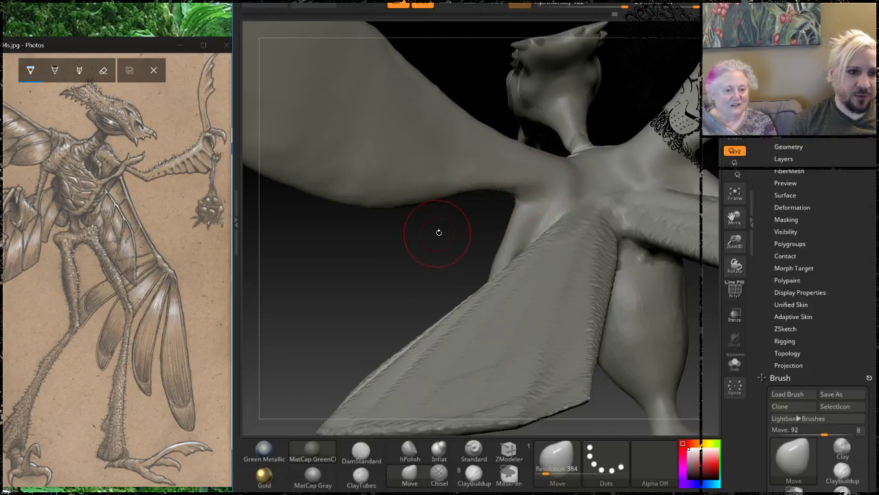
Reshape the upper wing's root with the Move brush, forming a hollow between it and the arm's shoulder.
{"action": "mouse_move", "coordinate": [439, 232]}
{"action": "left_mouse_down"}
{"action": "mouse_move", "coordinate": [519, 206]}
{"action": "mouse_move", "coordinate": [520, 177]}
{"action": "left_mouse_up"}
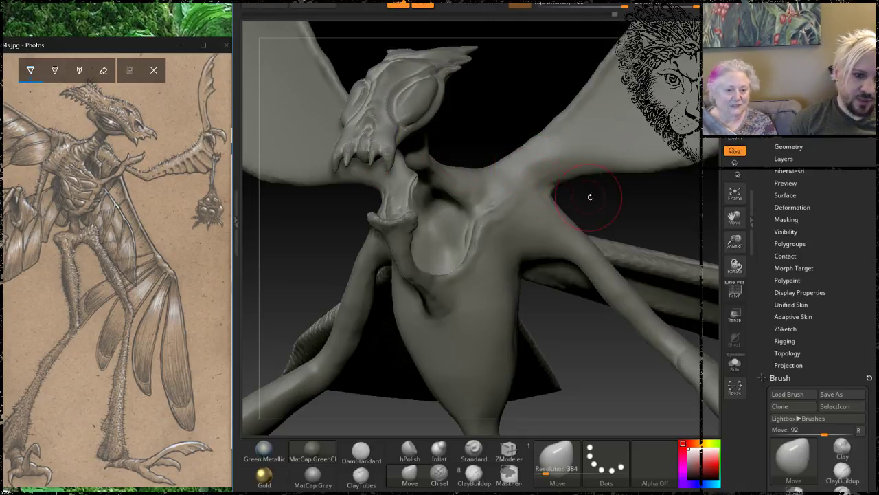
{"action": "left_click_drag", "start_coordinate": [590, 196], "coordinate": [552, 184]}
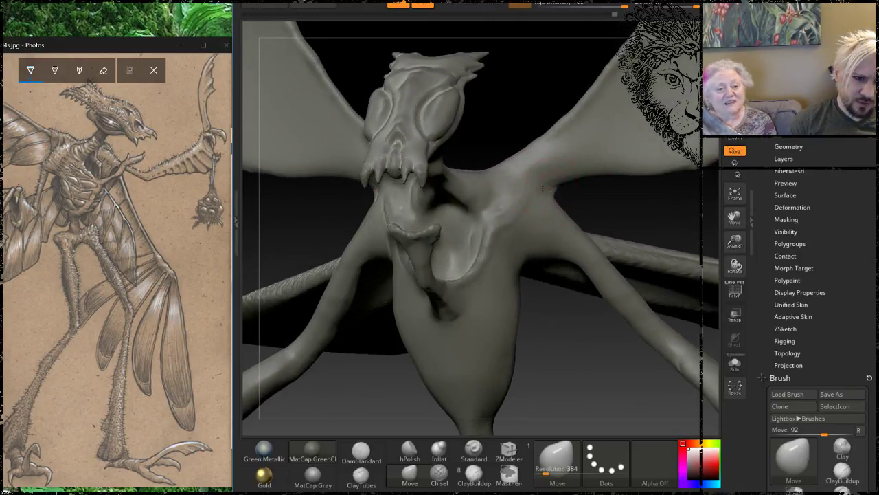
{"action": "left_click_drag", "start_coordinate": [627, 190], "coordinate": [551, 193]}
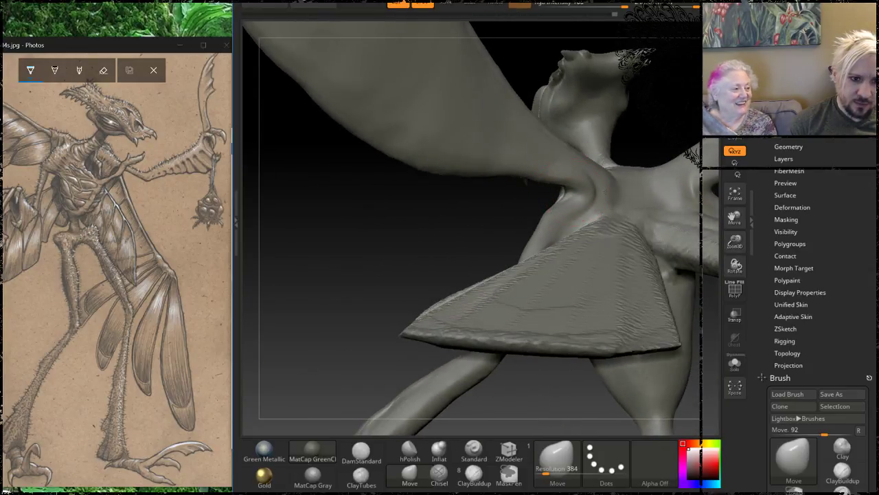
{"action": "mouse_move", "coordinate": [482, 215]}
{"action": "left_mouse_down"}
{"action": "mouse_move", "coordinate": [571, 194]}
{"action": "mouse_move", "coordinate": [595, 230]}
{"action": "mouse_move", "coordinate": [527, 241]}
{"action": "left_mouse_up"}
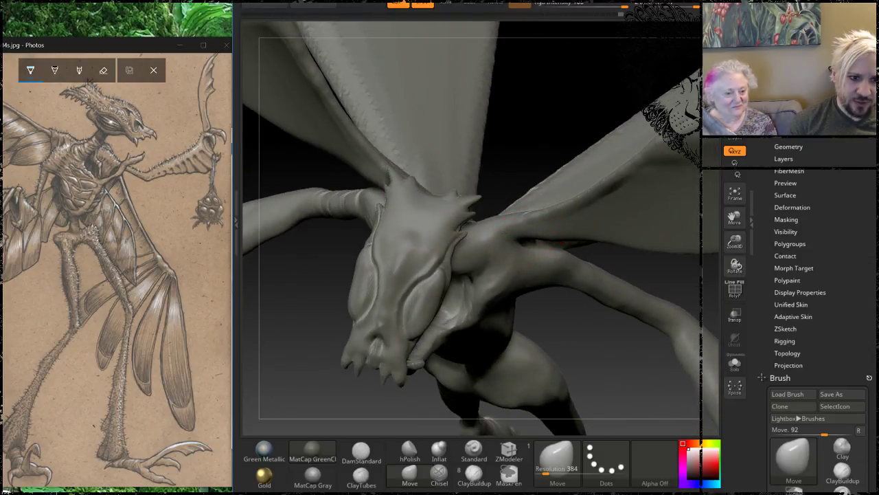
{"action": "left_click_drag", "start_coordinate": [538, 114], "coordinate": [534, 72]}
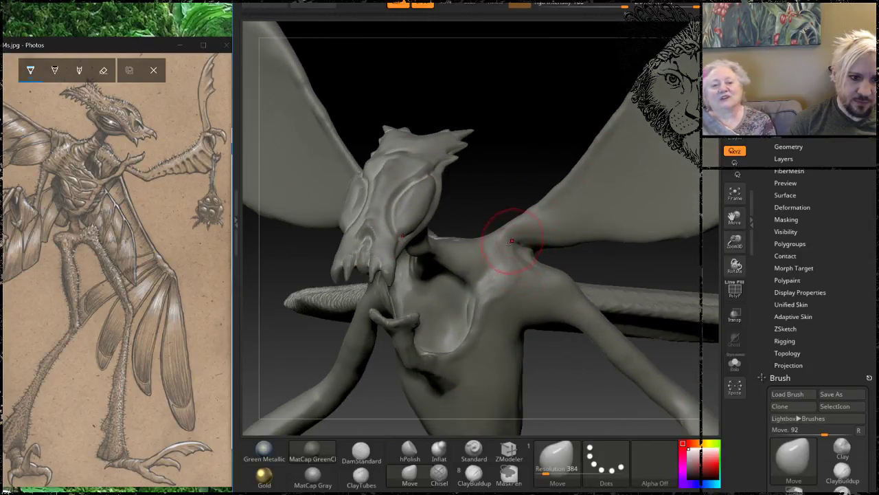
{"action": "mouse_move", "coordinate": [527, 133]}
{"action": "left_mouse_down"}
{"action": "mouse_move", "coordinate": [442, 114]}
{"action": "mouse_move", "coordinate": [442, 146]}
{"action": "mouse_move", "coordinate": [471, 75]}
{"action": "mouse_move", "coordinate": [520, 190]}
{"action": "left_mouse_up"}
{"action": "left_click_drag", "start_coordinate": [540, 260], "coordinate": [554, 271]}
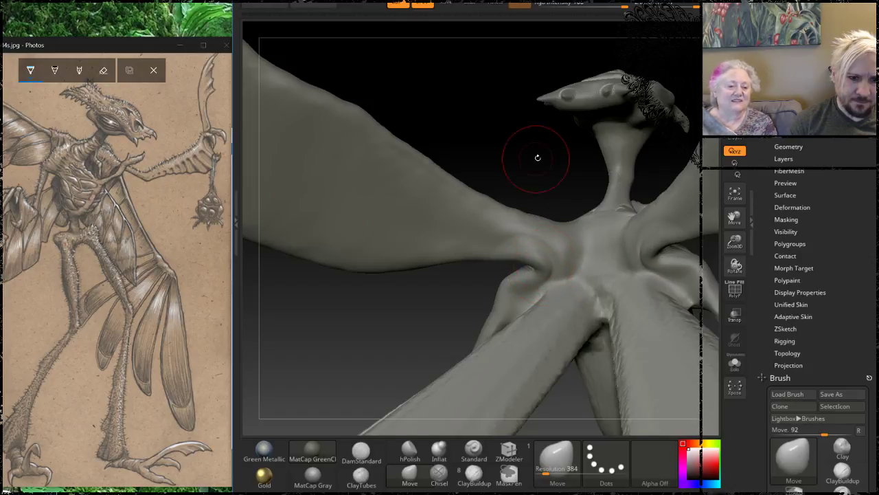
Smooth the wing root into the upper back and refine the shoulder contours around it with the Move brush.
{"action": "left_click_drag", "start_coordinate": [538, 157], "coordinate": [555, 241]}
{"action": "key", "text": "shift"}
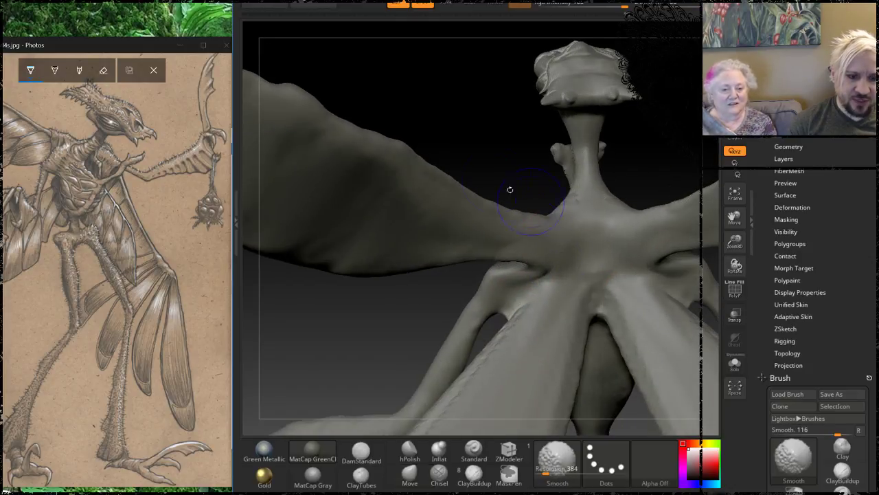
{"action": "left_click_drag", "start_coordinate": [509, 189], "coordinate": [557, 112]}
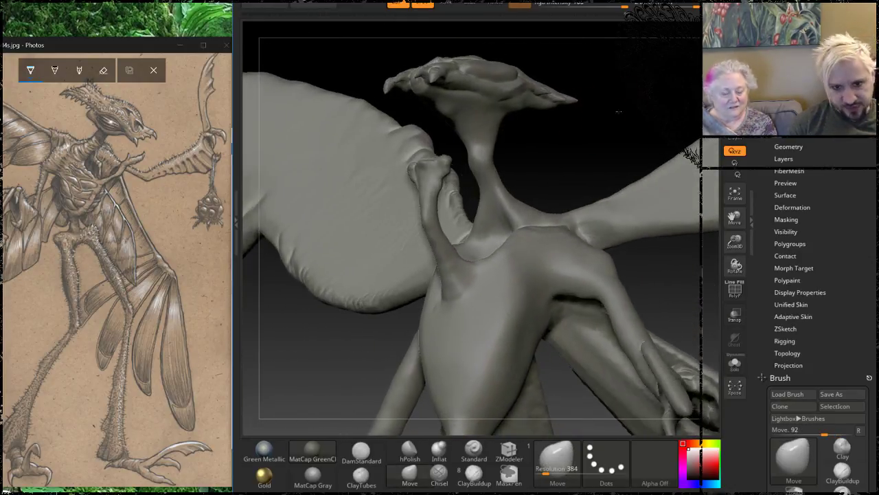
{"action": "left_click_drag", "start_coordinate": [618, 111], "coordinate": [610, 125]}
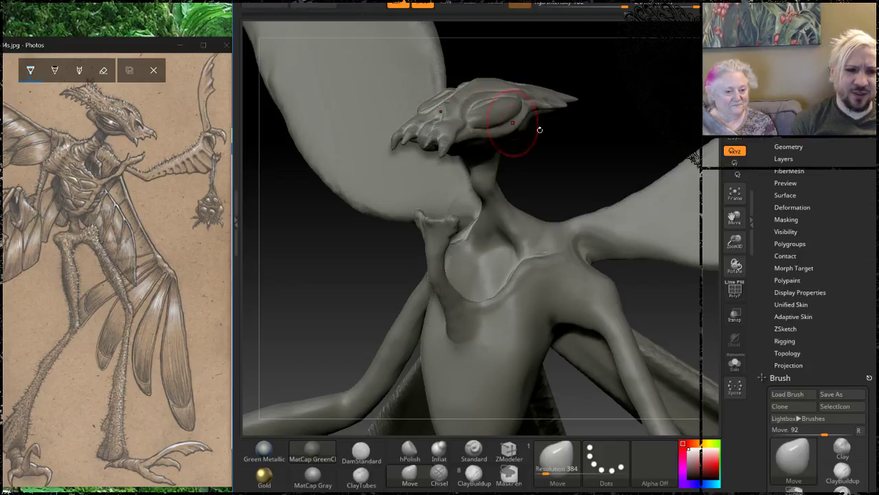
{"action": "mouse_move", "coordinate": [625, 138]}
{"action": "left_mouse_down"}
{"action": "mouse_move", "coordinate": [526, 71]}
{"action": "mouse_move", "coordinate": [509, 90]}
{"action": "left_mouse_up"}
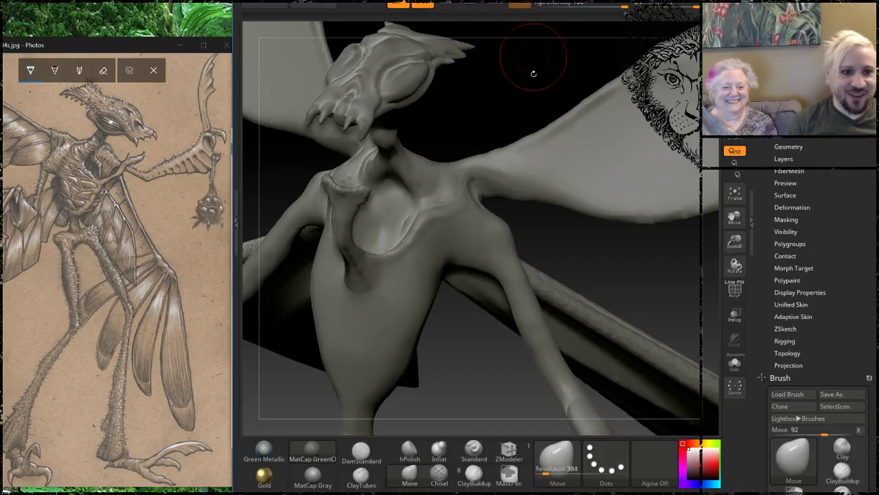
{"action": "mouse_move", "coordinate": [507, 89]}
{"action": "left_mouse_down"}
{"action": "mouse_move", "coordinate": [506, 118]}
{"action": "mouse_move", "coordinate": [478, 76]}
{"action": "mouse_move", "coordinate": [431, 180]}
{"action": "left_mouse_up"}
Smooth the upper wing's membrane and edges from the shoulder out toward the finger-like tips.
{"action": "key", "text": "shift"}
{"action": "mouse_move", "coordinate": [598, 221]}
{"action": "left_mouse_down"}
{"action": "mouse_move", "coordinate": [602, 192]}
{"action": "mouse_move", "coordinate": [635, 180]}
{"action": "mouse_move", "coordinate": [626, 175]}
{"action": "left_mouse_up"}
{"action": "key", "text": "shift"}
{"action": "mouse_move", "coordinate": [665, 251]}
{"action": "left_mouse_down", "text": "alt"}
{"action": "mouse_move", "coordinate": [715, 203]}
{"action": "mouse_move", "coordinate": [709, 214]}
{"action": "mouse_move", "coordinate": [541, 232]}
{"action": "mouse_move", "coordinate": [504, 175]}
{"action": "left_mouse_up", "text": "alt"}
{"action": "key", "text": "shift"}
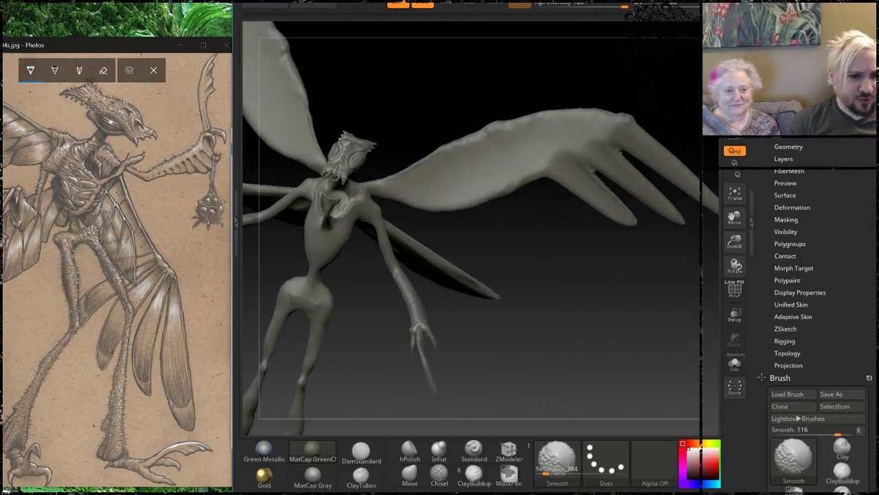
Thicken the inner half of the upper wing's leading edge with the Inflat brush, building a raised joint at mid-wing.
{"action": "mouse_move", "coordinate": [467, 82]}
{"action": "left_mouse_down"}
{"action": "mouse_move", "coordinate": [432, 98]}
{"action": "mouse_move", "coordinate": [415, 93]}
{"action": "mouse_move", "coordinate": [449, 122]}
{"action": "mouse_move", "coordinate": [435, 251]}
{"action": "left_mouse_up"}
{"action": "left_click", "coordinate": [437, 452]}
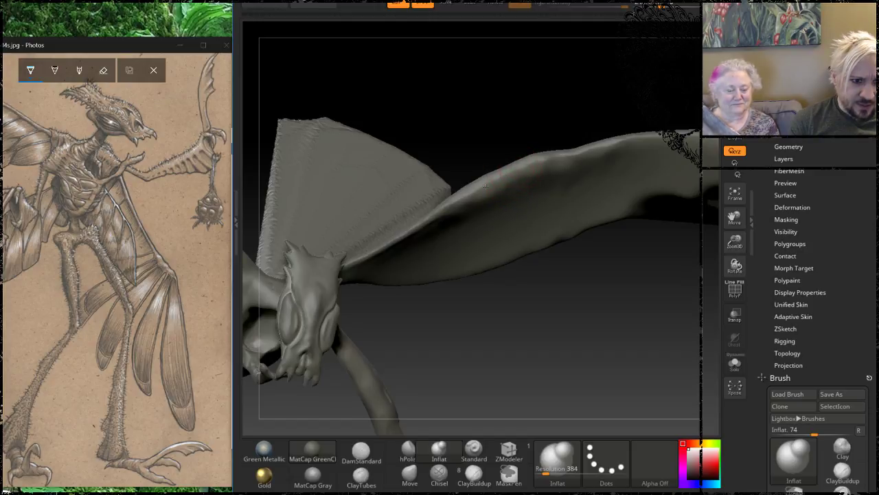
{"action": "left_click_drag", "start_coordinate": [516, 128], "coordinate": [479, 178]}
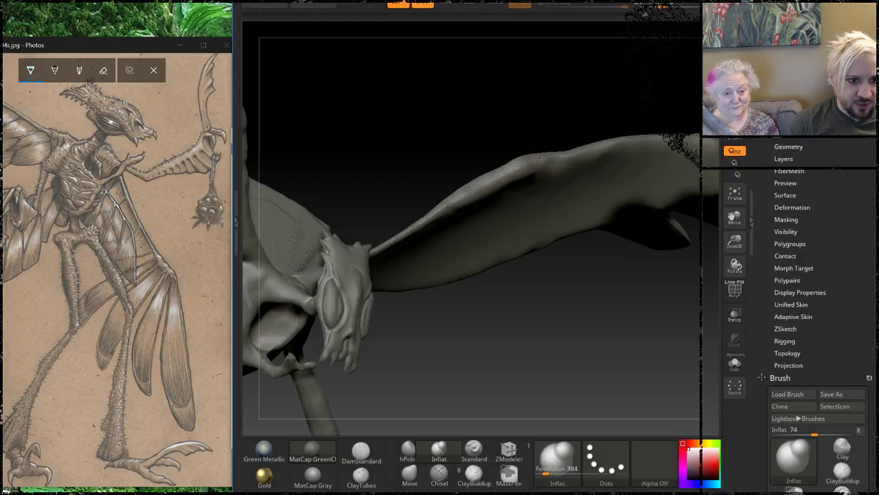
{"action": "mouse_move", "coordinate": [559, 133]}
{"action": "left_mouse_down"}
{"action": "mouse_move", "coordinate": [544, 88]}
{"action": "mouse_move", "coordinate": [493, 67]}
{"action": "left_mouse_up"}
{"action": "key", "text": "shift"}
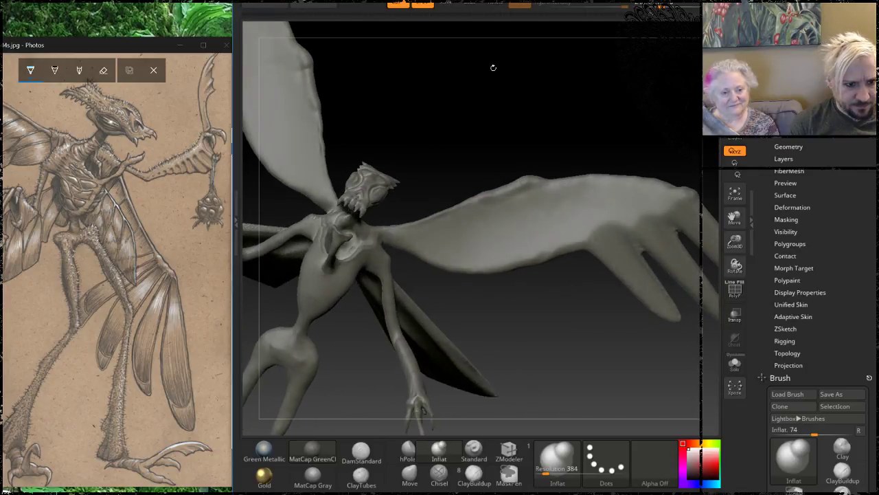
Reshape the leading edge around the mid-wing joint with a larger Move brush, and smooth the upper wing's edges.
{"action": "left_click", "coordinate": [410, 472]}
{"action": "key", "text": "space"}
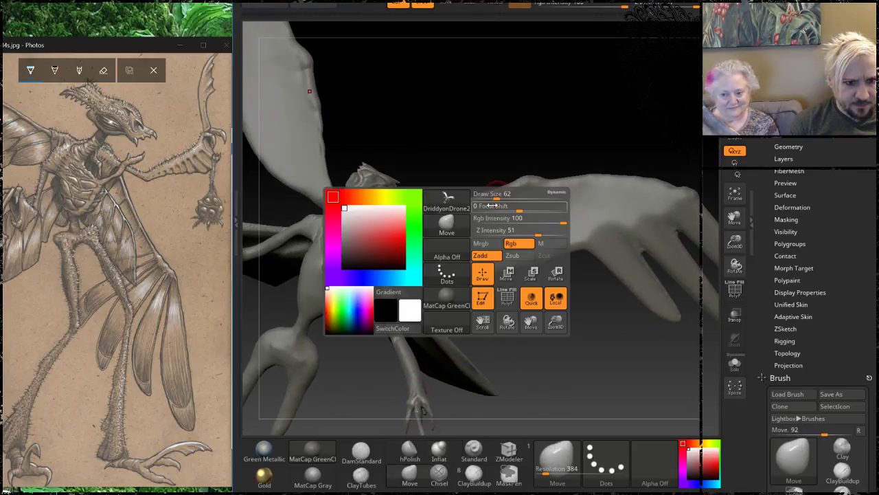
{"action": "left_click_drag", "start_coordinate": [499, 198], "coordinate": [507, 199]}
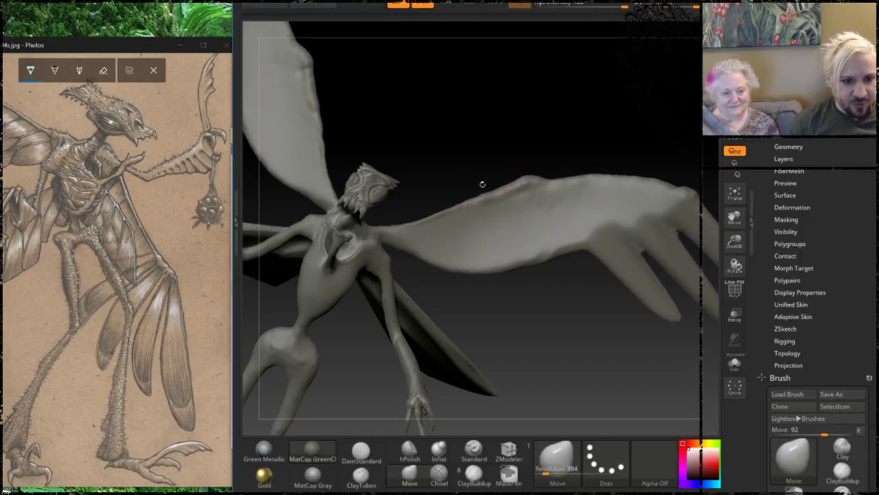
{"action": "left_click_drag", "start_coordinate": [444, 130], "coordinate": [533, 172]}
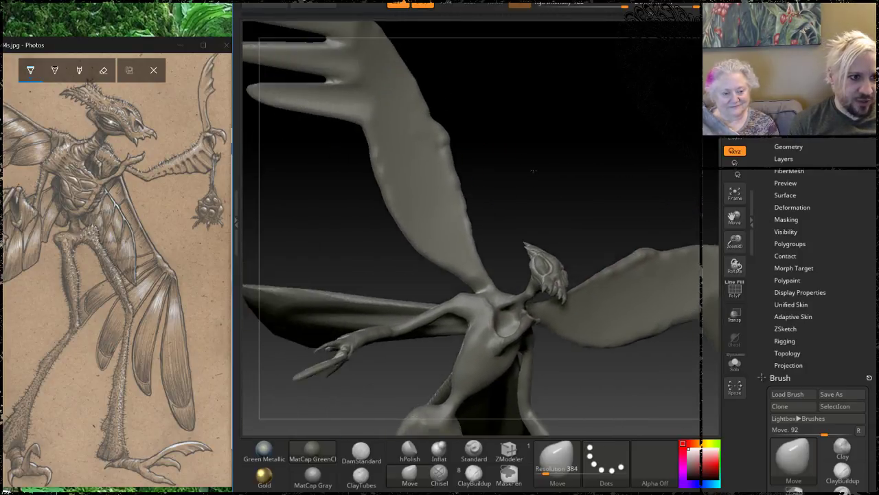
{"action": "key", "text": "shift"}
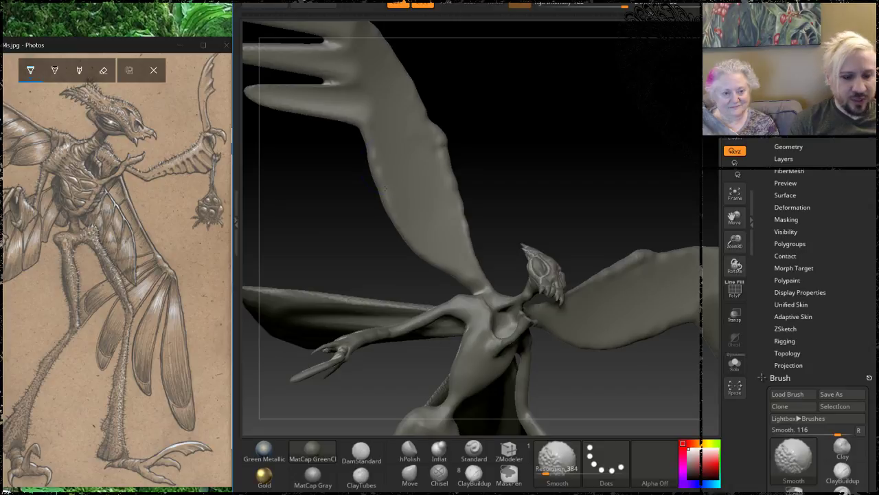
Adjust the upper wing's leading edge between the mid-wing joint and the finger bases with the Move brush, refining its contour.
{"action": "mouse_move", "coordinate": [568, 148]}
{"action": "left_mouse_down", "text": "alt"}
{"action": "mouse_move", "coordinate": [482, 197]}
{"action": "mouse_move", "coordinate": [404, 106]}
{"action": "left_mouse_up", "text": "alt"}
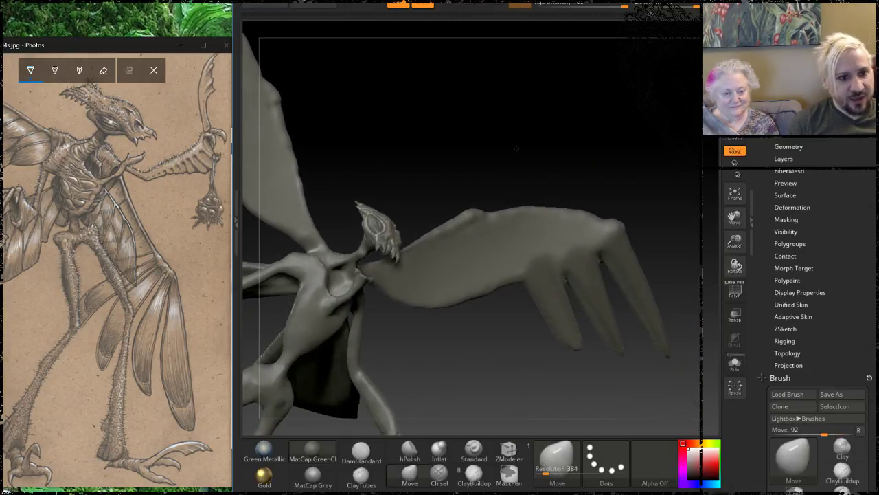
{"action": "left_click_drag", "start_coordinate": [517, 149], "coordinate": [414, 147]}
{"action": "mouse_move", "coordinate": [526, 110]}
{"action": "left_mouse_down"}
{"action": "mouse_move", "coordinate": [520, 96]}
{"action": "mouse_move", "coordinate": [471, 207]}
{"action": "left_mouse_up"}
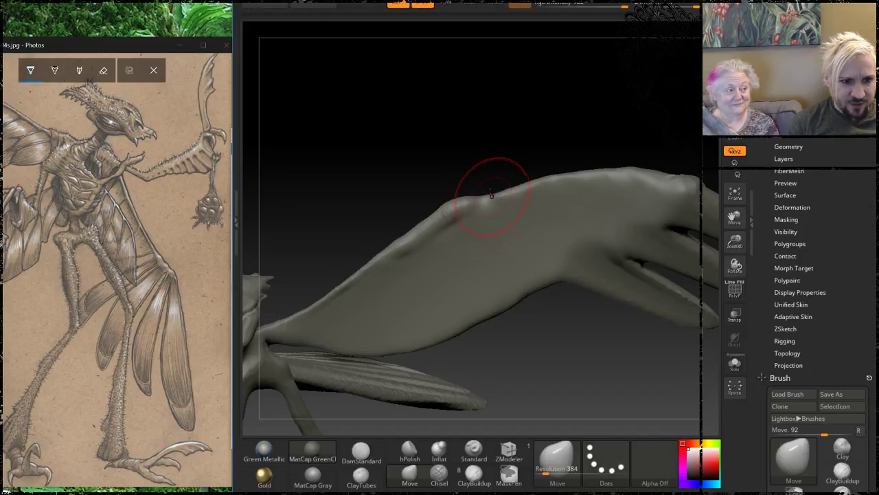
{"action": "mouse_move", "coordinate": [485, 124]}
{"action": "left_mouse_down"}
{"action": "mouse_move", "coordinate": [485, 181]}
{"action": "mouse_move", "coordinate": [512, 271]}
{"action": "mouse_move", "coordinate": [506, 284]}
{"action": "mouse_move", "coordinate": [502, 244]}
{"action": "left_mouse_up"}
{"action": "key", "text": "space"}
{"action": "mouse_move", "coordinate": [509, 297]}
{"action": "left_mouse_down"}
{"action": "mouse_move", "coordinate": [514, 233]}
{"action": "mouse_move", "coordinate": [504, 206]}
{"action": "left_mouse_up"}
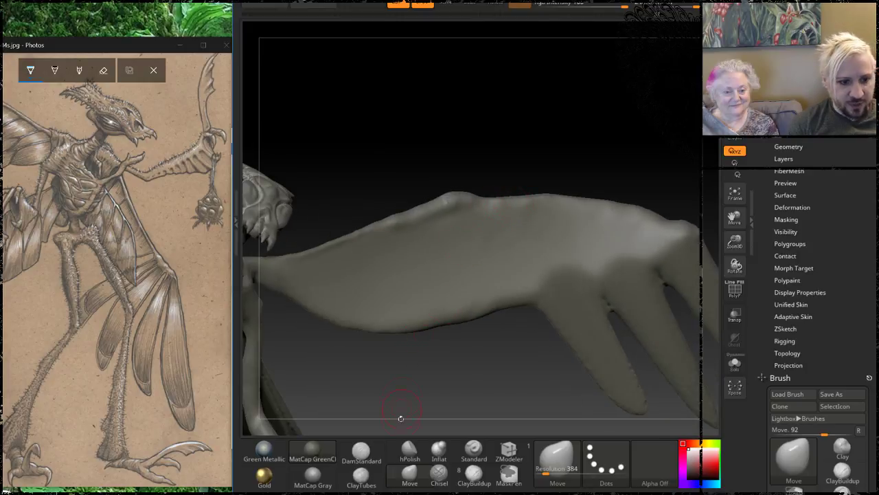
Thicken the outer leading edge from the mid-wing joint toward the finger bases with the Inflat brush.
{"action": "left_click", "coordinate": [438, 450]}
{"action": "left_click_drag", "start_coordinate": [485, 201], "coordinate": [609, 204]}
{"action": "mouse_move", "coordinate": [596, 140]}
{"action": "left_mouse_down"}
{"action": "mouse_move", "coordinate": [606, 144]}
{"action": "mouse_move", "coordinate": [578, 145]}
{"action": "left_mouse_up"}
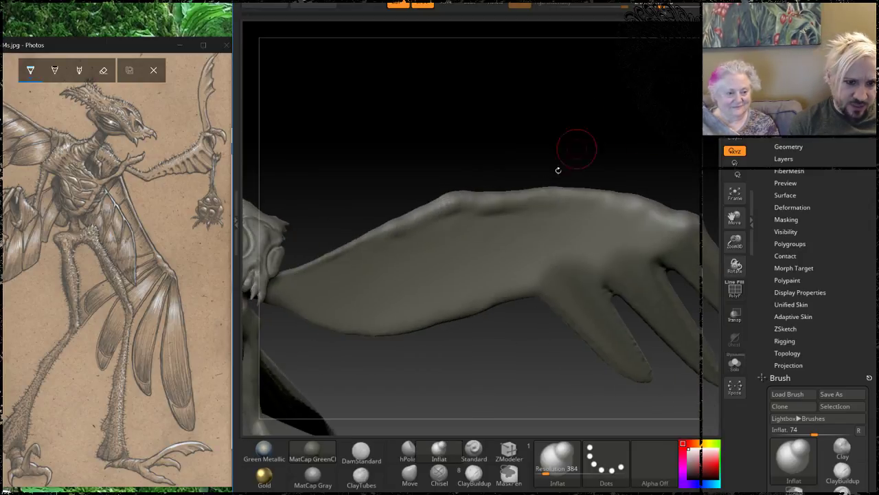
Smooth the surface of the creature's front wing along the area just below its leading edge.
{"action": "key", "text": "shift"}
{"action": "left_click_drag", "start_coordinate": [497, 364], "coordinate": [498, 213]}
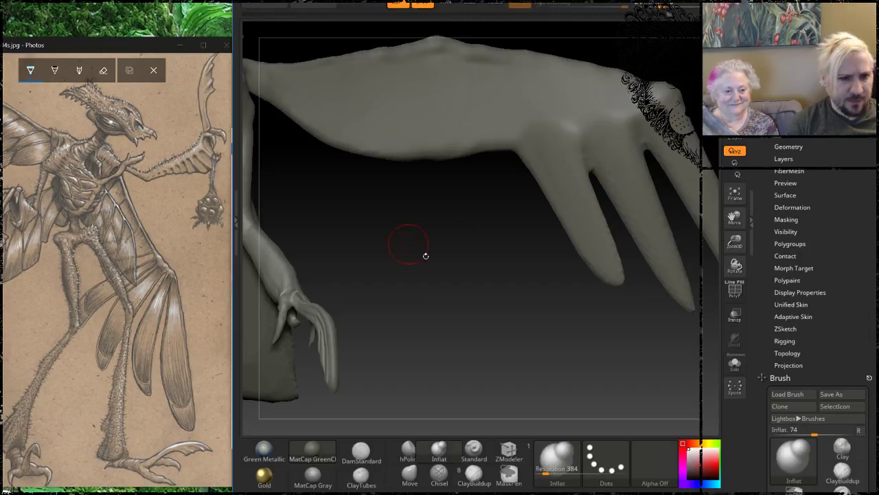
{"action": "mouse_move", "coordinate": [408, 250]}
{"action": "left_mouse_down"}
{"action": "mouse_move", "coordinate": [476, 216]}
{"action": "mouse_move", "coordinate": [452, 280]}
{"action": "mouse_move", "coordinate": [440, 232]}
{"action": "left_mouse_up"}
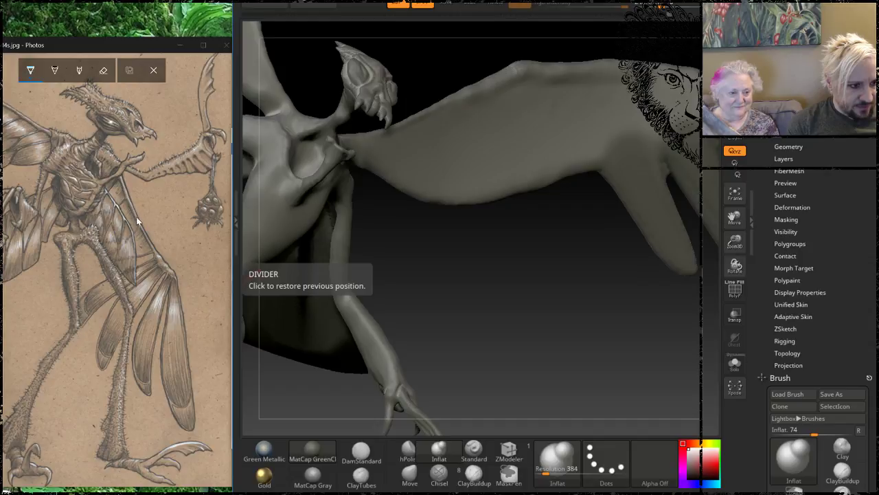
{"action": "left_click_drag", "start_coordinate": [499, 324], "coordinate": [401, 247]}
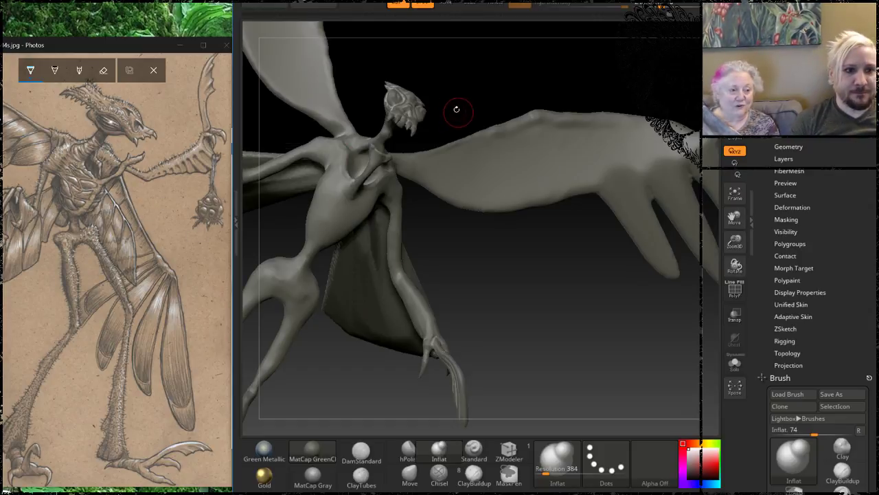
{"action": "mouse_move", "coordinate": [476, 78]}
{"action": "left_mouse_down"}
{"action": "mouse_move", "coordinate": [569, 77]}
{"action": "mouse_move", "coordinate": [492, 111]}
{"action": "left_mouse_up"}
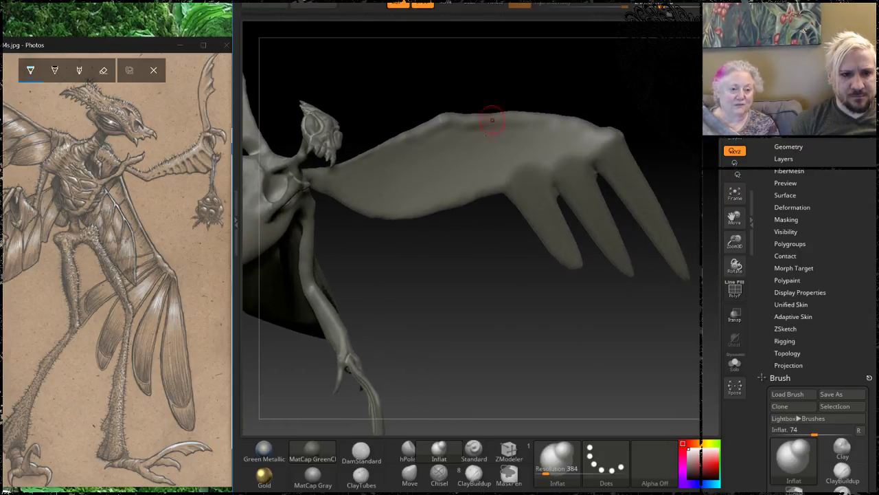
{"action": "key", "text": "shift"}
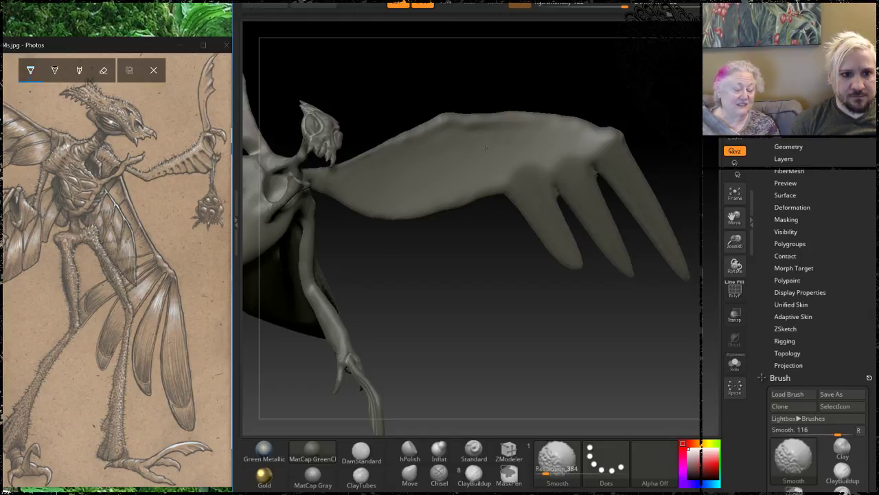
{"action": "mouse_move", "coordinate": [605, 87]}
{"action": "left_mouse_down"}
{"action": "mouse_move", "coordinate": [483, 153]}
{"action": "mouse_move", "coordinate": [484, 161]}
{"action": "mouse_move", "coordinate": [392, 92]}
{"action": "mouse_move", "coordinate": [461, 110]}
{"action": "left_mouse_up"}
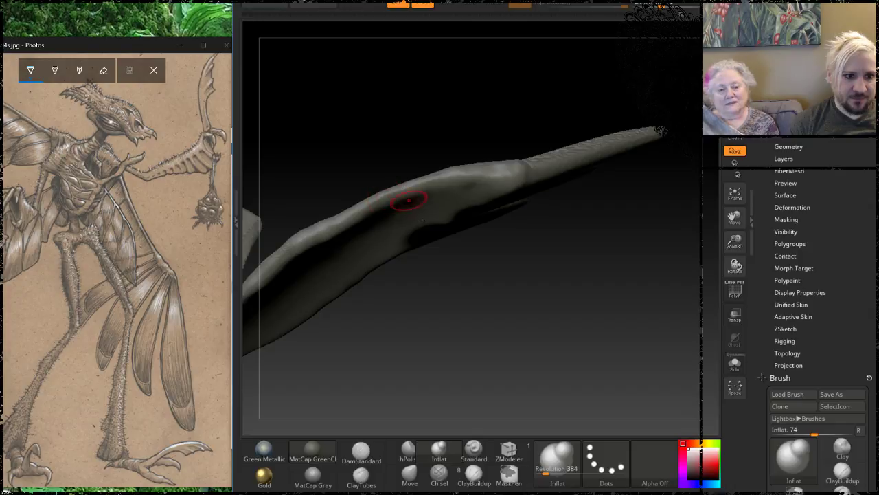
Smooth the front wing's surface where the finger-like tips branch off from the membrane.
{"action": "mouse_move", "coordinate": [412, 261]}
{"action": "left_mouse_down"}
{"action": "mouse_move", "coordinate": [453, 227]}
{"action": "mouse_move", "coordinate": [497, 219]}
{"action": "left_mouse_up"}
{"action": "key", "text": "shift"}
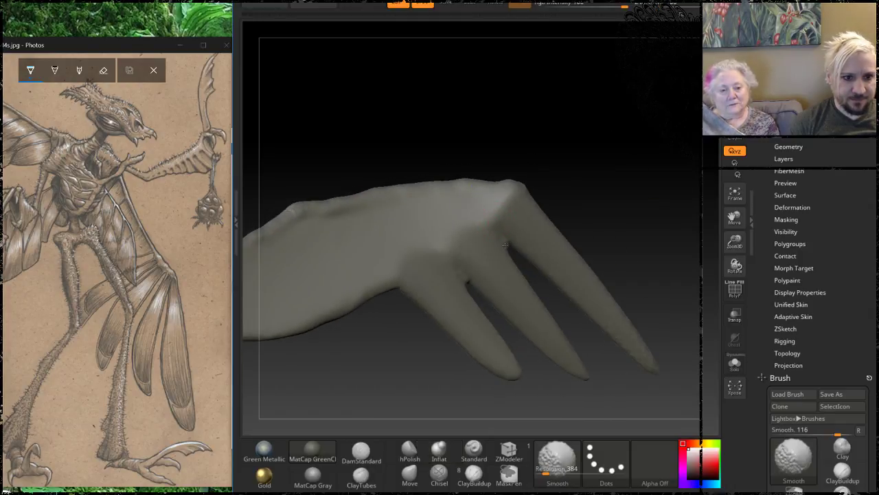
{"action": "mouse_move", "coordinate": [647, 222]}
{"action": "left_mouse_down"}
{"action": "mouse_move", "coordinate": [564, 87]}
{"action": "mouse_move", "coordinate": [511, 138]}
{"action": "left_mouse_up"}
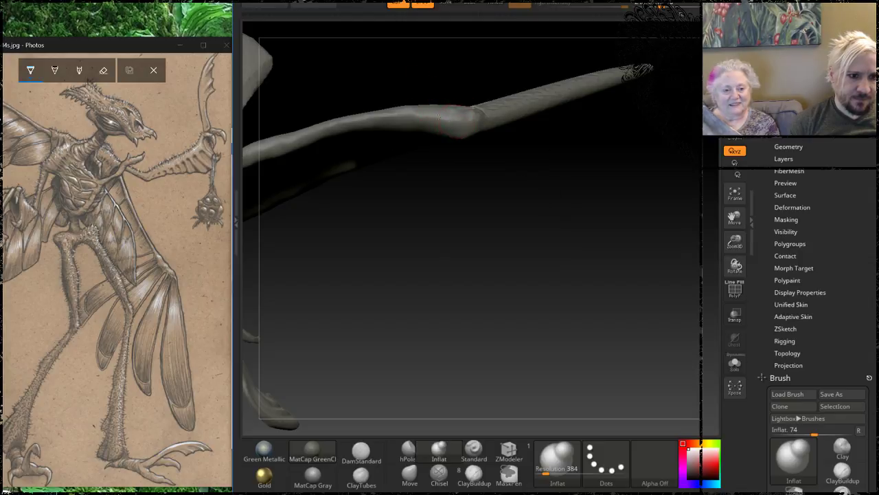
{"action": "left_click_drag", "start_coordinate": [487, 300], "coordinate": [559, 72]}
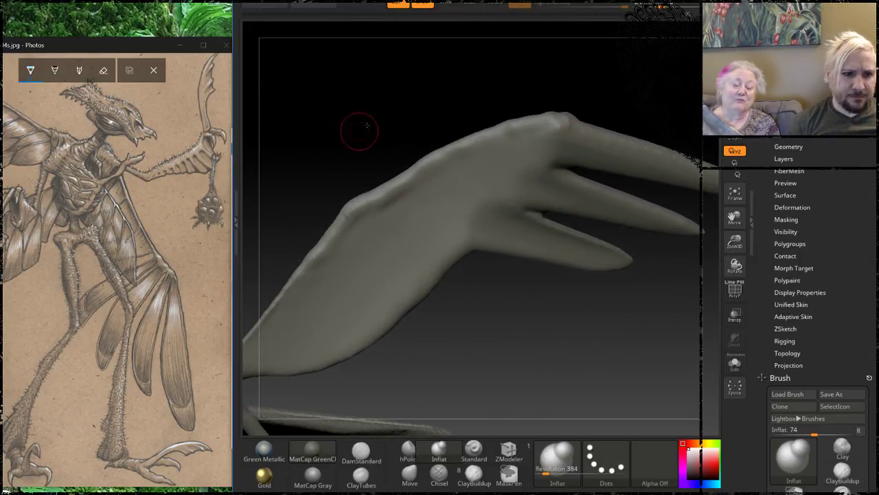
{"action": "left_click_drag", "start_coordinate": [357, 131], "coordinate": [522, 93]}
{"action": "left_click_drag", "start_coordinate": [451, 119], "coordinate": [433, 127]}
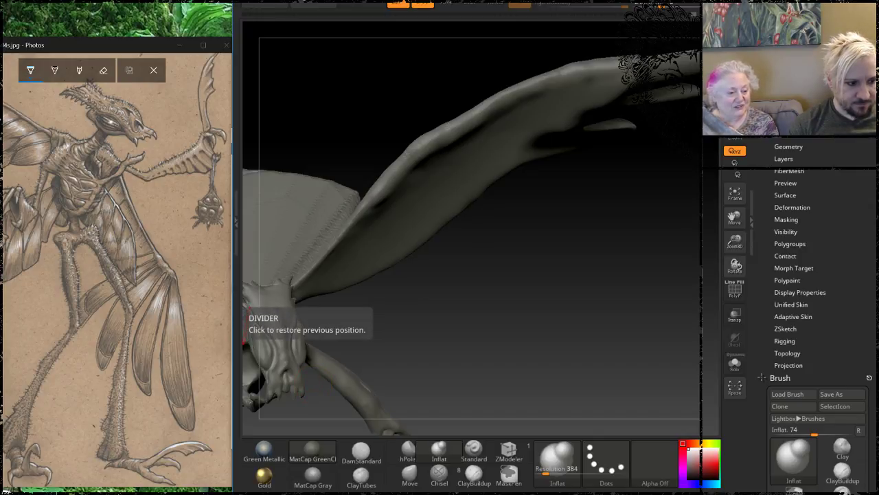
Switch to the web browser and search Google for "bucky balls".
{"action": "key", "text": "alt+Tab"}
{"action": "left_click", "coordinate": [421, 4]}
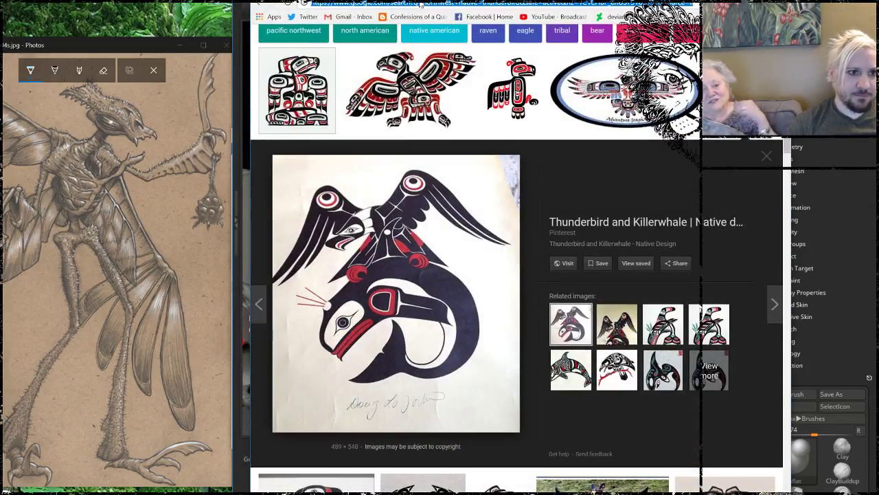
{"action": "type", "text": "bucky"}
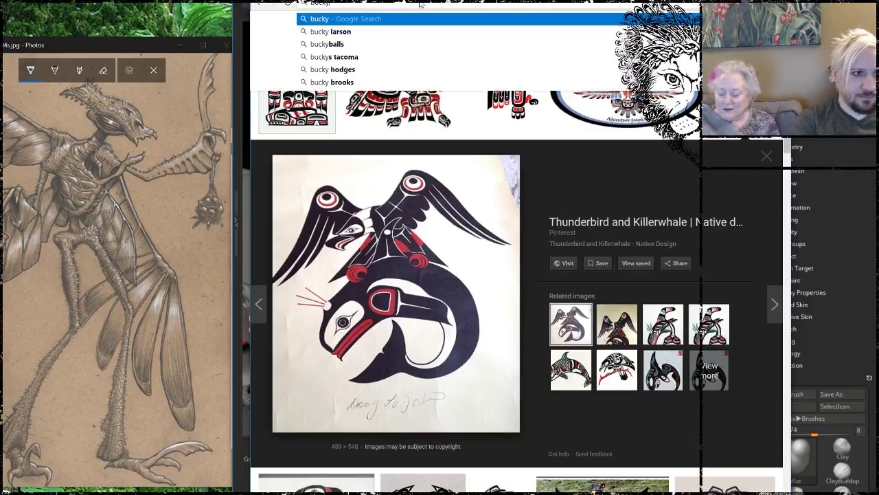
{"action": "type", "text": " balls"}
{"action": "key", "text": "Return"}
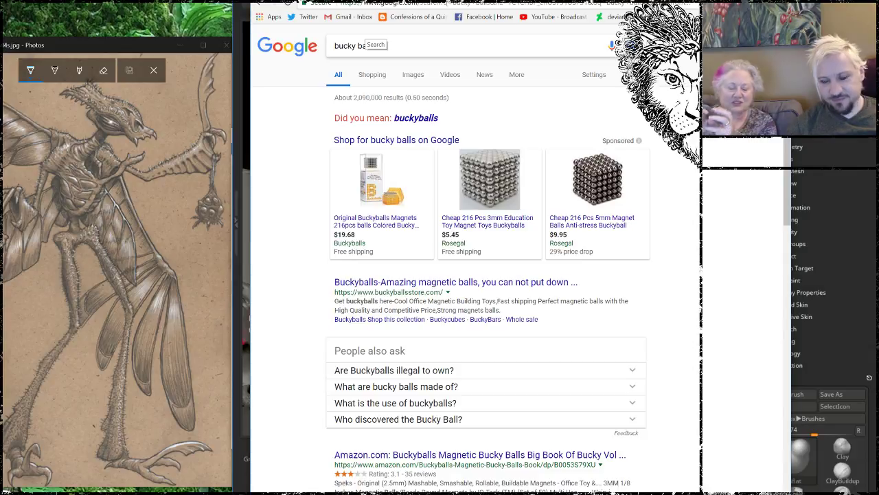
Search for "bucky balls sturcture", highlight the name Buckminsterfullerene in the results, and return to ZBrush.
{"action": "left_click", "coordinate": [375, 47]}
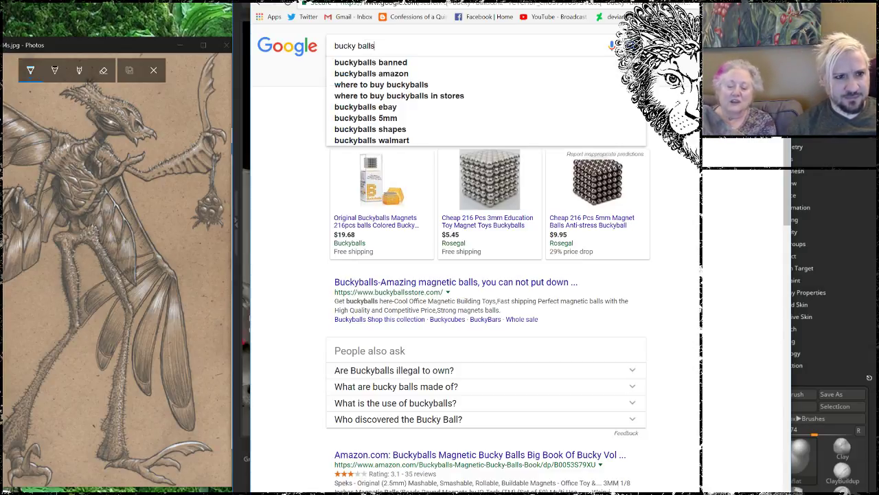
{"action": "type", "text": "sturcture"}
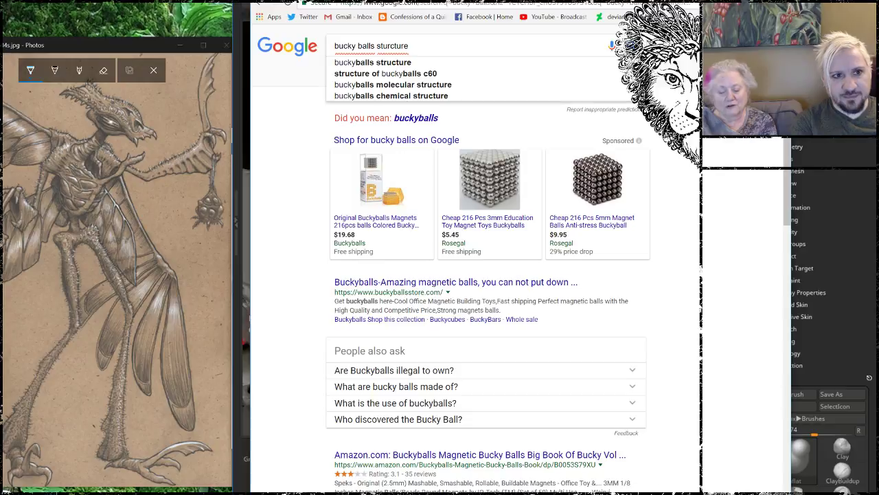
{"action": "key", "text": "Return"}
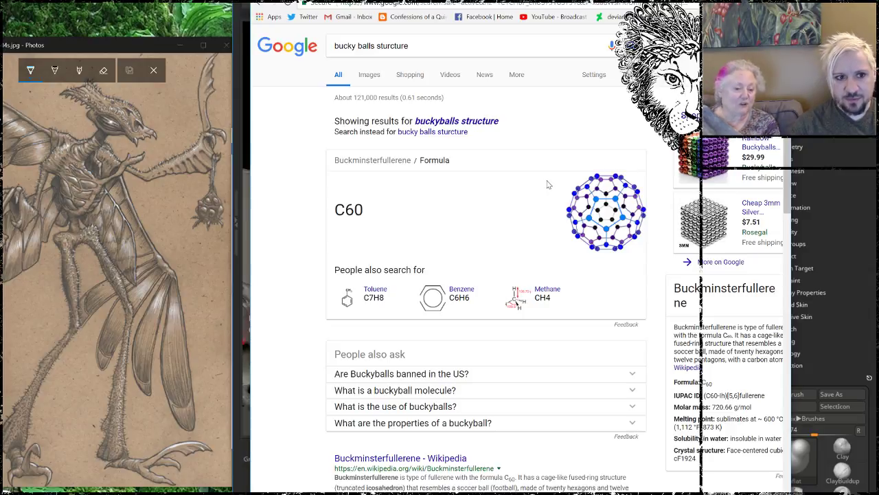
{"action": "left_click_drag", "start_coordinate": [334, 160], "coordinate": [406, 160]}
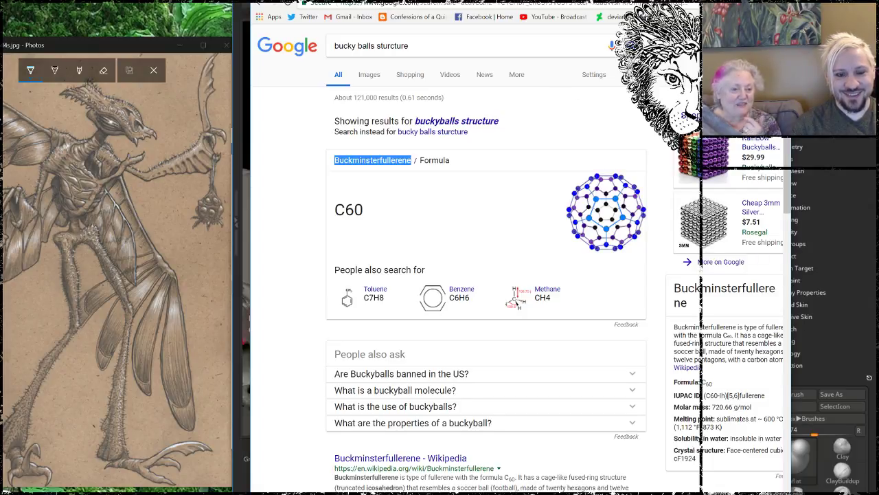
{"action": "left_click", "coordinate": [733, 1]}
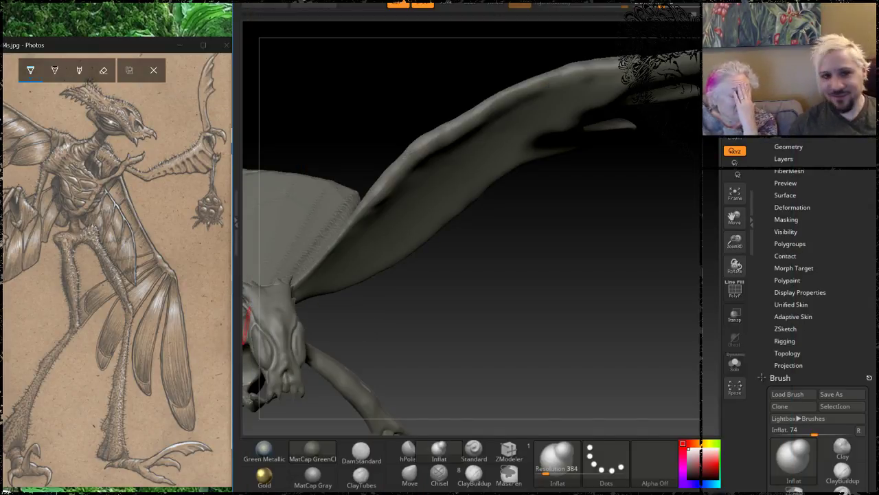
Smooth the undersides of the wing's finger-like tips as seen edge-on.
{"action": "left_click_drag", "start_coordinate": [636, 237], "coordinate": [556, 202]}
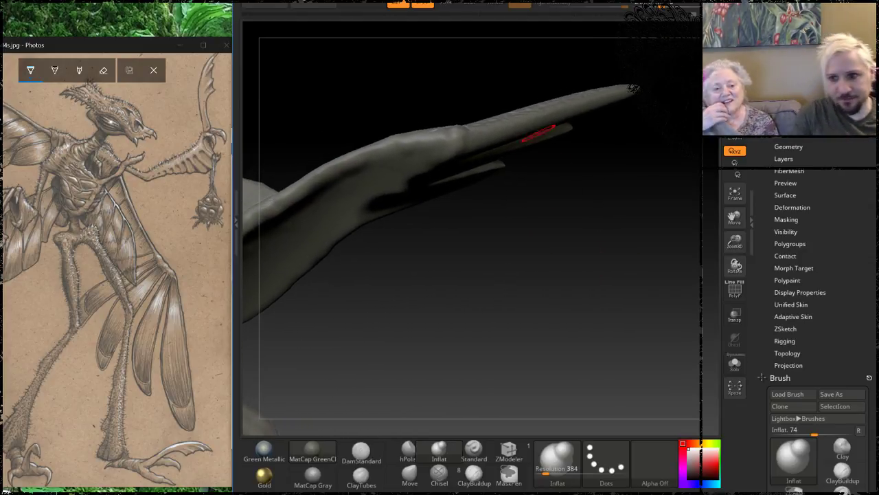
{"action": "key", "text": "shift"}
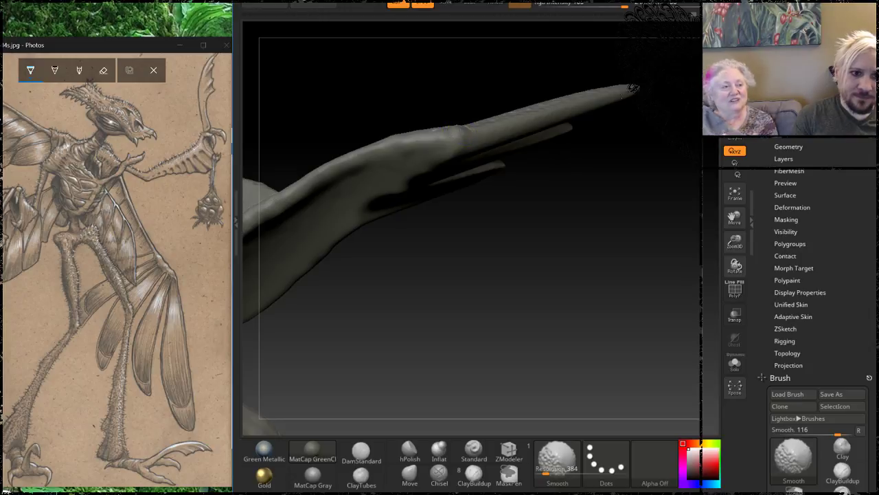
{"action": "mouse_move", "coordinate": [540, 314]}
{"action": "left_mouse_down"}
{"action": "mouse_move", "coordinate": [554, 379]}
{"action": "mouse_move", "coordinate": [528, 254]}
{"action": "mouse_move", "coordinate": [544, 238]}
{"action": "mouse_move", "coordinate": [521, 316]}
{"action": "mouse_move", "coordinate": [557, 243]}
{"action": "left_mouse_up"}
Carve a long groove parallel to the front wing's leading edge with the Chisel brush and smooth its edges.
{"action": "left_click", "coordinate": [439, 473]}
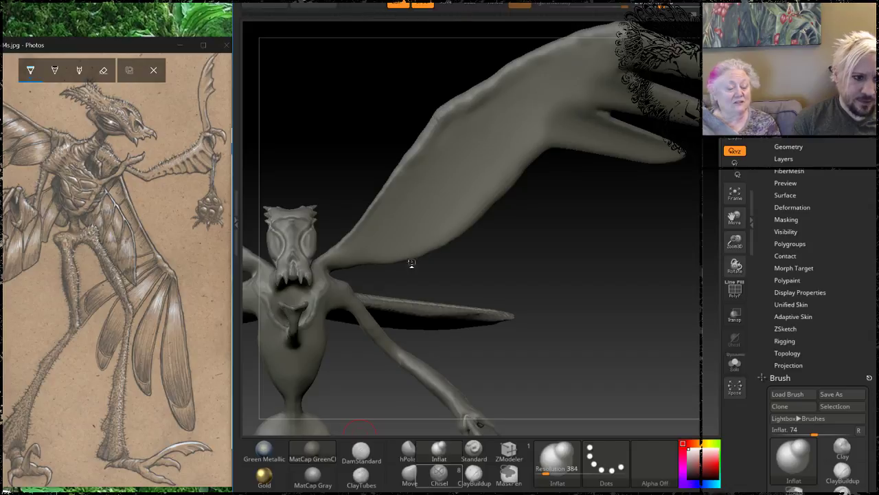
{"action": "mouse_move", "coordinate": [369, 249]}
{"action": "left_mouse_down"}
{"action": "mouse_move", "coordinate": [481, 127]}
{"action": "mouse_move", "coordinate": [584, 73]}
{"action": "mouse_move", "coordinate": [613, 82]}
{"action": "left_mouse_up"}
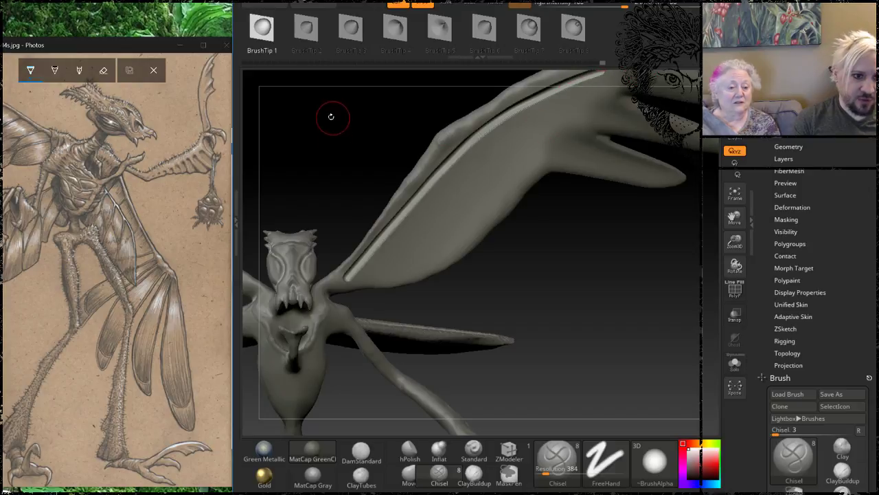
{"action": "mouse_move", "coordinate": [329, 114]}
{"action": "left_mouse_down"}
{"action": "mouse_move", "coordinate": [388, 144]}
{"action": "mouse_move", "coordinate": [423, 270]}
{"action": "mouse_move", "coordinate": [414, 309]}
{"action": "left_mouse_up"}
{"action": "key", "text": "shift"}
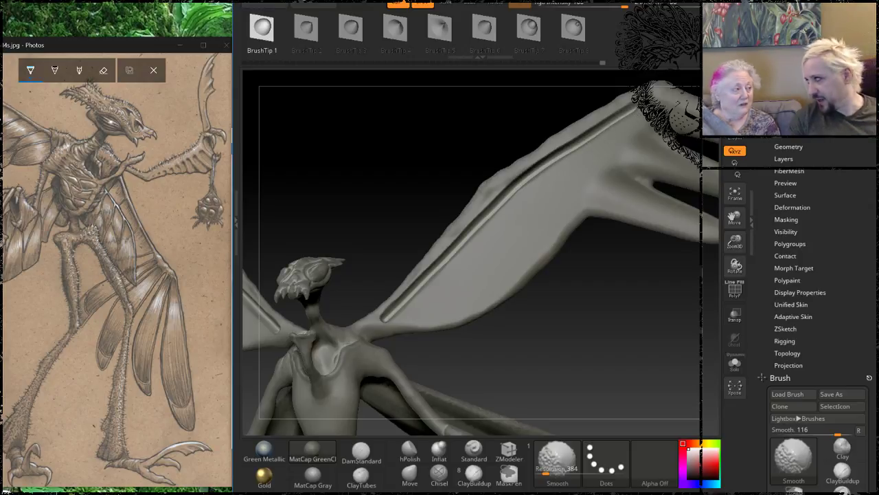
{"action": "mouse_move", "coordinate": [608, 129]}
{"action": "left_mouse_down", "text": "shift"}
{"action": "mouse_move", "coordinate": [595, 125]}
{"action": "mouse_move", "coordinate": [549, 150]}
{"action": "mouse_move", "coordinate": [510, 196]}
{"action": "left_mouse_up", "text": "shift"}
{"action": "mouse_move", "coordinate": [480, 222]}
{"action": "left_mouse_down", "text": "shift"}
{"action": "mouse_move", "coordinate": [430, 287]}
{"action": "mouse_move", "coordinate": [383, 317]}
{"action": "mouse_move", "coordinate": [423, 283]}
{"action": "left_mouse_up", "text": "shift"}
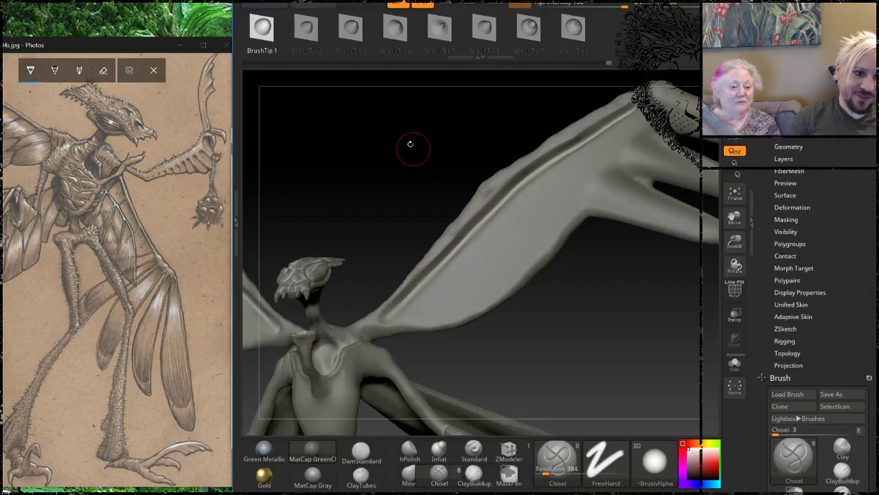
Smooth away the raised and sunken marks near the root on the back of the front wings.
{"action": "left_click_drag", "start_coordinate": [408, 144], "coordinate": [522, 196]}
{"action": "key", "text": "shift"}
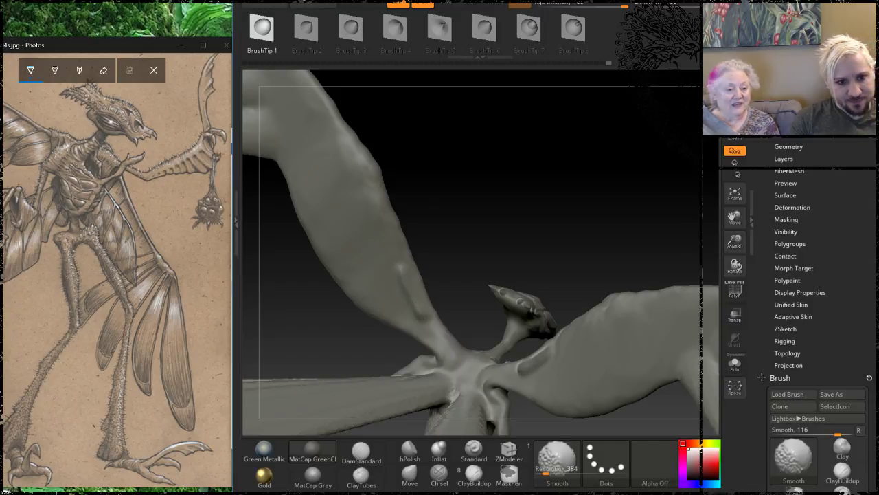
{"action": "left_click_drag", "start_coordinate": [446, 220], "coordinate": [472, 202]}
{"action": "key", "text": "shift"}
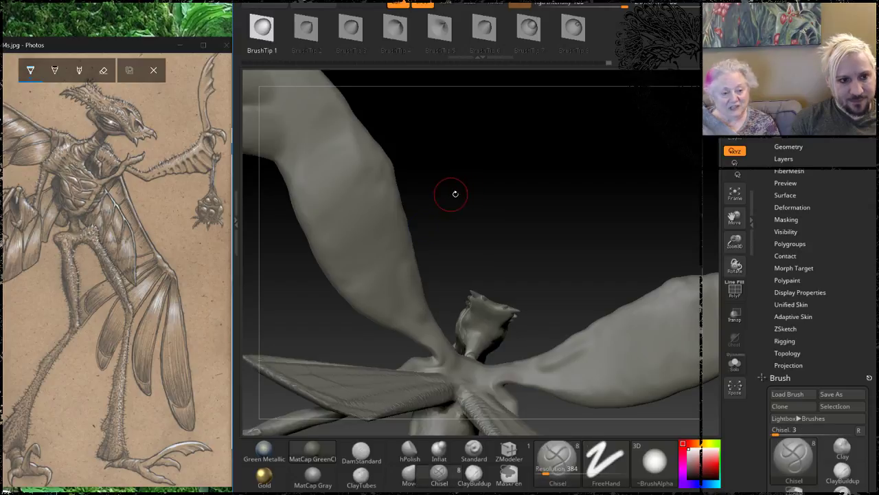
{"action": "left_click_drag", "start_coordinate": [456, 195], "coordinate": [492, 226]}
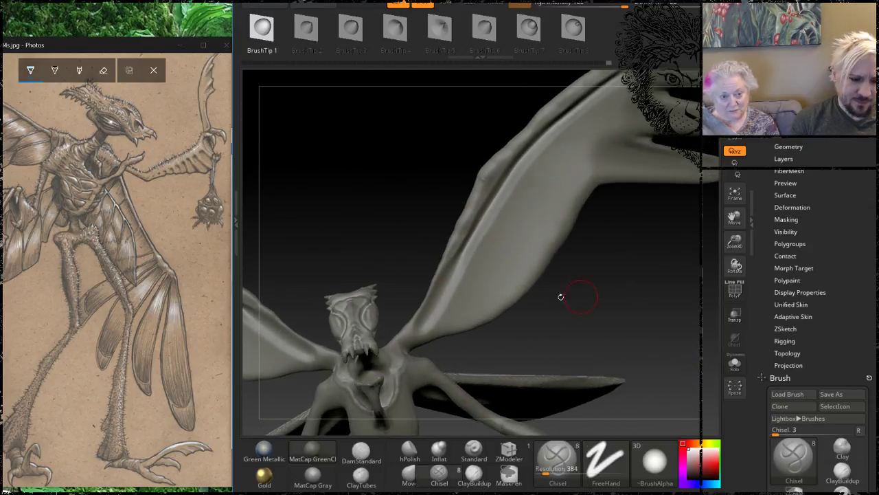
Thicken the wing's arm bone between the carved groove and the leading edge near the shoulder with the Inflate brush.
{"action": "left_click", "coordinate": [439, 451]}
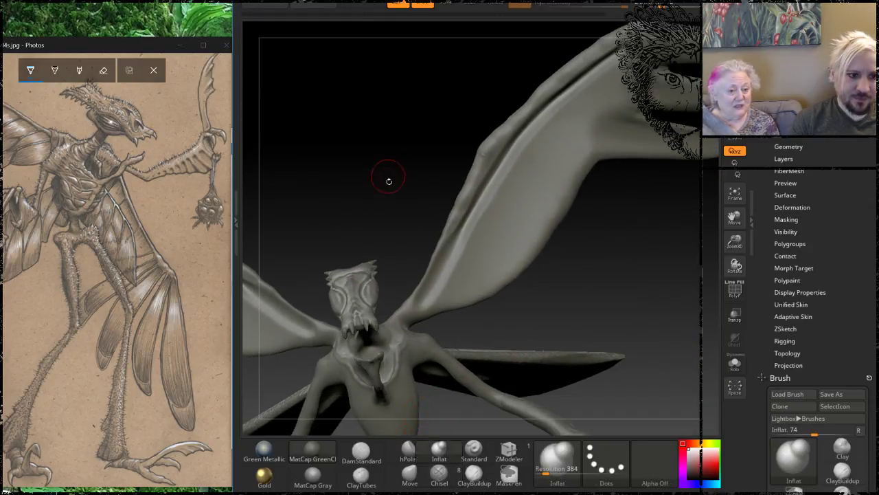
{"action": "left_click_drag", "start_coordinate": [414, 209], "coordinate": [455, 222], "text": "alt"}
{"action": "key", "text": "space"}
{"action": "left_click_drag", "start_coordinate": [428, 179], "coordinate": [420, 160]}
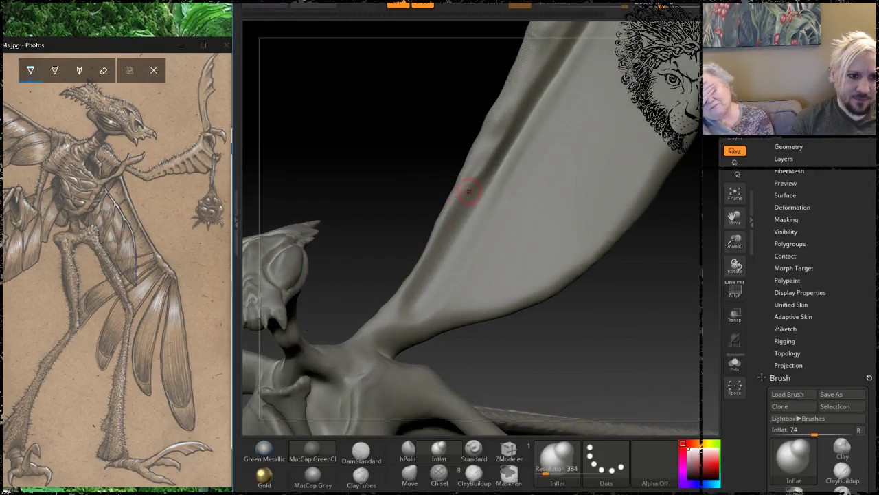
{"action": "key", "text": "space"}
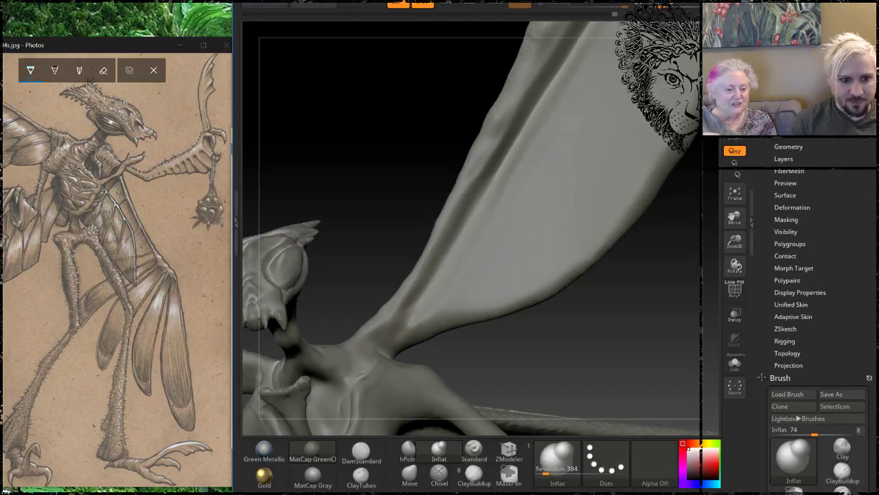
Smooth the rough surface of the wing's arm bone around the elbow bump on the leading edge.
{"action": "key", "text": "shift"}
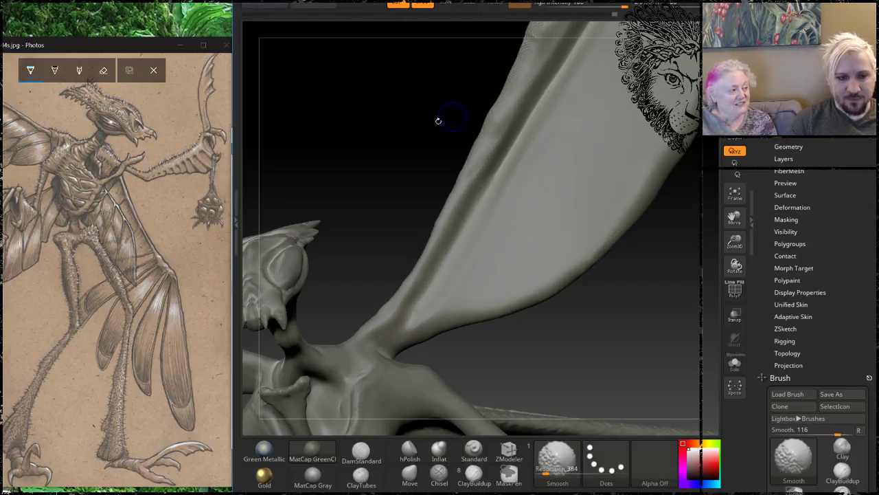
{"action": "left_click_drag", "start_coordinate": [438, 121], "coordinate": [373, 208]}
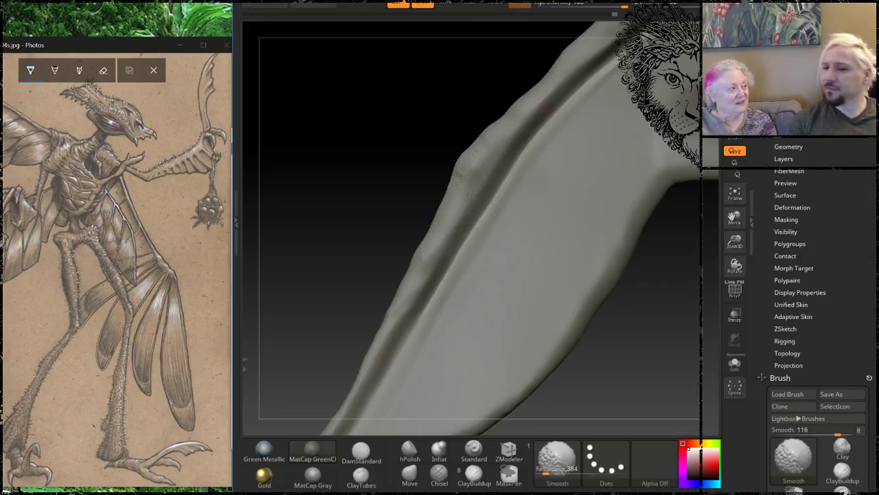
{"action": "left_click_drag", "start_coordinate": [406, 131], "coordinate": [529, 150]}
{"action": "key", "text": "shift"}
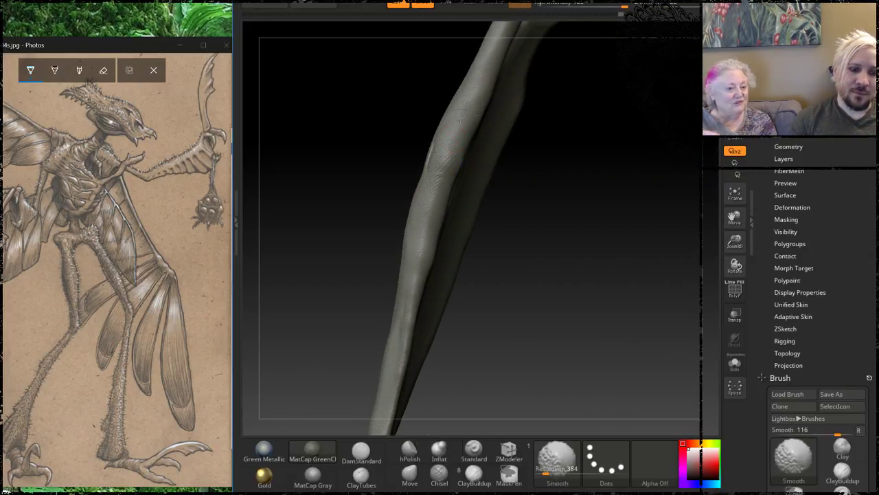
{"action": "left_click_drag", "start_coordinate": [395, 134], "coordinate": [488, 235]}
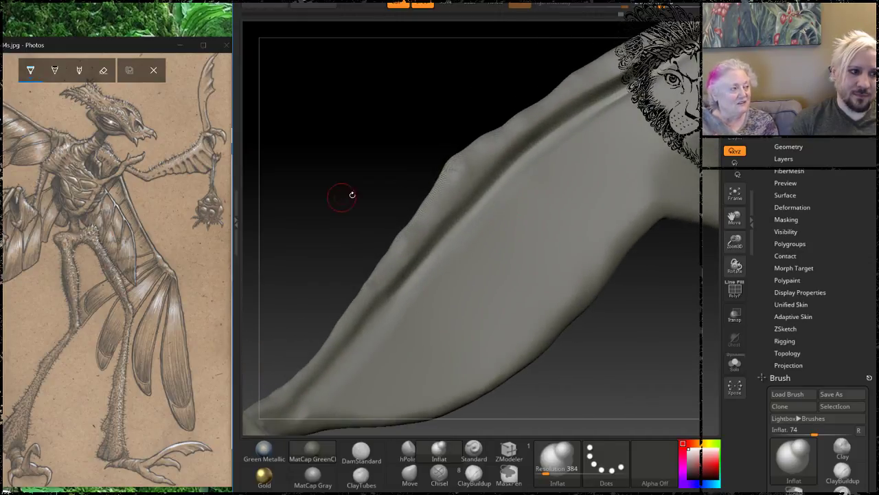
Bulge out the elbow joint on the front wing's arm bone with the Inflate brush, working from the front and the edge.
{"action": "left_click_drag", "start_coordinate": [343, 197], "coordinate": [346, 145], "text": "alt"}
{"action": "left_click_drag", "start_coordinate": [602, 283], "coordinate": [520, 275], "text": "alt"}
{"action": "key", "text": "space"}
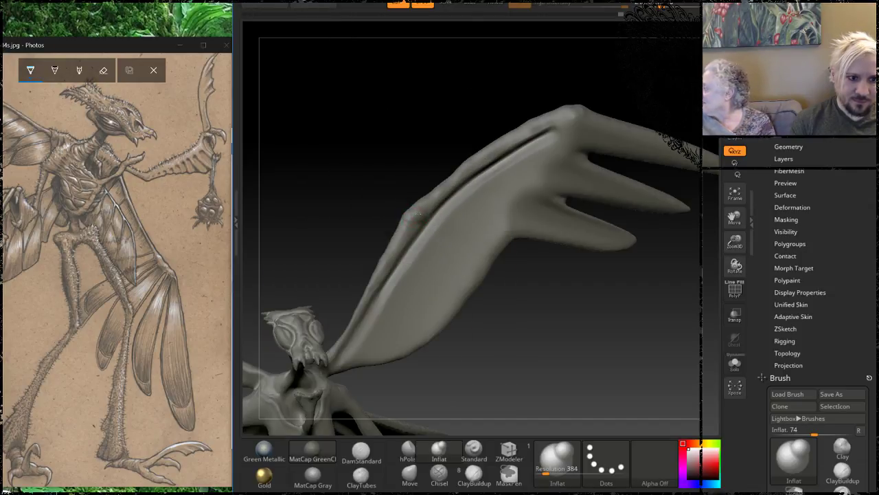
{"action": "left_click_drag", "start_coordinate": [390, 173], "coordinate": [518, 201]}
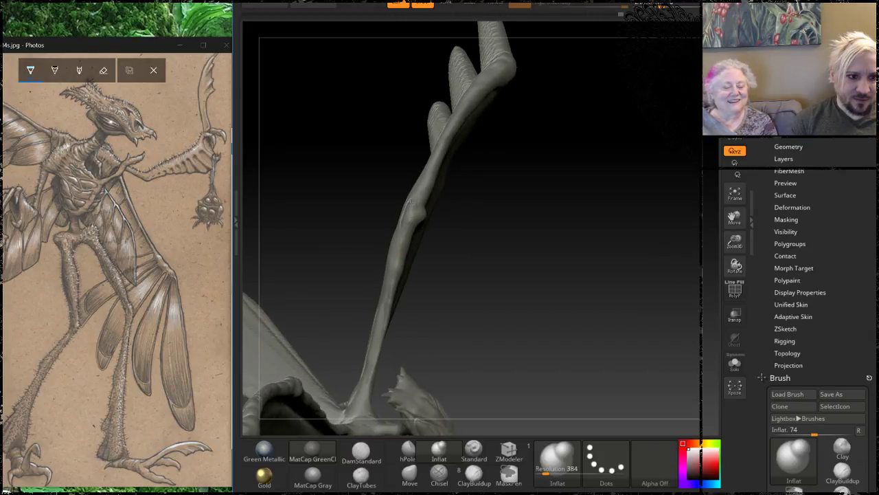
{"action": "left_click_drag", "start_coordinate": [491, 238], "coordinate": [418, 206]}
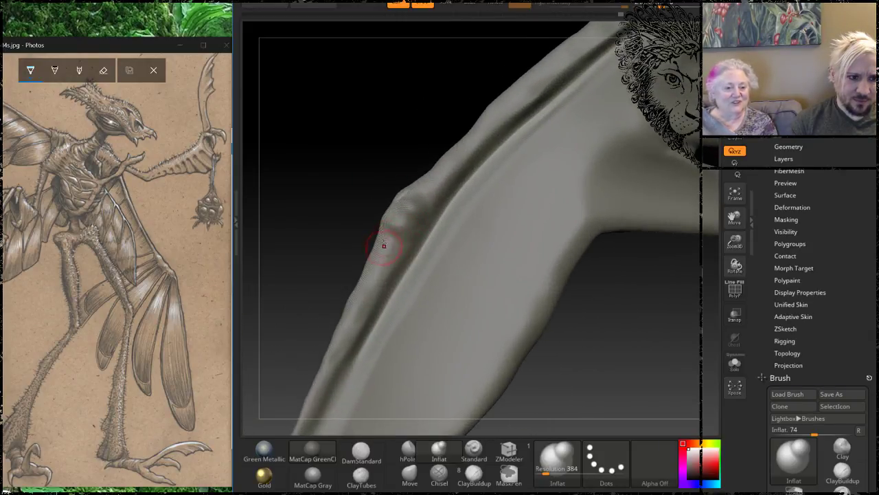
Smooth the front wing's arm bone between shoulder and elbow and the end of the groove at the wrist.
{"action": "left_click_drag", "start_coordinate": [349, 297], "coordinate": [349, 177]}
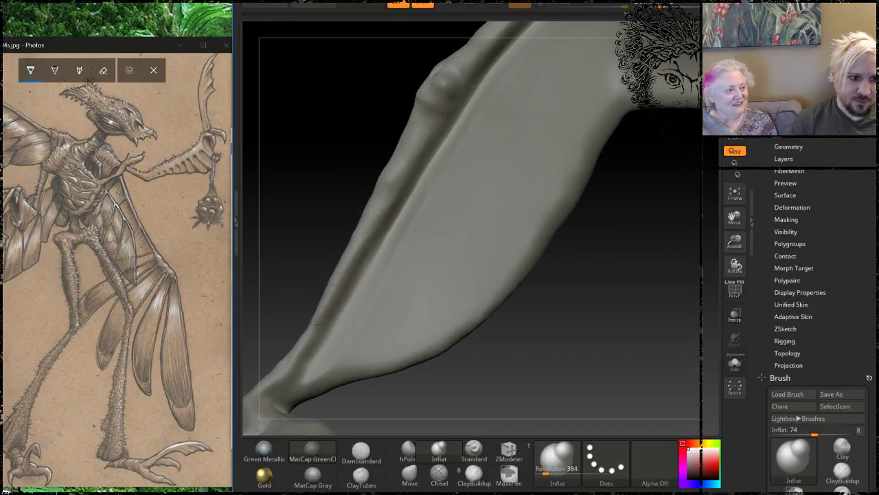
{"action": "mouse_move", "coordinate": [343, 171]}
{"action": "left_mouse_down"}
{"action": "mouse_move", "coordinate": [345, 194]}
{"action": "mouse_move", "coordinate": [374, 187]}
{"action": "left_mouse_up"}
{"action": "left_click_drag", "start_coordinate": [355, 289], "coordinate": [337, 314], "text": "shift"}
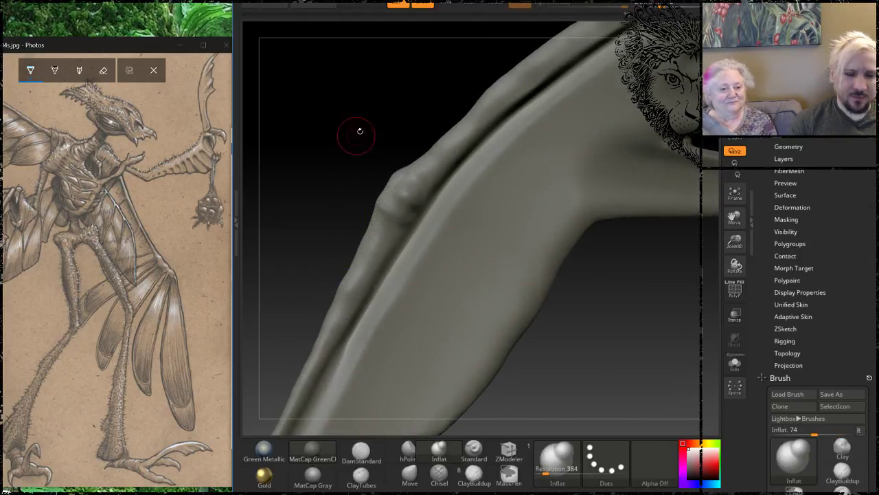
{"action": "mouse_move", "coordinate": [358, 145]}
{"action": "left_mouse_down"}
{"action": "mouse_move", "coordinate": [367, 142]}
{"action": "mouse_move", "coordinate": [339, 164]}
{"action": "mouse_move", "coordinate": [507, 163]}
{"action": "mouse_move", "coordinate": [497, 177]}
{"action": "mouse_move", "coordinate": [531, 175]}
{"action": "left_mouse_up"}
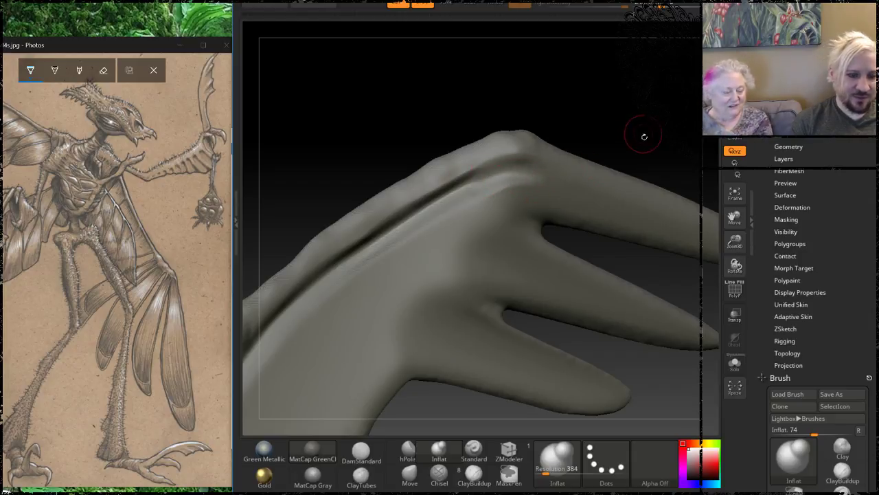
{"action": "left_click_drag", "start_coordinate": [644, 136], "coordinate": [472, 122]}
{"action": "key", "text": "shift"}
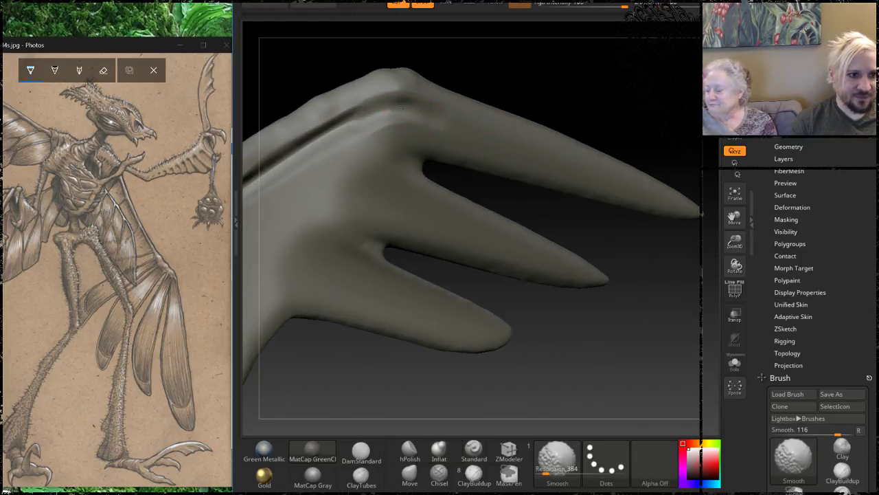
Pull the inner trailing edge of the hind wings into a row of overlapping scallops with the Move brush.
{"action": "mouse_move", "coordinate": [537, 71]}
{"action": "left_mouse_down", "text": "alt"}
{"action": "mouse_move", "coordinate": [570, 55]}
{"action": "mouse_move", "coordinate": [557, 26]}
{"action": "left_mouse_up", "text": "alt"}
{"action": "left_click_drag", "start_coordinate": [533, 227], "coordinate": [579, 133], "text": "alt"}
{"action": "mouse_move", "coordinate": [544, 162]}
{"action": "left_mouse_down"}
{"action": "mouse_move", "coordinate": [522, 176]}
{"action": "mouse_move", "coordinate": [555, 161]}
{"action": "mouse_move", "coordinate": [600, 189]}
{"action": "mouse_move", "coordinate": [573, 272]}
{"action": "mouse_move", "coordinate": [598, 309]}
{"action": "mouse_move", "coordinate": [653, 143]}
{"action": "mouse_move", "coordinate": [554, 206]}
{"action": "mouse_move", "coordinate": [562, 225]}
{"action": "left_mouse_up"}
{"action": "key", "text": "space"}
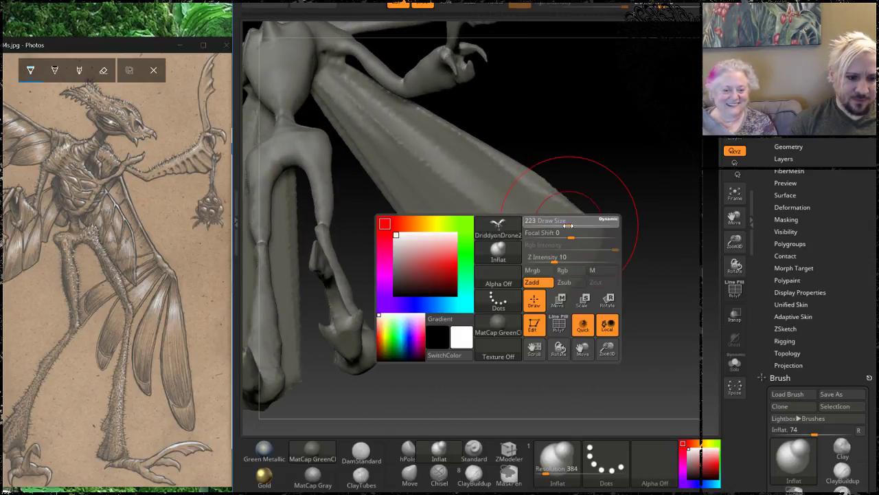
{"action": "left_click", "coordinate": [410, 474]}
{"action": "left_click_drag", "start_coordinate": [471, 329], "coordinate": [452, 234]}
{"action": "left_click_drag", "start_coordinate": [443, 264], "coordinate": [393, 182]}
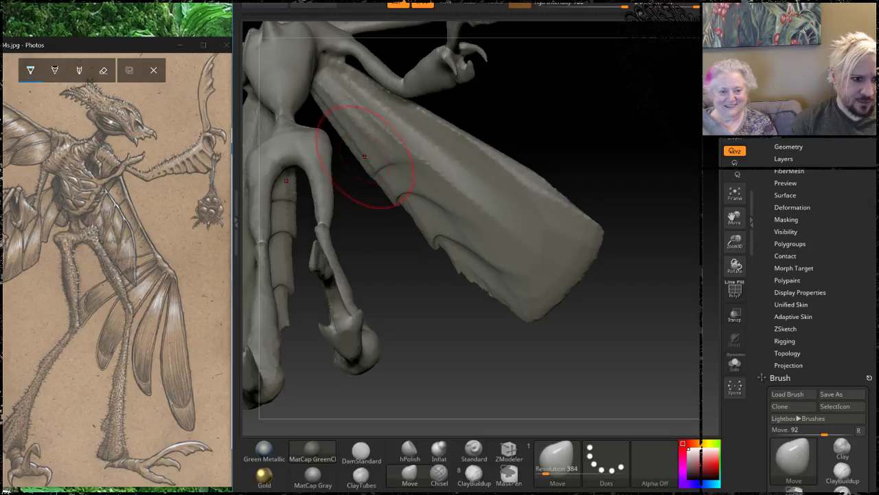
{"action": "left_click_drag", "start_coordinate": [364, 157], "coordinate": [347, 134]}
Push in the hind wing's lower edge near the tip and smooth the membrane's rough surface on both sides.
{"action": "left_click_drag", "start_coordinate": [516, 294], "coordinate": [513, 273]}
{"action": "key", "text": "shift"}
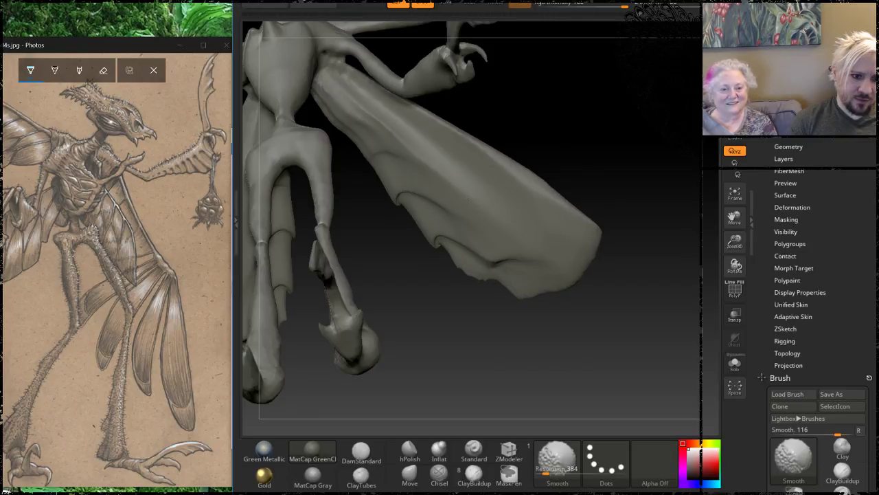
{"action": "mouse_move", "coordinate": [554, 112]}
{"action": "left_mouse_down"}
{"action": "mouse_move", "coordinate": [563, 252]}
{"action": "mouse_move", "coordinate": [533, 275]}
{"action": "left_mouse_up"}
{"action": "key", "text": "shift"}
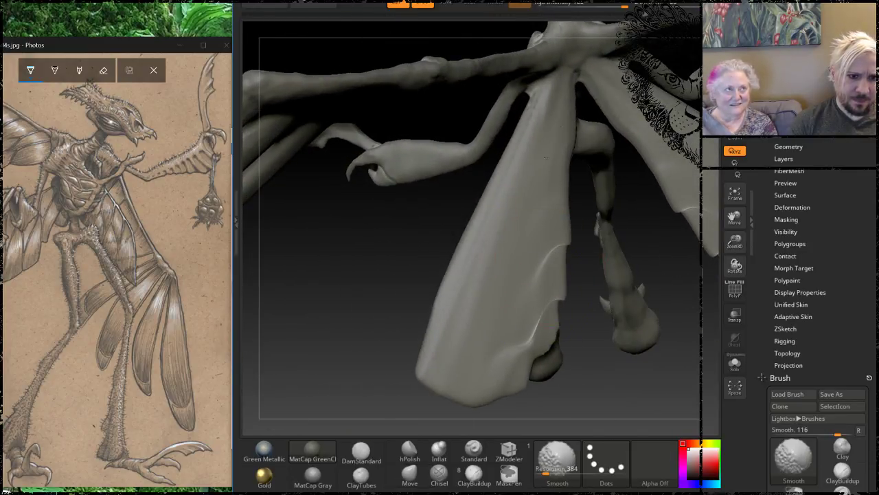
Deepen the hind wing's scallops into sharper points and push long folds into the membrane with the Move brush.
{"action": "mouse_move", "coordinate": [332, 320]}
{"action": "left_mouse_down"}
{"action": "mouse_move", "coordinate": [453, 318]}
{"action": "mouse_move", "coordinate": [584, 285]}
{"action": "mouse_move", "coordinate": [461, 325]}
{"action": "mouse_move", "coordinate": [489, 292]}
{"action": "left_mouse_up"}
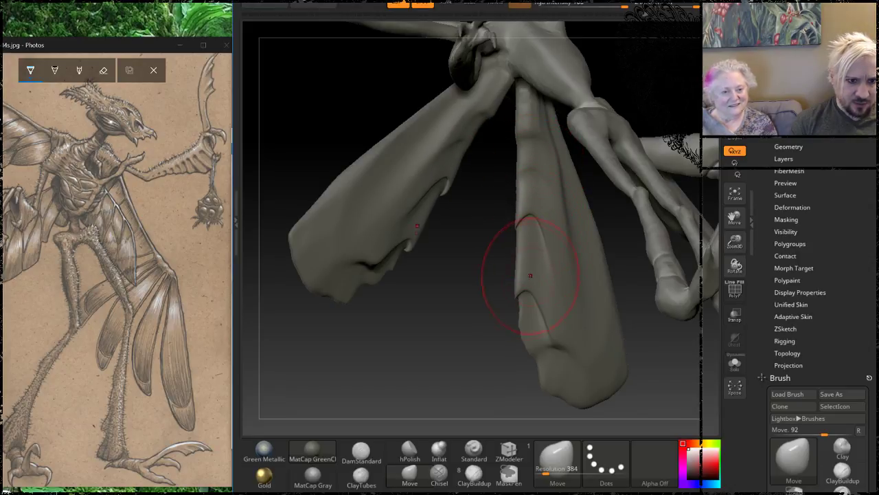
{"action": "mouse_move", "coordinate": [529, 275]}
{"action": "left_mouse_down"}
{"action": "mouse_move", "coordinate": [535, 257]}
{"action": "mouse_move", "coordinate": [530, 275]}
{"action": "mouse_move", "coordinate": [560, 336]}
{"action": "mouse_move", "coordinate": [586, 365]}
{"action": "left_mouse_up"}
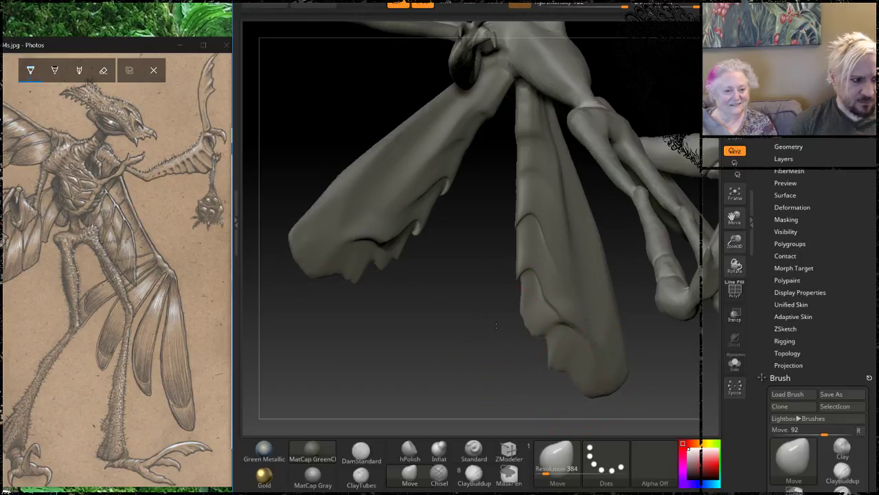
{"action": "mouse_move", "coordinate": [496, 316]}
{"action": "left_mouse_down"}
{"action": "mouse_move", "coordinate": [472, 241]}
{"action": "mouse_move", "coordinate": [570, 173]}
{"action": "mouse_move", "coordinate": [590, 192]}
{"action": "mouse_move", "coordinate": [525, 201]}
{"action": "left_mouse_up"}
{"action": "left_click_drag", "start_coordinate": [620, 223], "coordinate": [613, 196]}
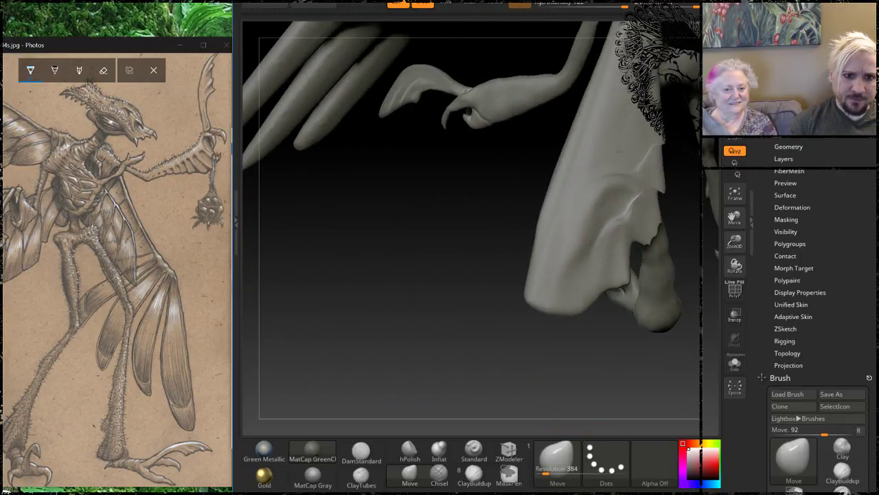
{"action": "mouse_move", "coordinate": [637, 169]}
{"action": "left_mouse_down"}
{"action": "mouse_move", "coordinate": [620, 119]}
{"action": "mouse_move", "coordinate": [639, 148]}
{"action": "left_mouse_up"}
{"action": "left_click_drag", "start_coordinate": [608, 199], "coordinate": [594, 148]}
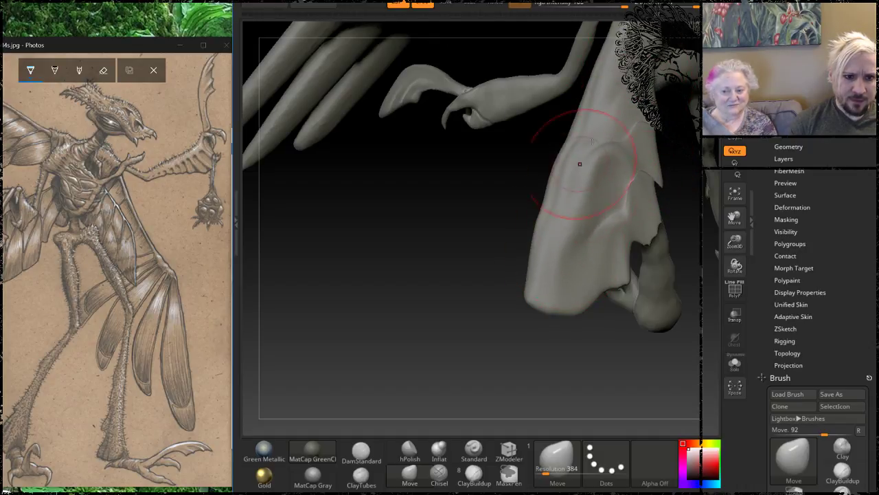
Refine the hind wing's folds toward the leading edge and smooth the ridges between the scallops.
{"action": "left_click_drag", "start_coordinate": [425, 276], "coordinate": [502, 279]}
{"action": "left_click_drag", "start_coordinate": [462, 311], "coordinate": [514, 245]}
{"action": "key", "text": "shift"}
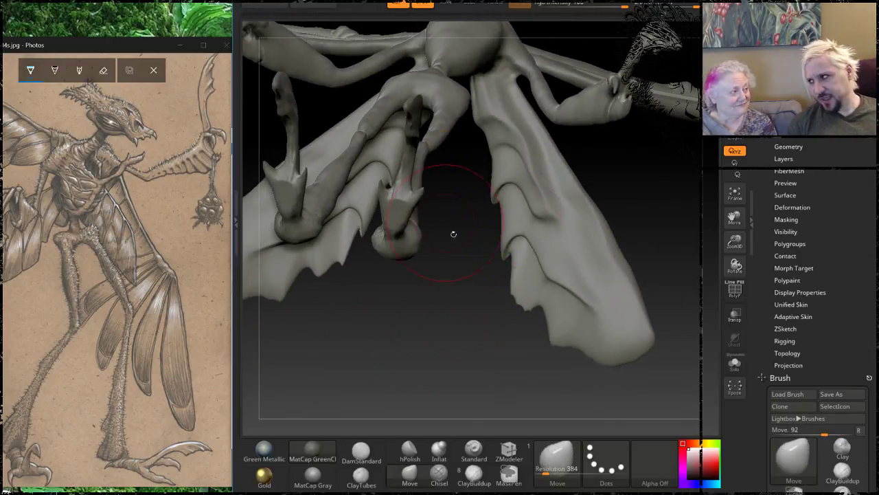
{"action": "mouse_move", "coordinate": [419, 324]}
{"action": "left_mouse_down"}
{"action": "mouse_move", "coordinate": [464, 311]}
{"action": "mouse_move", "coordinate": [434, 207]}
{"action": "left_mouse_up"}
{"action": "key", "text": "shift"}
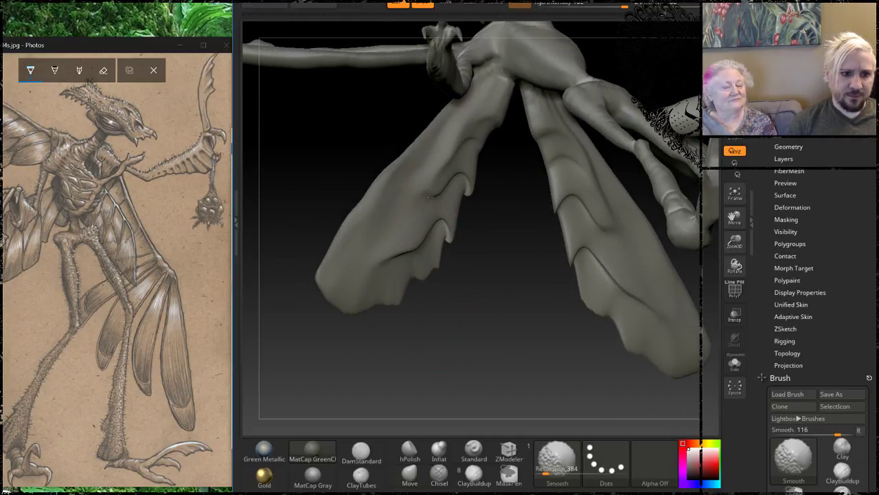
Smooth the front wing's surface where the finger-like tips branch off at the wrist.
{"action": "mouse_move", "coordinate": [513, 199]}
{"action": "left_mouse_down"}
{"action": "mouse_move", "coordinate": [458, 286]}
{"action": "mouse_move", "coordinate": [430, 257]}
{"action": "left_mouse_up"}
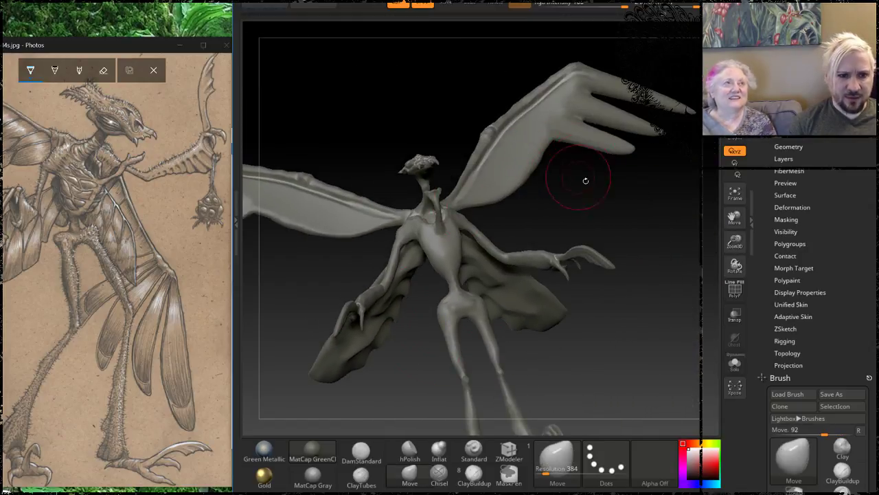
{"action": "left_click_drag", "start_coordinate": [587, 180], "coordinate": [506, 153]}
{"action": "key", "text": "shift"}
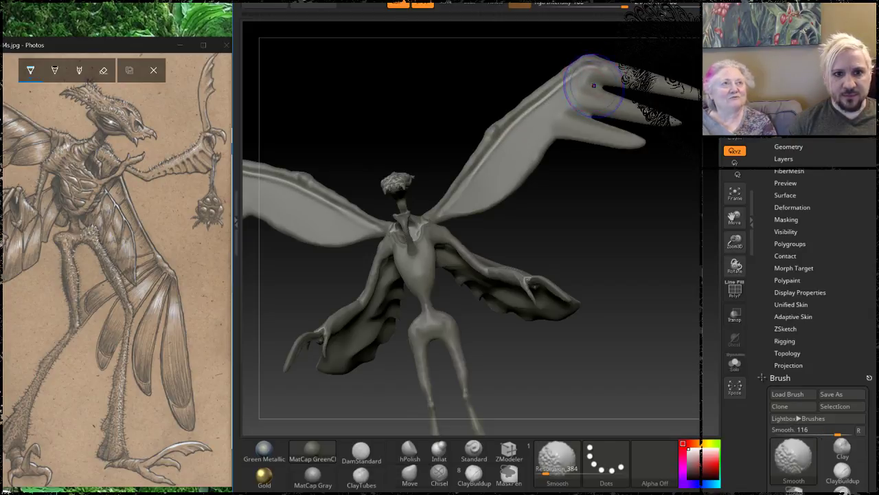
{"action": "left_click_drag", "start_coordinate": [584, 215], "coordinate": [584, 191]}
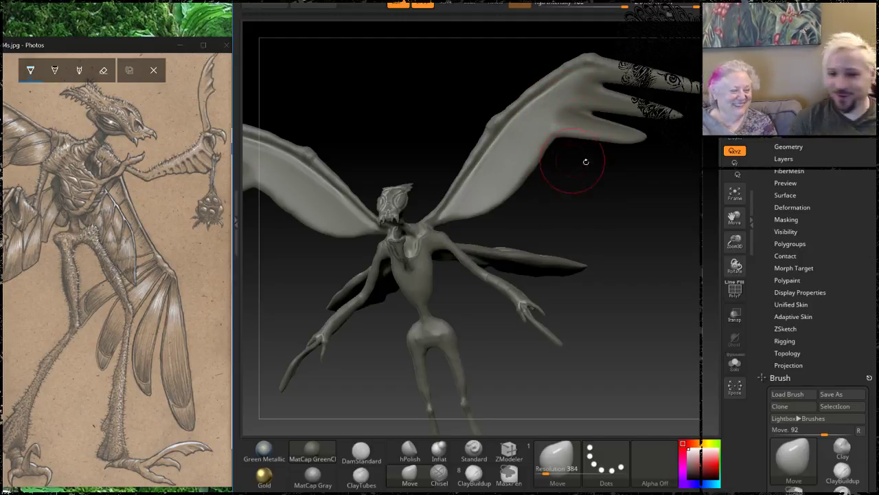
{"action": "mouse_move", "coordinate": [569, 191]}
{"action": "left_mouse_down"}
{"action": "mouse_move", "coordinate": [592, 206]}
{"action": "mouse_move", "coordinate": [593, 263]}
{"action": "mouse_move", "coordinate": [549, 300]}
{"action": "mouse_move", "coordinate": [607, 235]}
{"action": "mouse_move", "coordinate": [569, 215]}
{"action": "left_mouse_up"}
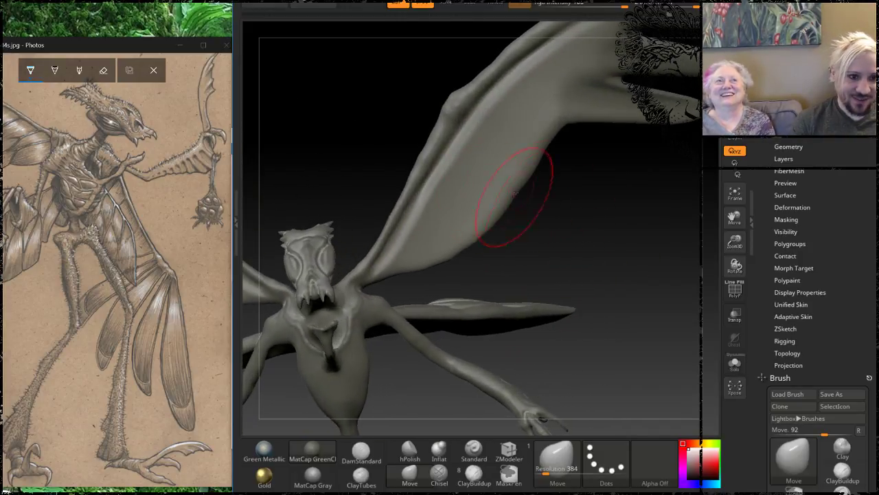
Pull the front wing membrane's trailing edge outward into a broad lobe and push a deep notch below the fingers with the Move brush.
{"action": "left_click_drag", "start_coordinate": [519, 197], "coordinate": [548, 204]}
{"action": "mouse_move", "coordinate": [483, 234]}
{"action": "left_mouse_down"}
{"action": "mouse_move", "coordinate": [458, 266]}
{"action": "mouse_move", "coordinate": [472, 282]}
{"action": "mouse_move", "coordinate": [526, 254]}
{"action": "left_mouse_up"}
{"action": "mouse_move", "coordinate": [527, 202]}
{"action": "left_mouse_down"}
{"action": "mouse_move", "coordinate": [551, 154]}
{"action": "mouse_move", "coordinate": [556, 171]}
{"action": "mouse_move", "coordinate": [570, 147]}
{"action": "left_mouse_up"}
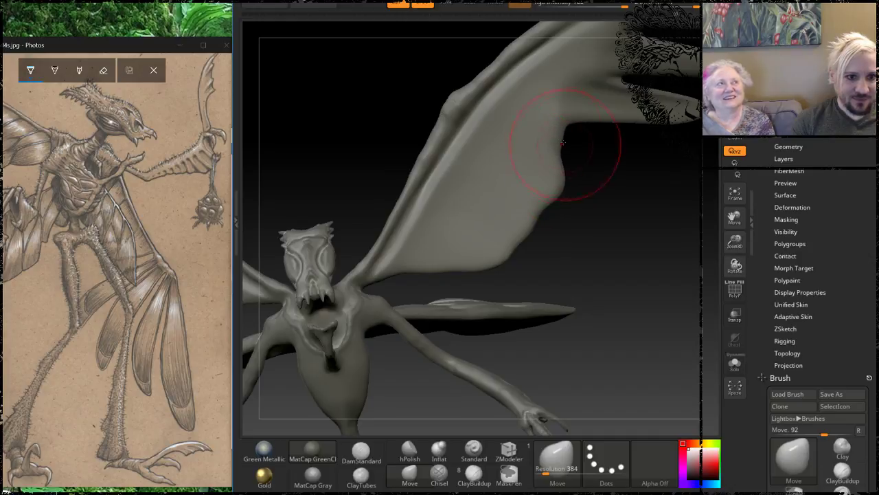
{"action": "left_click_drag", "start_coordinate": [515, 122], "coordinate": [474, 113]}
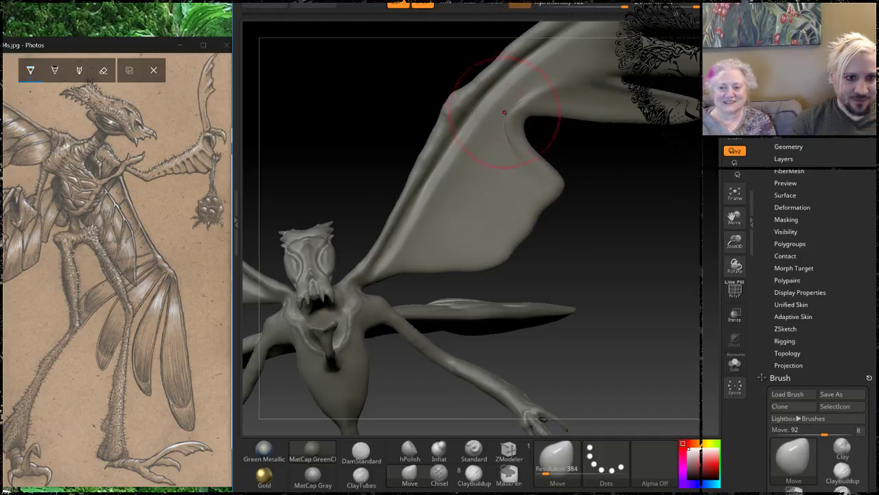
{"action": "mouse_move", "coordinate": [584, 152]}
{"action": "left_mouse_down"}
{"action": "mouse_move", "coordinate": [660, 155]}
{"action": "mouse_move", "coordinate": [576, 141]}
{"action": "left_mouse_up"}
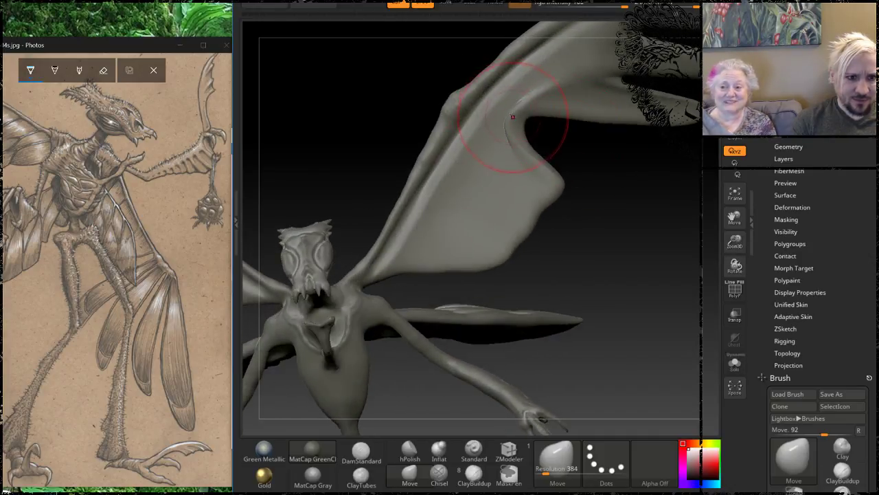
{"action": "left_click_drag", "start_coordinate": [512, 117], "coordinate": [483, 100]}
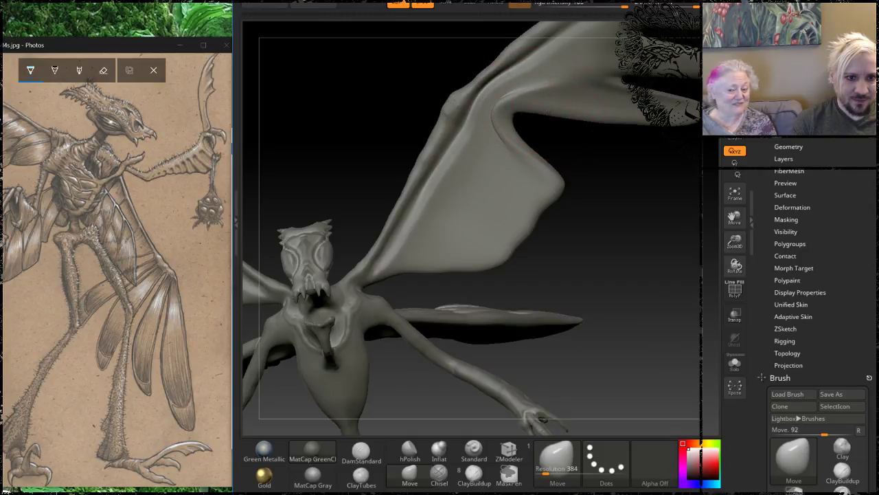
Smooth the front wing around the new membrane notch and along the arm bone beside it.
{"action": "left_click_drag", "start_coordinate": [593, 137], "coordinate": [598, 202]}
{"action": "key", "text": "shift"}
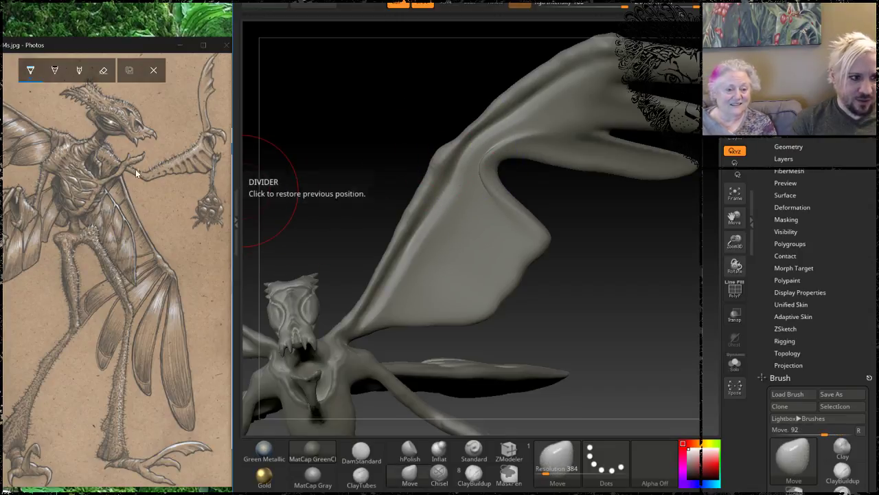
{"action": "left_click_drag", "start_coordinate": [367, 144], "coordinate": [530, 167]}
{"action": "key", "text": "shift"}
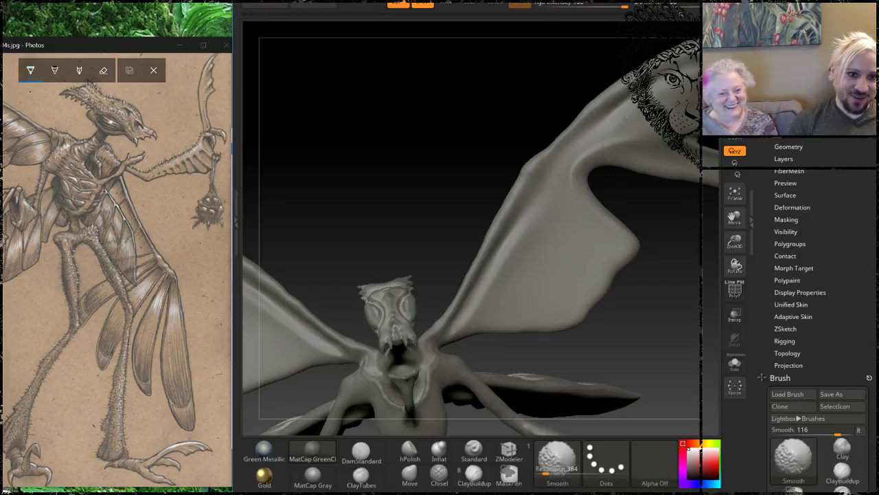
Examine the whole creature's front and hind wings from several angles against the reference drawing.
{"action": "left_click_drag", "start_coordinate": [396, 177], "coordinate": [494, 162], "text": "alt"}
{"action": "mouse_move", "coordinate": [444, 140]}
{"action": "left_mouse_down"}
{"action": "mouse_move", "coordinate": [492, 195]}
{"action": "mouse_move", "coordinate": [491, 126]}
{"action": "left_mouse_up"}
{"action": "left_click_drag", "start_coordinate": [582, 128], "coordinate": [434, 132], "text": "alt"}
{"action": "left_click_drag", "start_coordinate": [473, 153], "coordinate": [460, 105]}
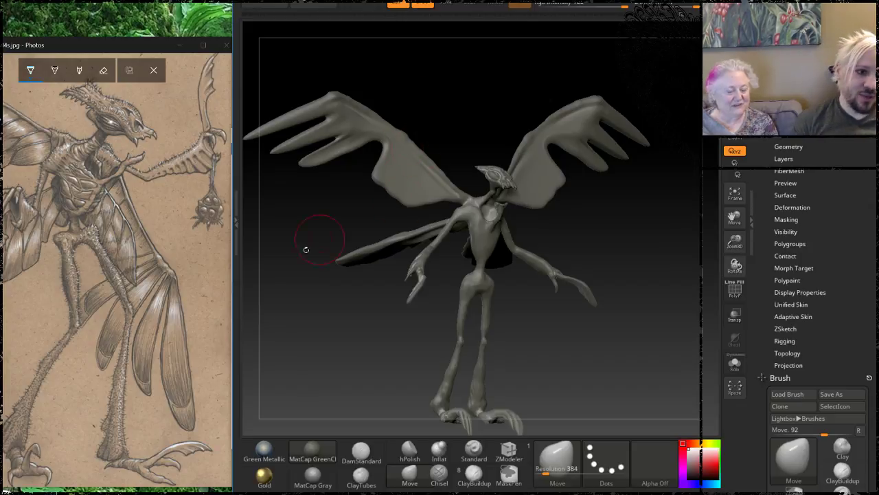
{"action": "mouse_move", "coordinate": [321, 245]}
{"action": "left_mouse_down"}
{"action": "mouse_move", "coordinate": [335, 243]}
{"action": "mouse_move", "coordinate": [332, 300]}
{"action": "mouse_move", "coordinate": [336, 252]}
{"action": "mouse_move", "coordinate": [481, 124]}
{"action": "left_mouse_up"}
{"action": "key", "text": "shift"}
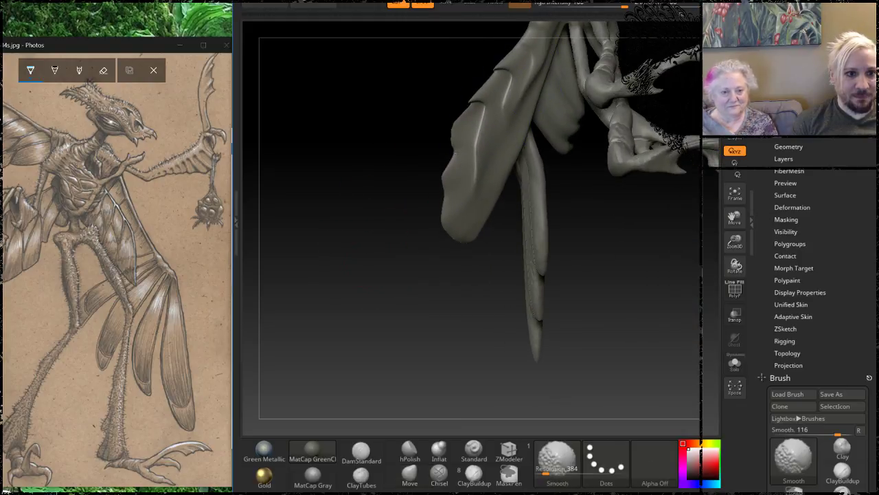
Build up the side of the creature's rib cage below the shoulder with the Inflate brush at a reduced draw size.
{"action": "mouse_move", "coordinate": [402, 92]}
{"action": "left_mouse_down", "text": "alt"}
{"action": "mouse_move", "coordinate": [373, 172]}
{"action": "mouse_move", "coordinate": [344, 206]}
{"action": "mouse_move", "coordinate": [378, 237]}
{"action": "mouse_move", "coordinate": [395, 288]}
{"action": "left_mouse_up", "text": "alt"}
{"action": "key", "text": "space"}
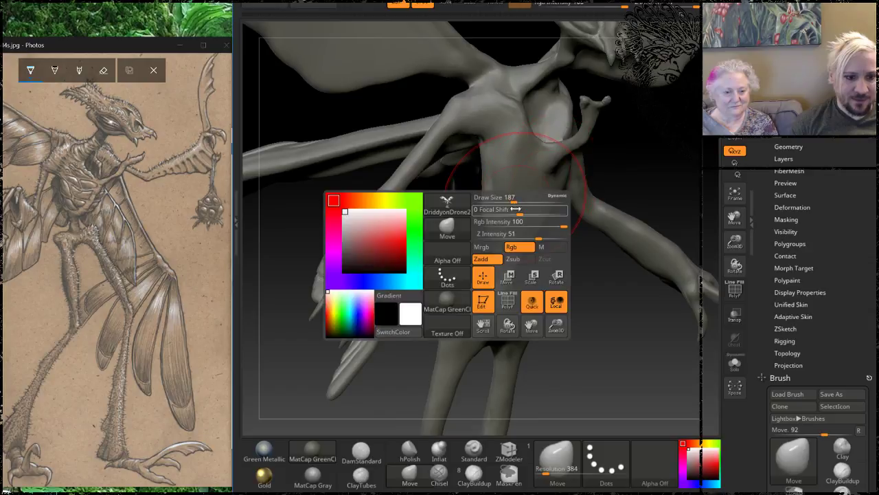
{"action": "left_click", "coordinate": [439, 450]}
{"action": "key", "text": "space"}
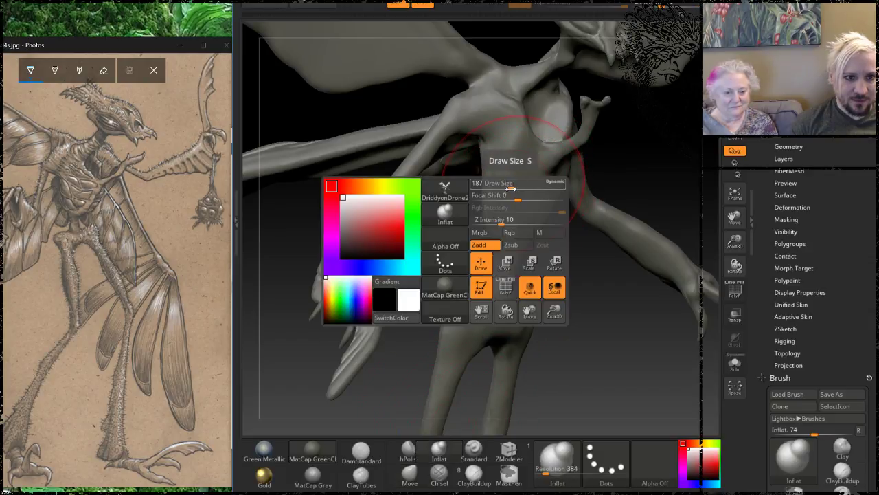
{"action": "mouse_move", "coordinate": [514, 184]}
{"action": "left_mouse_down"}
{"action": "mouse_move", "coordinate": [507, 185]}
{"action": "mouse_move", "coordinate": [512, 197]}
{"action": "left_mouse_up"}
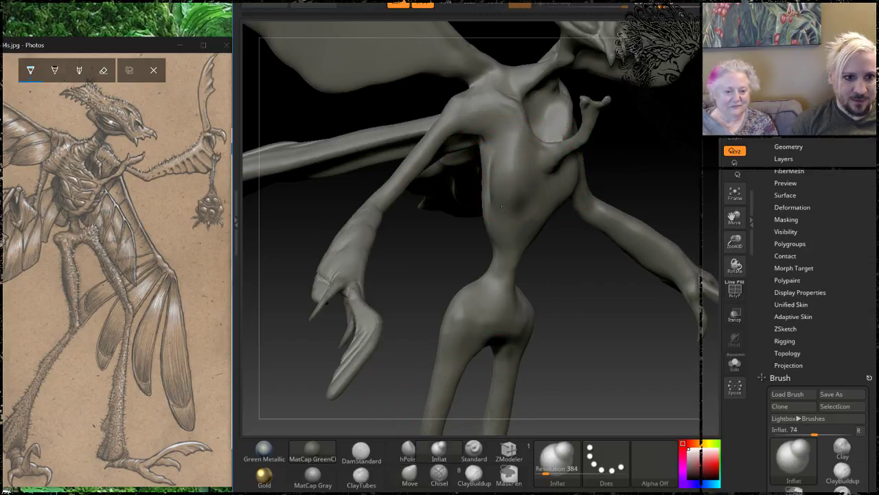
{"action": "left_click_drag", "start_coordinate": [503, 155], "coordinate": [511, 187]}
Inflate the chest around the armpit and lower ribs, and smooth the torso's surface below the wing roots.
{"action": "mouse_move", "coordinate": [616, 158]}
{"action": "left_mouse_down"}
{"action": "mouse_move", "coordinate": [650, 153]}
{"action": "mouse_move", "coordinate": [533, 221]}
{"action": "left_mouse_up"}
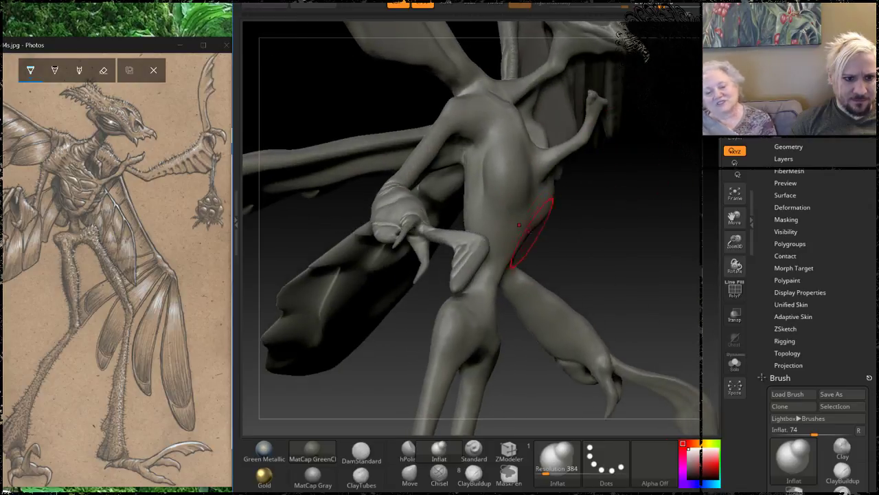
{"action": "mouse_move", "coordinate": [644, 202]}
{"action": "left_mouse_down"}
{"action": "mouse_move", "coordinate": [532, 233]}
{"action": "mouse_move", "coordinate": [547, 193]}
{"action": "left_mouse_up"}
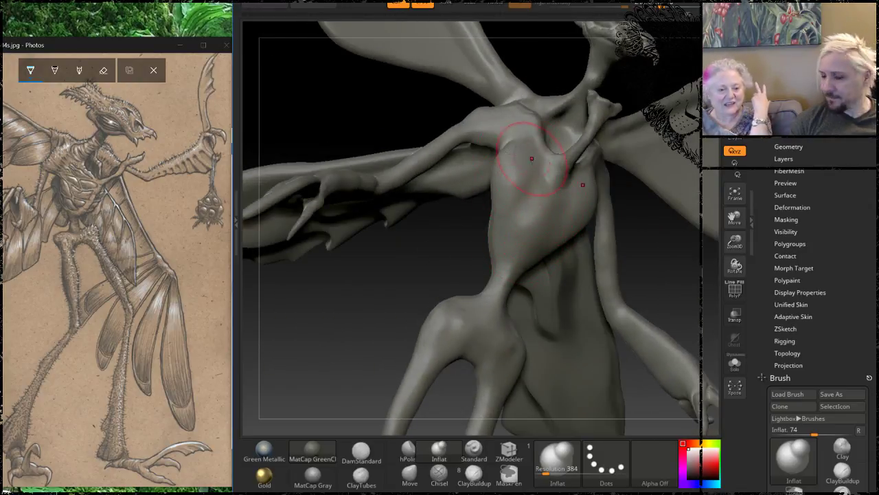
{"action": "mouse_move", "coordinate": [382, 275]}
{"action": "left_mouse_down"}
{"action": "mouse_move", "coordinate": [477, 227]}
{"action": "mouse_move", "coordinate": [489, 211]}
{"action": "mouse_move", "coordinate": [483, 200]}
{"action": "left_mouse_up"}
{"action": "mouse_move", "coordinate": [581, 228]}
{"action": "left_mouse_down"}
{"action": "mouse_move", "coordinate": [511, 222]}
{"action": "mouse_move", "coordinate": [491, 241]}
{"action": "mouse_move", "coordinate": [480, 213]}
{"action": "mouse_move", "coordinate": [474, 228]}
{"action": "mouse_move", "coordinate": [489, 218]}
{"action": "mouse_move", "coordinate": [582, 242]}
{"action": "left_mouse_up"}
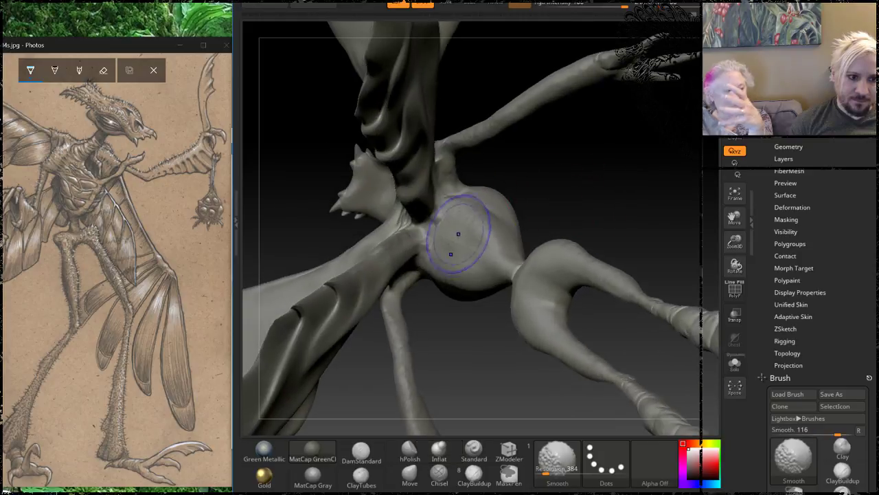
Smooth the side of the creature's rib cage and fill out its lower ribs and belly above the waist with the Inflate brush.
{"action": "left_click_drag", "start_coordinate": [460, 232], "coordinate": [461, 204], "text": "shift"}
{"action": "mouse_move", "coordinate": [571, 165]}
{"action": "left_mouse_down"}
{"action": "mouse_move", "coordinate": [579, 220]}
{"action": "mouse_move", "coordinate": [622, 213]}
{"action": "mouse_move", "coordinate": [655, 183]}
{"action": "mouse_move", "coordinate": [539, 184]}
{"action": "mouse_move", "coordinate": [515, 212]}
{"action": "left_mouse_up"}
{"action": "mouse_move", "coordinate": [499, 176]}
{"action": "left_mouse_down"}
{"action": "mouse_move", "coordinate": [506, 180]}
{"action": "mouse_move", "coordinate": [447, 210]}
{"action": "mouse_move", "coordinate": [487, 210]}
{"action": "left_mouse_up"}
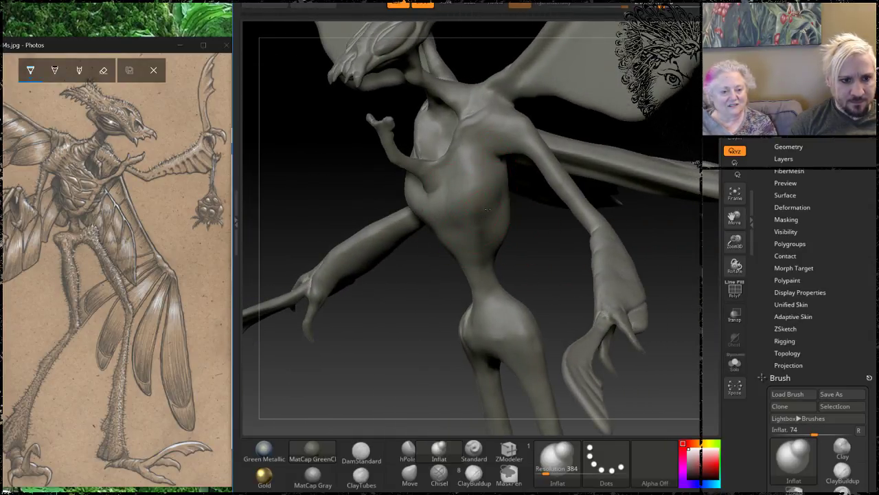
{"action": "mouse_move", "coordinate": [425, 298]}
{"action": "left_mouse_down"}
{"action": "mouse_move", "coordinate": [389, 291]}
{"action": "mouse_move", "coordinate": [371, 241]}
{"action": "mouse_move", "coordinate": [385, 245]}
{"action": "mouse_move", "coordinate": [409, 206]}
{"action": "left_mouse_up"}
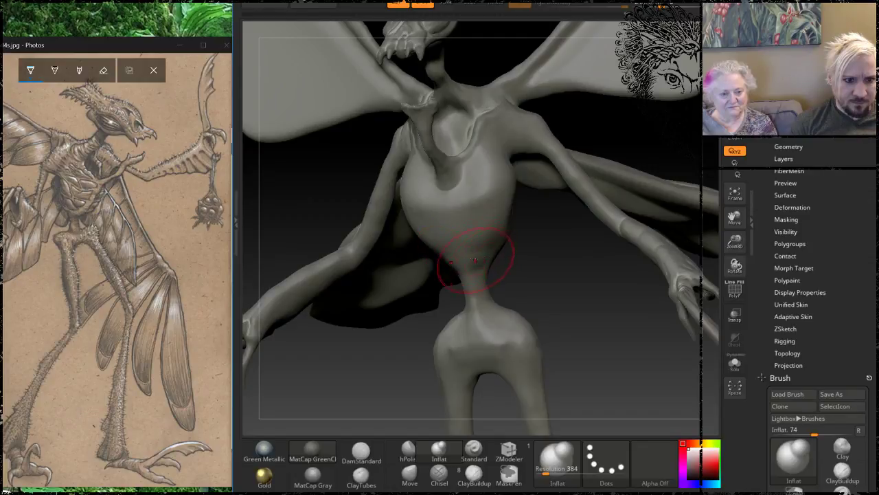
{"action": "mouse_move", "coordinate": [454, 258]}
{"action": "left_mouse_down"}
{"action": "mouse_move", "coordinate": [410, 269]}
{"action": "mouse_move", "coordinate": [432, 255]}
{"action": "mouse_move", "coordinate": [415, 252]}
{"action": "left_mouse_up"}
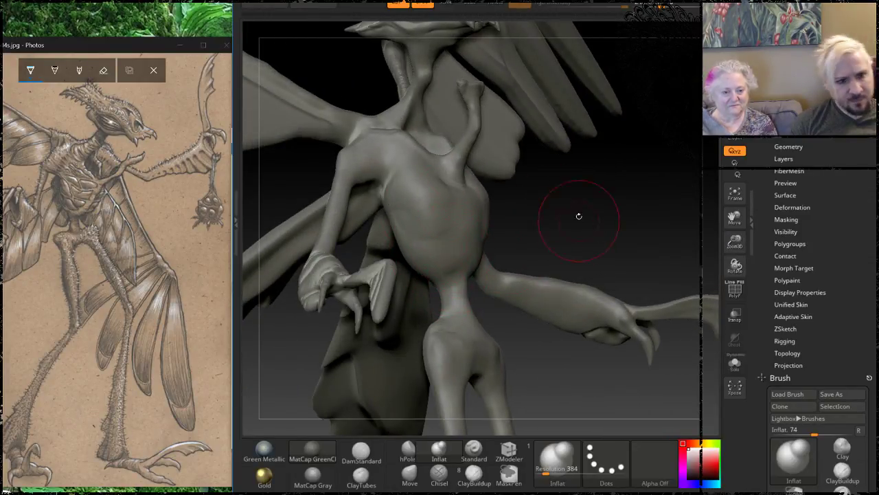
Save the creature tool over the existing DriddyonDrone2 file.
{"action": "left_click_drag", "start_coordinate": [579, 216], "coordinate": [618, 186]}
{"action": "left_click_drag", "start_coordinate": [609, 266], "coordinate": [618, 161], "text": "alt"}
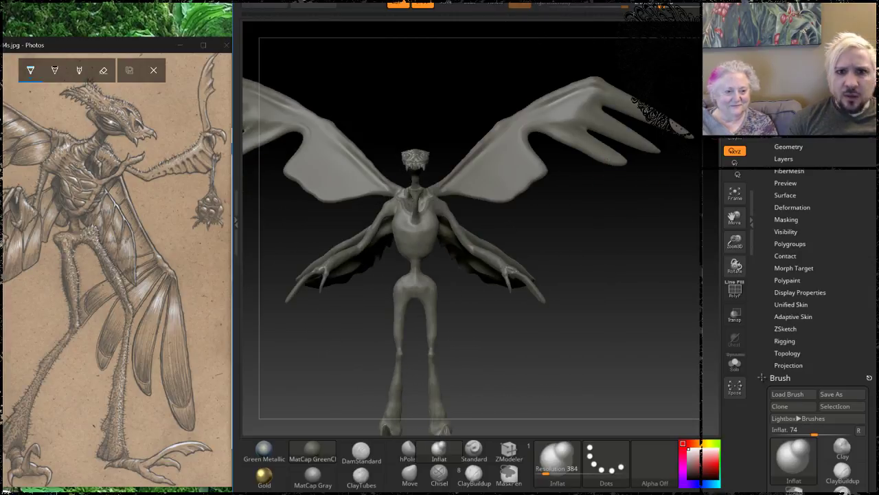
{"action": "key", "text": "ctrl+s"}
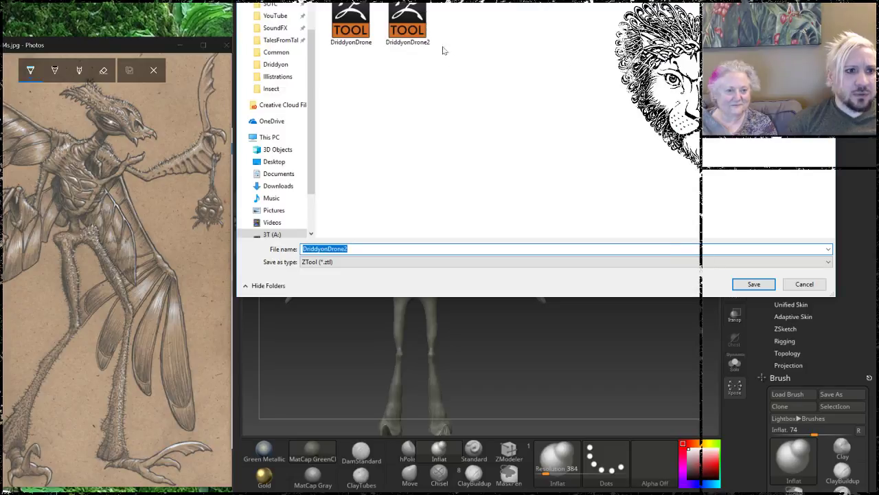
{"action": "left_click", "coordinate": [413, 24]}
{"action": "left_click", "coordinate": [754, 284]}
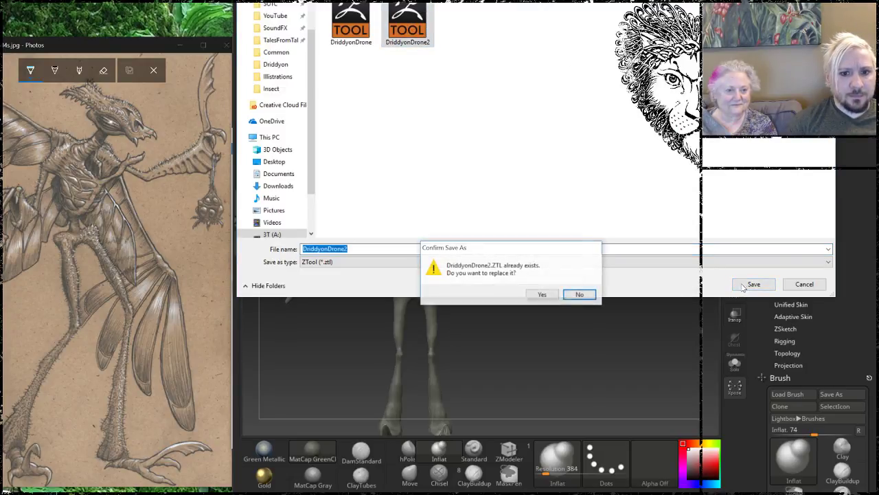
{"action": "left_click", "coordinate": [541, 294]}
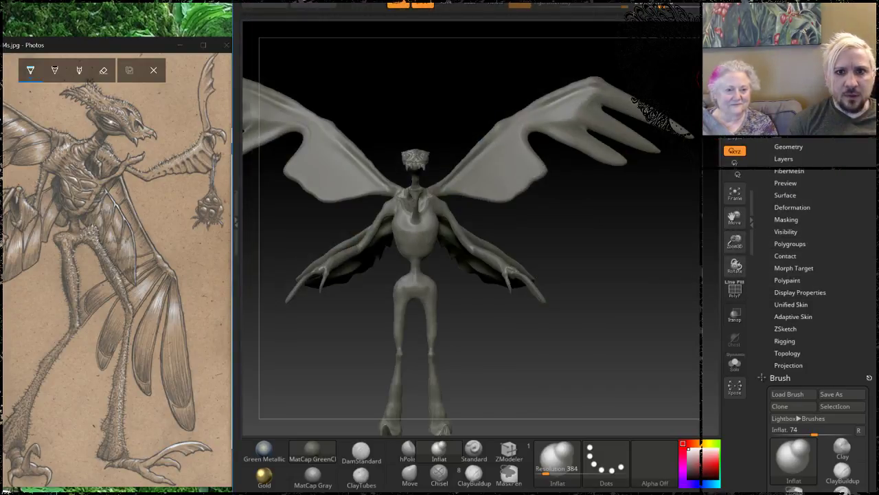
Save another copy of the creature tool under the file name DriddyonDronePosedRough.
{"action": "key", "text": "ctrl+s"}
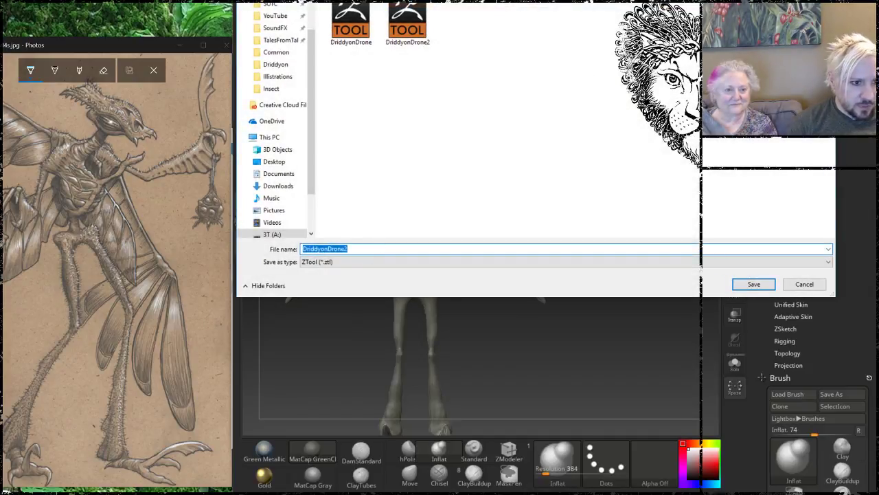
{"action": "left_click", "coordinate": [357, 248]}
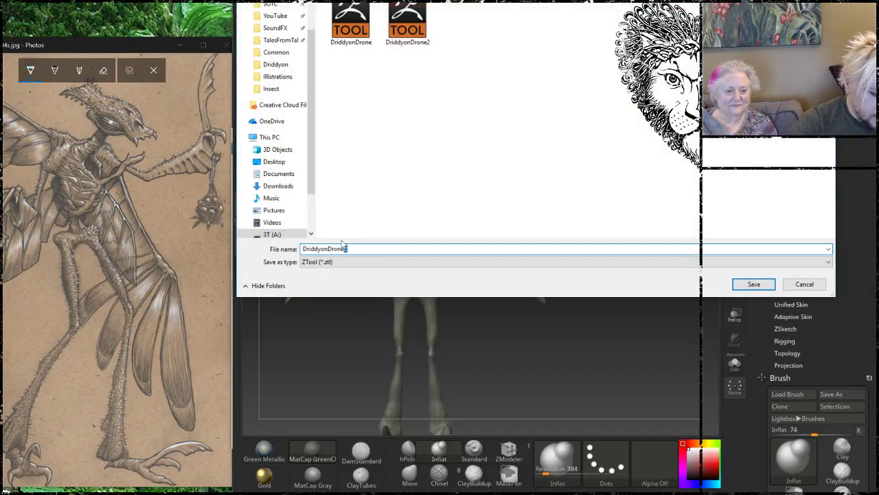
{"action": "type", "text": "PosedR"}
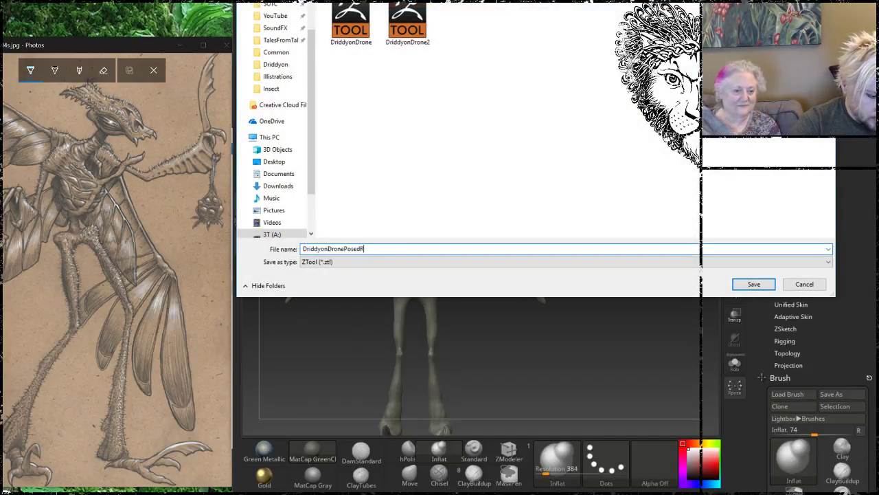
{"action": "type", "text": "ough"}
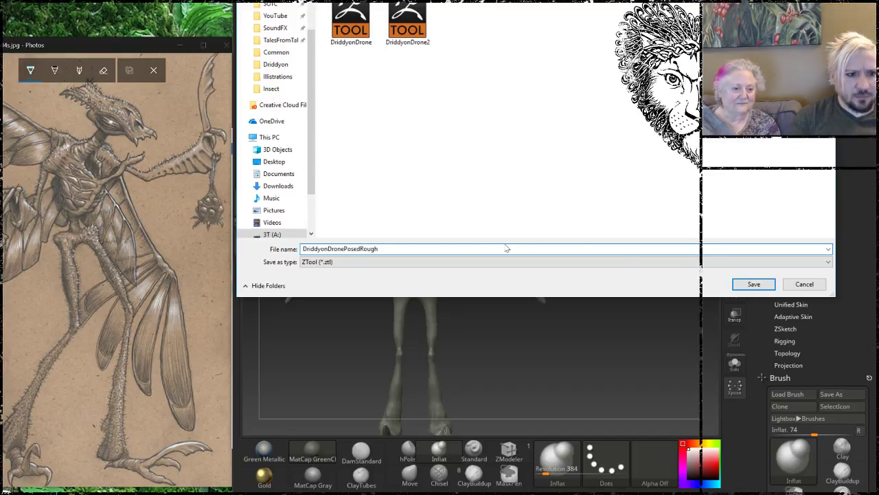
{"action": "left_click", "coordinate": [755, 286]}
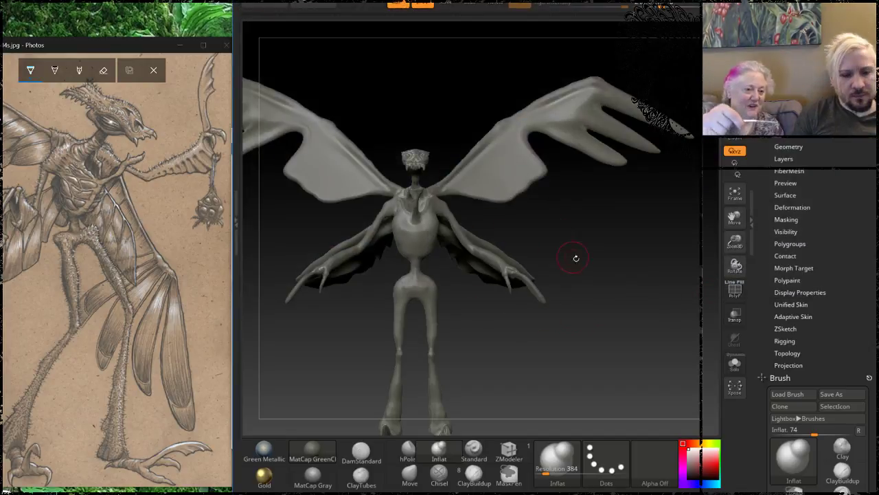
{"action": "left_click_drag", "start_coordinate": [583, 228], "coordinate": [607, 218]}
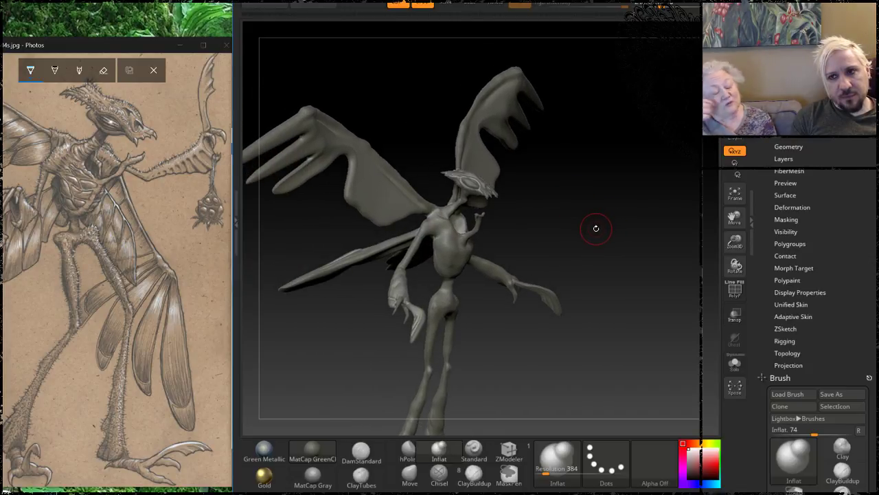
{"action": "left_click_drag", "start_coordinate": [566, 222], "coordinate": [563, 175]}
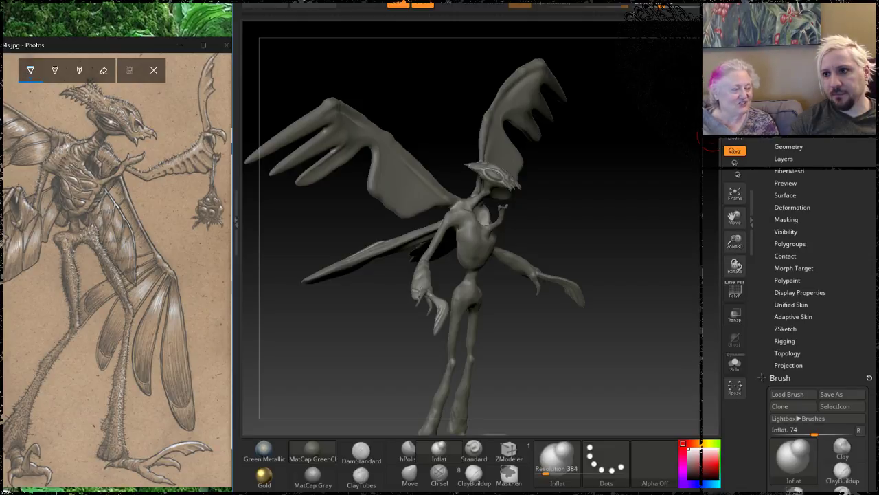
Switch to the web browser and look over the sentient species page listing the peoples of Talifar, dismissing the pop-up advert.
{"action": "left_click_drag", "start_coordinate": [878, 467], "coordinate": [496, 0]}
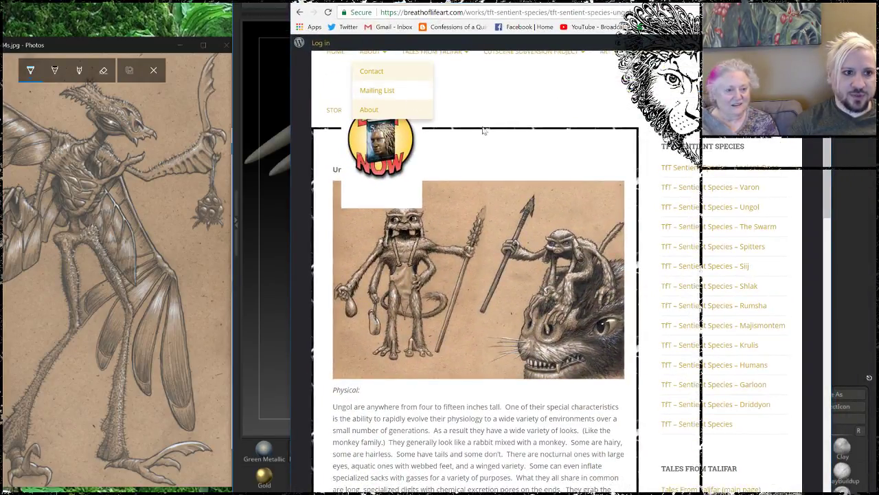
{"action": "left_click", "coordinate": [411, 97]}
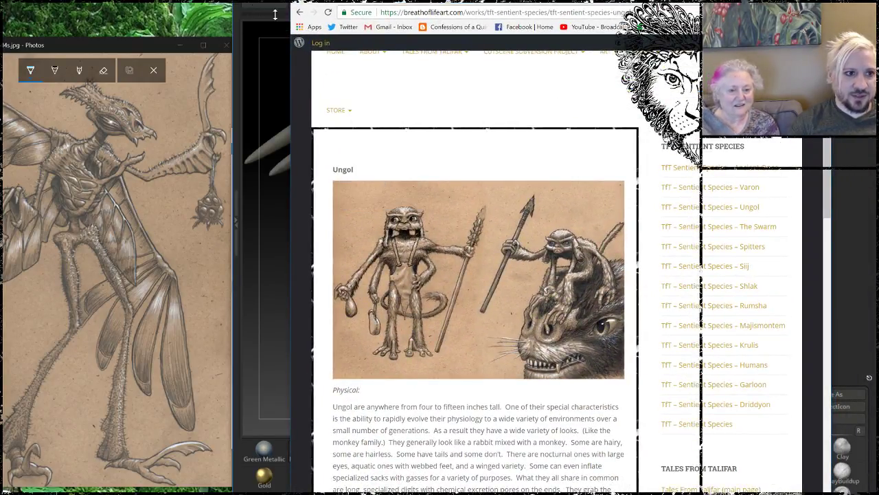
{"action": "left_click", "coordinate": [300, 12]}
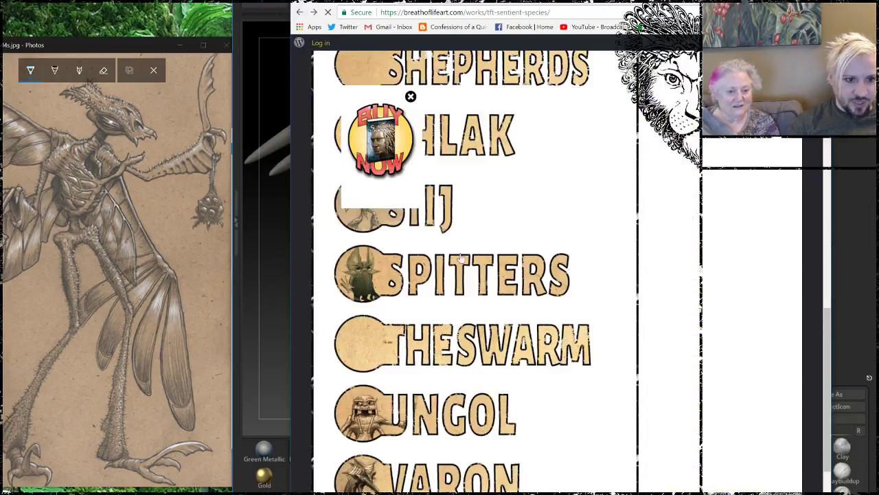
{"action": "scroll", "coordinate": [458, 198], "scroll_direction": "up", "scroll_amount": 8}
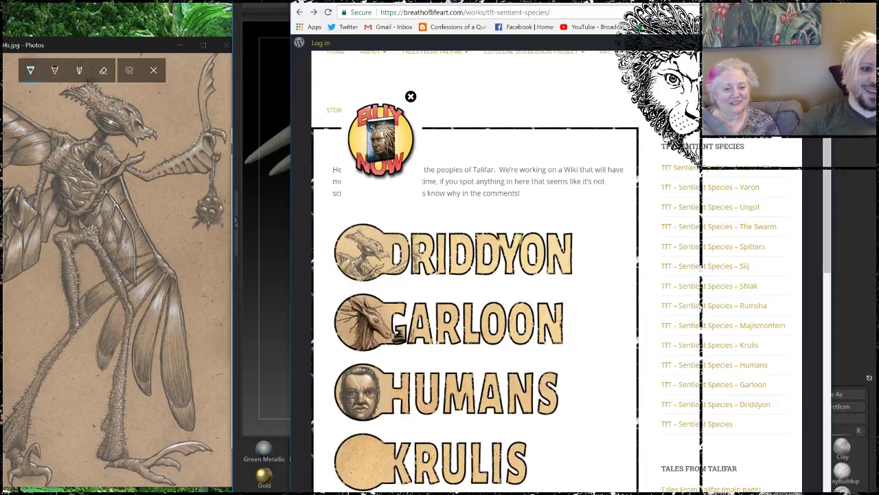
{"action": "left_click", "coordinate": [412, 97]}
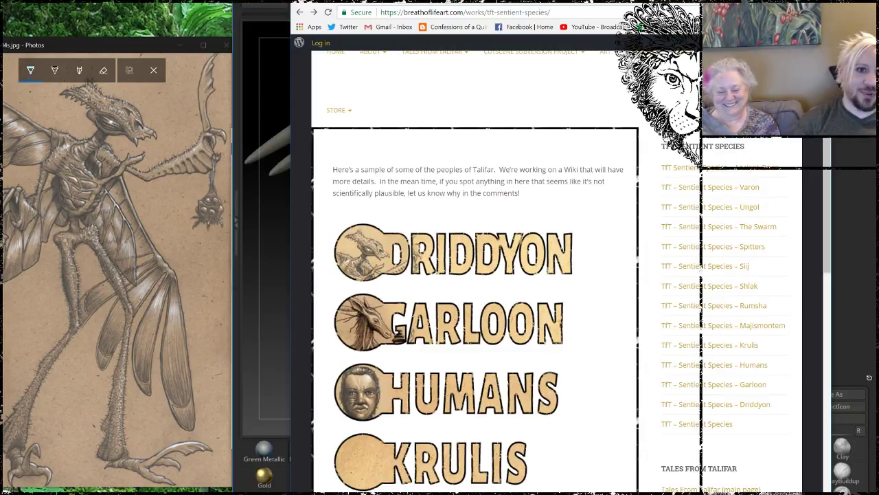
{"action": "left_click", "coordinate": [773, 2]}
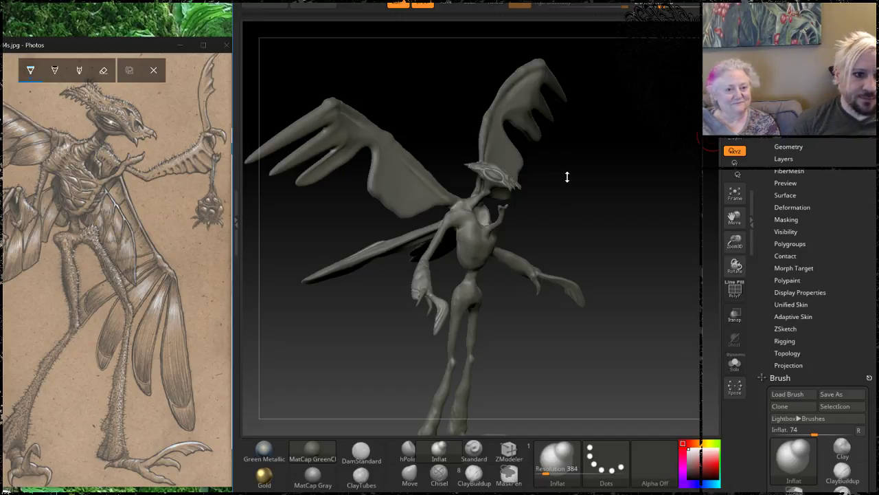
Minimize the reference drawing's window and close the start-up guide window behind it.
{"action": "mouse_move", "coordinate": [592, 174]}
{"action": "left_mouse_down"}
{"action": "mouse_move", "coordinate": [603, 202]}
{"action": "mouse_move", "coordinate": [543, 178]}
{"action": "mouse_move", "coordinate": [520, 154]}
{"action": "mouse_move", "coordinate": [582, 160]}
{"action": "mouse_move", "coordinate": [575, 189]}
{"action": "left_mouse_up"}
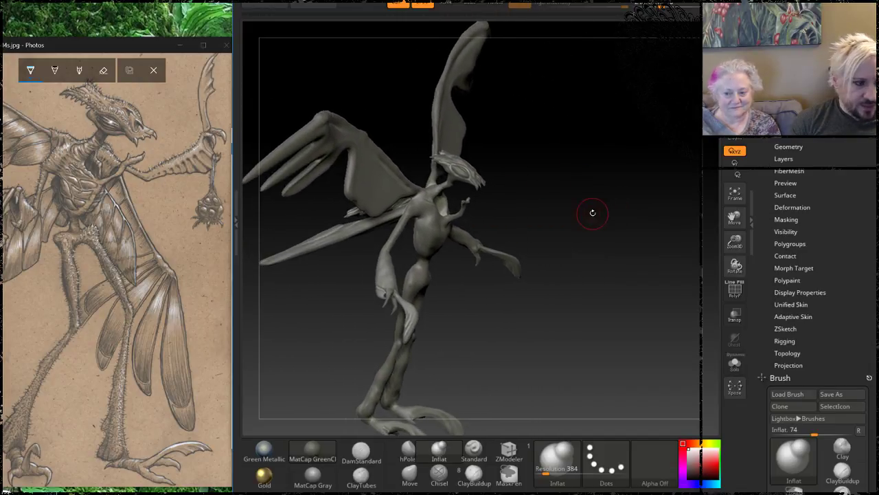
{"action": "left_click", "coordinate": [177, 46]}
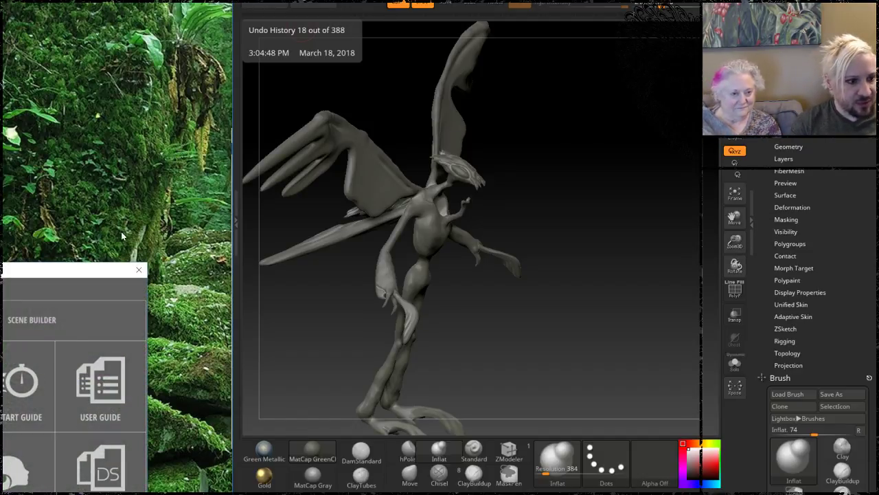
{"action": "left_click", "coordinate": [139, 270]}
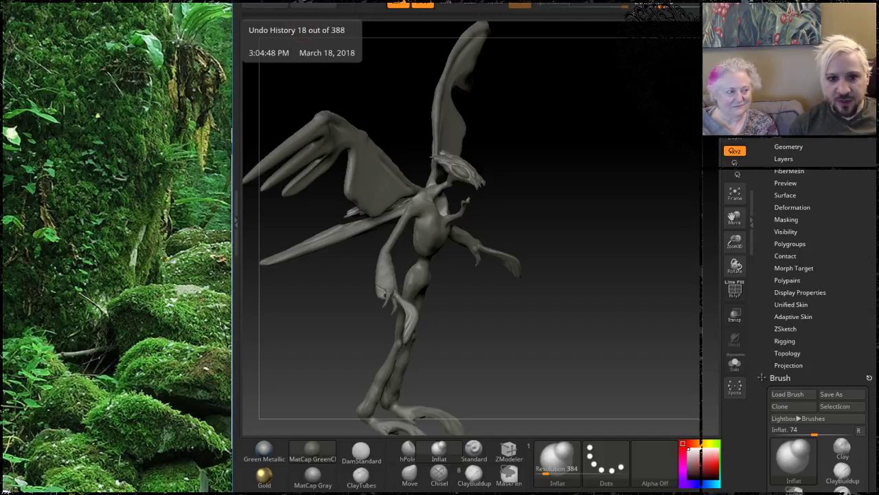
Set display 2 to "Disconnect this display" in the Windows display settings and close the settings window.
{"action": "right_click", "coordinate": [816, 252]}
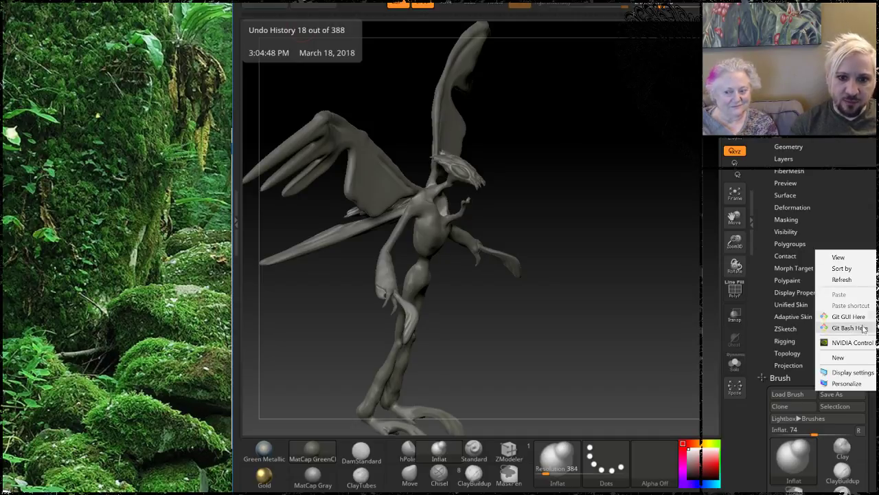
{"action": "left_click", "coordinate": [852, 372]}
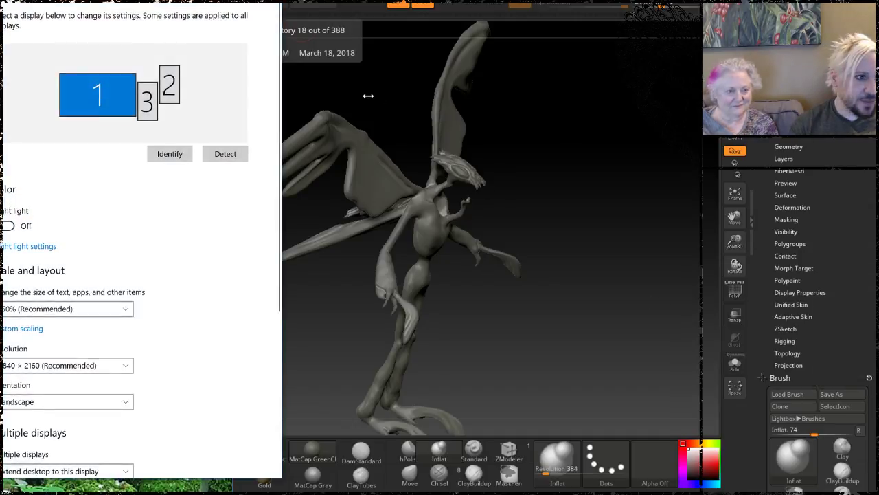
{"action": "left_click_drag", "start_coordinate": [169, 84], "coordinate": [196, 93]}
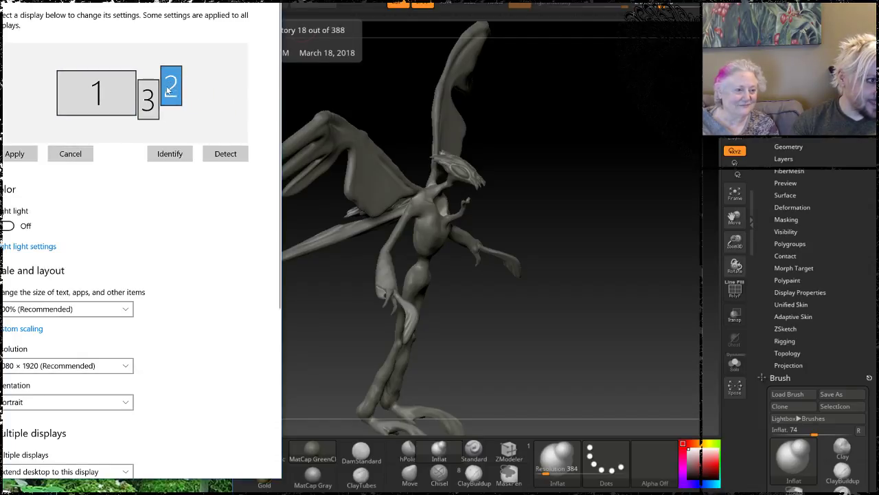
{"action": "left_click_drag", "start_coordinate": [174, 75], "coordinate": [175, 74]}
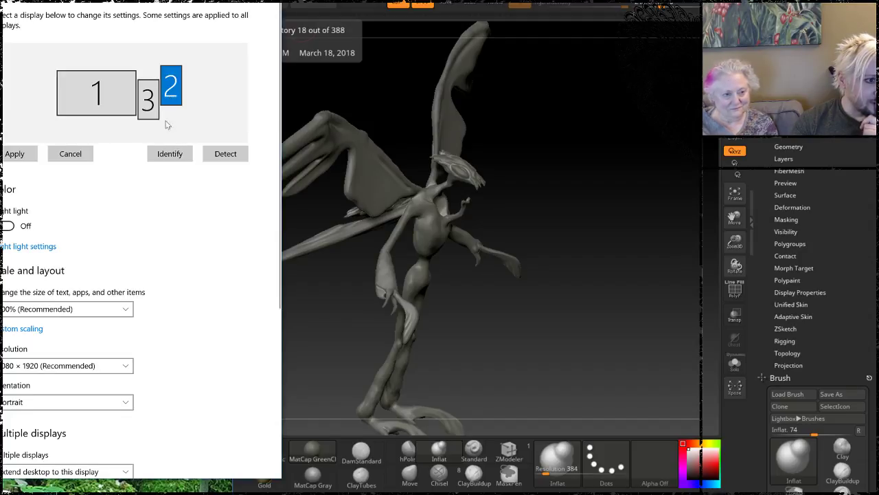
{"action": "scroll", "coordinate": [191, 211], "scroll_direction": "down", "scroll_amount": 3}
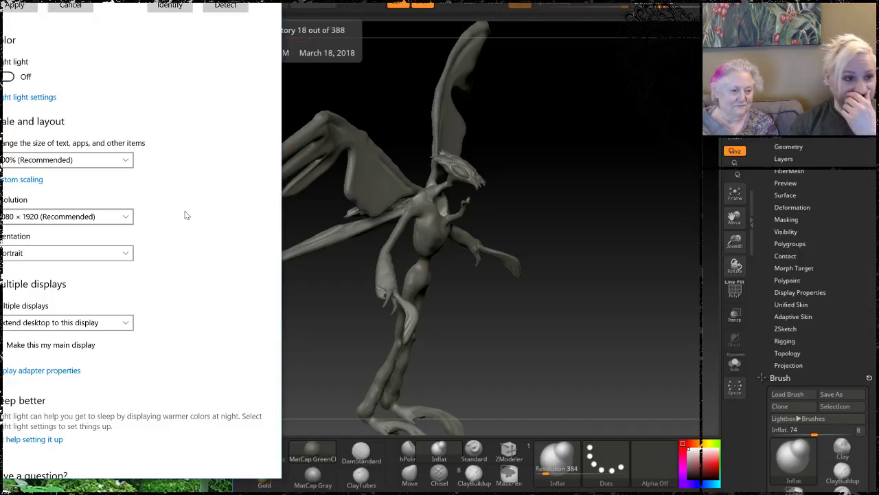
{"action": "scroll", "coordinate": [185, 215], "scroll_direction": "down", "scroll_amount": 2}
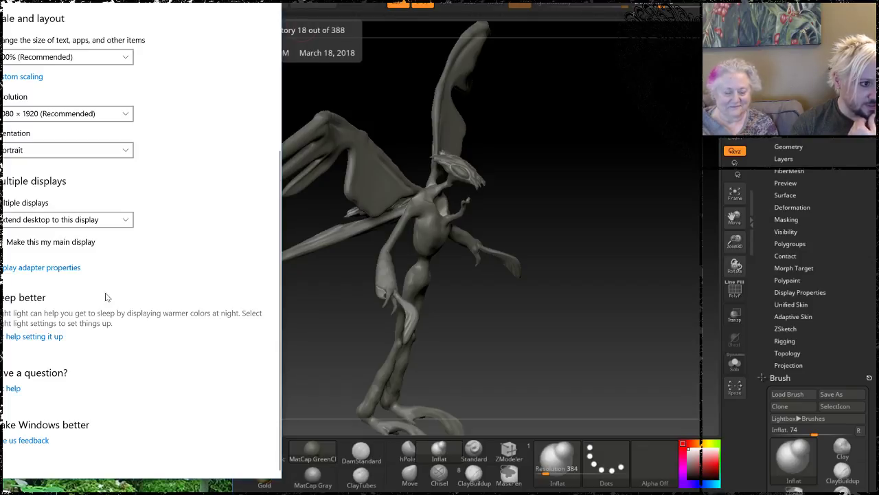
{"action": "left_click", "coordinate": [40, 214]}
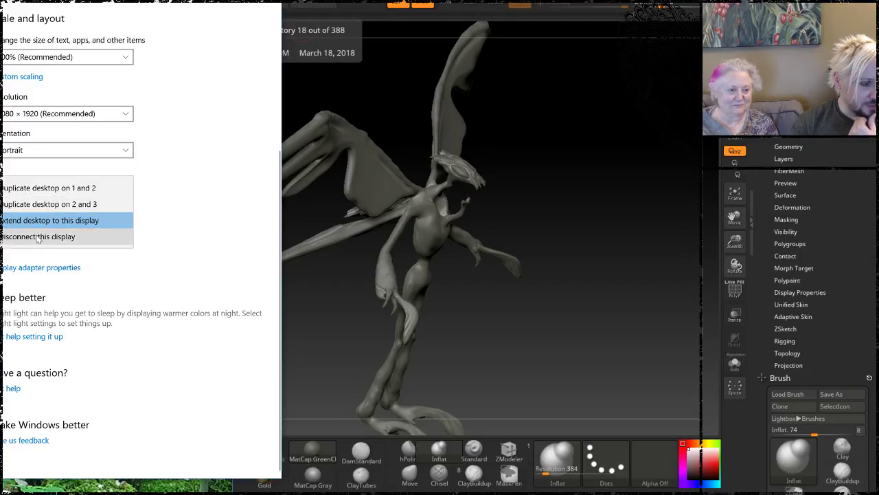
{"action": "left_click", "coordinate": [37, 237]}
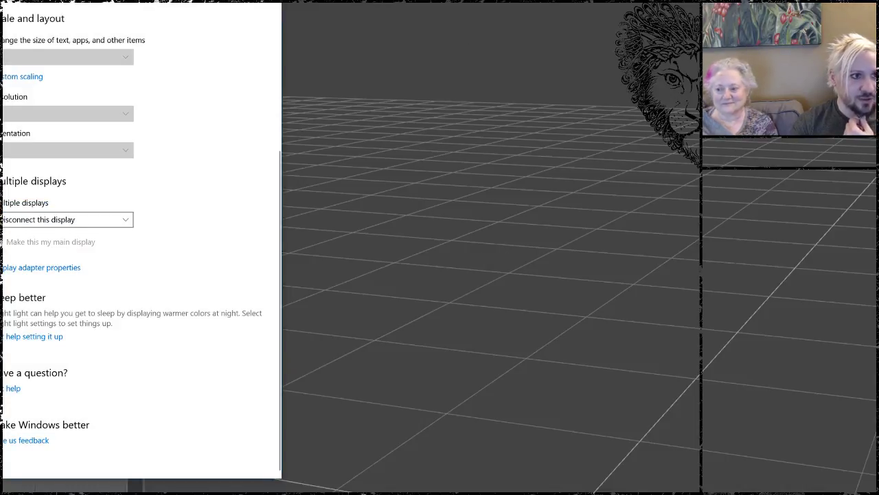
{"action": "left_click", "coordinate": [209, 3]}
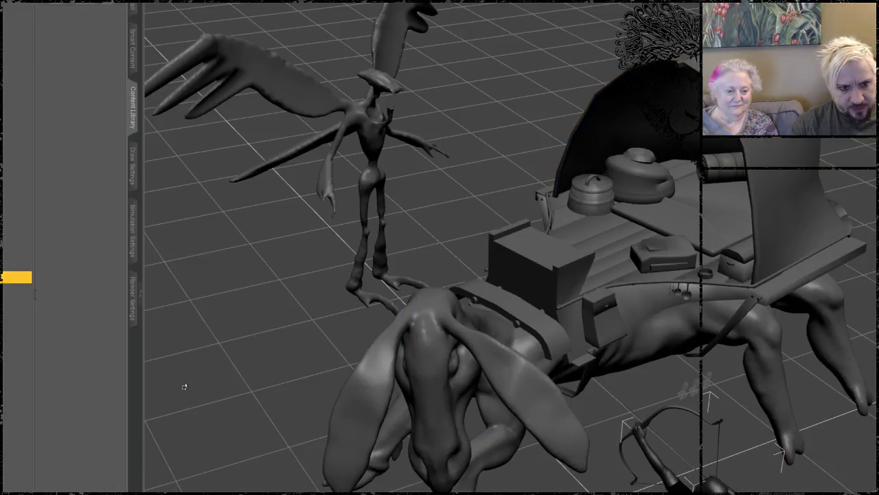
Examine the winged creature beside the pack beast and the kneeling archer in the DAZ Studio scene.
{"action": "middle_click_drag", "start_coordinate": [184, 386], "coordinate": [198, 349]}
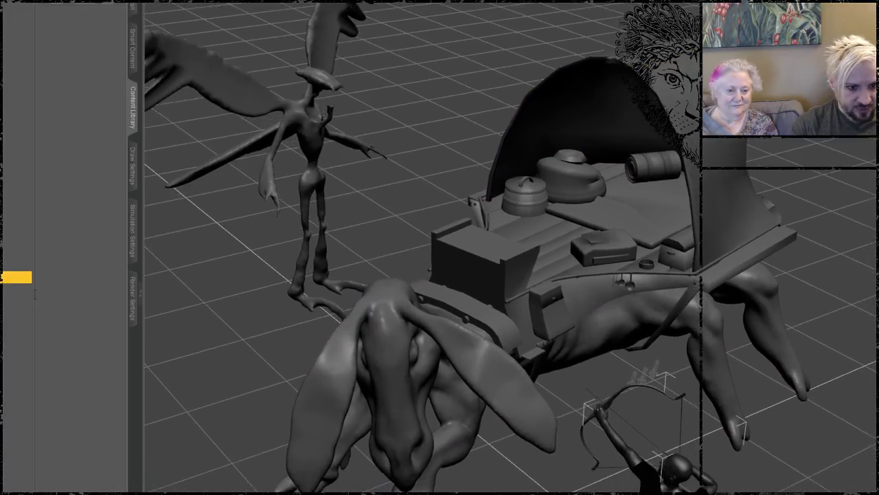
{"action": "scroll", "coordinate": [511, 247], "scroll_direction": "up", "scroll_amount": 5}
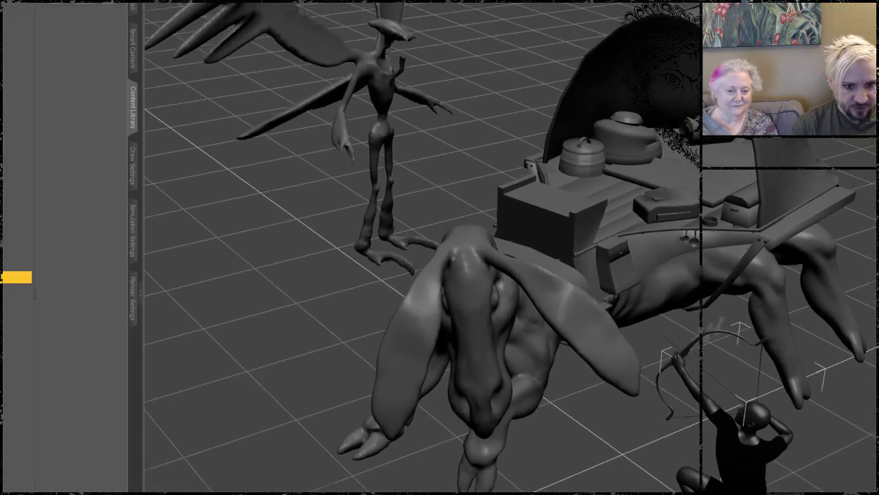
{"action": "middle_click_drag", "start_coordinate": [440, 261], "coordinate": [442, 278]}
{"action": "middle_click_drag", "start_coordinate": [220, 478], "coordinate": [219, 476]}
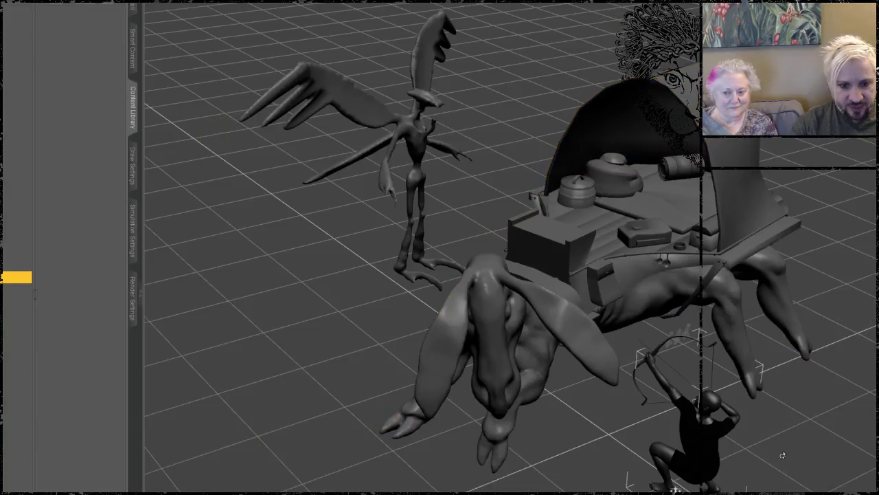
Compare the winged creature's proportions with the pack beast and archer from high and low angles, and select the winged creature.
{"action": "middle_click_drag", "start_coordinate": [675, 489], "coordinate": [790, 460]}
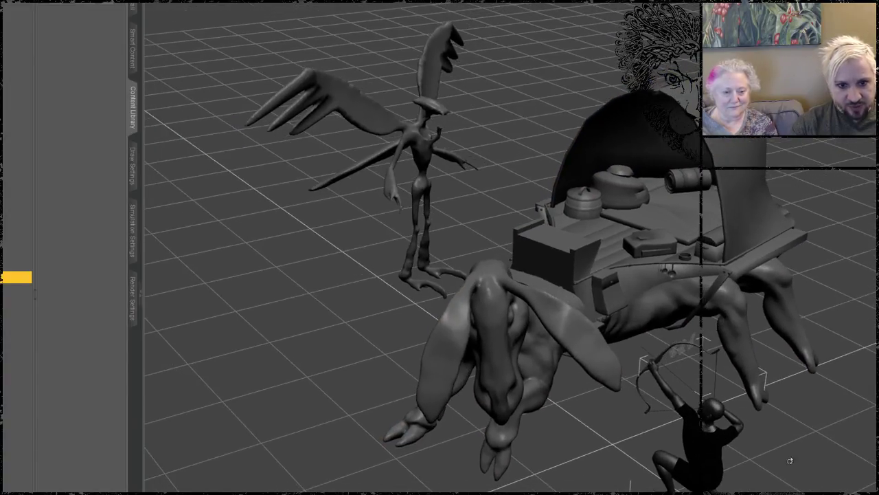
{"action": "middle_click_drag", "start_coordinate": [665, 352], "coordinate": [665, 296]}
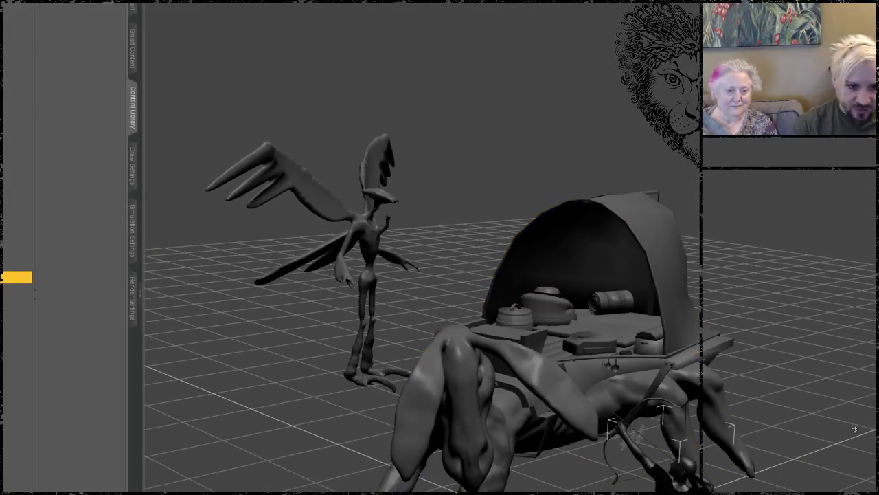
{"action": "mouse_move", "coordinate": [832, 471]}
{"action": "middle_mouse_down"}
{"action": "mouse_move", "coordinate": [833, 405]}
{"action": "mouse_move", "coordinate": [830, 481]}
{"action": "middle_mouse_up"}
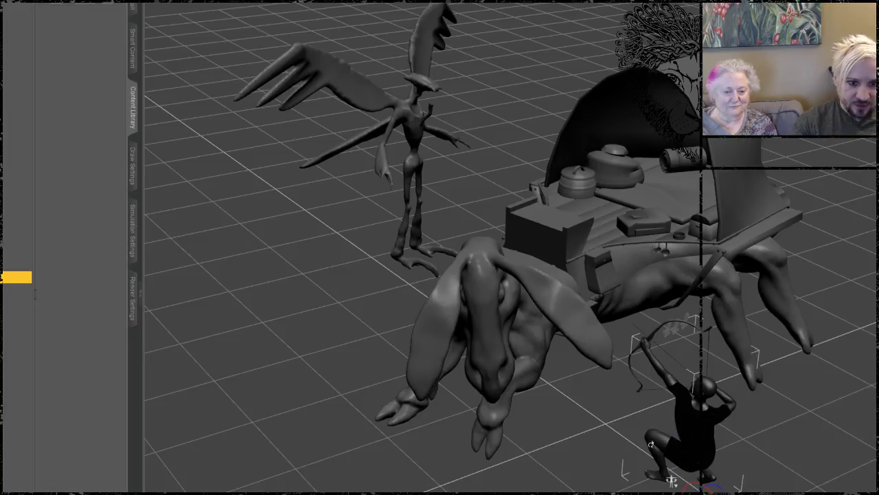
{"action": "middle_click_drag", "start_coordinate": [757, 476], "coordinate": [727, 409]}
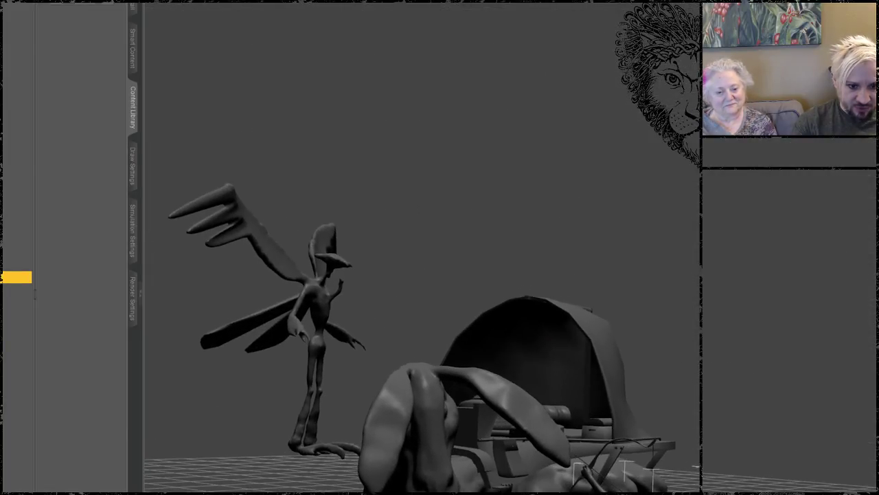
{"action": "middle_click_drag", "start_coordinate": [695, 467], "coordinate": [698, 331]}
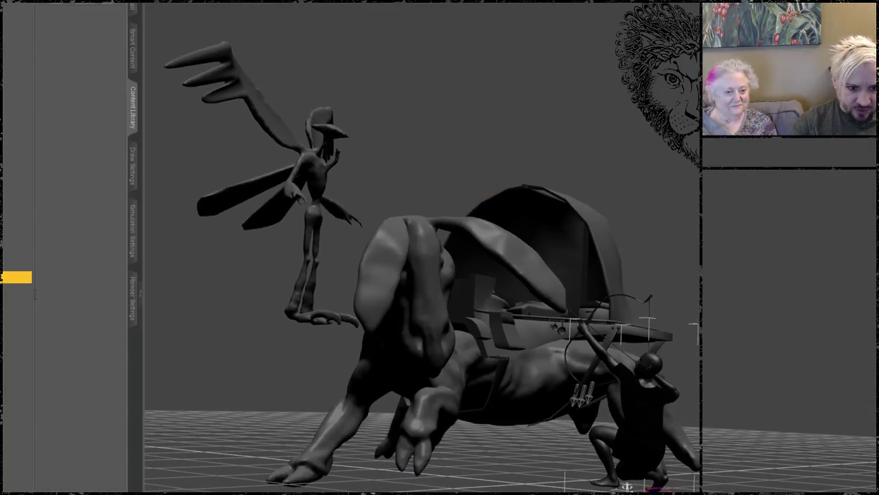
{"action": "middle_click_drag", "start_coordinate": [732, 405], "coordinate": [821, 274]}
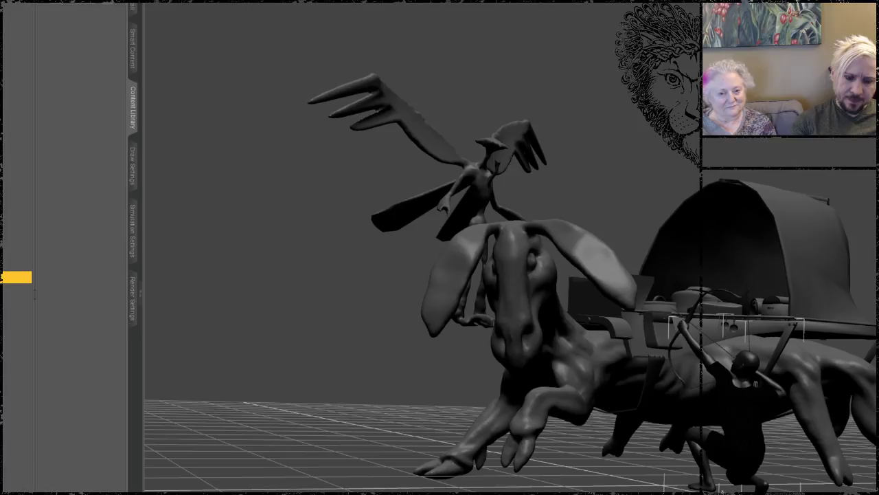
{"action": "left_click", "coordinate": [496, 173]}
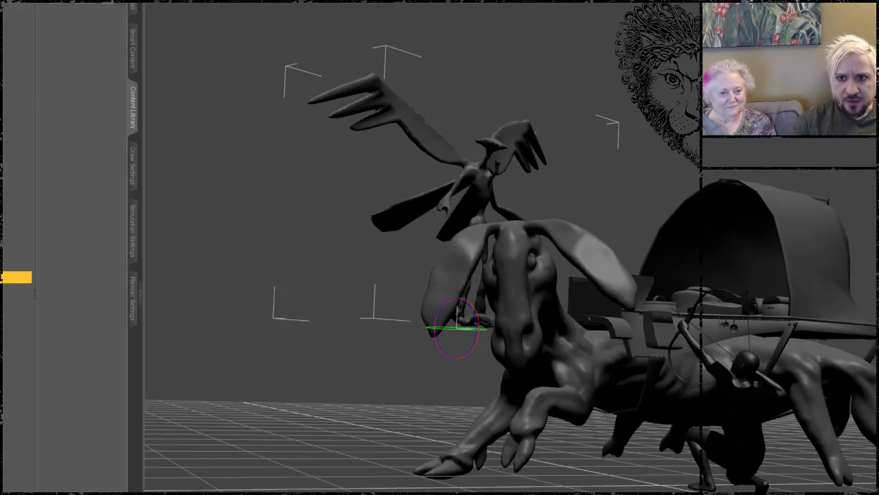
Switch to ZBrush and widen its window to enlarge the canvas around the winged creature.
{"action": "key", "text": "alt+Tab"}
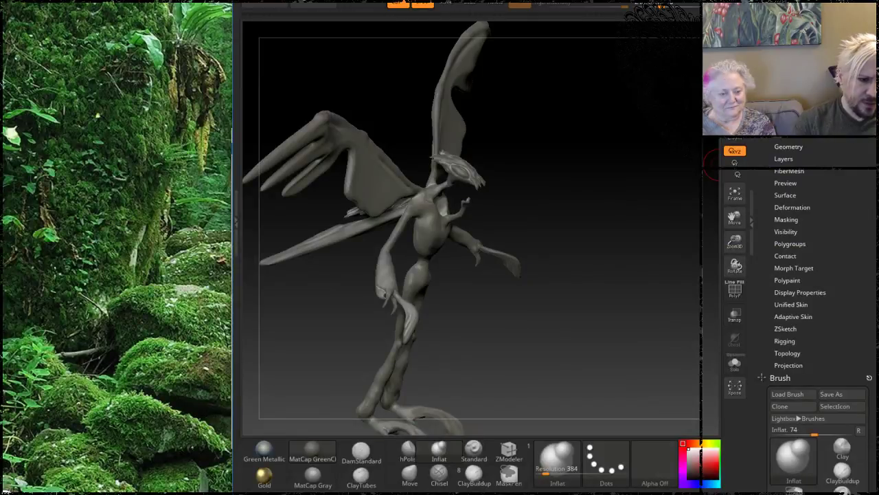
{"action": "left_click_drag", "start_coordinate": [507, 166], "coordinate": [589, 158]}
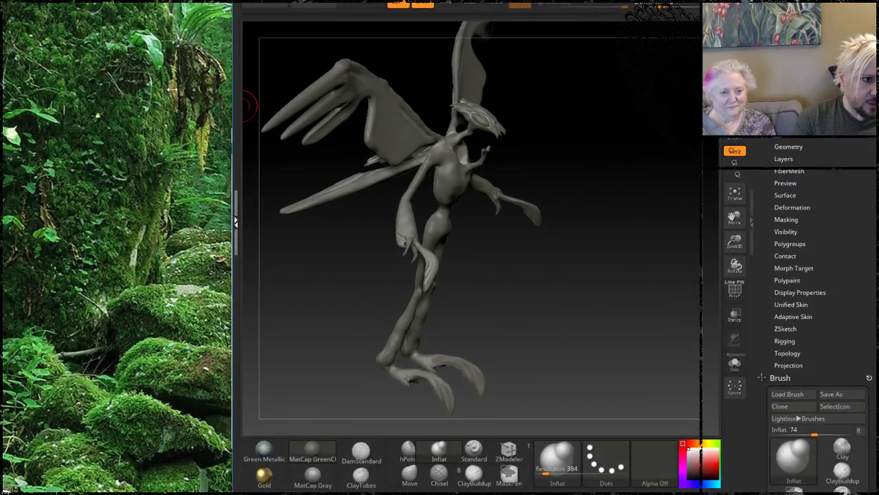
{"action": "left_click_drag", "start_coordinate": [225, 177], "coordinate": [44, 136]}
{"action": "left_click_drag", "start_coordinate": [466, 99], "coordinate": [456, 189], "text": "alt"}
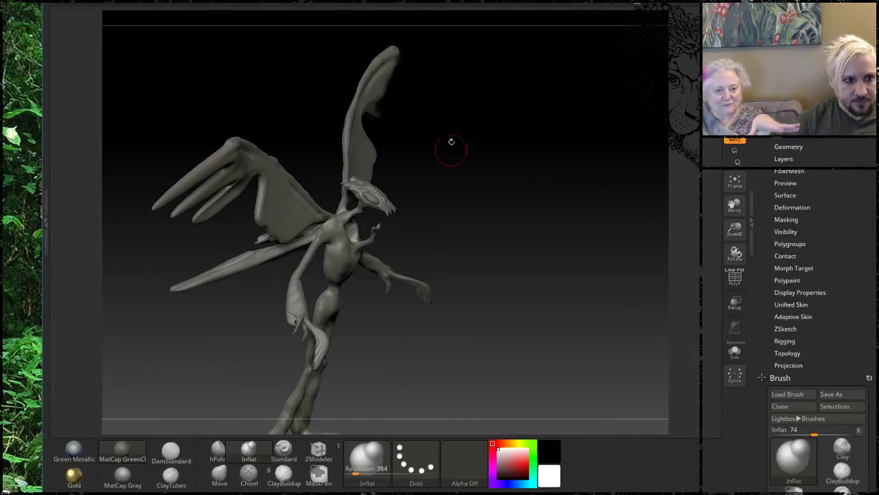
{"action": "mouse_move", "coordinate": [488, 124]}
{"action": "left_mouse_down"}
{"action": "mouse_move", "coordinate": [446, 157]}
{"action": "mouse_move", "coordinate": [481, 137]}
{"action": "mouse_move", "coordinate": [426, 152]}
{"action": "left_mouse_up"}
Activate the Transpose gizmo and isolate the creature's head with a mask, undoing the misplaced attempts.
{"action": "key", "text": "ctrl"}
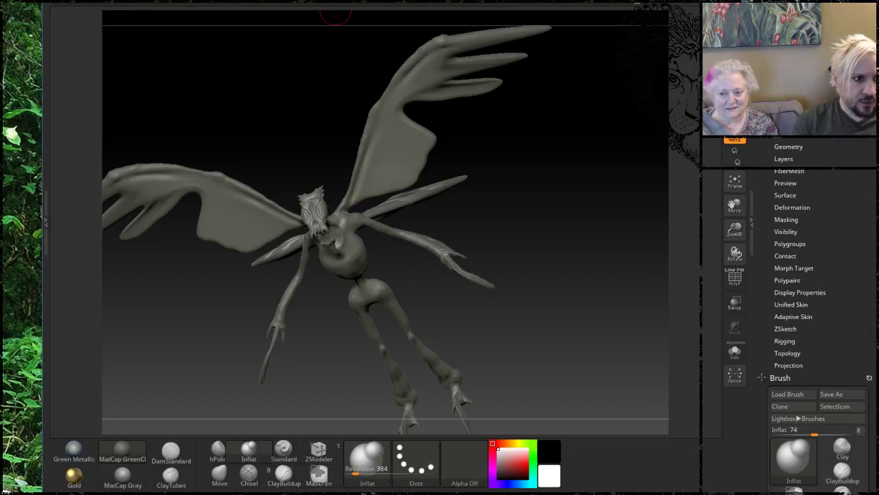
{"action": "key", "text": "w"}
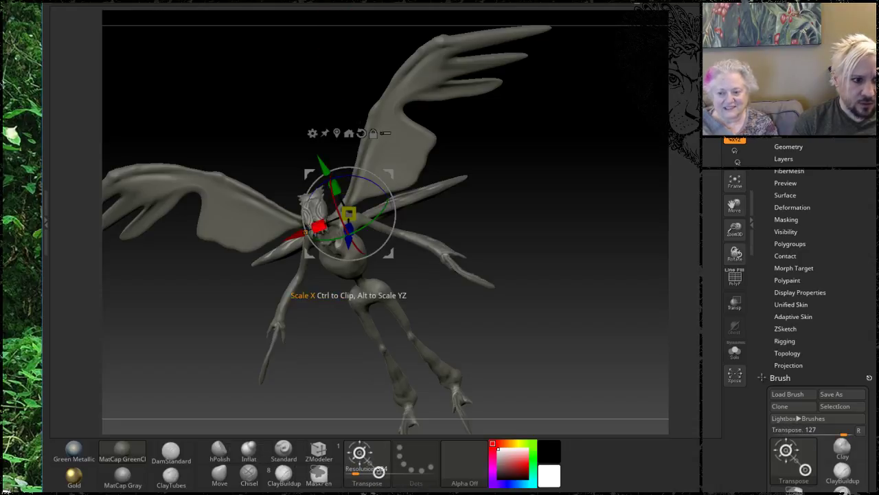
{"action": "mouse_move", "coordinate": [503, 173]}
{"action": "left_mouse_down"}
{"action": "mouse_move", "coordinate": [531, 169]}
{"action": "mouse_move", "coordinate": [453, 202]}
{"action": "left_mouse_up"}
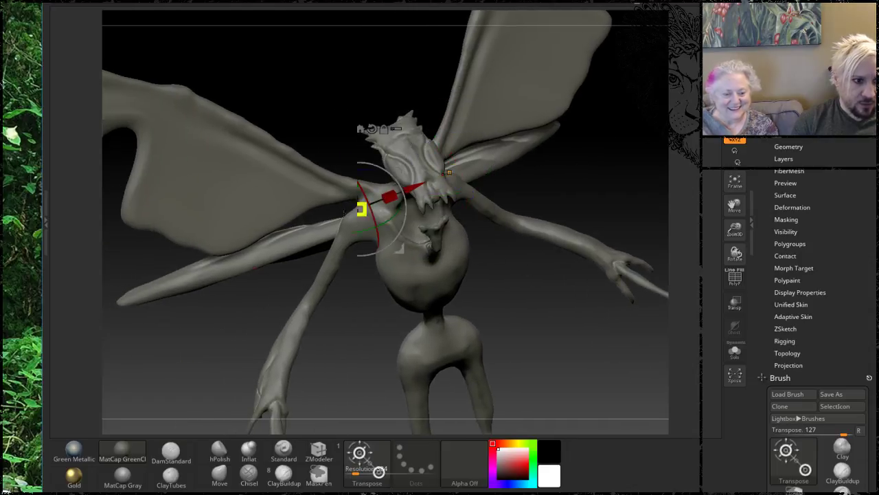
{"action": "key", "text": "ctrl+z"}
{"action": "key", "text": "ctrl+z"}
{"action": "key", "text": "ctrl+z"}
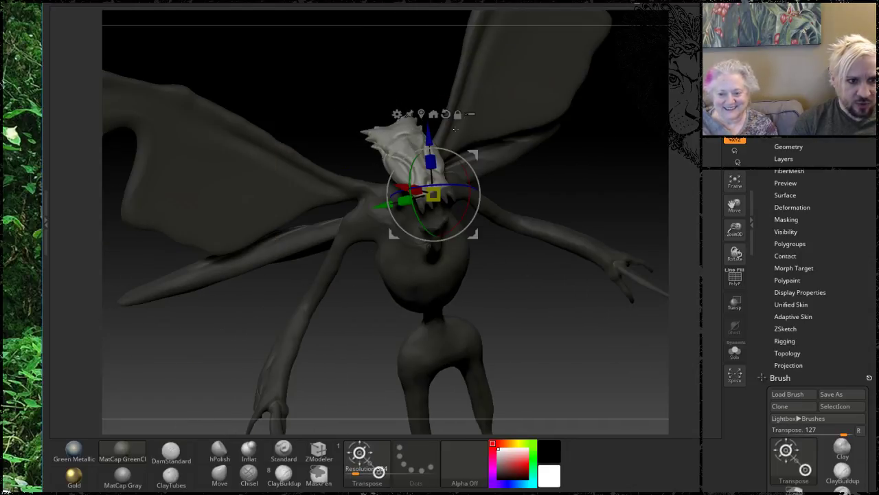
Isolate both upper wings with a mask and try rotating them about Z at their bases, undoing the rotation.
{"action": "left_click_drag", "start_coordinate": [584, 183], "coordinate": [582, 136]}
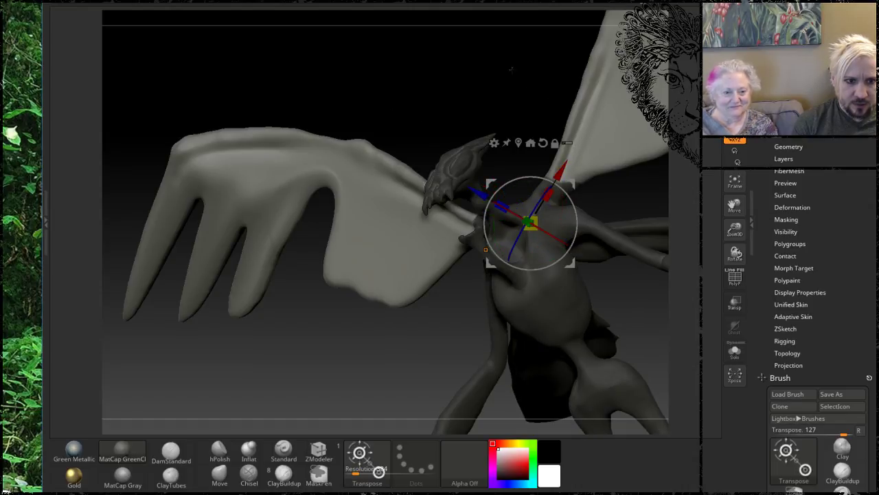
{"action": "left_click_drag", "start_coordinate": [509, 70], "coordinate": [571, 63]}
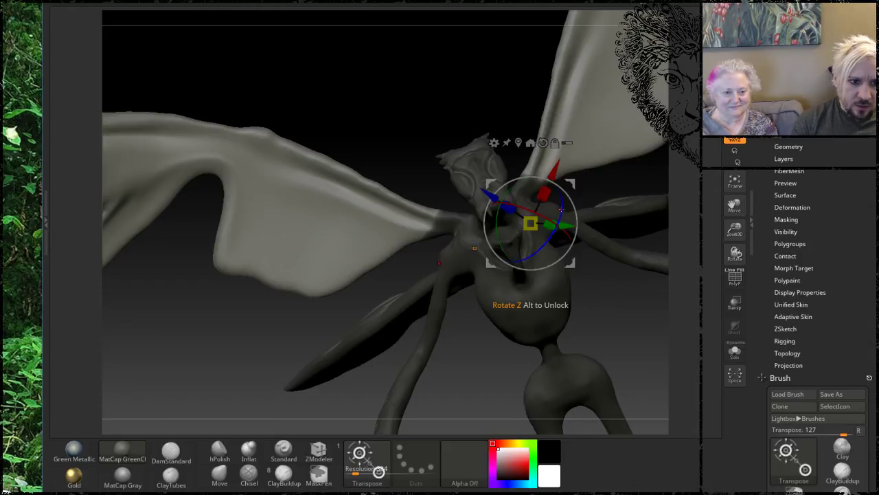
{"action": "mouse_move", "coordinate": [563, 207]}
{"action": "left_mouse_down"}
{"action": "mouse_move", "coordinate": [540, 268]}
{"action": "mouse_move", "coordinate": [560, 213]}
{"action": "mouse_move", "coordinate": [558, 220]}
{"action": "left_mouse_up"}
{"action": "key", "text": "ctrl+z"}
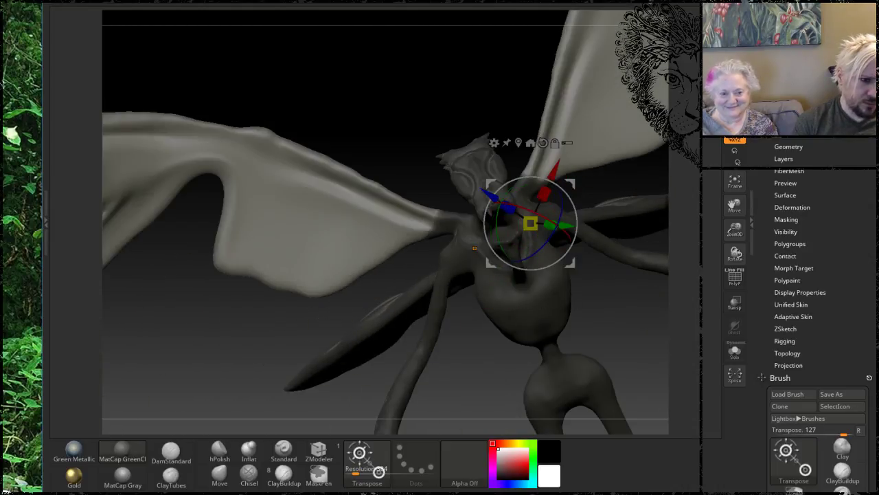
Rotate and shift the unmasked upper wings at their shoulder joints in side view, angling them flatter and further forward.
{"action": "left_click_drag", "start_coordinate": [226, 359], "coordinate": [548, 102]}
{"action": "left_click_drag", "start_coordinate": [560, 221], "coordinate": [423, 231]}
{"action": "left_click_drag", "start_coordinate": [500, 162], "coordinate": [525, 146]}
{"action": "left_click_drag", "start_coordinate": [509, 182], "coordinate": [622, 165], "text": "alt"}
{"action": "left_click_drag", "start_coordinate": [445, 206], "coordinate": [430, 212]}
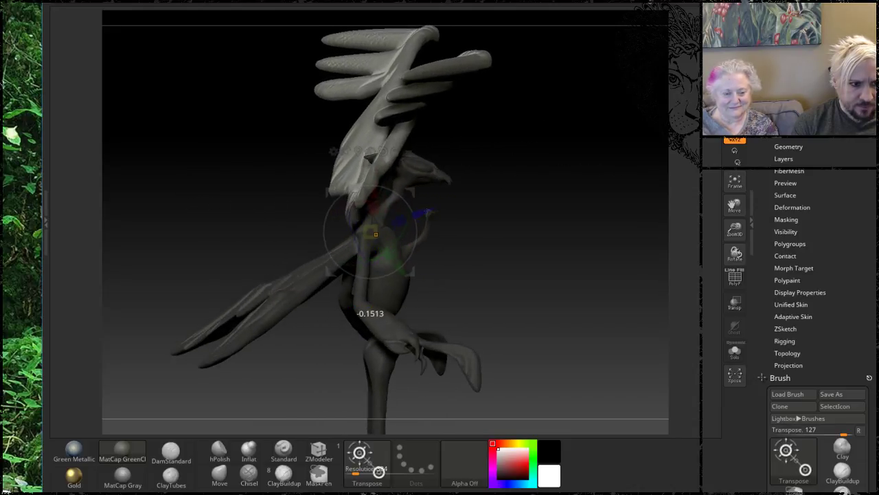
{"action": "left_click_drag", "start_coordinate": [500, 164], "coordinate": [520, 146]}
{"action": "mouse_move", "coordinate": [398, 195]}
{"action": "left_mouse_down"}
{"action": "mouse_move", "coordinate": [408, 226]}
{"action": "mouse_move", "coordinate": [397, 224]}
{"action": "left_mouse_up"}
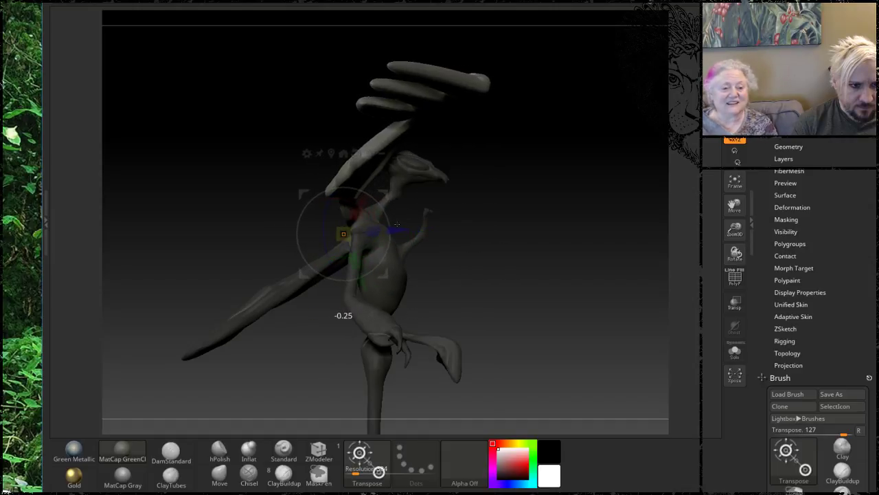
Examine the wing angle and the shoulder joints from the front, side and below.
{"action": "mouse_move", "coordinate": [543, 128]}
{"action": "left_mouse_down"}
{"action": "mouse_move", "coordinate": [319, 102]}
{"action": "mouse_move", "coordinate": [338, 132]}
{"action": "mouse_move", "coordinate": [327, 118]}
{"action": "left_mouse_up"}
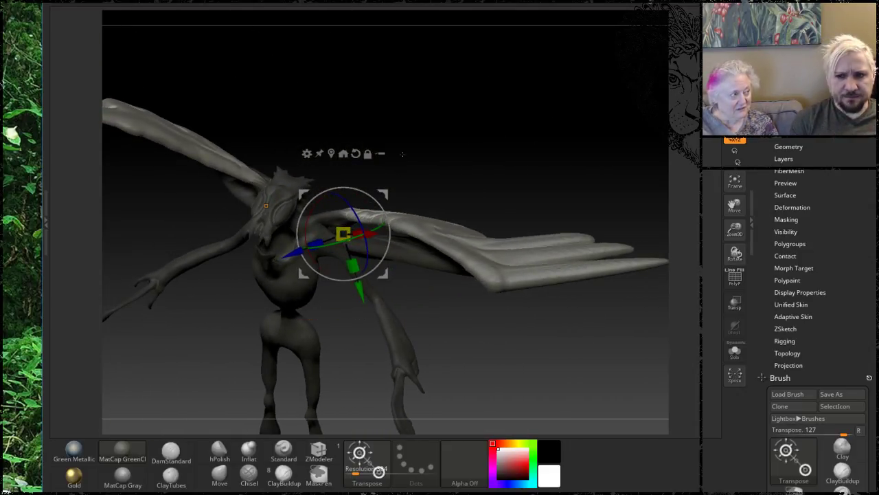
{"action": "mouse_move", "coordinate": [473, 127]}
{"action": "left_mouse_down"}
{"action": "mouse_move", "coordinate": [513, 120]}
{"action": "mouse_move", "coordinate": [505, 114]}
{"action": "left_mouse_up"}
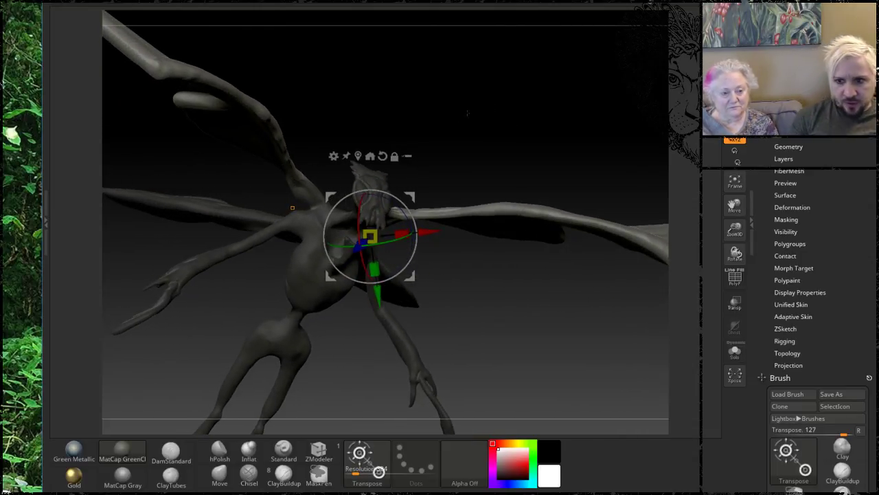
{"action": "mouse_move", "coordinate": [432, 104]}
{"action": "left_mouse_down"}
{"action": "mouse_move", "coordinate": [535, 103]}
{"action": "mouse_move", "coordinate": [540, 123]}
{"action": "left_mouse_up"}
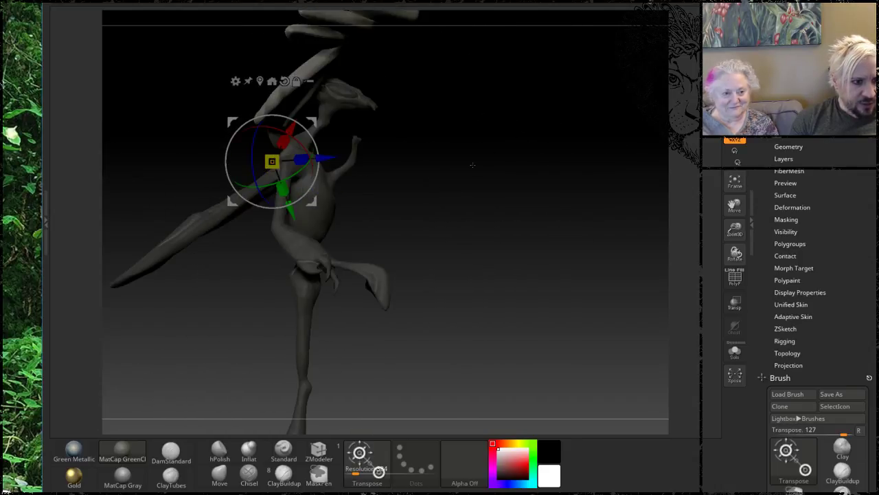
{"action": "mouse_move", "coordinate": [473, 164]}
{"action": "left_mouse_down"}
{"action": "mouse_move", "coordinate": [488, 208]}
{"action": "mouse_move", "coordinate": [524, 172]}
{"action": "mouse_move", "coordinate": [479, 166]}
{"action": "left_mouse_up"}
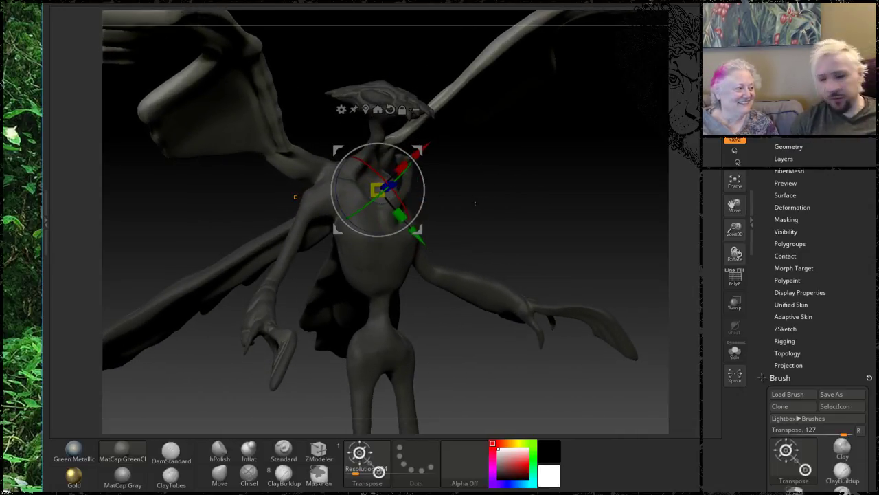
{"action": "left_click_drag", "start_coordinate": [501, 181], "coordinate": [516, 198]}
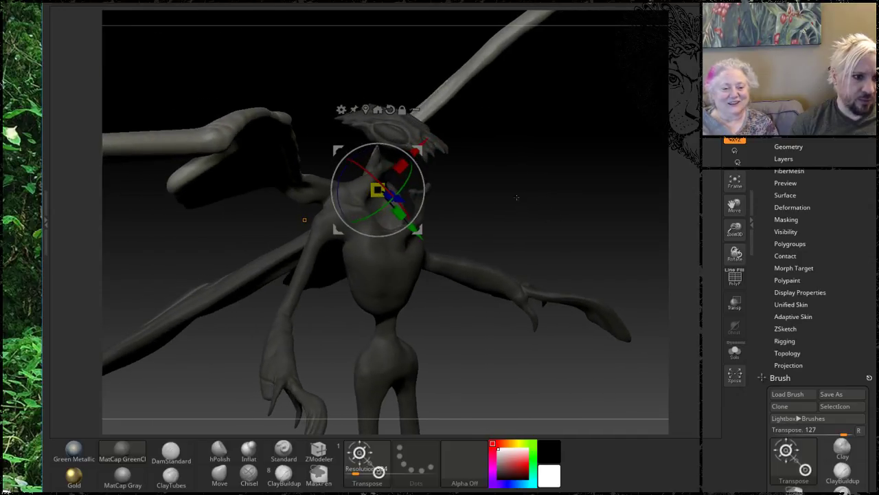
{"action": "mouse_move", "coordinate": [564, 177]}
{"action": "left_mouse_down"}
{"action": "mouse_move", "coordinate": [546, 182]}
{"action": "mouse_move", "coordinate": [542, 168]}
{"action": "left_mouse_up"}
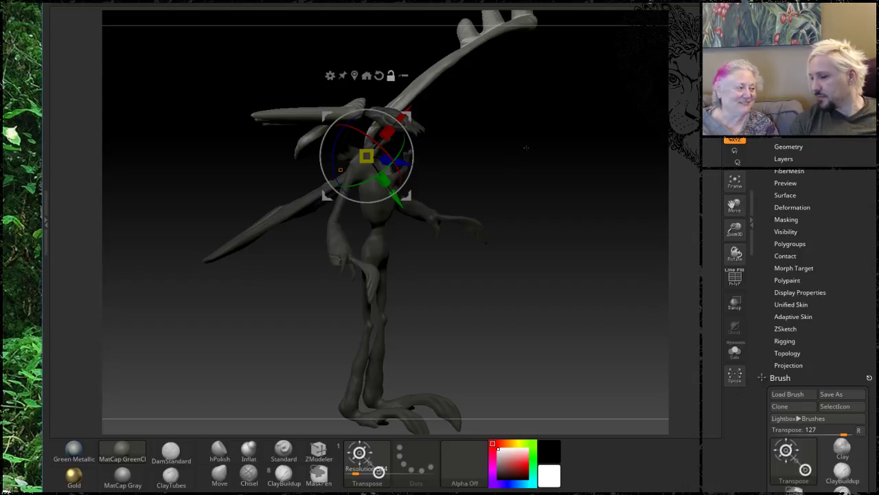
Undo the chest mask, and tilt the isolated head and neck downward in side view.
{"action": "mouse_move", "coordinate": [499, 146]}
{"action": "left_mouse_down"}
{"action": "mouse_move", "coordinate": [538, 187]}
{"action": "mouse_move", "coordinate": [527, 172]}
{"action": "mouse_move", "coordinate": [569, 164]}
{"action": "mouse_move", "coordinate": [540, 177]}
{"action": "mouse_move", "coordinate": [564, 154]}
{"action": "mouse_move", "coordinate": [390, 115]}
{"action": "mouse_move", "coordinate": [343, 142]}
{"action": "mouse_move", "coordinate": [369, 148]}
{"action": "mouse_move", "coordinate": [393, 89]}
{"action": "left_mouse_up"}
{"action": "left_click_drag", "start_coordinate": [364, 237], "coordinate": [352, 226], "text": "ctrl"}
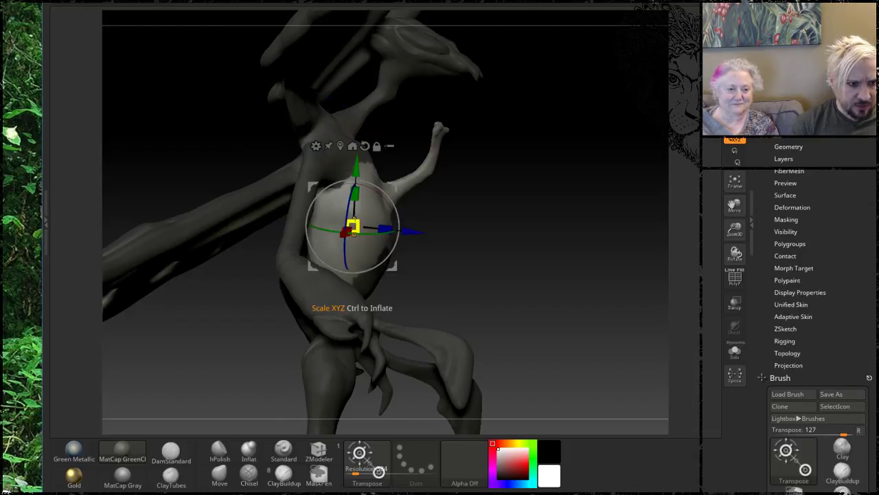
{"action": "key", "text": "ctrl+z"}
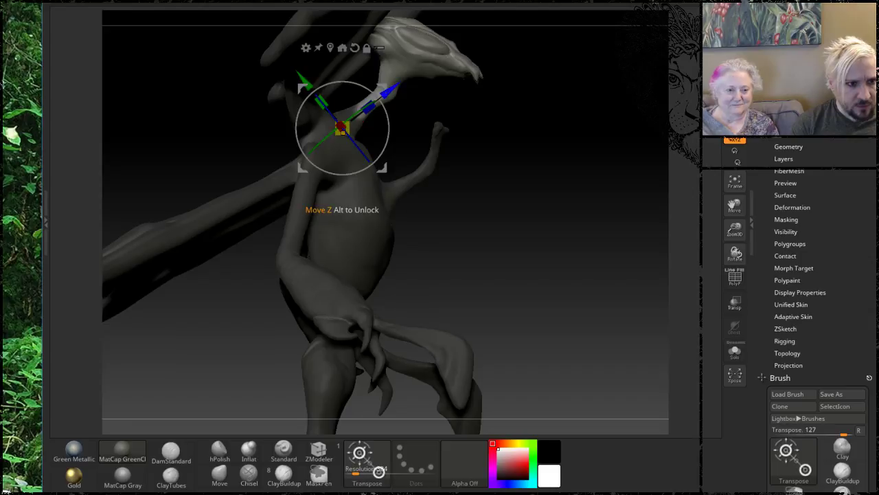
{"action": "mouse_move", "coordinate": [377, 99]}
{"action": "left_mouse_down"}
{"action": "mouse_move", "coordinate": [393, 136]}
{"action": "mouse_move", "coordinate": [446, 191]}
{"action": "mouse_move", "coordinate": [471, 201]}
{"action": "left_mouse_up"}
Isolate the small limb on the chest with a mask, rotate it down to point forward, and clear the mask.
{"action": "key", "text": "ctrl"}
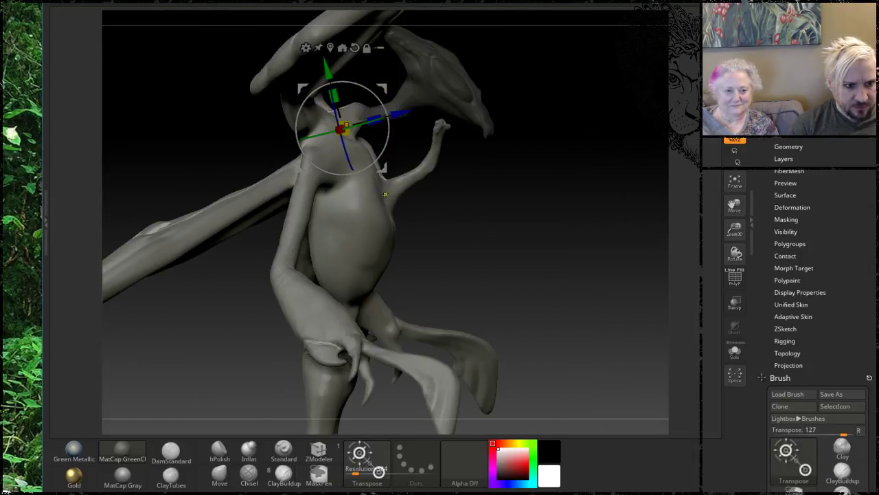
{"action": "left_click", "coordinate": [386, 195]}
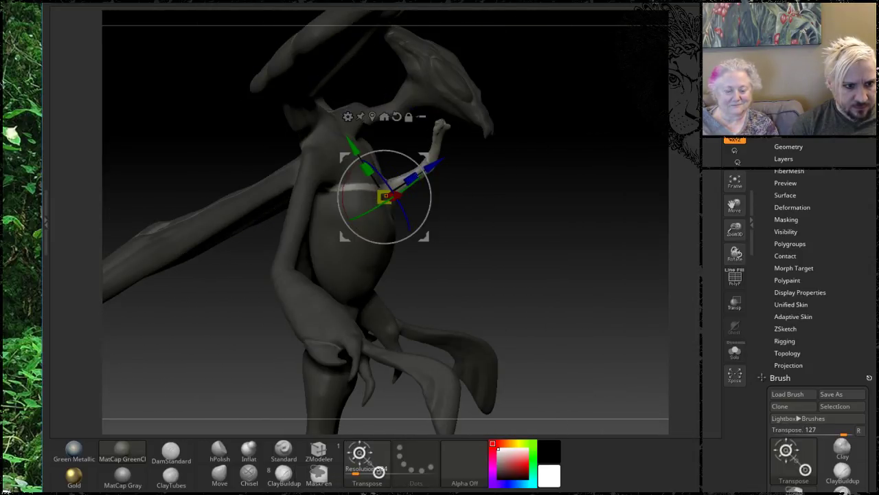
{"action": "key", "text": "ctrl"}
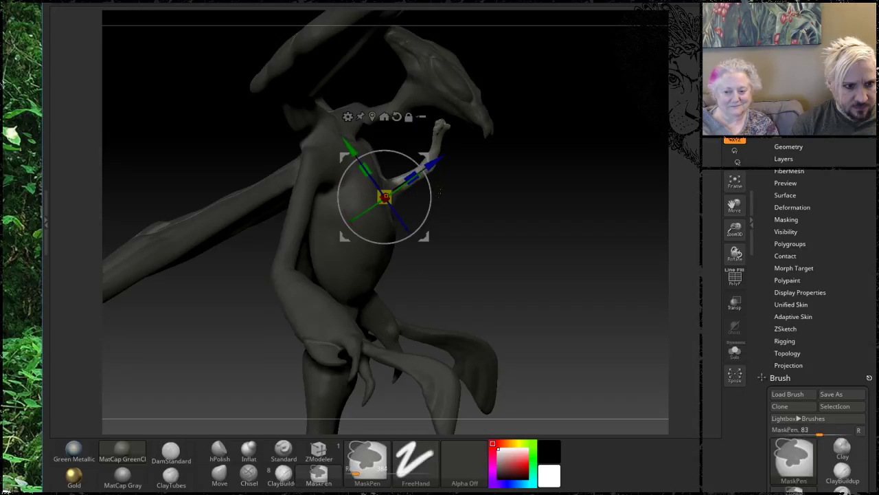
{"action": "left_click_drag", "start_coordinate": [483, 181], "coordinate": [492, 187]}
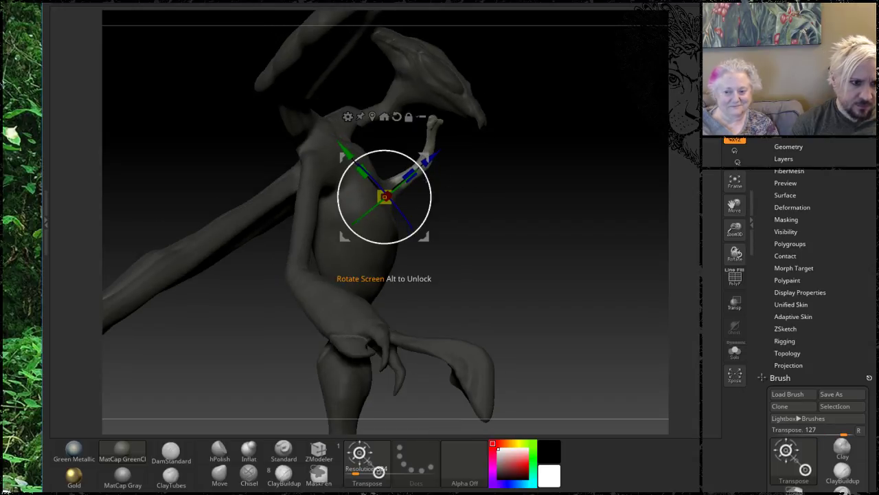
{"action": "left_click_drag", "start_coordinate": [431, 198], "coordinate": [435, 197]}
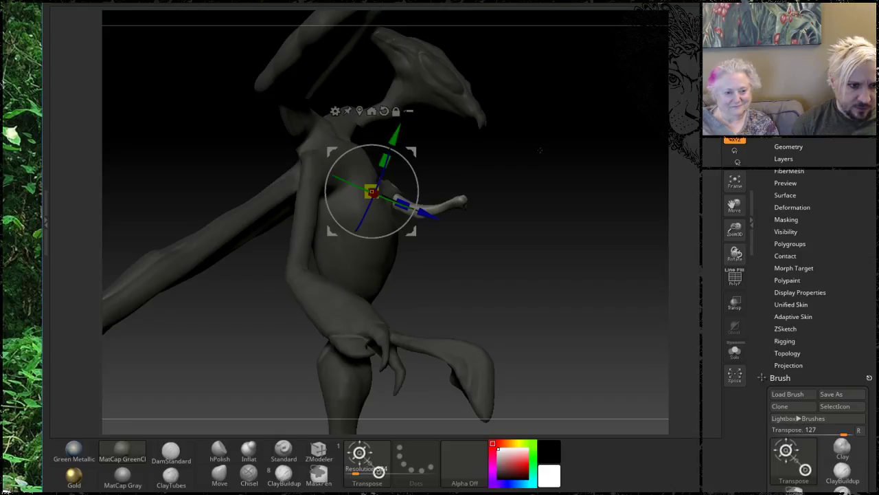
{"action": "mouse_move", "coordinate": [540, 150]}
{"action": "left_mouse_down"}
{"action": "mouse_move", "coordinate": [520, 154]}
{"action": "mouse_move", "coordinate": [509, 173]}
{"action": "mouse_move", "coordinate": [501, 165]}
{"action": "left_mouse_up"}
{"action": "key", "text": "ctrl"}
{"action": "mouse_move", "coordinate": [472, 136]}
{"action": "left_mouse_down"}
{"action": "mouse_move", "coordinate": [550, 183]}
{"action": "mouse_move", "coordinate": [526, 215]}
{"action": "mouse_move", "coordinate": [618, 43]}
{"action": "mouse_move", "coordinate": [621, 52]}
{"action": "mouse_move", "coordinate": [312, 142]}
{"action": "left_mouse_up"}
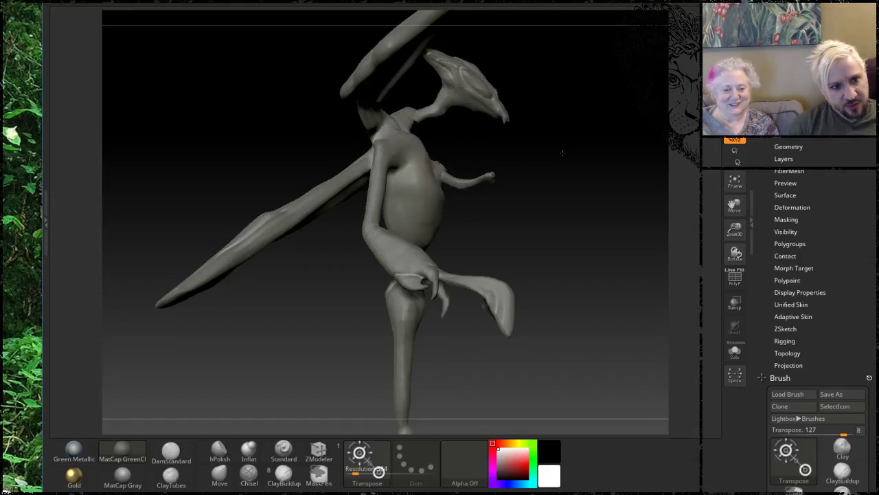
Mask the body and wings so only both arms stay editable, with the transform pivot at the shoulder.
{"action": "mouse_move", "coordinate": [562, 153]}
{"action": "left_mouse_down"}
{"action": "mouse_move", "coordinate": [492, 151]}
{"action": "mouse_move", "coordinate": [520, 179]}
{"action": "left_mouse_up"}
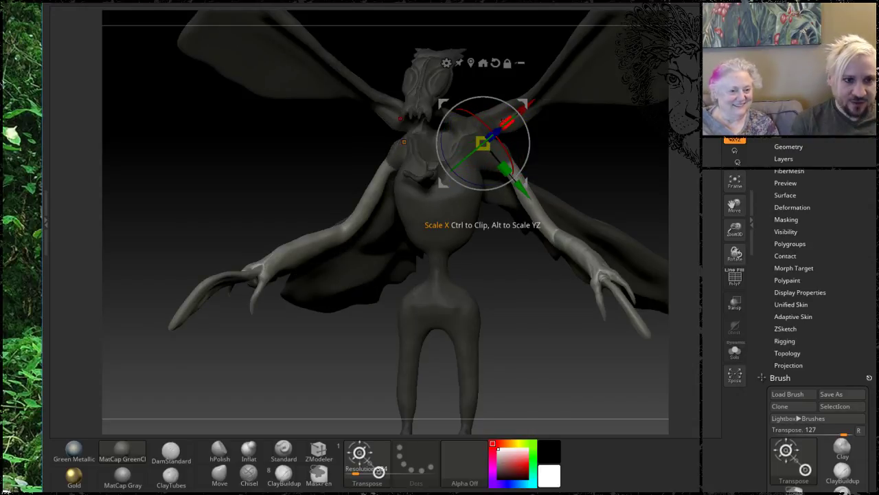
{"action": "left_click_drag", "start_coordinate": [601, 171], "coordinate": [522, 164]}
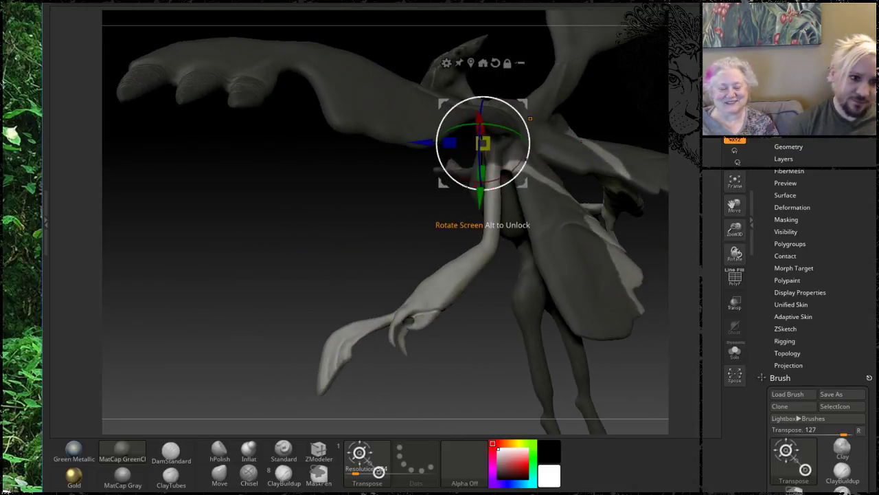
{"action": "left_click_drag", "start_coordinate": [377, 223], "coordinate": [440, 362]}
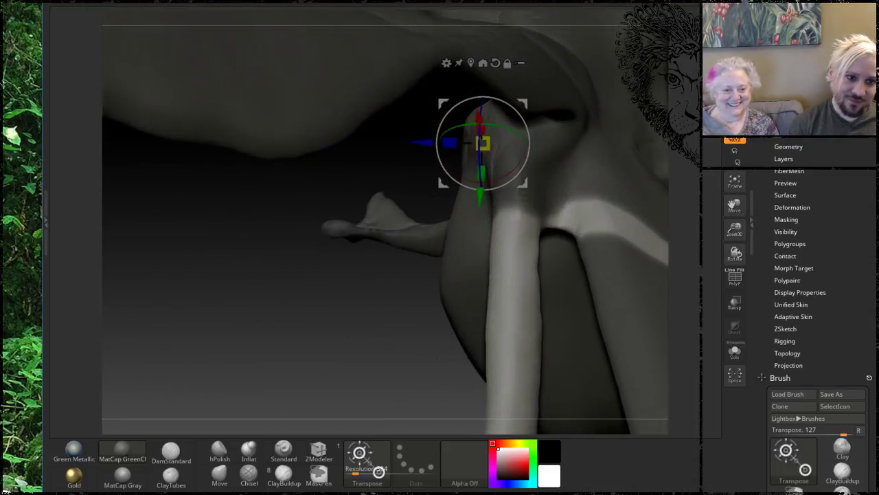
{"action": "left_click", "coordinate": [535, 199]}
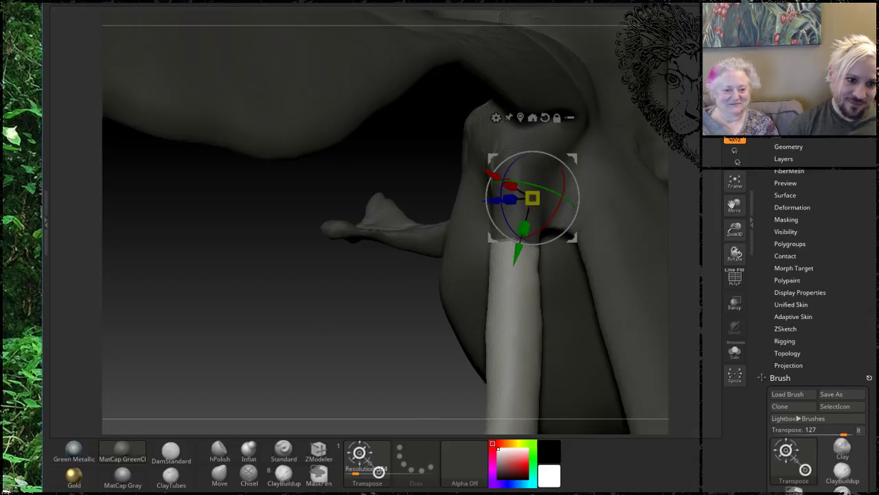
{"action": "left_click_drag", "start_coordinate": [563, 227], "coordinate": [532, 37]}
{"action": "left_click_drag", "start_coordinate": [394, 70], "coordinate": [424, 72]}
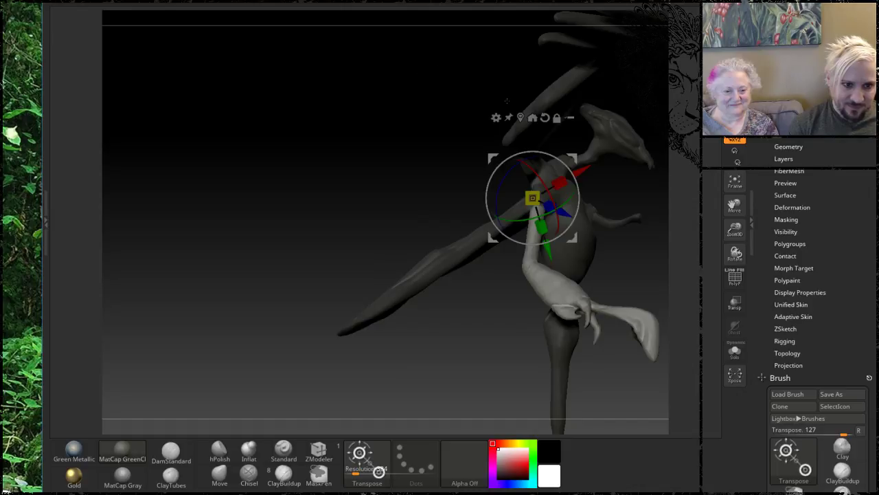
Rotate both arms forward in side view and raise them outward from the shoulders in front view.
{"action": "left_click_drag", "start_coordinate": [507, 101], "coordinate": [357, 83], "text": "alt"}
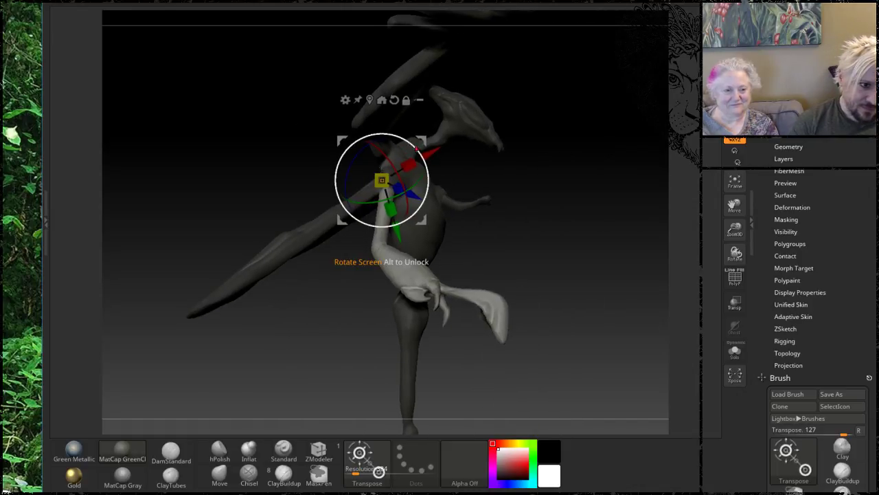
{"action": "left_click_drag", "start_coordinate": [416, 147], "coordinate": [410, 50]}
{"action": "left_click_drag", "start_coordinate": [596, 110], "coordinate": [551, 113]}
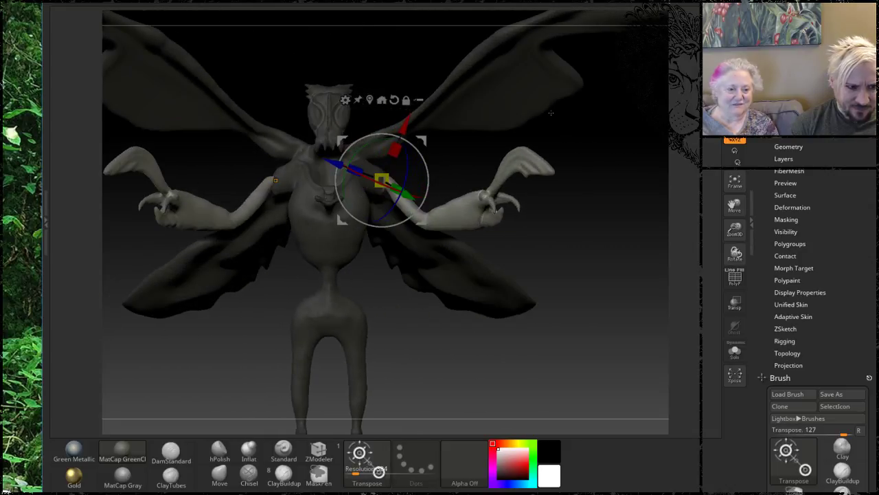
{"action": "left_click_drag", "start_coordinate": [425, 164], "coordinate": [418, 141]}
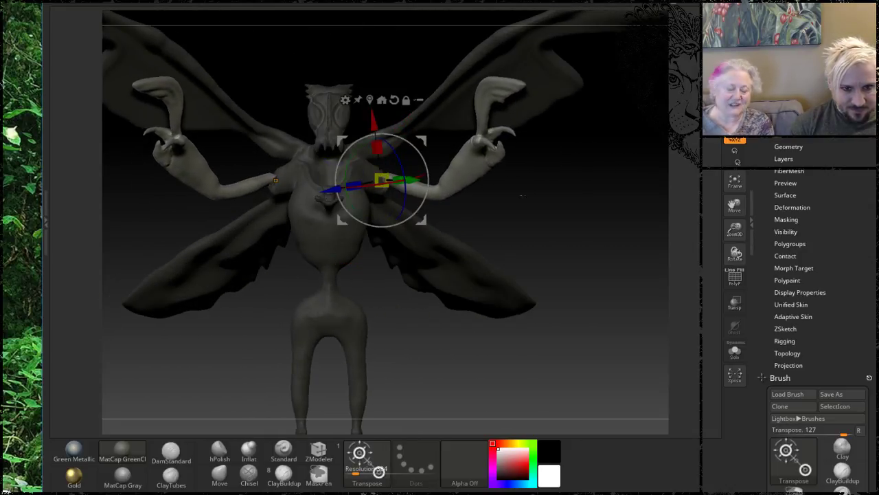
{"action": "left_click_drag", "start_coordinate": [546, 199], "coordinate": [491, 163]}
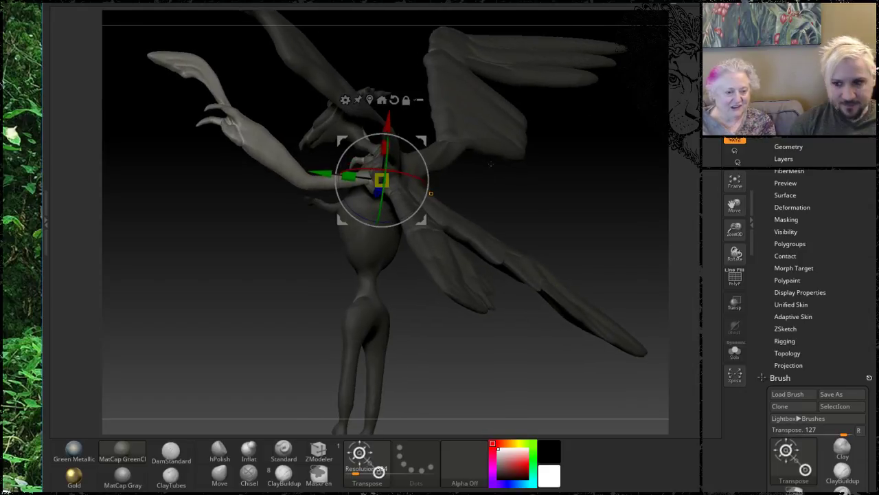
{"action": "left_click_drag", "start_coordinate": [579, 221], "coordinate": [534, 178]}
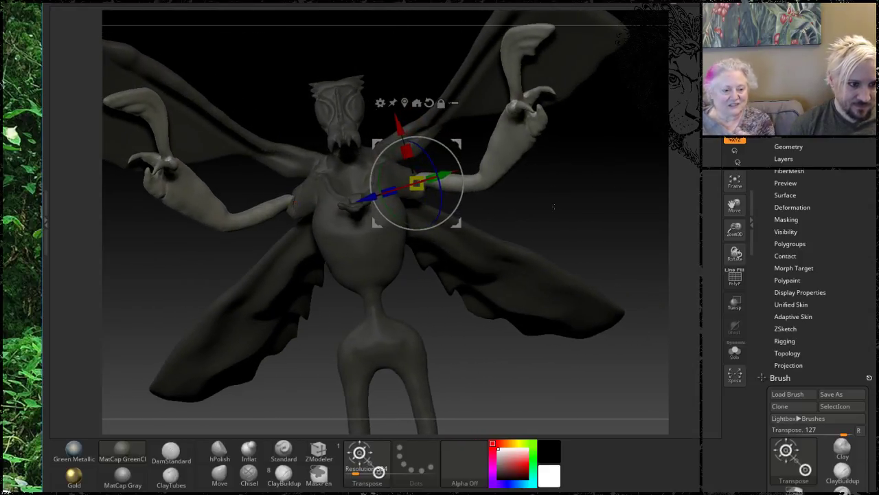
Isolate the creature's right arm with a mask, rotate it down at the shoulder, and shift it to fit the joint.
{"action": "left_click", "coordinate": [313, 196]}
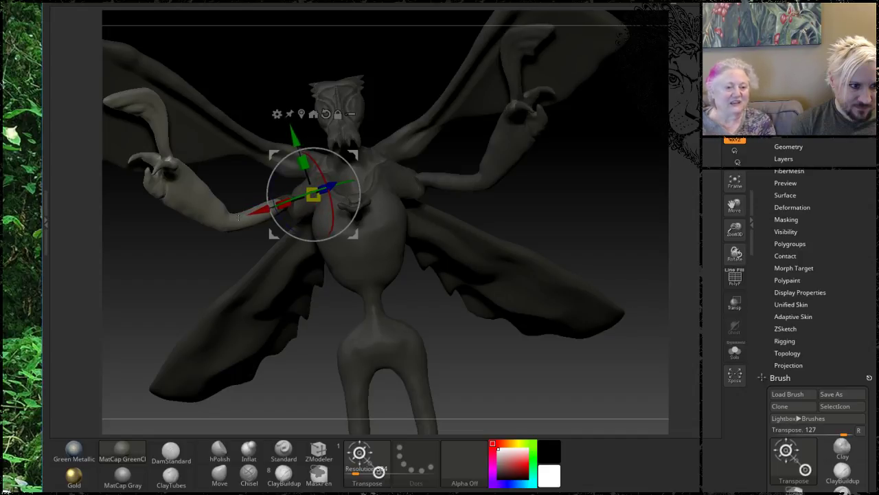
{"action": "left_click_drag", "start_coordinate": [254, 71], "coordinate": [358, 94]}
{"action": "left_click_drag", "start_coordinate": [346, 159], "coordinate": [464, 264]}
{"action": "left_click_drag", "start_coordinate": [483, 209], "coordinate": [430, 170]}
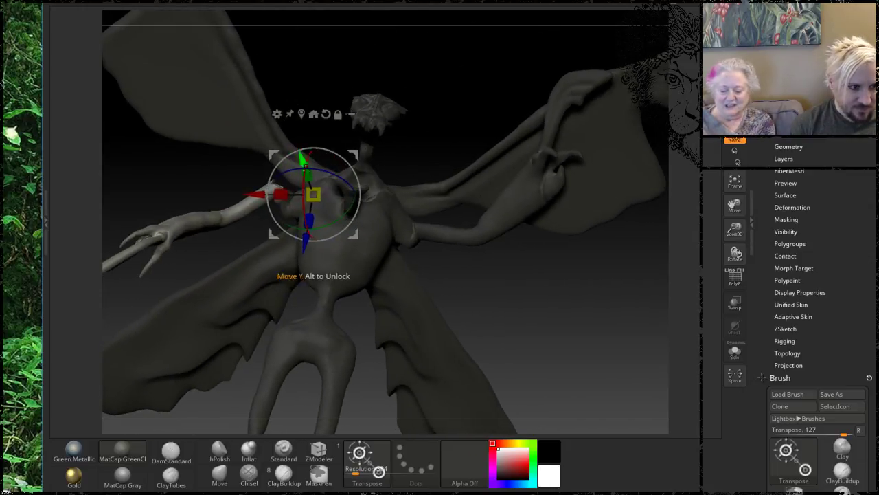
{"action": "left_click_drag", "start_coordinate": [306, 237], "coordinate": [306, 265]}
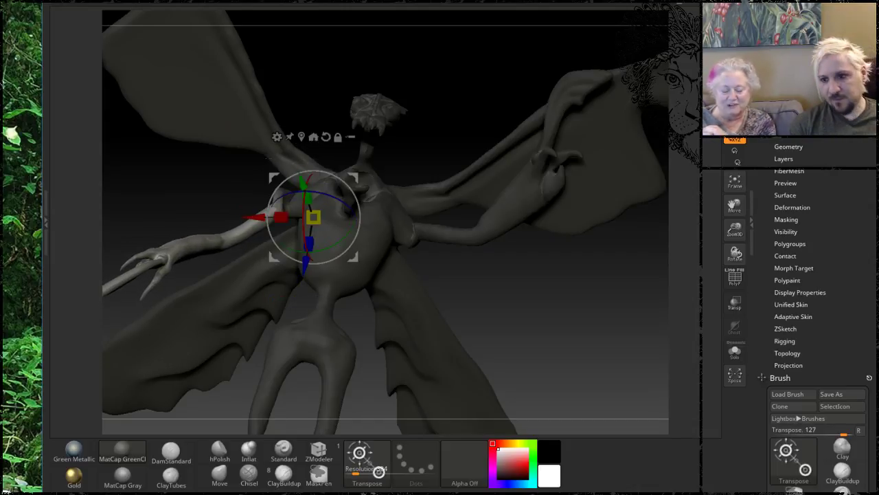
{"action": "left_click_drag", "start_coordinate": [304, 63], "coordinate": [419, 68]}
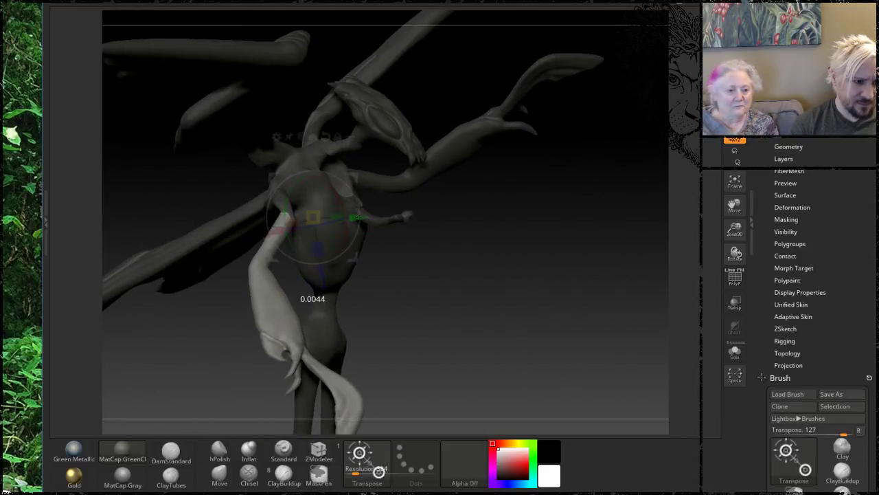
{"action": "left_click_drag", "start_coordinate": [312, 218], "coordinate": [364, 217]}
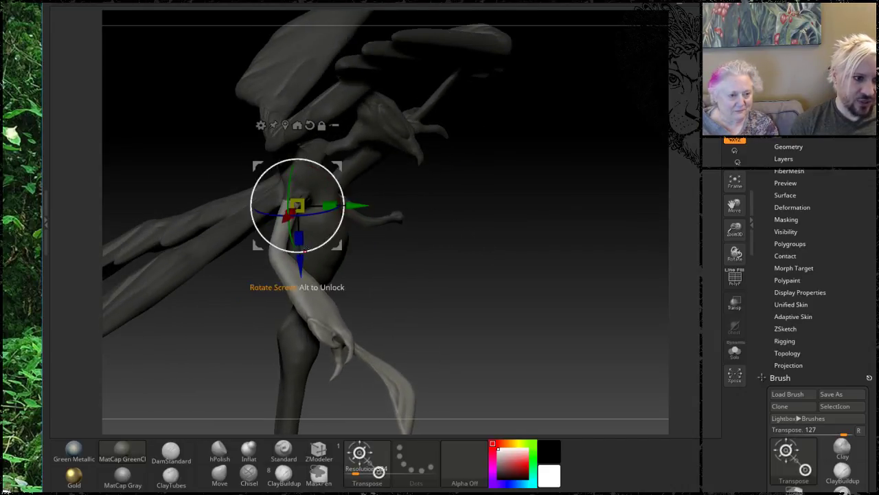
{"action": "mouse_move", "coordinate": [304, 251]}
{"action": "left_mouse_down"}
{"action": "mouse_move", "coordinate": [406, 228]}
{"action": "mouse_move", "coordinate": [484, 290]}
{"action": "mouse_move", "coordinate": [467, 191]}
{"action": "mouse_move", "coordinate": [487, 215]}
{"action": "mouse_move", "coordinate": [512, 217]}
{"action": "left_mouse_up"}
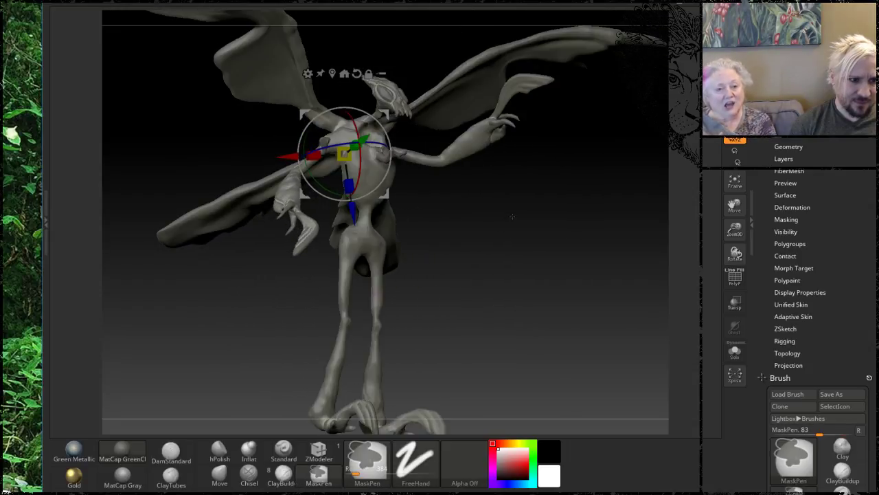
Clear the arm mask and isolate the lowered arm's forearm and hand, with the pivot at the elbow.
{"action": "key", "text": "ctrl"}
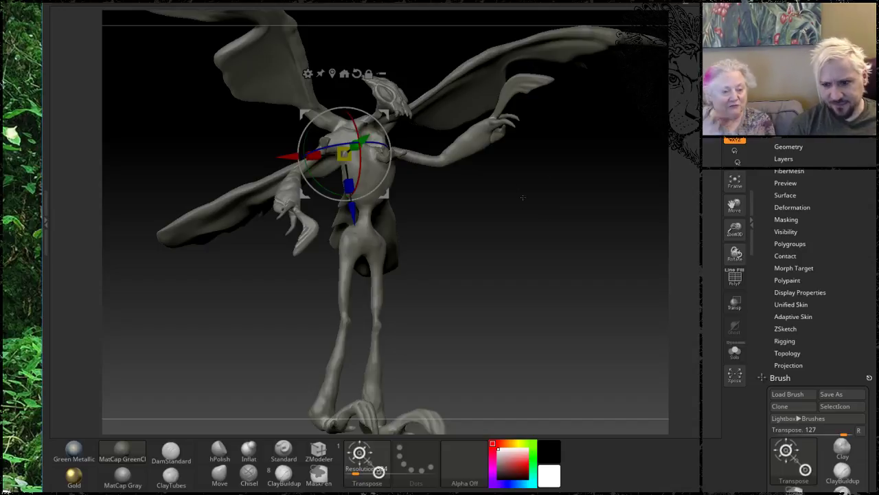
{"action": "mouse_move", "coordinate": [521, 232]}
{"action": "left_mouse_down"}
{"action": "mouse_move", "coordinate": [540, 276]}
{"action": "mouse_move", "coordinate": [521, 256]}
{"action": "mouse_move", "coordinate": [353, 269]}
{"action": "left_mouse_up"}
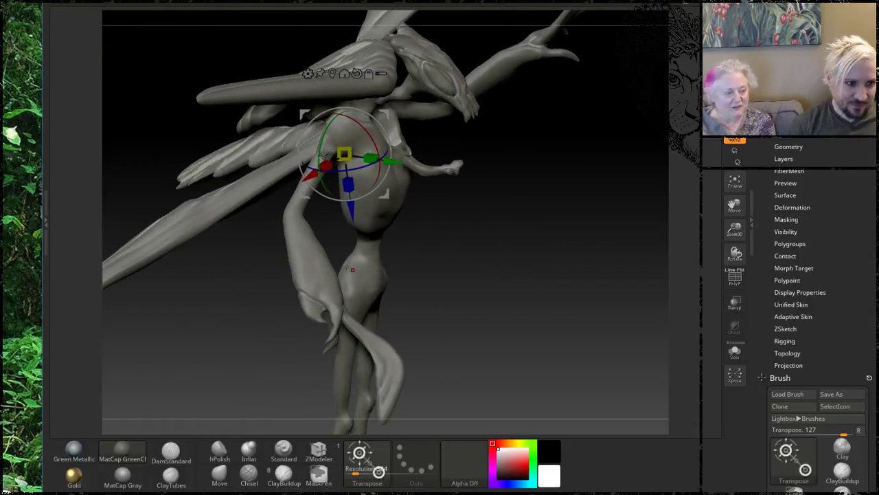
{"action": "left_click_drag", "start_coordinate": [292, 206], "coordinate": [294, 224], "text": "ctrl"}
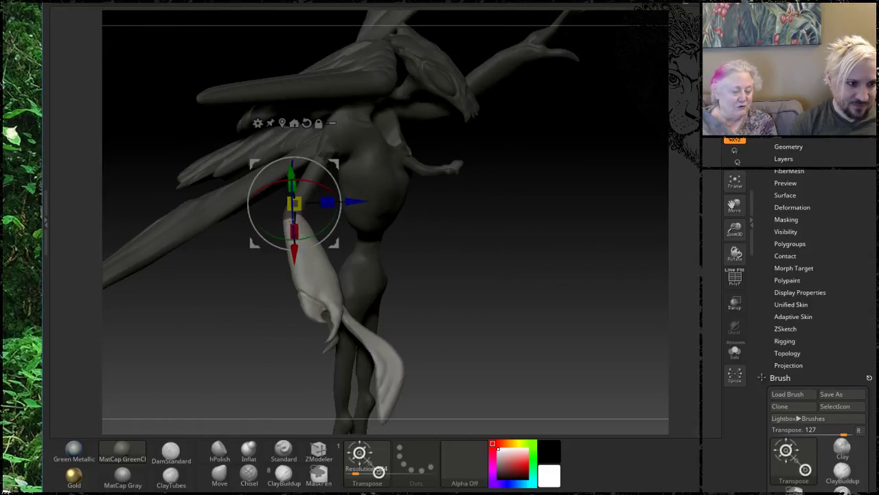
{"action": "left_click_drag", "start_coordinate": [294, 222], "coordinate": [292, 266], "text": "alt"}
{"action": "left_click", "coordinate": [441, 274], "text": "ctrl"}
{"action": "left_click", "coordinate": [441, 271], "text": "ctrl"}
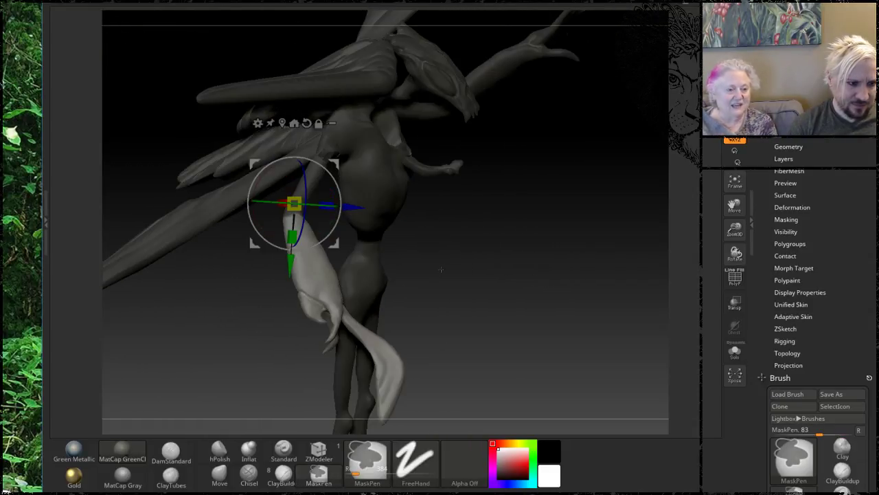
{"action": "left_click", "coordinate": [309, 282]}
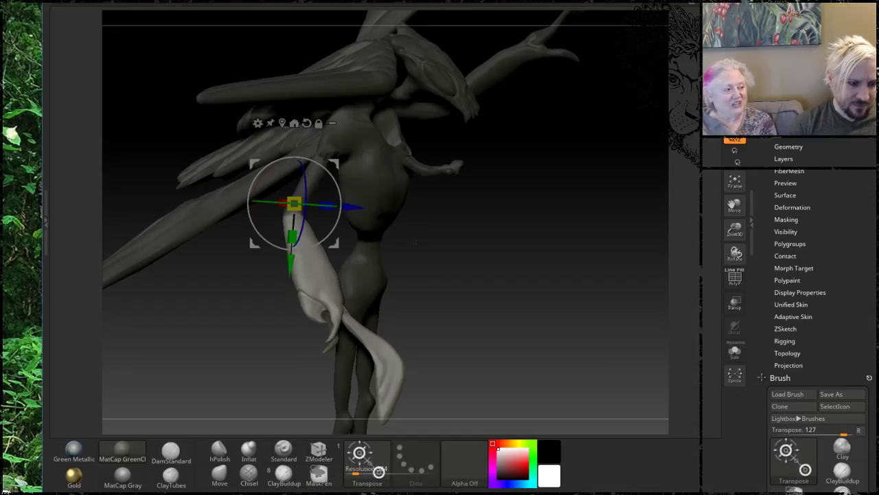
Twist the isolated forearm around its length, swing it slightly forward at the elbow, and clear the mask.
{"action": "left_click_drag", "start_coordinate": [536, 234], "coordinate": [411, 172]}
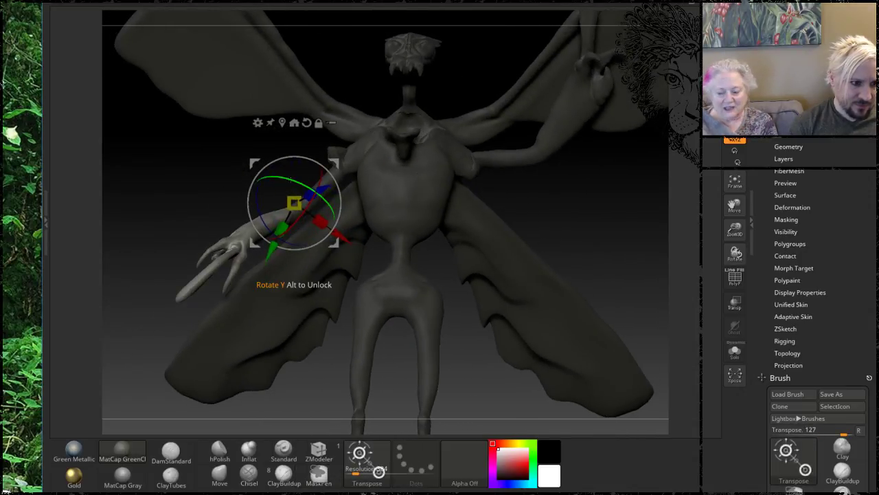
{"action": "left_click_drag", "start_coordinate": [291, 179], "coordinate": [246, 212]}
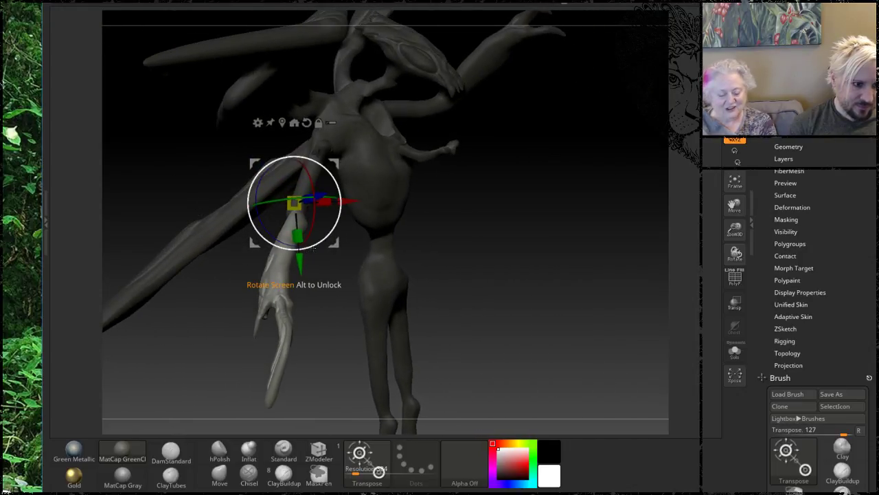
{"action": "left_click_drag", "start_coordinate": [313, 248], "coordinate": [329, 234]}
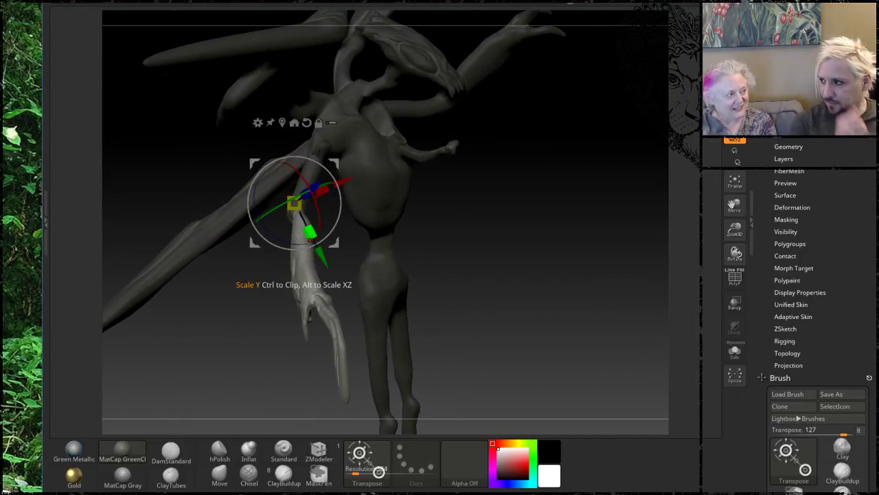
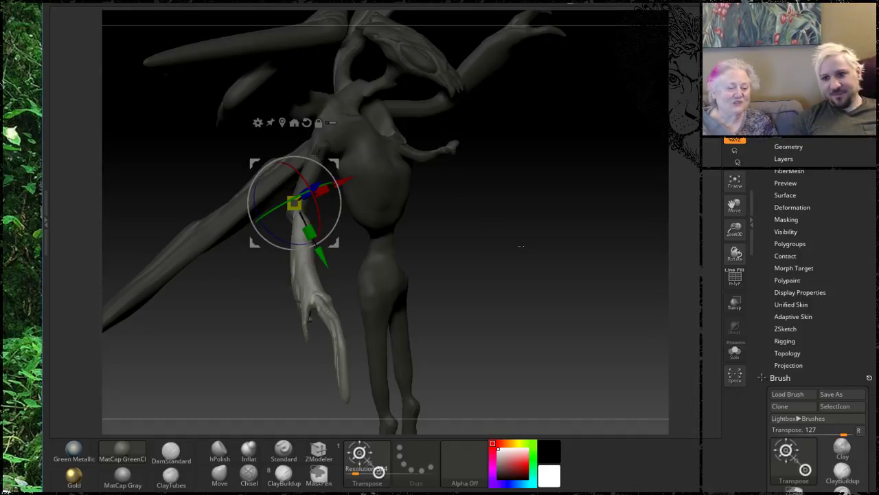
{"action": "mouse_move", "coordinate": [521, 245]}
{"action": "left_mouse_down"}
{"action": "mouse_move", "coordinate": [520, 227]}
{"action": "mouse_move", "coordinate": [518, 245]}
{"action": "left_mouse_up"}
{"action": "left_click_drag", "start_coordinate": [501, 278], "coordinate": [536, 261]}
{"action": "left_click_drag", "start_coordinate": [591, 245], "coordinate": [525, 238], "text": "alt"}
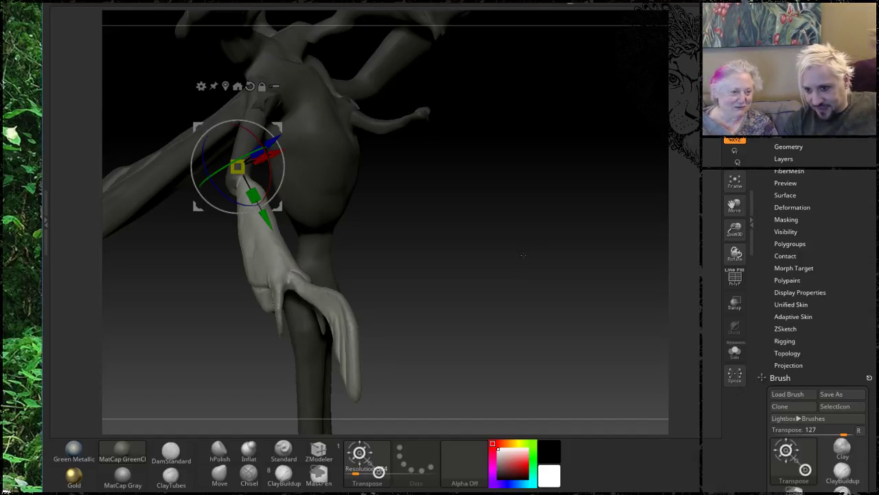
{"action": "left_click_drag", "start_coordinate": [511, 200], "coordinate": [671, 160]}
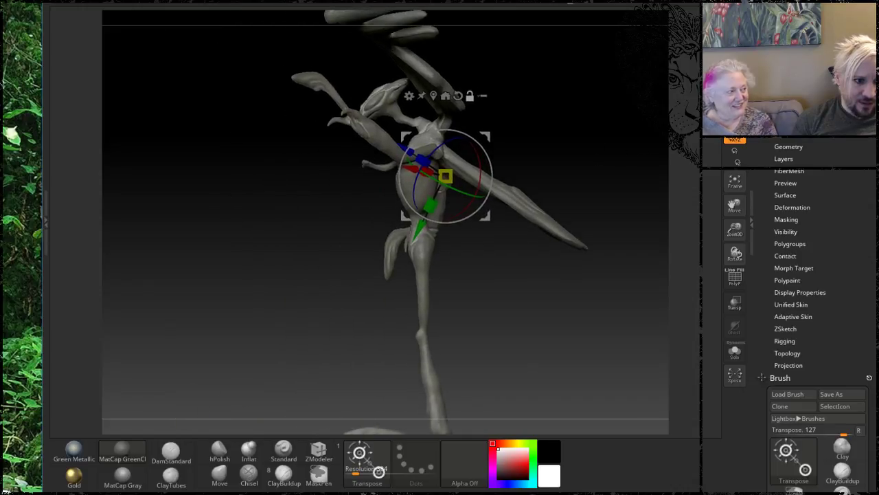
Mask the legs from the hips down and place the transform pivot at the hips in side view.
{"action": "left_click", "coordinate": [424, 254]}
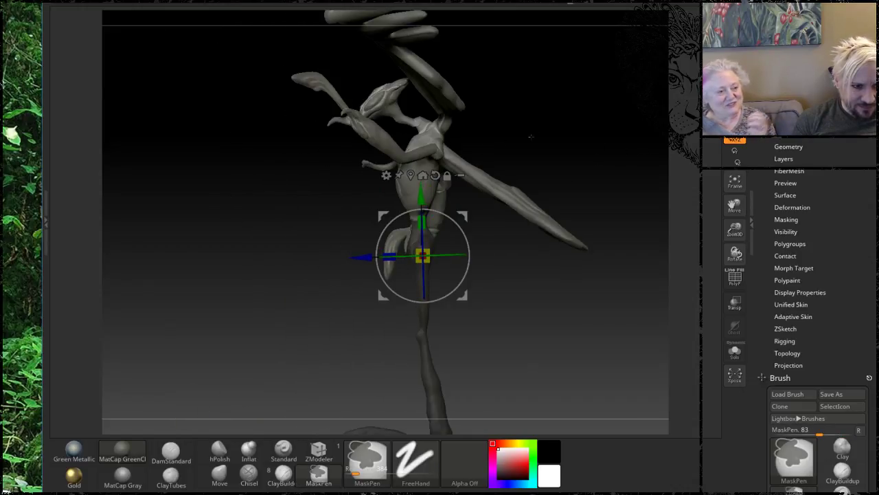
{"action": "left_click", "coordinate": [429, 139]}
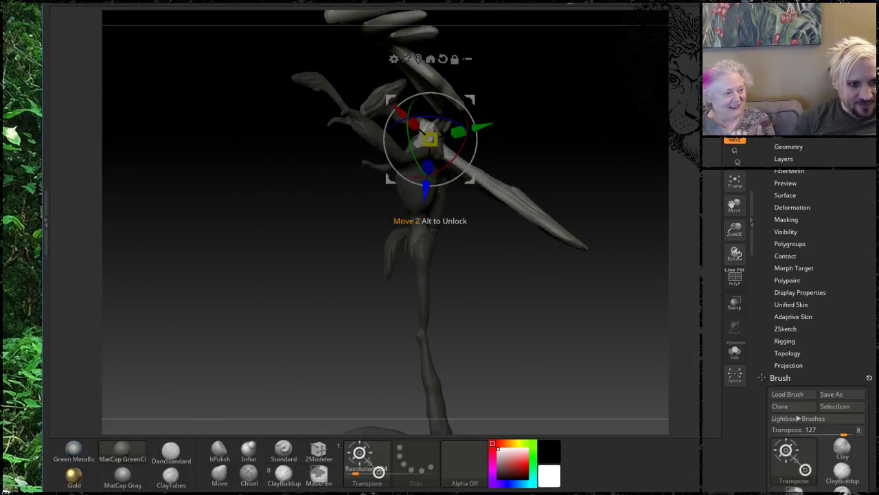
{"action": "left_click", "coordinate": [422, 255]}
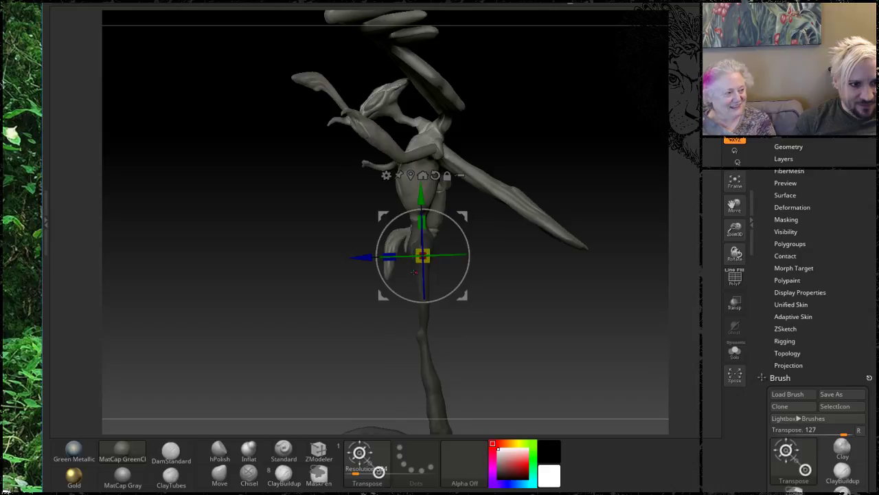
{"action": "left_click", "coordinate": [434, 137]}
{"action": "left_click", "coordinate": [425, 158]}
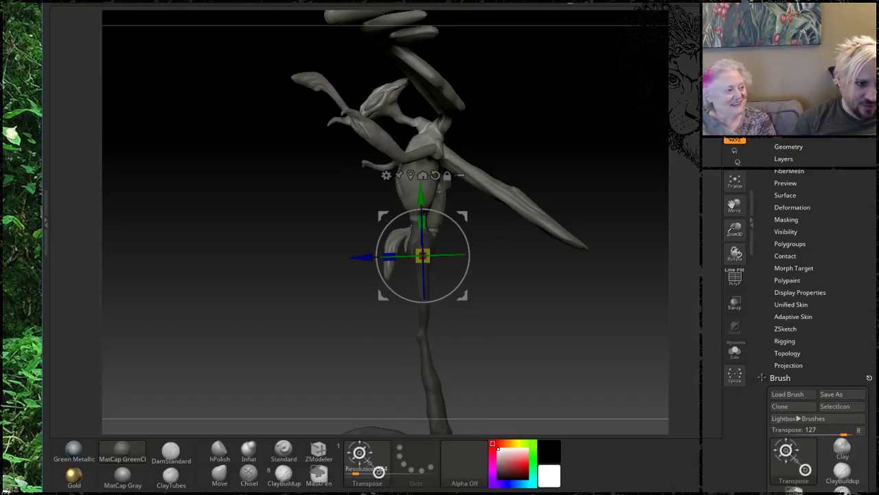
{"action": "right_click_drag", "start_coordinate": [560, 155], "coordinate": [550, 216], "text": "ctrl"}
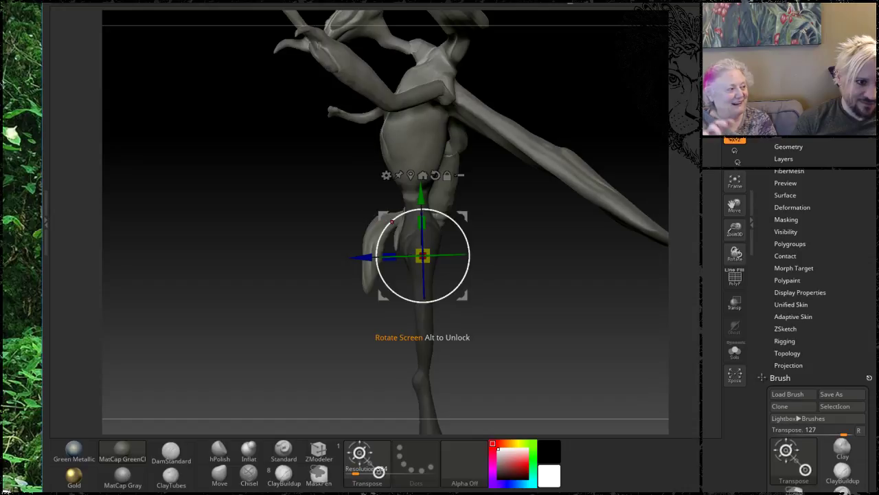
Tilt the unmasked upper body forward over the hips in side view, shift it into place, and clear the leg mask.
{"action": "left_click_drag", "start_coordinate": [392, 221], "coordinate": [408, 269]}
{"action": "left_click_drag", "start_coordinate": [410, 183], "coordinate": [415, 186]}
{"action": "left_click_drag", "start_coordinate": [416, 268], "coordinate": [413, 272]}
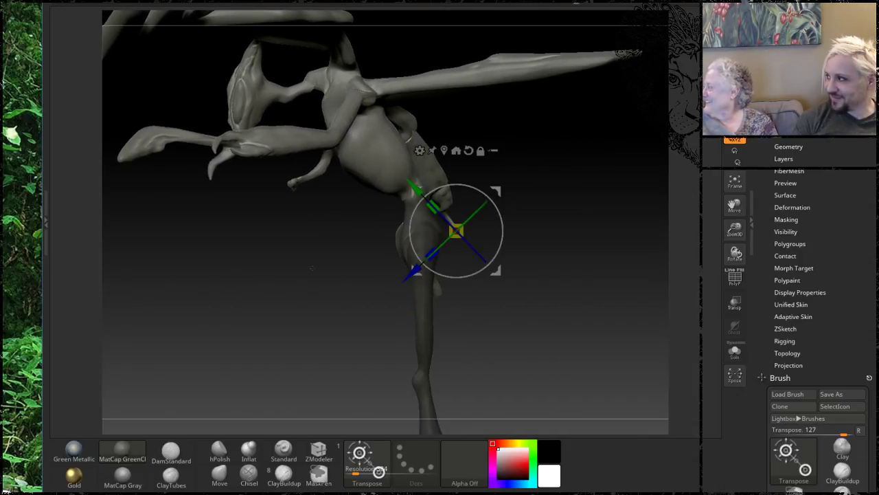
{"action": "left_click_drag", "start_coordinate": [311, 280], "coordinate": [335, 180]}
{"action": "left_click_drag", "start_coordinate": [589, 169], "coordinate": [603, 216], "text": "alt"}
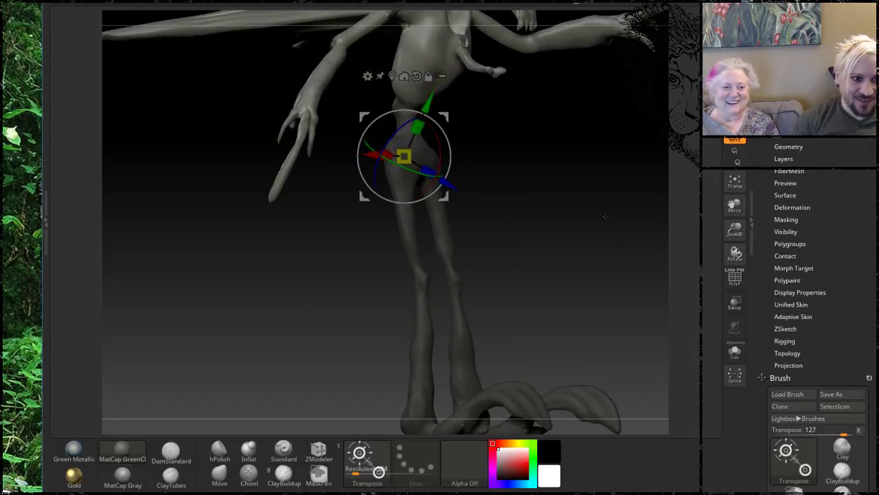
{"action": "left_click_drag", "start_coordinate": [523, 244], "coordinate": [528, 201]}
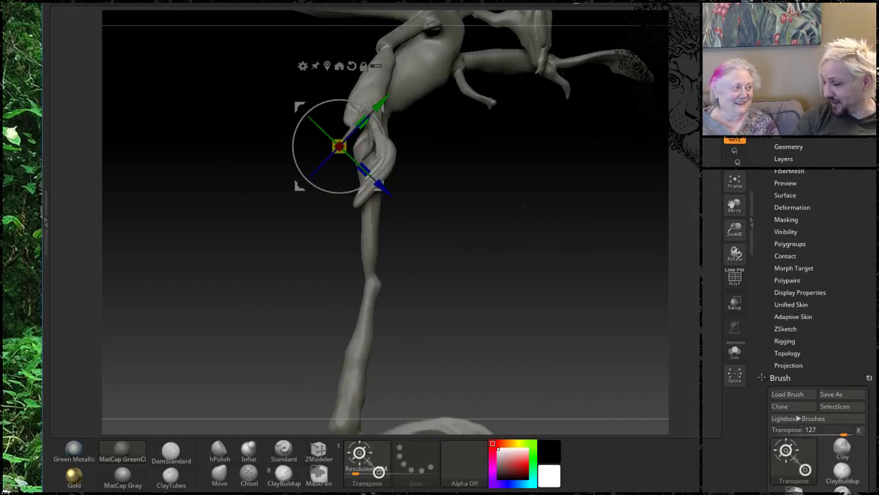
Mask the upper body and one leg so a single leg stays free, and place the transform pivot at its hip.
{"action": "left_click_drag", "start_coordinate": [535, 204], "coordinate": [596, 187]}
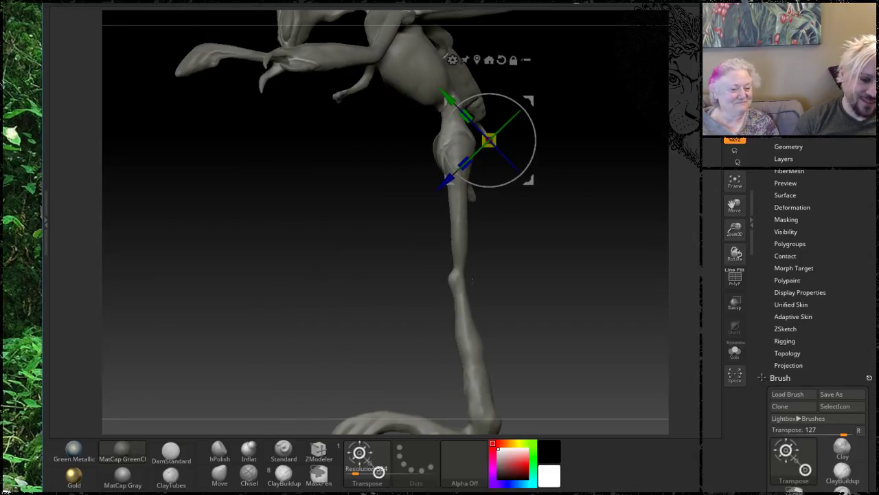
{"action": "left_click_drag", "start_coordinate": [429, 79], "coordinate": [447, 245], "text": "ctrl"}
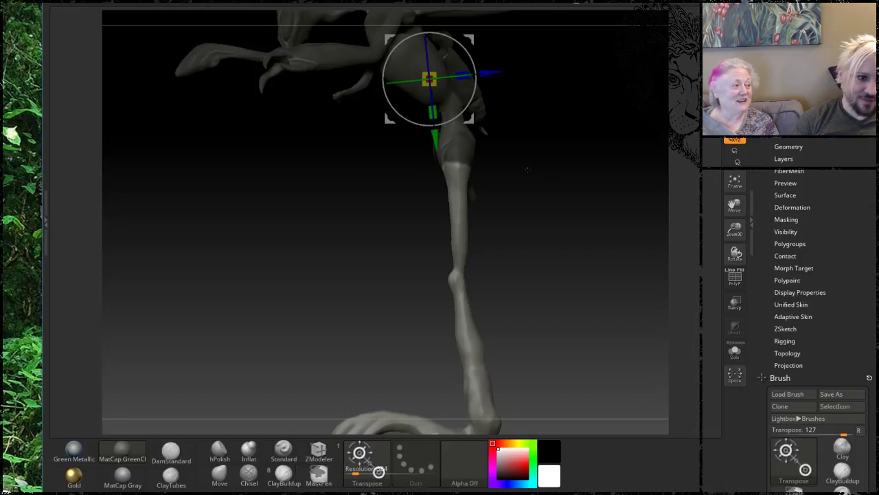
{"action": "left_click_drag", "start_coordinate": [446, 254], "coordinate": [522, 171]}
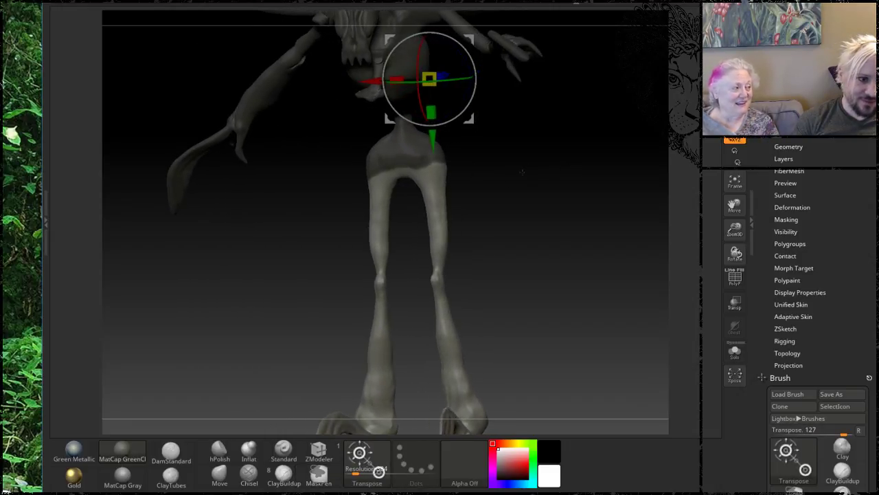
{"action": "left_click", "coordinate": [426, 165]}
{"action": "left_click", "coordinate": [439, 248], "text": "ctrl"}
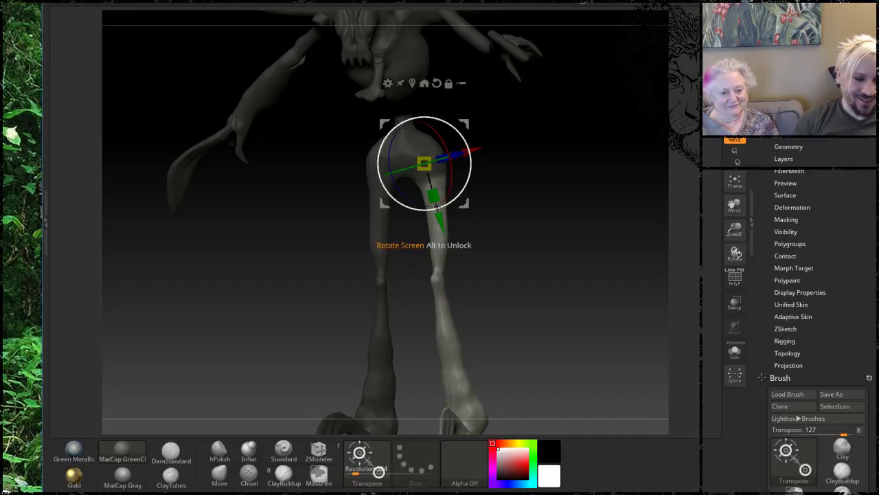
Swing the unmasked leg up and forward at the hip, adjust its angle, and shift it into place at the pelvis.
{"action": "left_click_drag", "start_coordinate": [467, 281], "coordinate": [520, 256]}
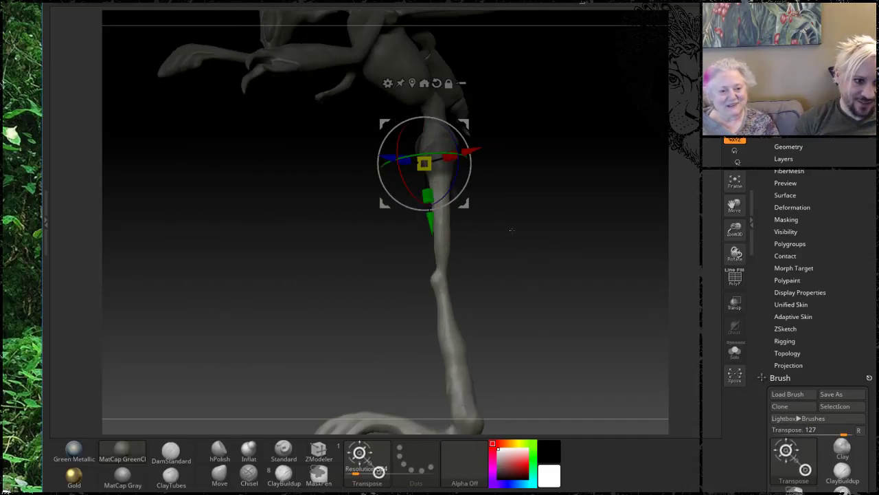
{"action": "left_click_drag", "start_coordinate": [393, 136], "coordinate": [429, 176]}
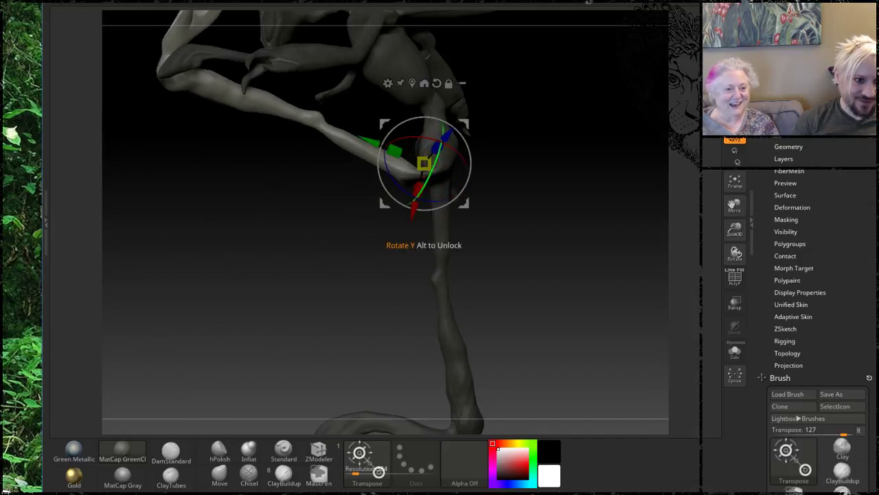
{"action": "left_click_drag", "start_coordinate": [414, 206], "coordinate": [412, 184]}
{"action": "left_click_drag", "start_coordinate": [380, 127], "coordinate": [394, 133]}
{"action": "left_click_drag", "start_coordinate": [285, 236], "coordinate": [398, 178]}
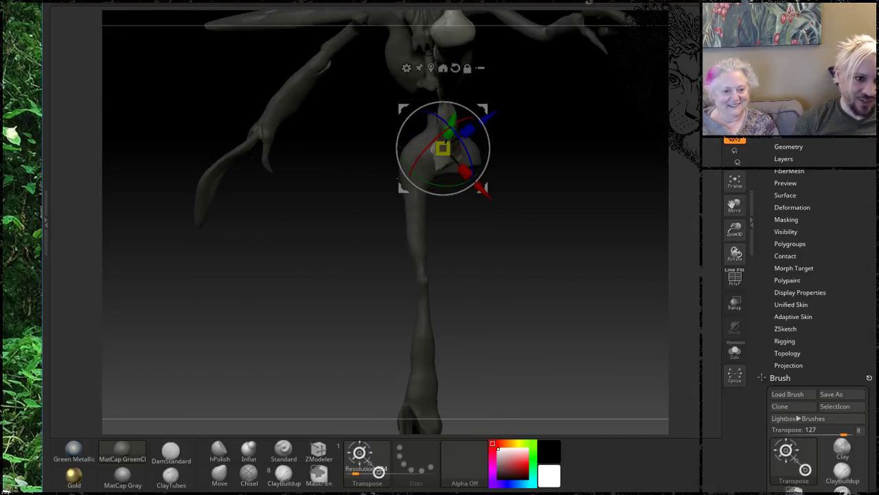
{"action": "left_click_drag", "start_coordinate": [469, 128], "coordinate": [479, 122]}
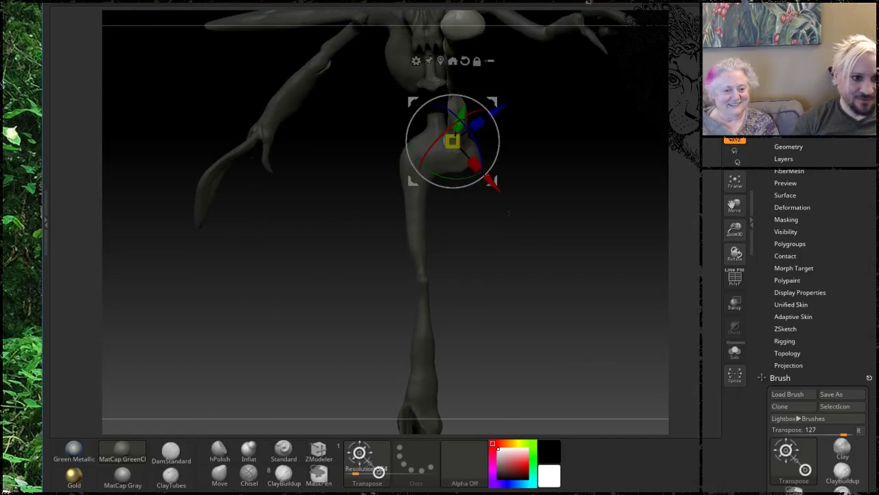
{"action": "left_click_drag", "start_coordinate": [492, 182], "coordinate": [529, 153]}
Mask the raised leg's thigh, move the pivot to the knee, and bend the lower leg down and back.
{"action": "mouse_move", "coordinate": [266, 180]}
{"action": "left_mouse_down", "text": "alt"}
{"action": "mouse_move", "coordinate": [349, 202]}
{"action": "mouse_move", "coordinate": [379, 240]}
{"action": "mouse_move", "coordinate": [349, 251]}
{"action": "mouse_move", "coordinate": [459, 257]}
{"action": "mouse_move", "coordinate": [316, 178]}
{"action": "mouse_move", "coordinate": [302, 213]}
{"action": "mouse_move", "coordinate": [309, 232]}
{"action": "mouse_move", "coordinate": [349, 224]}
{"action": "left_mouse_up", "text": "alt"}
{"action": "left_click_drag", "start_coordinate": [383, 158], "coordinate": [365, 133], "text": "ctrl"}
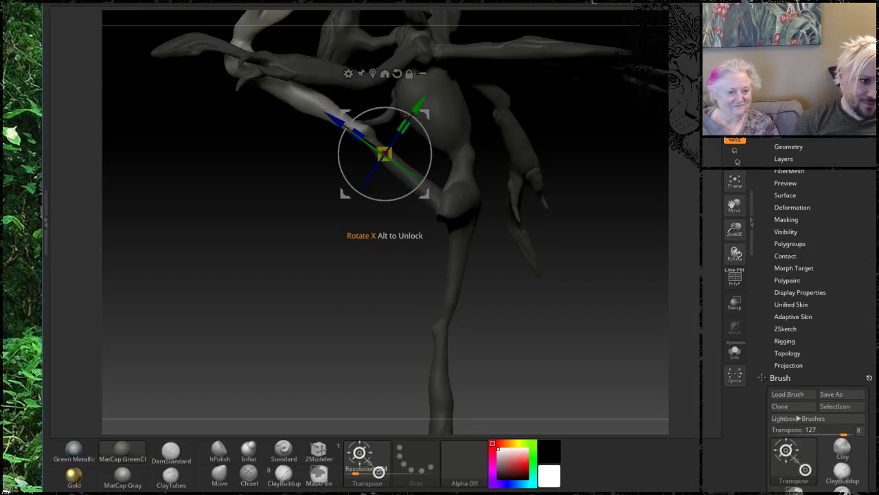
{"action": "left_click_drag", "start_coordinate": [423, 112], "coordinate": [403, 90]}
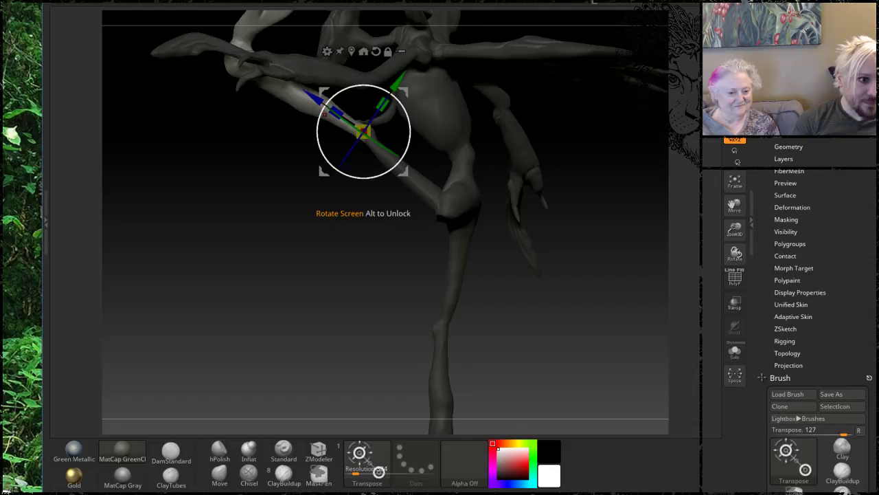
{"action": "left_click_drag", "start_coordinate": [320, 114], "coordinate": [402, 199]}
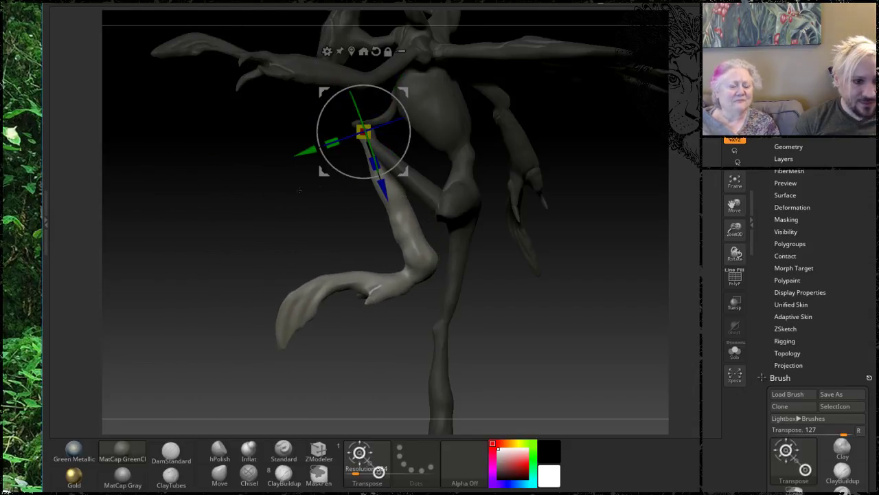
Keep the pivot at the raised leg's knee and adjust the lower leg's sideways angle with a slight rotation.
{"action": "left_click_drag", "start_coordinate": [229, 204], "coordinate": [364, 268]}
{"action": "left_click", "coordinate": [342, 292]}
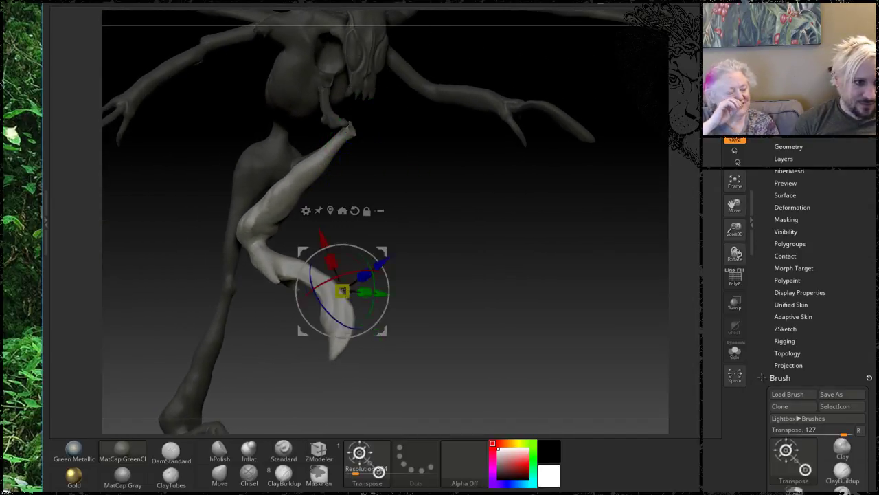
{"action": "left_click", "coordinate": [363, 131]}
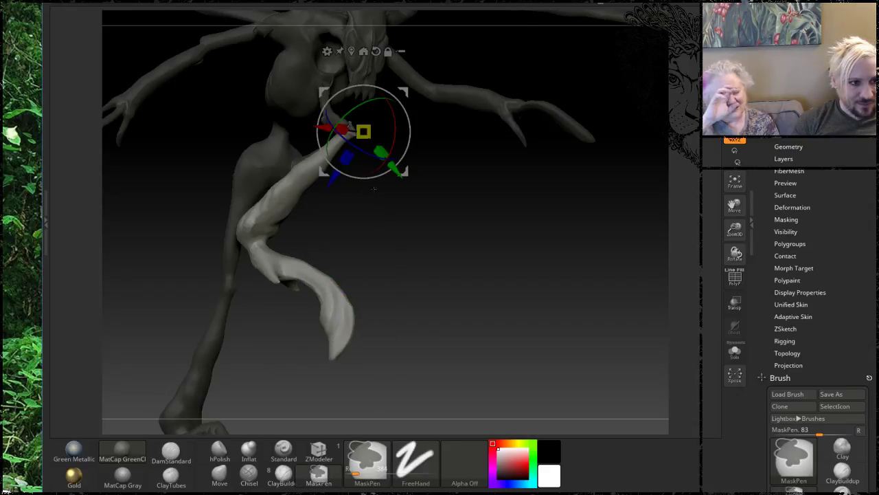
{"action": "left_click_drag", "start_coordinate": [412, 141], "coordinate": [443, 122]}
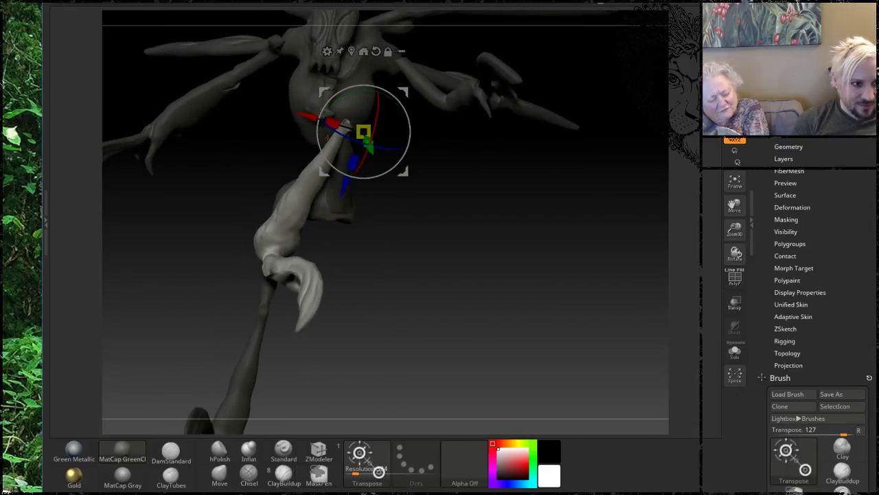
{"action": "left_click_drag", "start_coordinate": [328, 136], "coordinate": [332, 155]}
{"action": "left_click_drag", "start_coordinate": [440, 201], "coordinate": [479, 219]}
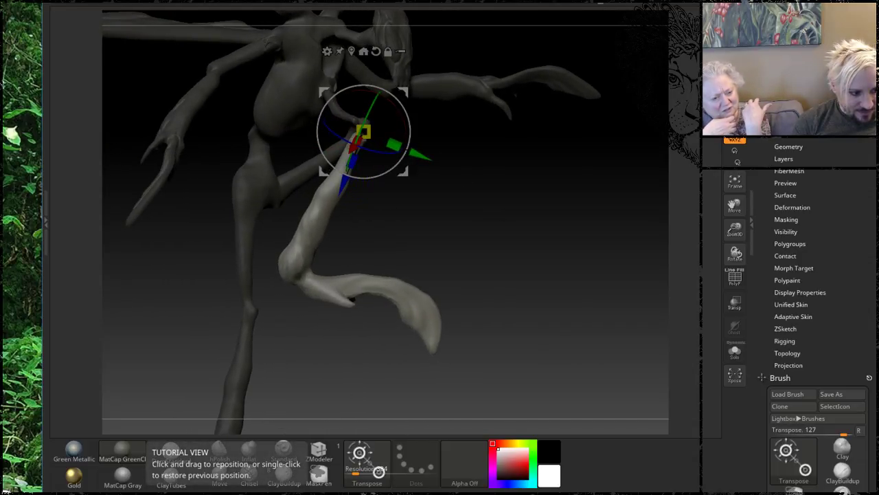
Switch to the Insect reference folder in File Explorer, view Wasp02 and the photos following it, and close the viewer.
{"action": "key", "text": "alt+Tab"}
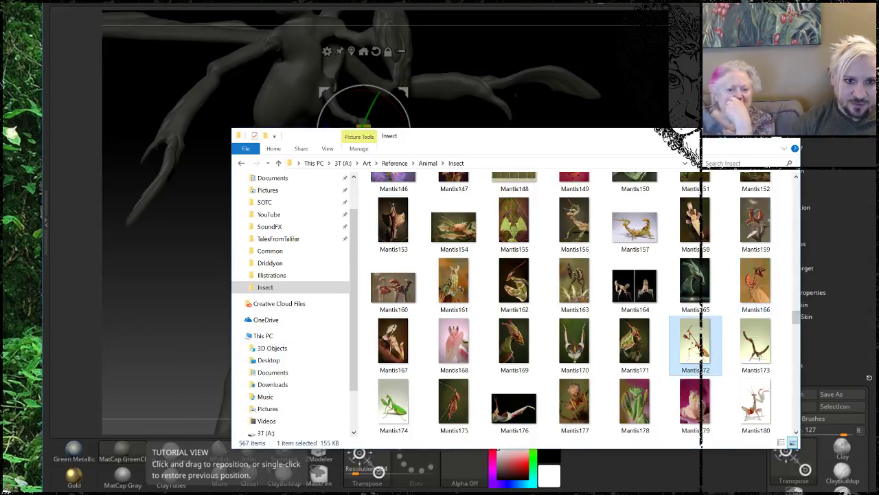
{"action": "left_click_drag", "start_coordinate": [672, 127], "coordinate": [673, 0]}
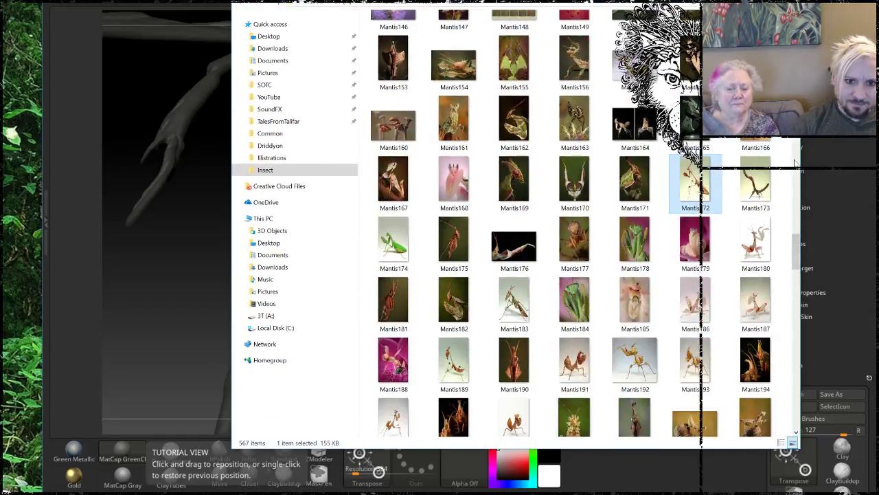
{"action": "left_click_drag", "start_coordinate": [799, 243], "coordinate": [801, 411]}
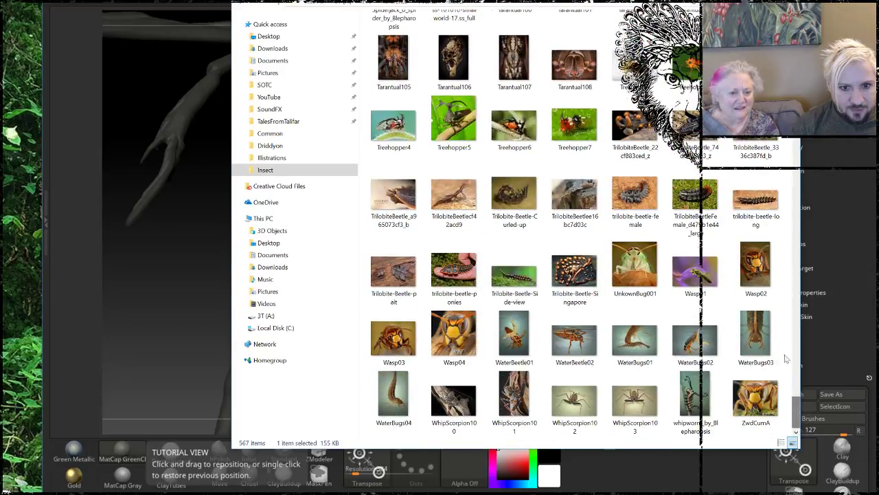
{"action": "double_click", "coordinate": [758, 274]}
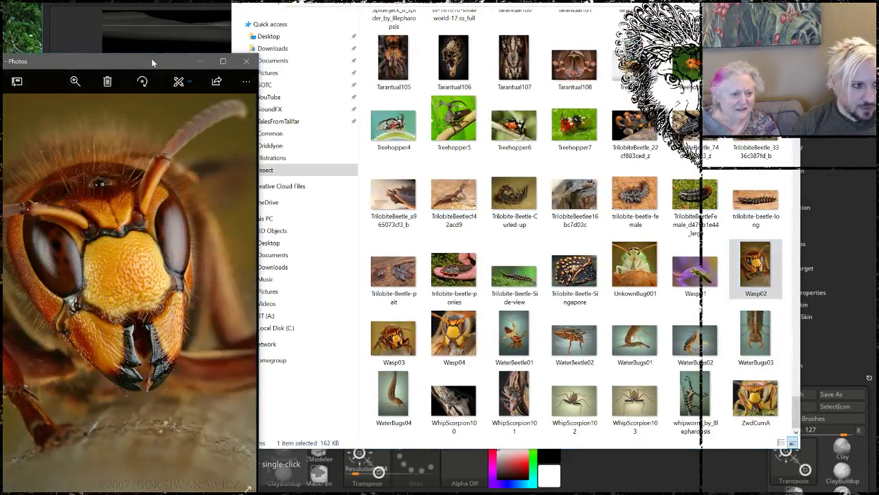
{"action": "left_click_drag", "start_coordinate": [150, 68], "coordinate": [337, 10]}
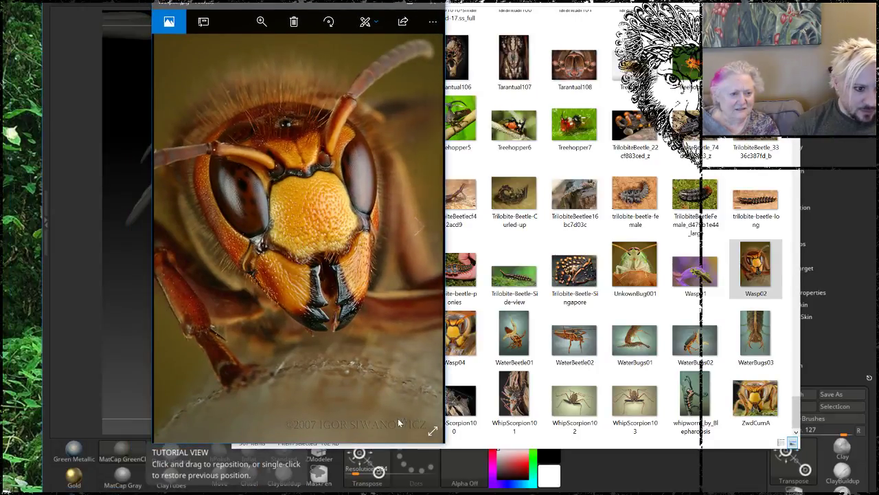
{"action": "left_click", "coordinate": [418, 224]}
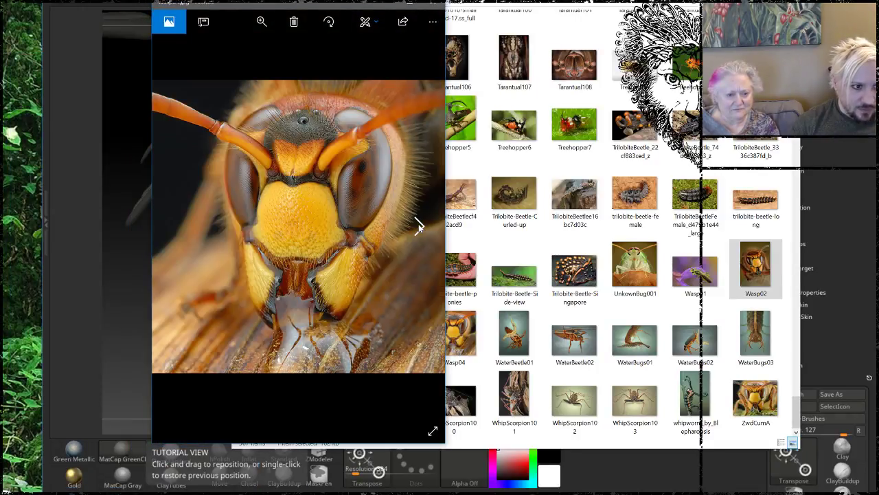
{"action": "left_click", "coordinate": [418, 224]}
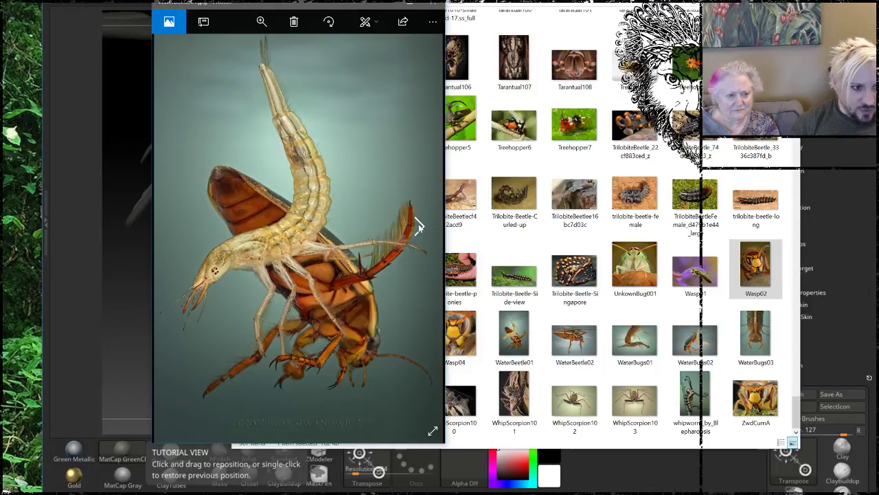
{"action": "left_click", "coordinate": [419, 224]}
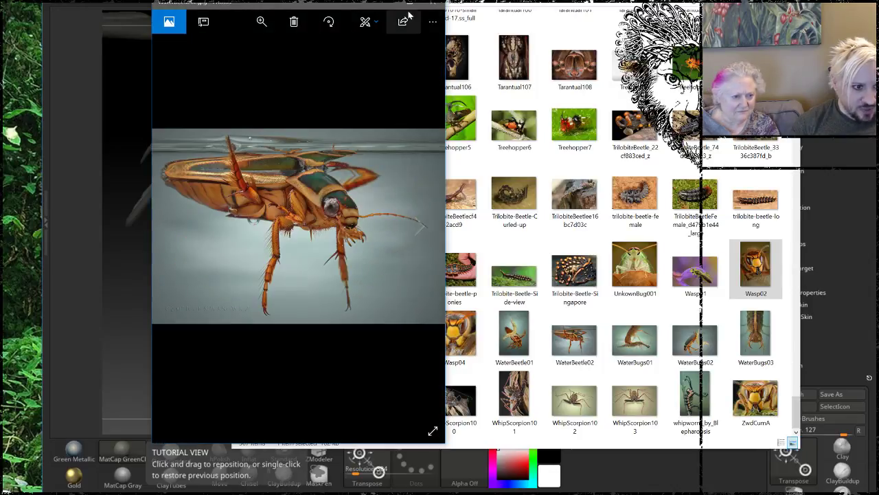
{"action": "left_click", "coordinate": [433, 7]}
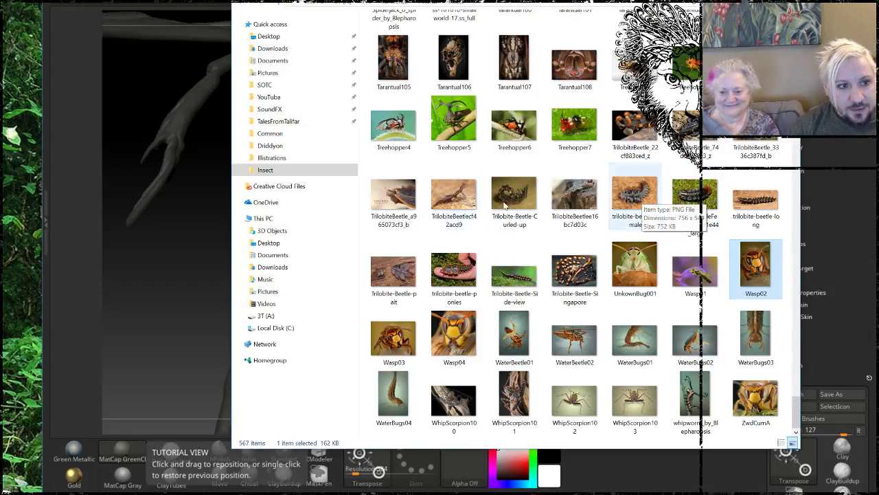
Check the remaining Insect thumbnails, look through the neighbouring Insects folder for wasp references, and leave File Explorer.
{"action": "scroll", "coordinate": [492, 136], "scroll_direction": "up", "scroll_amount": 10}
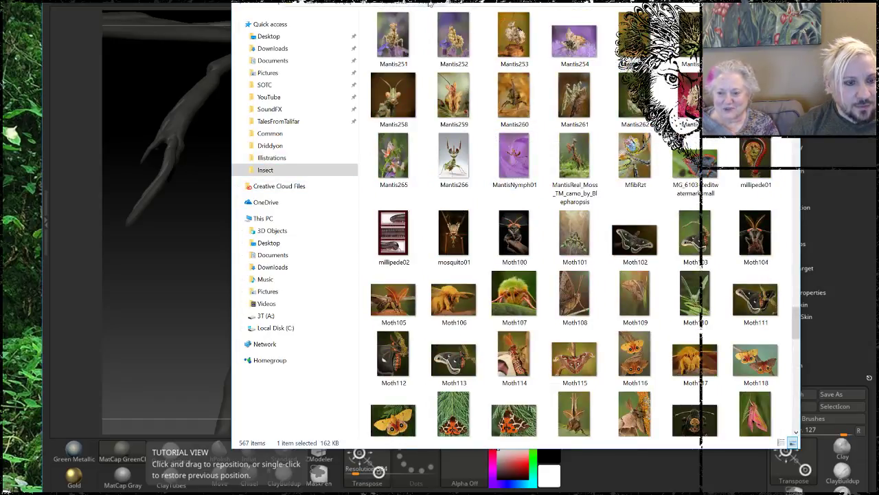
{"action": "key", "text": "alt+Up"}
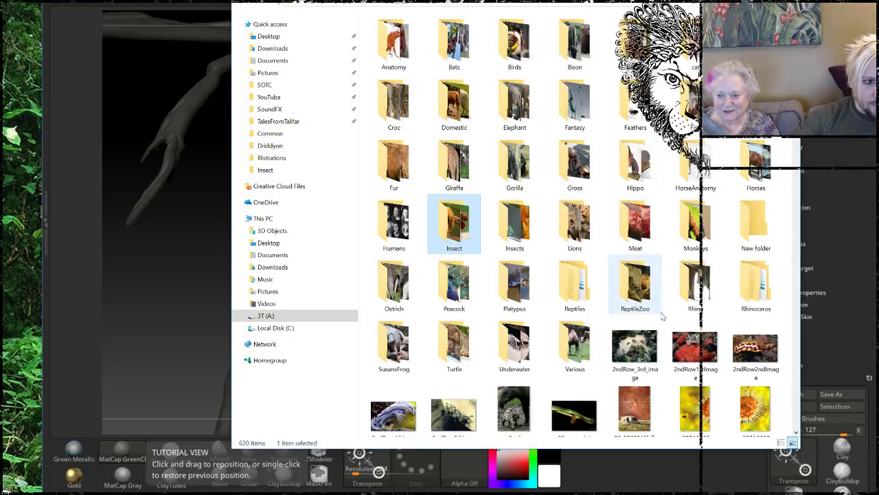
{"action": "double_click", "coordinate": [524, 237]}
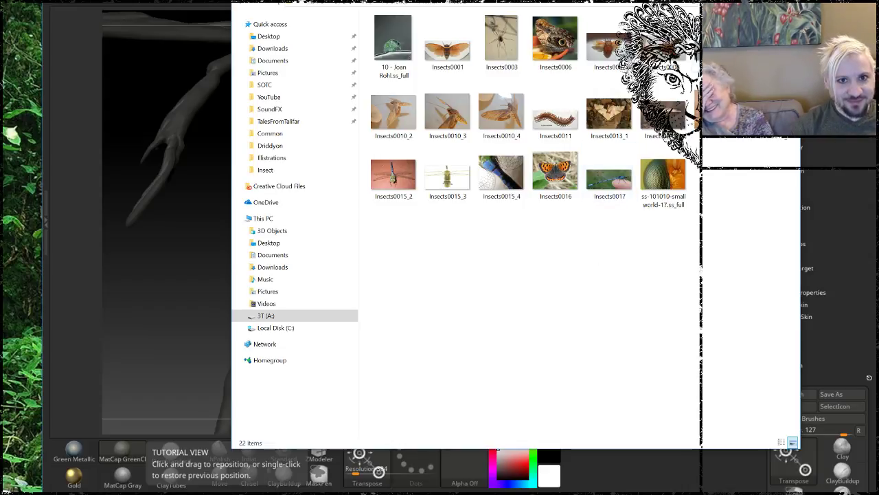
{"action": "left_click", "coordinate": [730, 1]}
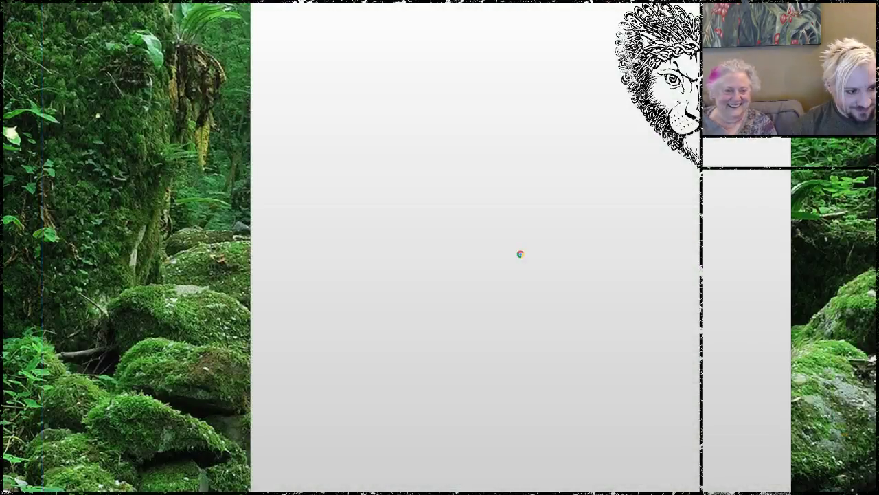
Switch to Chrome and search Google for "wasp".
{"action": "left_click", "coordinate": [463, 435]}
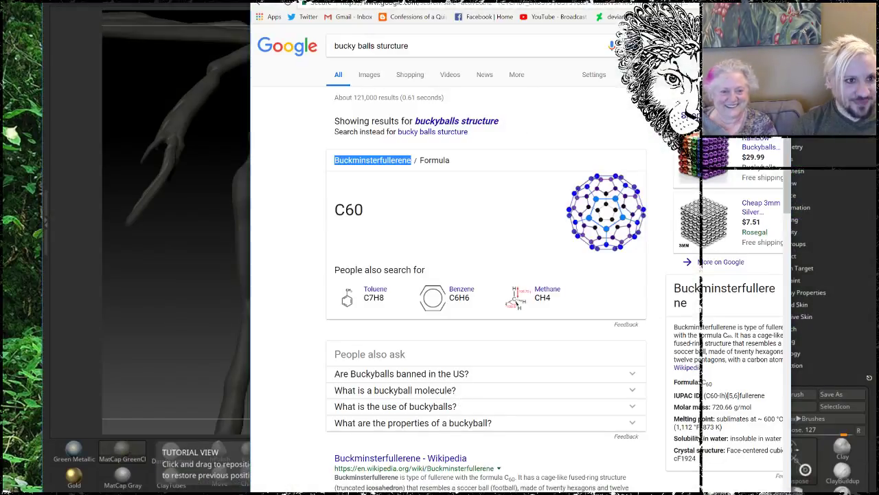
{"action": "left_click", "coordinate": [412, 46]}
{"action": "key", "text": "ctrl+a"}
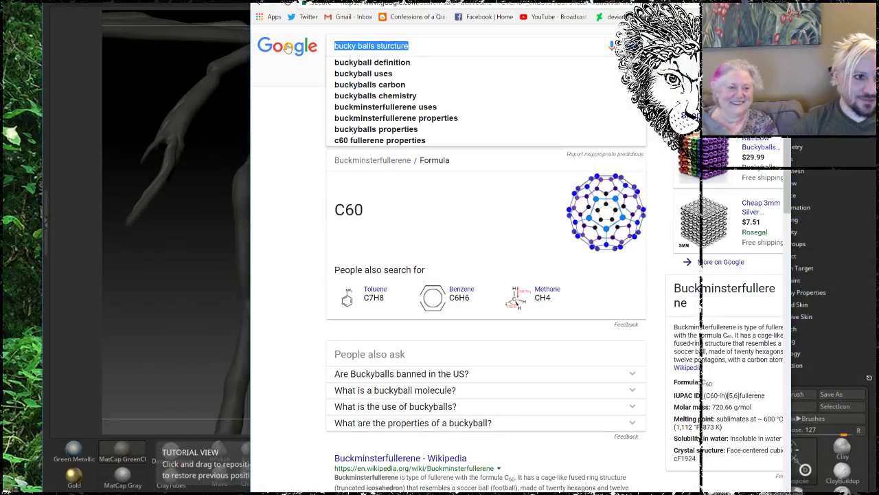
{"action": "type", "text": "wasp"}
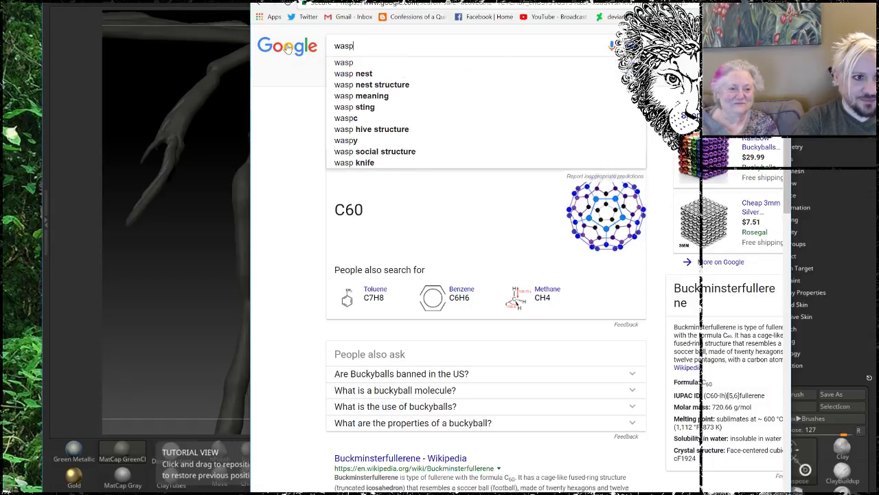
{"action": "key", "text": "Return"}
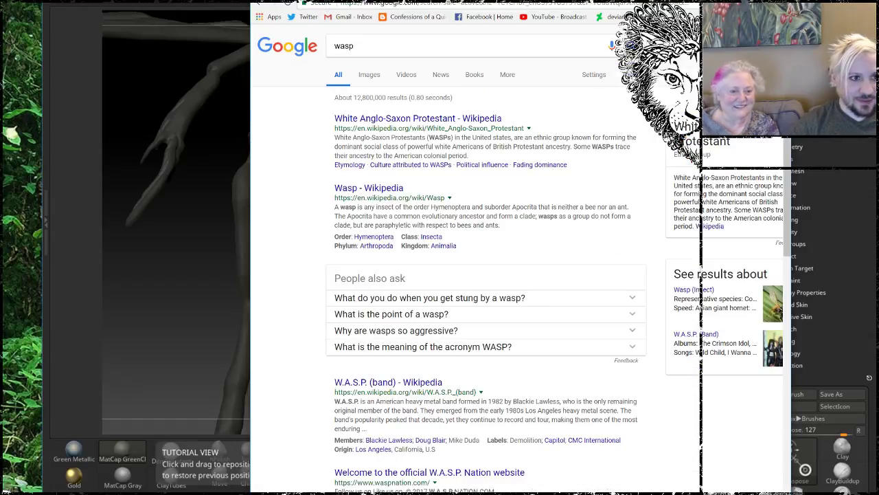
Refine the search to "wasp flight" and show the image results.
{"action": "left_click", "coordinate": [357, 46]}
{"action": "type", "text": "flight"}
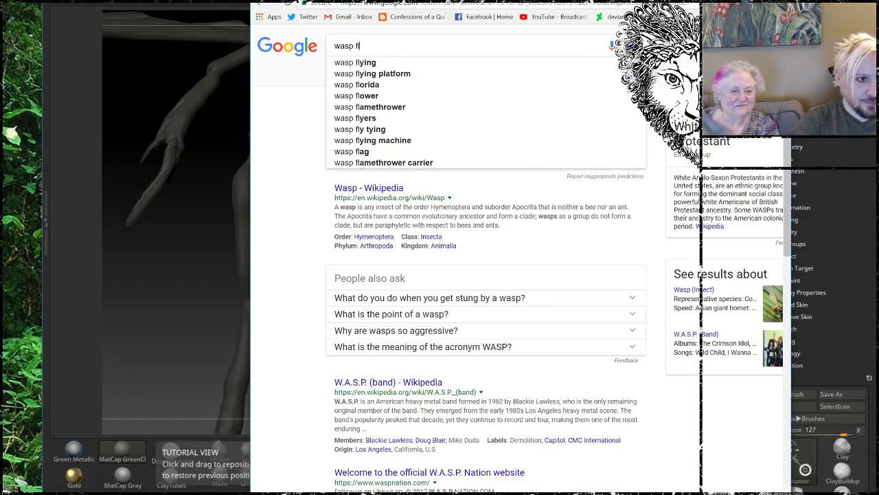
{"action": "key", "text": "Return"}
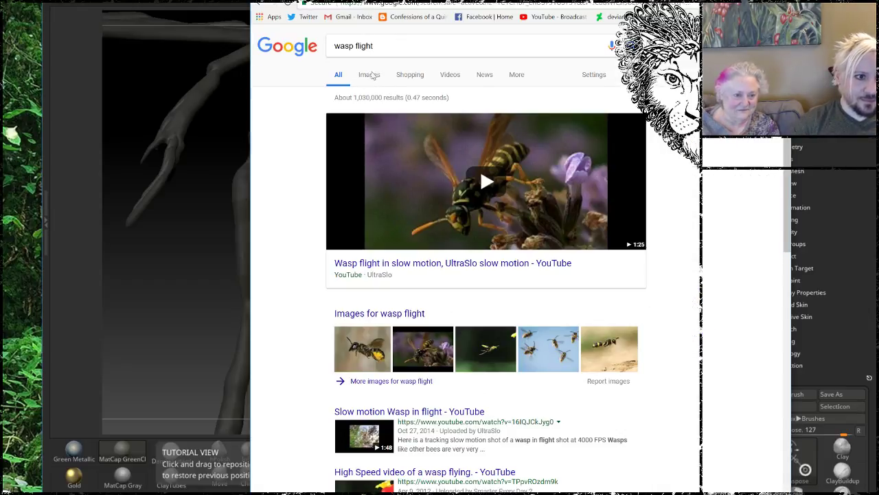
{"action": "left_click", "coordinate": [370, 75]}
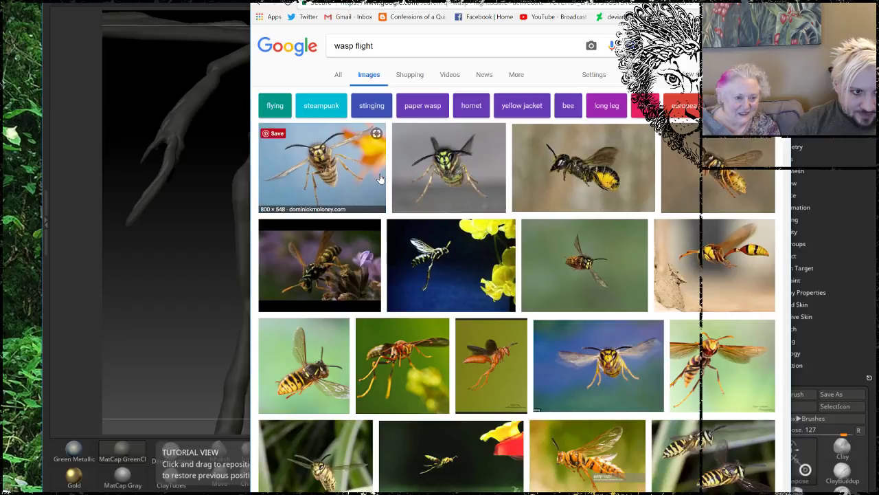
Examine enlarged photos of wasps in free flight and their related images, including the mud dauber wasp, for leg poses.
{"action": "left_click", "coordinate": [442, 267]}
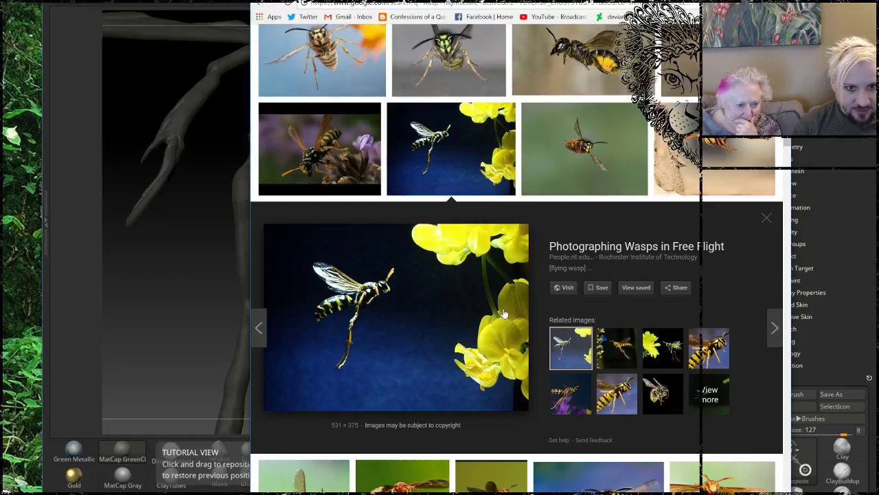
{"action": "left_click", "coordinate": [726, 139]}
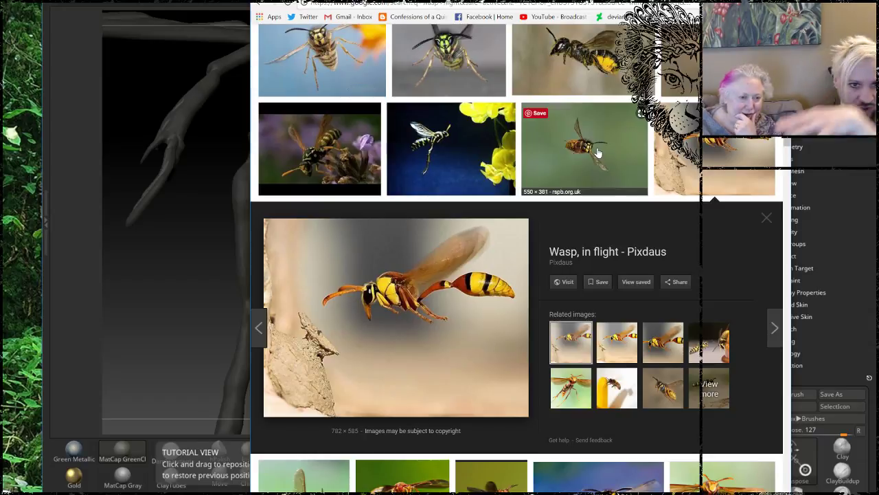
{"action": "left_click", "coordinate": [677, 65]}
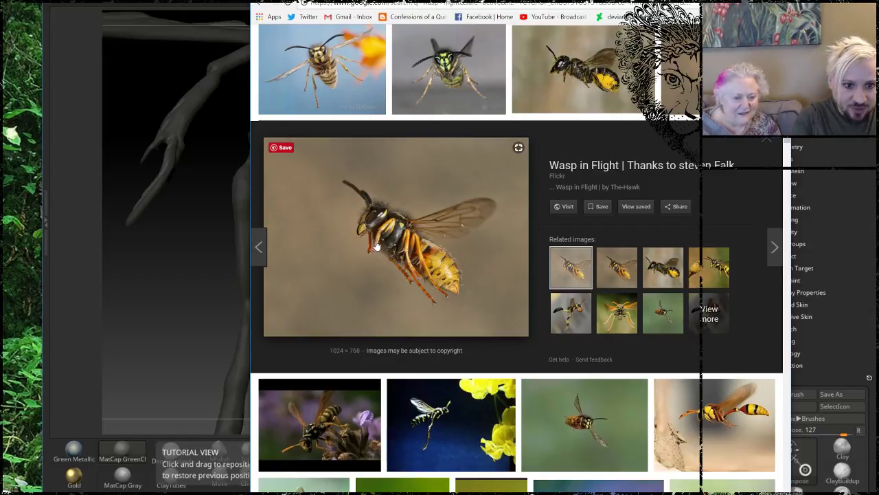
{"action": "left_click", "coordinate": [607, 311]}
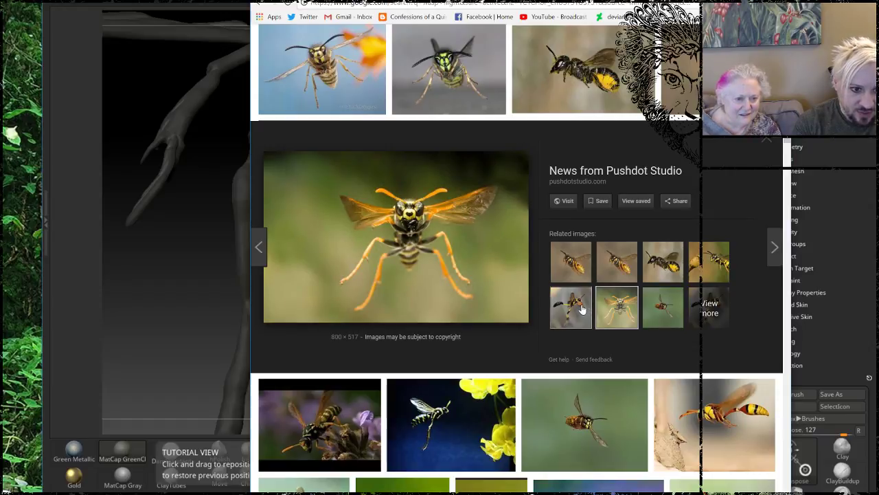
{"action": "left_click", "coordinate": [582, 310]}
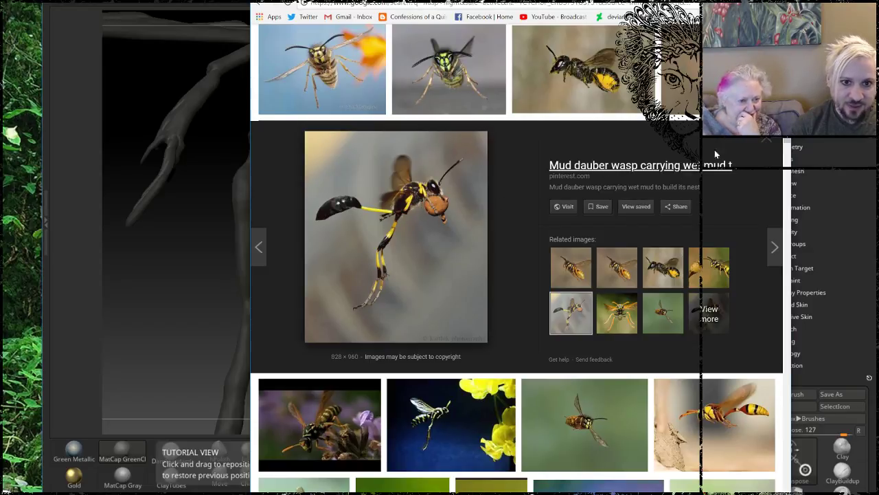
Close the image preview, browse further wasp flight results, and return to ZBrush.
{"action": "left_click", "coordinate": [765, 140]}
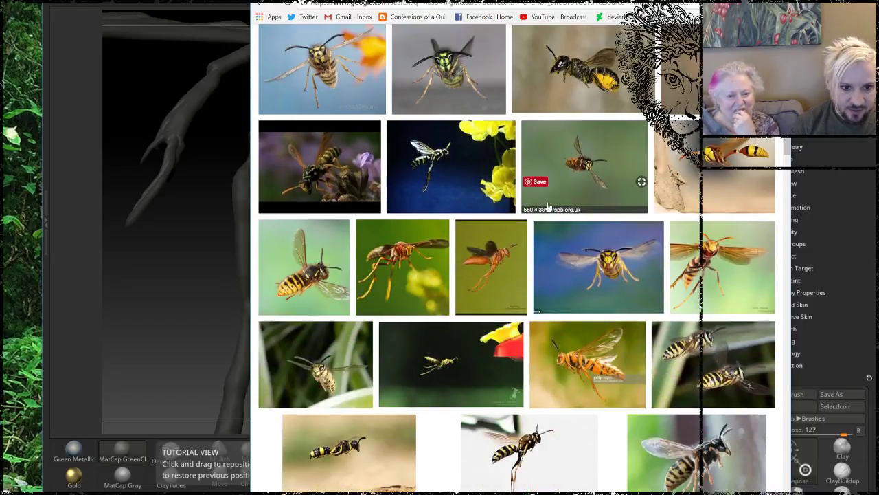
{"action": "scroll", "coordinate": [544, 210], "scroll_direction": "down", "scroll_amount": 3}
{"action": "scroll", "coordinate": [544, 210], "scroll_direction": "down", "scroll_amount": 5}
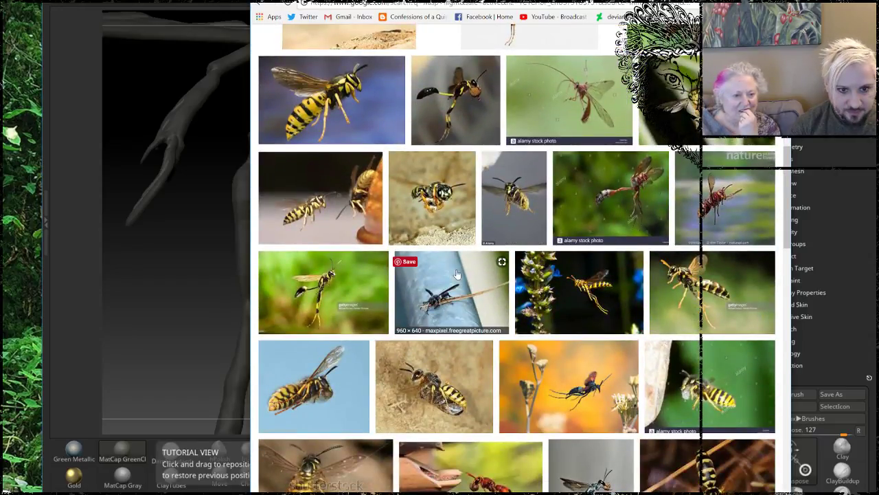
{"action": "scroll", "coordinate": [457, 274], "scroll_direction": "down", "scroll_amount": 1}
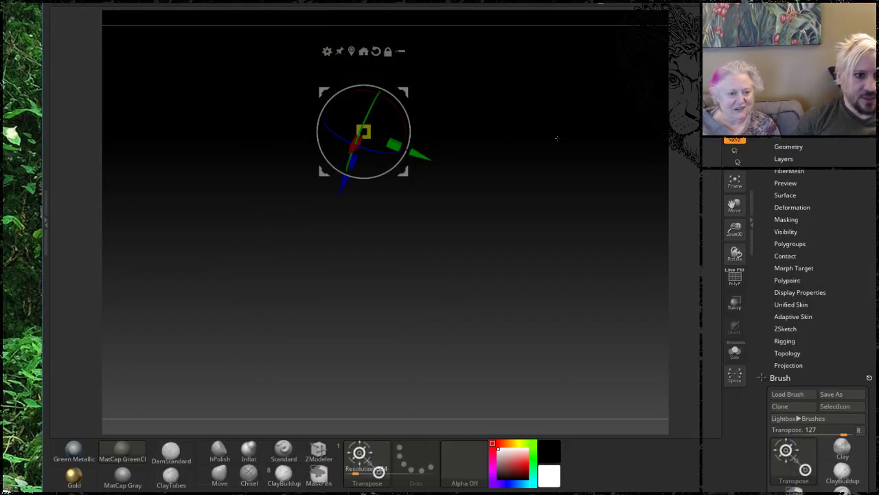
Mask the creature from the raised leg's shin upward, leaving only the raised foot free to pose.
{"action": "left_click_drag", "start_coordinate": [600, 86], "coordinate": [636, 232]}
{"action": "left_click", "coordinate": [369, 238], "text": "alt"}
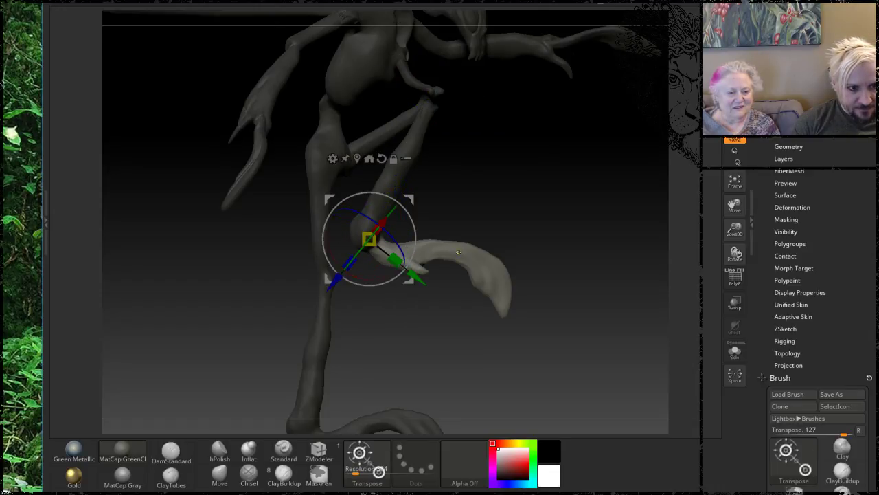
{"action": "left_click_drag", "start_coordinate": [409, 215], "coordinate": [400, 281]}
{"action": "key", "text": "ctrl+z"}
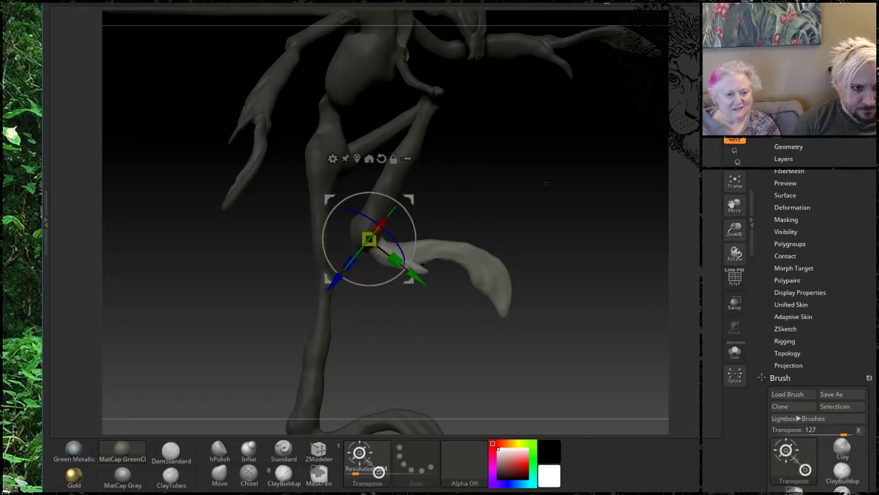
{"action": "left_click_drag", "start_coordinate": [546, 182], "coordinate": [399, 181]}
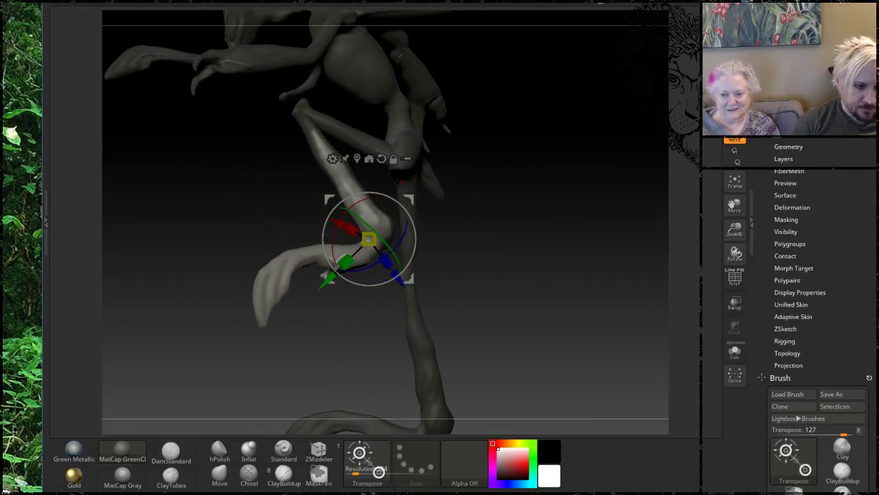
{"action": "left_click_drag", "start_coordinate": [346, 189], "coordinate": [398, 285]}
{"action": "left_click", "coordinate": [479, 241], "text": "ctrl"}
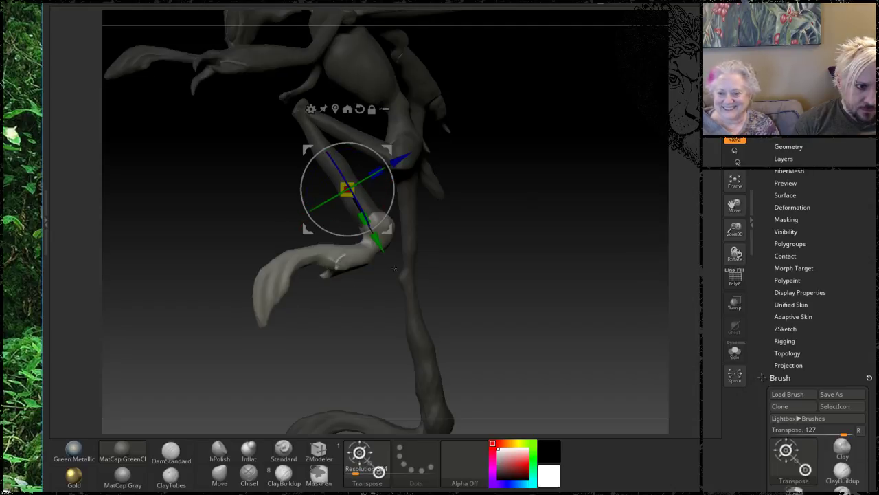
{"action": "mouse_move", "coordinate": [480, 241]}
{"action": "left_mouse_down"}
{"action": "mouse_move", "coordinate": [492, 227]}
{"action": "mouse_move", "coordinate": [486, 196]}
{"action": "mouse_move", "coordinate": [308, 277]}
{"action": "left_mouse_up"}
{"action": "left_click_drag", "start_coordinate": [459, 250], "coordinate": [474, 222], "text": "alt"}
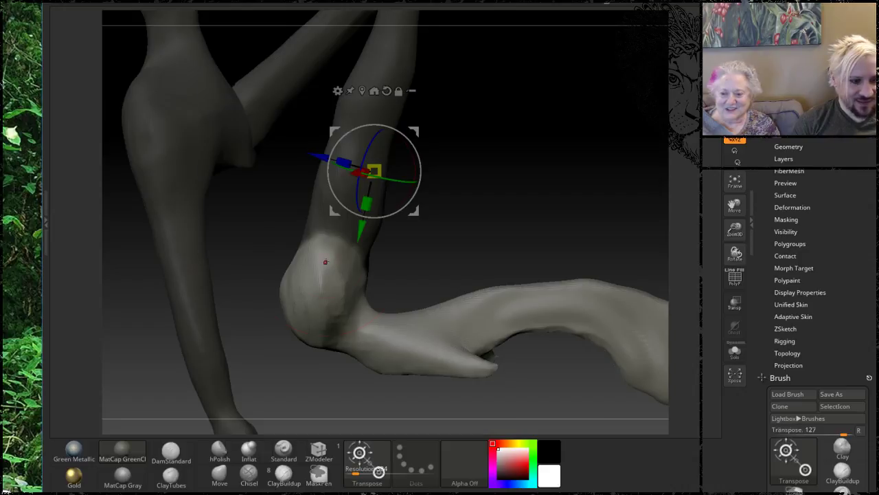
Paint the mask over the raised leg's ankle and heel with MaskPen, and switch to the Inflat brush.
{"action": "key", "text": "q"}
{"action": "mouse_move", "coordinate": [324, 245]}
{"action": "left_mouse_down", "text": "ctrl"}
{"action": "mouse_move", "coordinate": [312, 271]}
{"action": "mouse_move", "coordinate": [319, 289]}
{"action": "left_mouse_up", "text": "ctrl"}
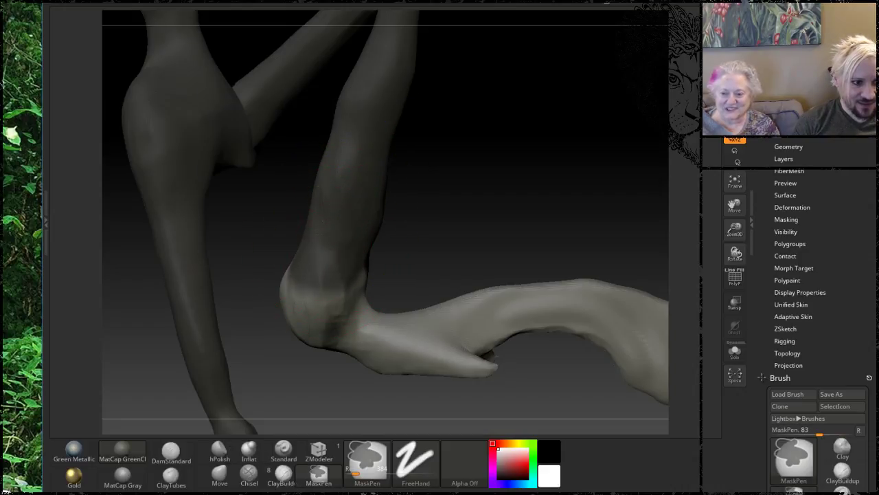
{"action": "left_click_drag", "start_coordinate": [322, 221], "coordinate": [343, 212], "text": "ctrl"}
{"action": "left_click_drag", "start_coordinate": [591, 180], "coordinate": [467, 180]}
{"action": "mouse_move", "coordinate": [342, 259]}
{"action": "left_mouse_down"}
{"action": "mouse_move", "coordinate": [406, 211]}
{"action": "mouse_move", "coordinate": [502, 222]}
{"action": "left_mouse_up"}
{"action": "key", "text": "b"}
{"action": "key", "text": "i"}
{"action": "key", "text": "n"}
{"action": "left_click_drag", "start_coordinate": [328, 238], "coordinate": [323, 291], "text": "ctrl"}
{"action": "mouse_move", "coordinate": [435, 213]}
{"action": "left_mouse_down"}
{"action": "mouse_move", "coordinate": [478, 216]}
{"action": "mouse_move", "coordinate": [445, 185]}
{"action": "mouse_move", "coordinate": [454, 195]}
{"action": "left_mouse_up"}
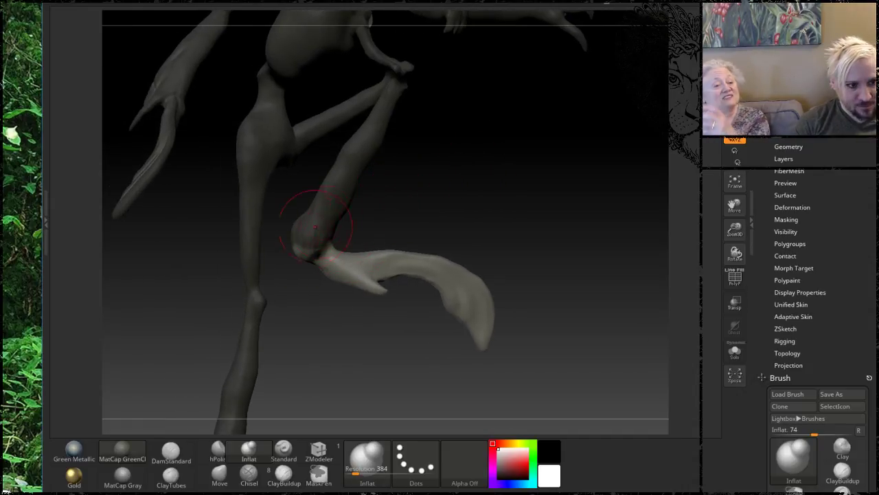
Rotate the raised leg's foot at the ankle until it hangs downward, and correct its sideways tilt.
{"action": "key", "text": "w"}
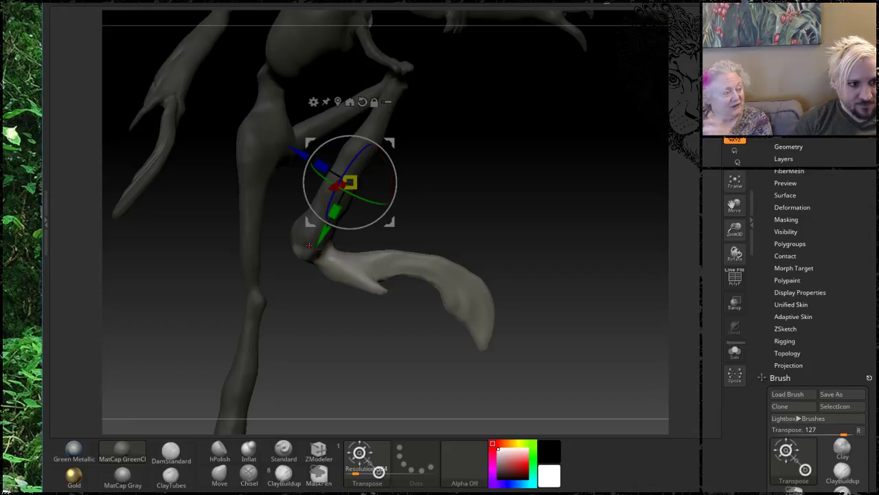
{"action": "mouse_move", "coordinate": [463, 210]}
{"action": "left_mouse_down"}
{"action": "mouse_move", "coordinate": [406, 145]}
{"action": "mouse_move", "coordinate": [391, 144]}
{"action": "mouse_move", "coordinate": [360, 205]}
{"action": "left_mouse_up"}
{"action": "mouse_move", "coordinate": [434, 195]}
{"action": "left_mouse_down"}
{"action": "mouse_move", "coordinate": [455, 198]}
{"action": "mouse_move", "coordinate": [441, 199]}
{"action": "left_mouse_up"}
{"action": "left_click_drag", "start_coordinate": [360, 221], "coordinate": [356, 274]}
{"action": "mouse_move", "coordinate": [448, 219]}
{"action": "left_mouse_down"}
{"action": "mouse_move", "coordinate": [397, 216]}
{"action": "mouse_move", "coordinate": [427, 216]}
{"action": "mouse_move", "coordinate": [435, 260]}
{"action": "mouse_move", "coordinate": [362, 217]}
{"action": "mouse_move", "coordinate": [364, 237]}
{"action": "left_mouse_up"}
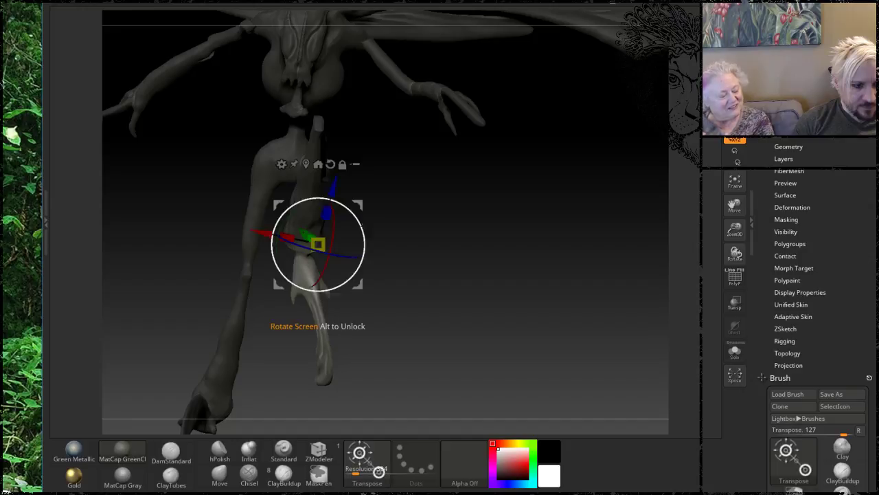
{"action": "mouse_move", "coordinate": [420, 242]}
{"action": "left_mouse_down"}
{"action": "mouse_move", "coordinate": [480, 197]}
{"action": "mouse_move", "coordinate": [456, 196]}
{"action": "left_mouse_up"}
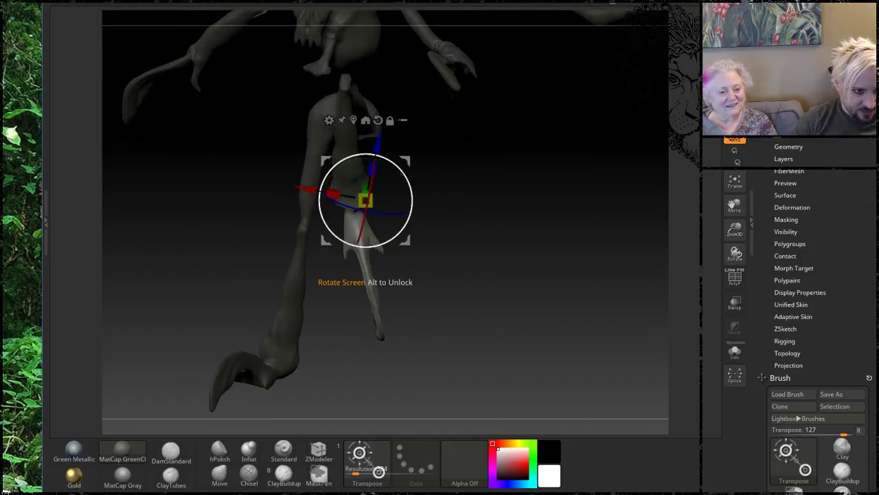
{"action": "left_click_drag", "start_coordinate": [403, 173], "coordinate": [414, 185]}
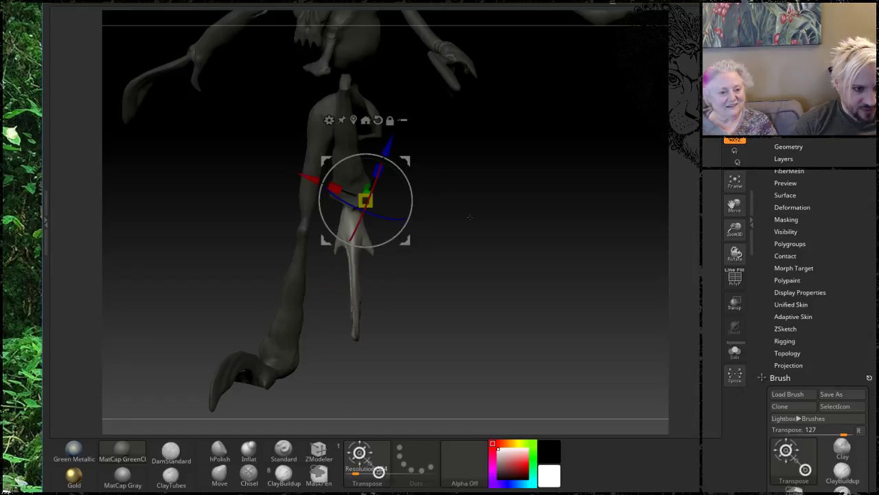
Mask the creature down to the lower ankle of the standing leg, leaving only that foot free.
{"action": "left_click_drag", "start_coordinate": [501, 189], "coordinate": [519, 210]}
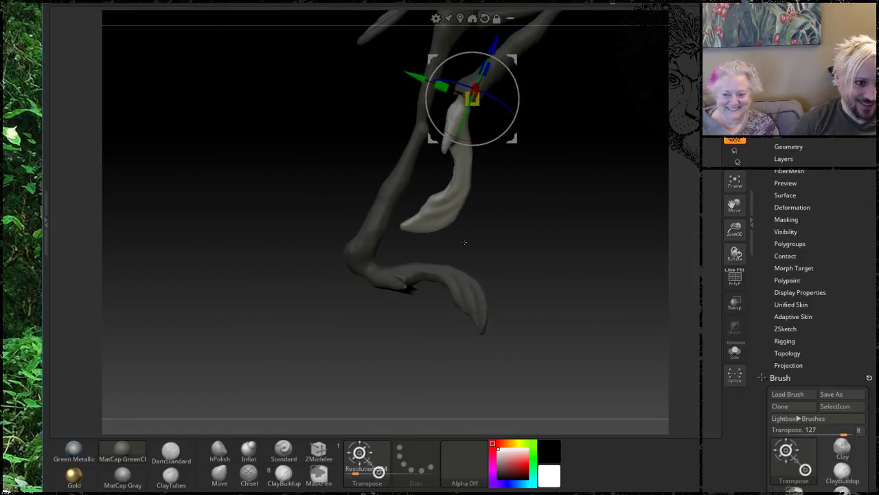
{"action": "left_click_drag", "start_coordinate": [353, 256], "coordinate": [376, 284], "text": "ctrl"}
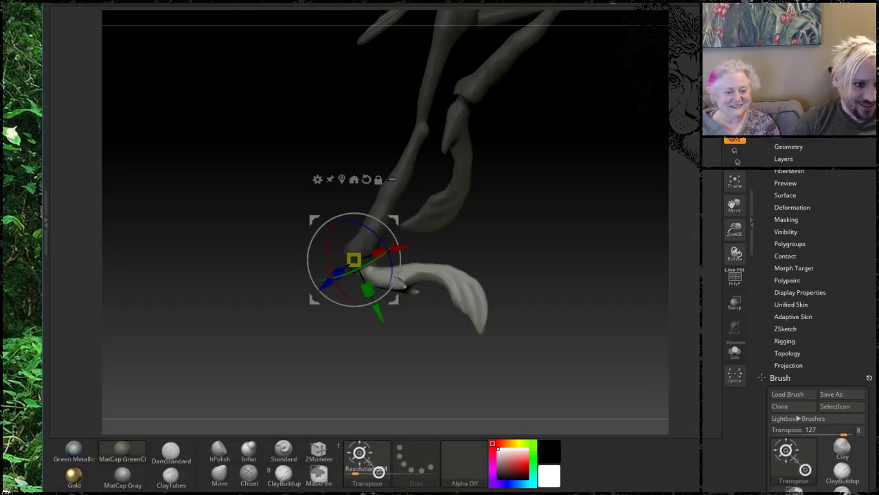
{"action": "left_click_drag", "start_coordinate": [524, 243], "coordinate": [508, 180]}
{"action": "left_click_drag", "start_coordinate": [414, 155], "coordinate": [396, 243], "text": "ctrl"}
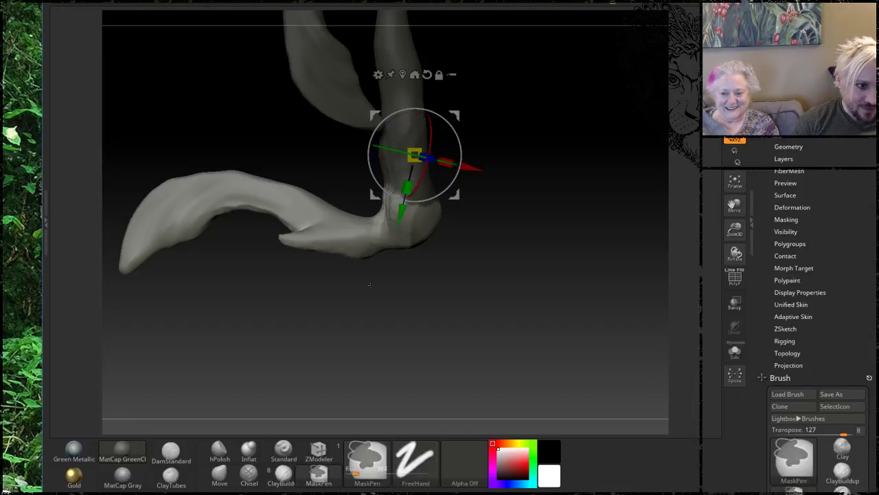
{"action": "left_click_drag", "start_coordinate": [405, 296], "coordinate": [373, 332]}
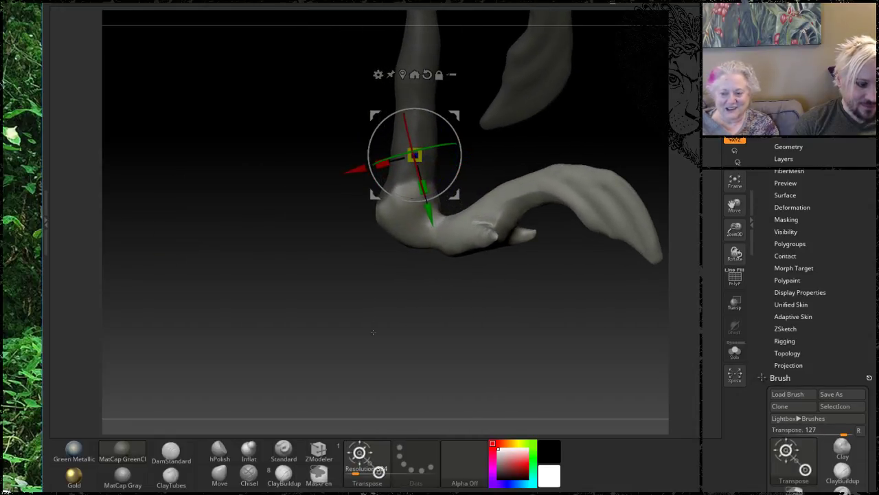
Extend the mask over the standing leg's heel with MaskPen.
{"action": "key", "text": "q"}
{"action": "left_click_drag", "start_coordinate": [398, 191], "coordinate": [412, 196], "text": "ctrl"}
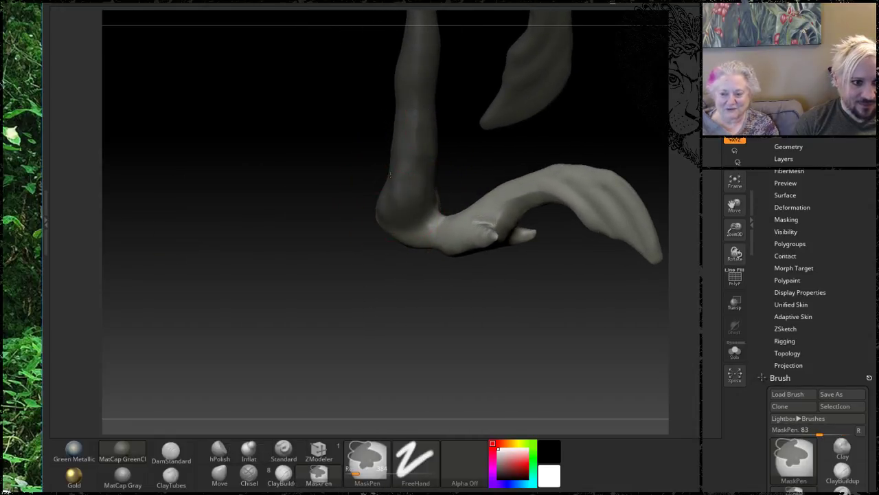
{"action": "mouse_move", "coordinate": [281, 196]}
{"action": "left_mouse_down"}
{"action": "mouse_move", "coordinate": [388, 175]}
{"action": "mouse_move", "coordinate": [388, 200]}
{"action": "mouse_move", "coordinate": [422, 260]}
{"action": "left_mouse_up"}
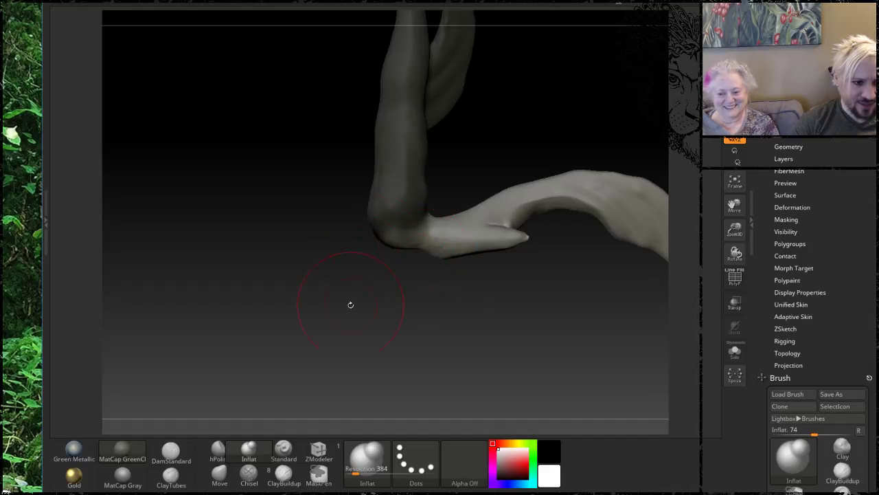
{"action": "left_click_drag", "start_coordinate": [350, 304], "coordinate": [291, 339]}
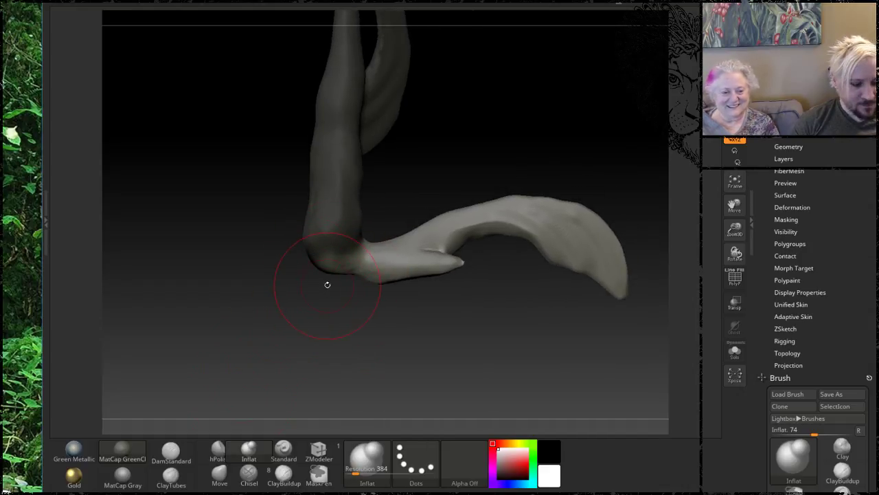
Rotate the standing leg's foot at the ankle to point downward, and clear the mask.
{"action": "key", "text": "w"}
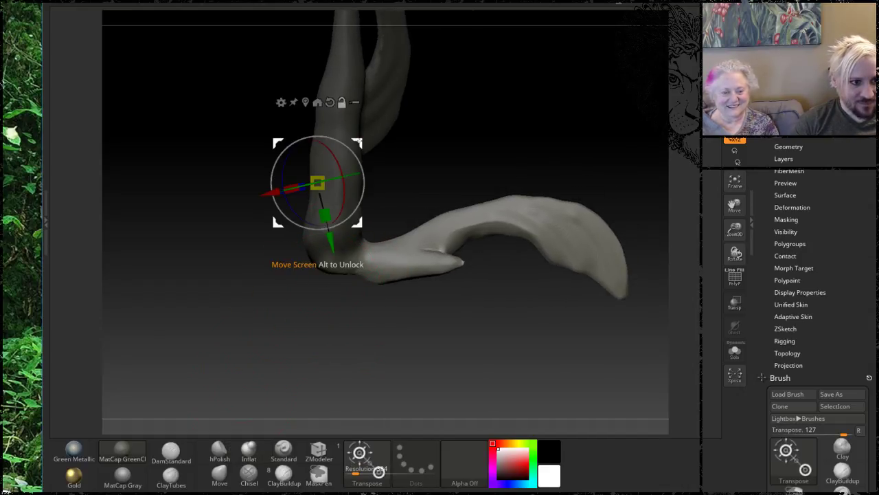
{"action": "left_click_drag", "start_coordinate": [359, 161], "coordinate": [388, 297], "text": "alt"}
{"action": "left_click_drag", "start_coordinate": [394, 288], "coordinate": [384, 299]}
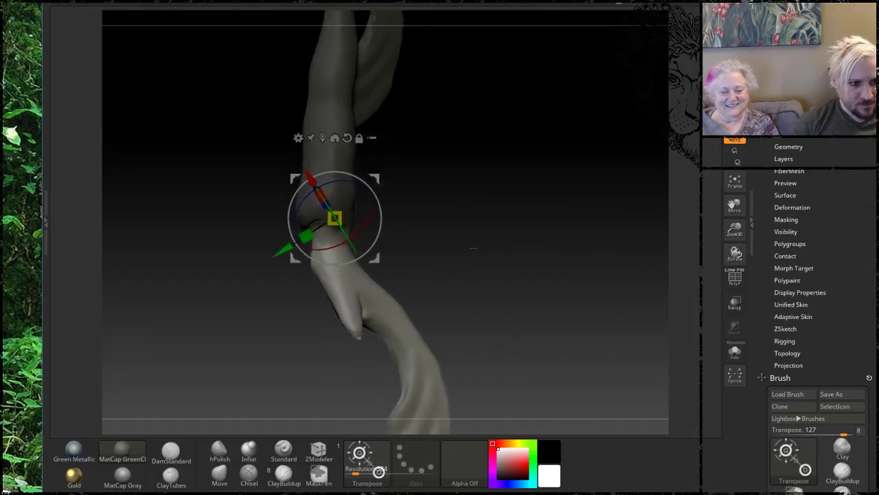
{"action": "mouse_move", "coordinate": [471, 226]}
{"action": "left_mouse_down", "text": "alt"}
{"action": "mouse_move", "coordinate": [463, 153]}
{"action": "mouse_move", "coordinate": [467, 206]}
{"action": "mouse_move", "coordinate": [441, 201]}
{"action": "mouse_move", "coordinate": [491, 171]}
{"action": "mouse_move", "coordinate": [461, 250]}
{"action": "mouse_move", "coordinate": [491, 239]}
{"action": "mouse_move", "coordinate": [453, 232]}
{"action": "mouse_move", "coordinate": [495, 219]}
{"action": "mouse_move", "coordinate": [489, 148]}
{"action": "mouse_move", "coordinate": [493, 232]}
{"action": "mouse_move", "coordinate": [474, 200]}
{"action": "left_mouse_up", "text": "alt"}
{"action": "key", "text": "ctrl"}
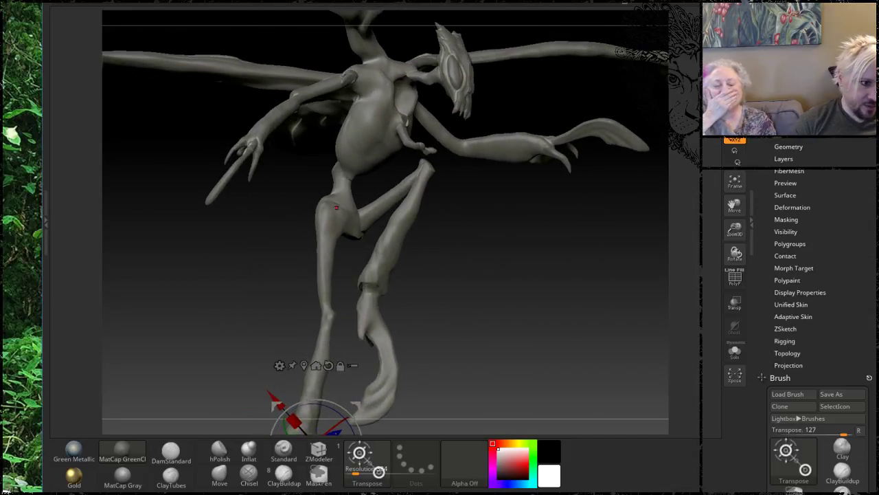
Mask the body and the raised leg, leaving the standing leg free below the hip.
{"action": "left_click_drag", "start_coordinate": [333, 208], "coordinate": [326, 235], "text": "ctrl"}
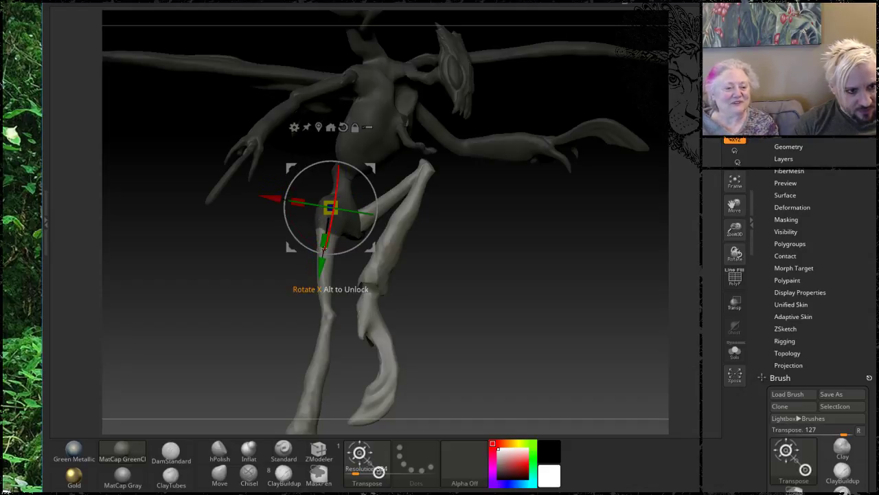
{"action": "mouse_move", "coordinate": [489, 269]}
{"action": "left_mouse_down", "text": "alt"}
{"action": "mouse_move", "coordinate": [502, 186]}
{"action": "mouse_move", "coordinate": [564, 195]}
{"action": "mouse_move", "coordinate": [485, 140]}
{"action": "mouse_move", "coordinate": [497, 255]}
{"action": "left_mouse_up", "text": "alt"}
{"action": "left_click_drag", "start_coordinate": [405, 232], "coordinate": [417, 253], "text": "ctrl"}
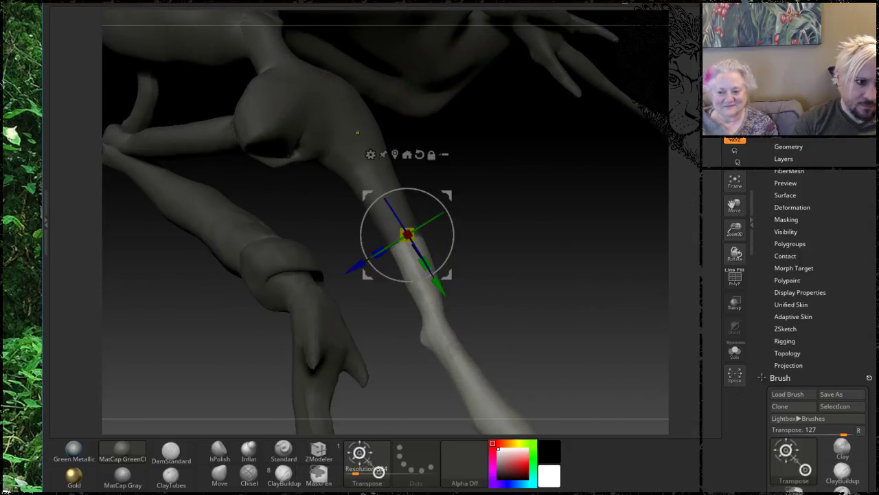
{"action": "left_click_drag", "start_coordinate": [347, 122], "coordinate": [388, 192], "text": "ctrl"}
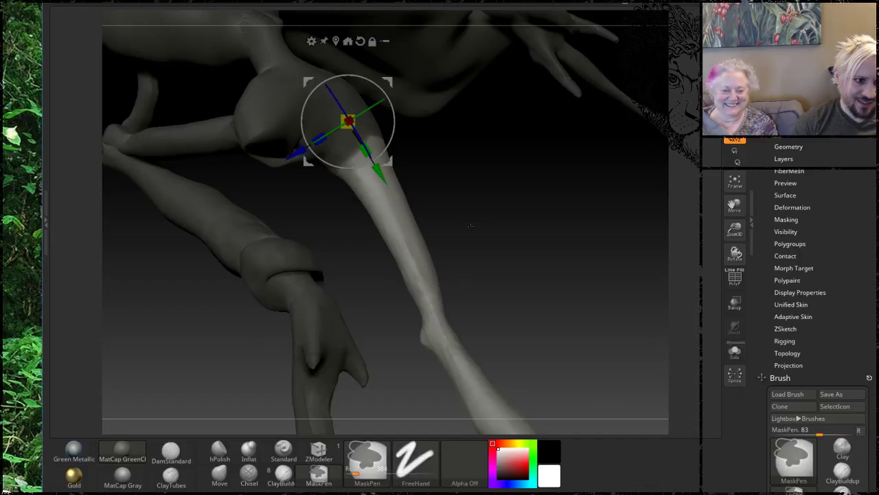
{"action": "mouse_move", "coordinate": [472, 222]}
{"action": "left_mouse_down"}
{"action": "mouse_move", "coordinate": [564, 126]}
{"action": "mouse_move", "coordinate": [586, 133]}
{"action": "mouse_move", "coordinate": [530, 126]}
{"action": "left_mouse_up"}
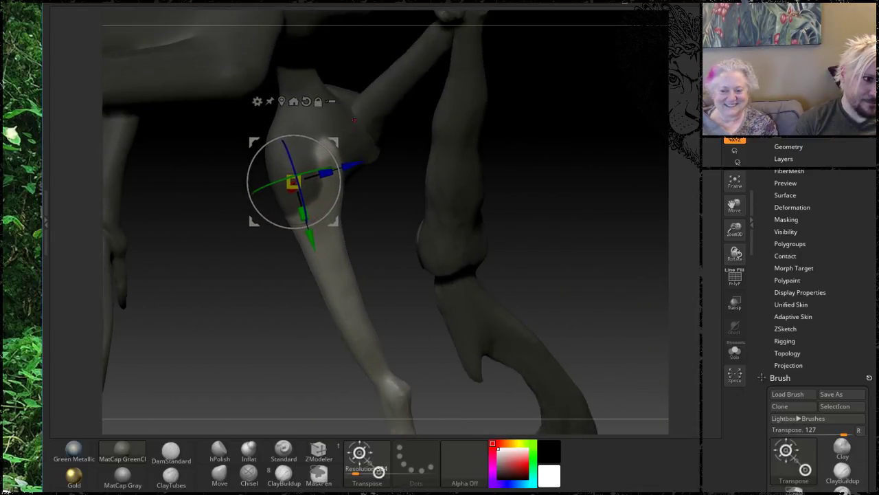
Paint the mask across the standing leg's hip with MaskPen to cover the unmasked patches around the joint.
{"action": "key", "text": "q"}
{"action": "mouse_move", "coordinate": [329, 141]}
{"action": "left_mouse_down", "text": "ctrl"}
{"action": "mouse_move", "coordinate": [302, 175]}
{"action": "mouse_move", "coordinate": [324, 187]}
{"action": "mouse_move", "coordinate": [297, 154]}
{"action": "mouse_move", "coordinate": [309, 168]}
{"action": "left_mouse_up", "text": "ctrl"}
{"action": "mouse_move", "coordinate": [515, 125]}
{"action": "left_mouse_down"}
{"action": "mouse_move", "coordinate": [598, 122]}
{"action": "mouse_move", "coordinate": [593, 140]}
{"action": "mouse_move", "coordinate": [531, 201]}
{"action": "mouse_move", "coordinate": [557, 172]}
{"action": "mouse_move", "coordinate": [552, 157]}
{"action": "mouse_move", "coordinate": [570, 178]}
{"action": "mouse_move", "coordinate": [542, 133]}
{"action": "left_mouse_up"}
{"action": "mouse_move", "coordinate": [512, 169]}
{"action": "left_mouse_down"}
{"action": "mouse_move", "coordinate": [530, 176]}
{"action": "mouse_move", "coordinate": [522, 177]}
{"action": "left_mouse_up"}
{"action": "left_click_drag", "start_coordinate": [520, 208], "coordinate": [552, 201], "text": "alt"}
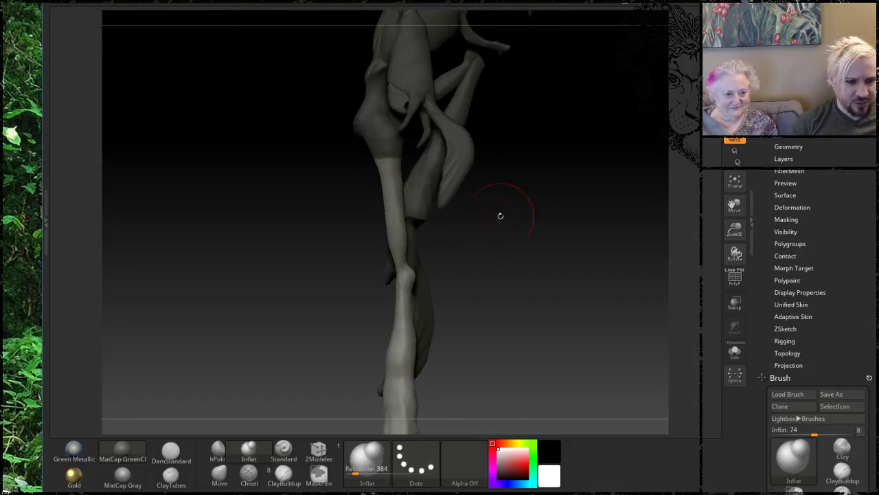
{"action": "left_click_drag", "start_coordinate": [512, 262], "coordinate": [544, 235], "text": "alt"}
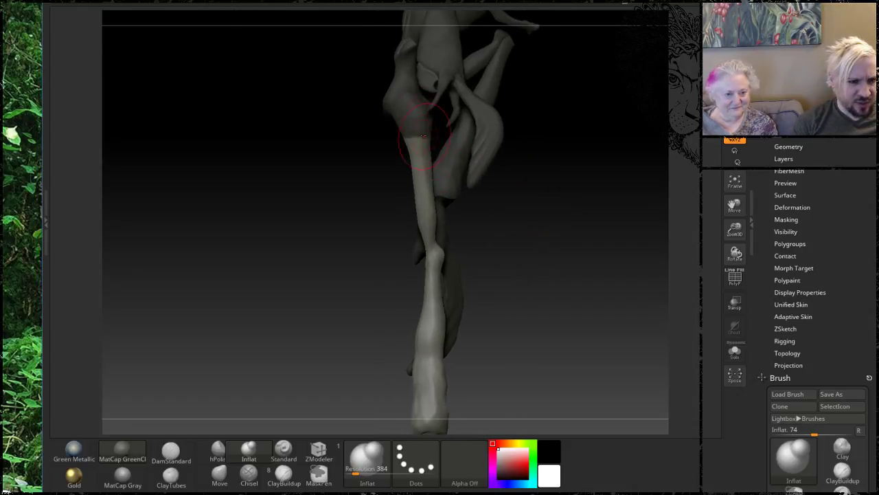
Rotate the unmasked standing leg at the hip joint, and clear the mask from the body.
{"action": "key", "text": "ctrl"}
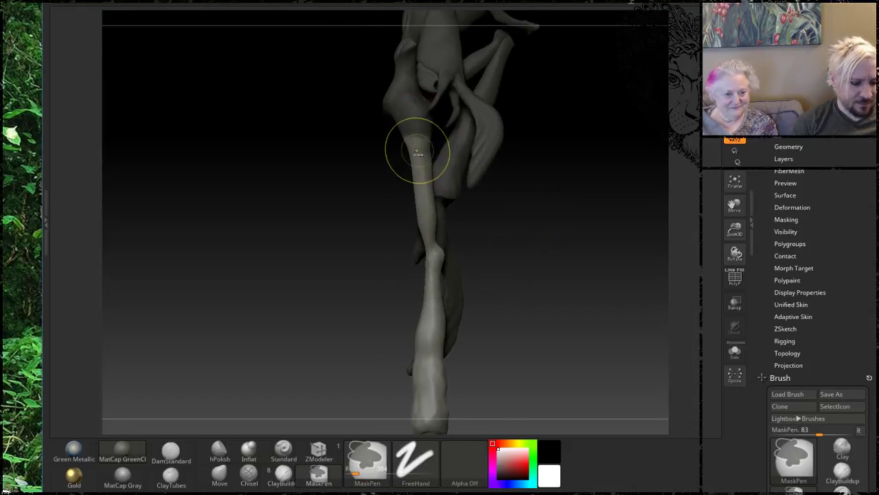
{"action": "key", "text": "w"}
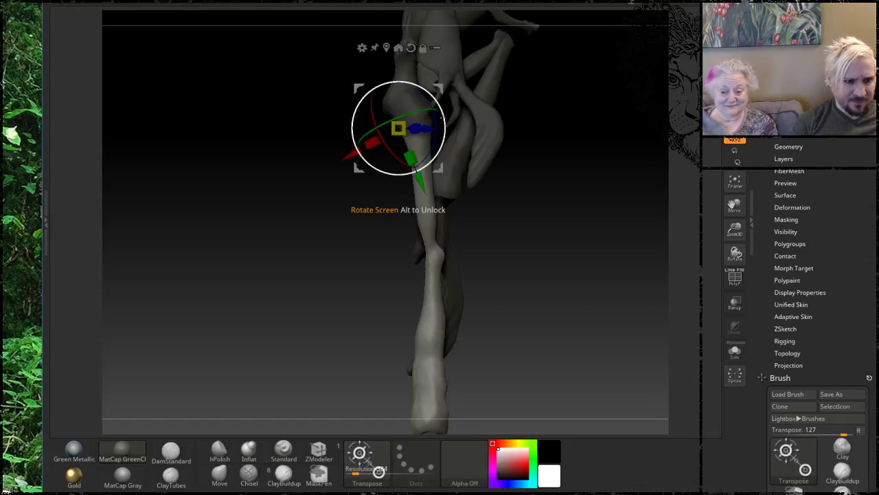
{"action": "mouse_move", "coordinate": [443, 120]}
{"action": "left_mouse_down"}
{"action": "mouse_move", "coordinate": [563, 233]}
{"action": "mouse_move", "coordinate": [544, 231]}
{"action": "mouse_move", "coordinate": [557, 169]}
{"action": "mouse_move", "coordinate": [569, 169]}
{"action": "mouse_move", "coordinate": [542, 198]}
{"action": "mouse_move", "coordinate": [567, 191]}
{"action": "mouse_move", "coordinate": [563, 184]}
{"action": "mouse_move", "coordinate": [545, 218]}
{"action": "mouse_move", "coordinate": [538, 192]}
{"action": "mouse_move", "coordinate": [603, 140]}
{"action": "left_mouse_up"}
{"action": "left_click", "coordinate": [542, 221], "text": "ctrl"}
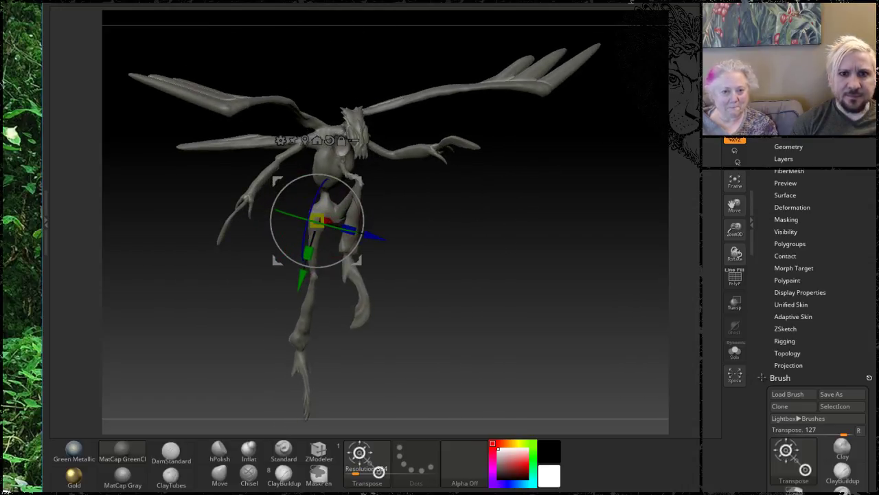
Save the posed creature as the ZTool DriddyonDronePosedRough, replacing the existing file.
{"action": "key", "text": "ctrl+s"}
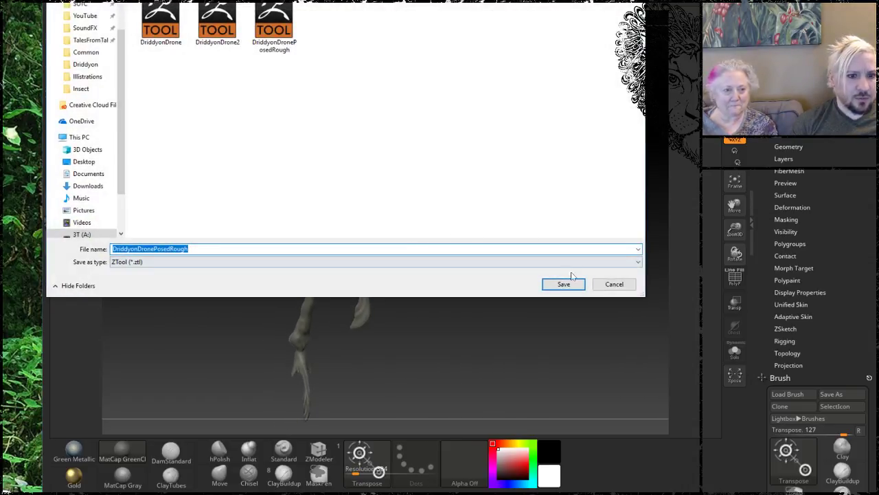
{"action": "left_click", "coordinate": [563, 284]}
{"action": "left_click", "coordinate": [542, 293]}
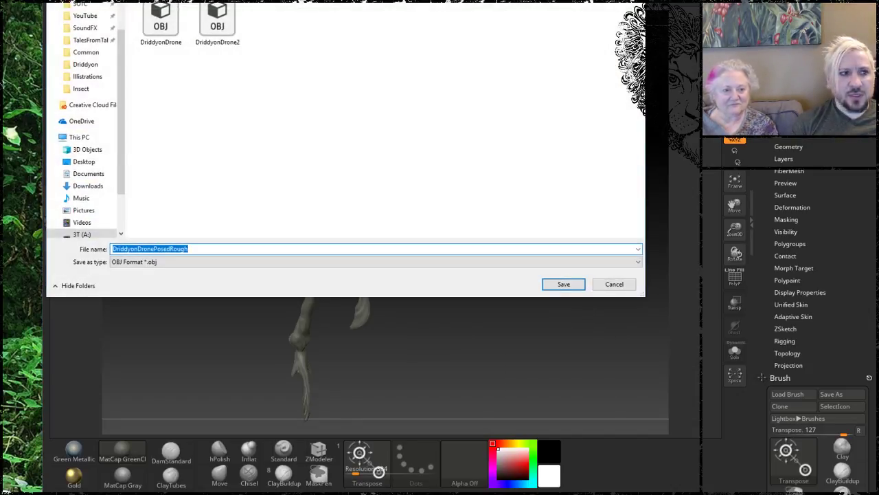
Export the posed creature in OBJ format under the name DriddyonDronePosedRough.
{"action": "left_click", "coordinate": [217, 24]}
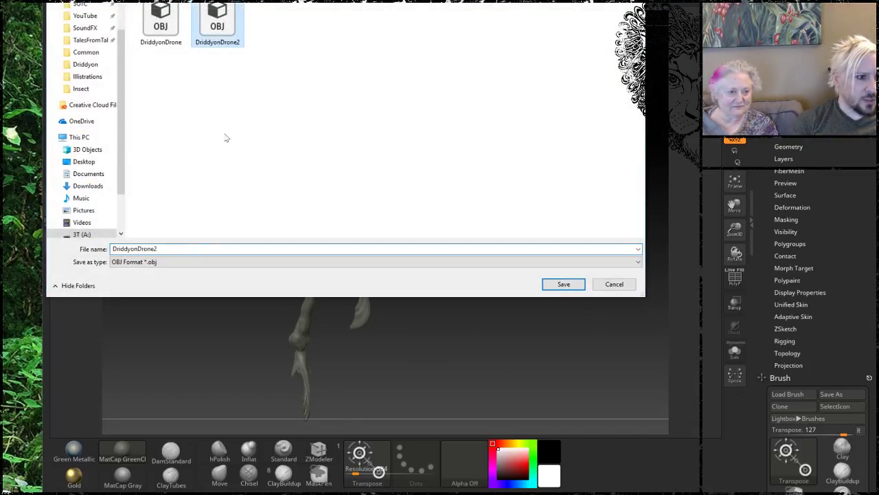
{"action": "left_click", "coordinate": [157, 248]}
{"action": "double_click", "coordinate": [158, 248]}
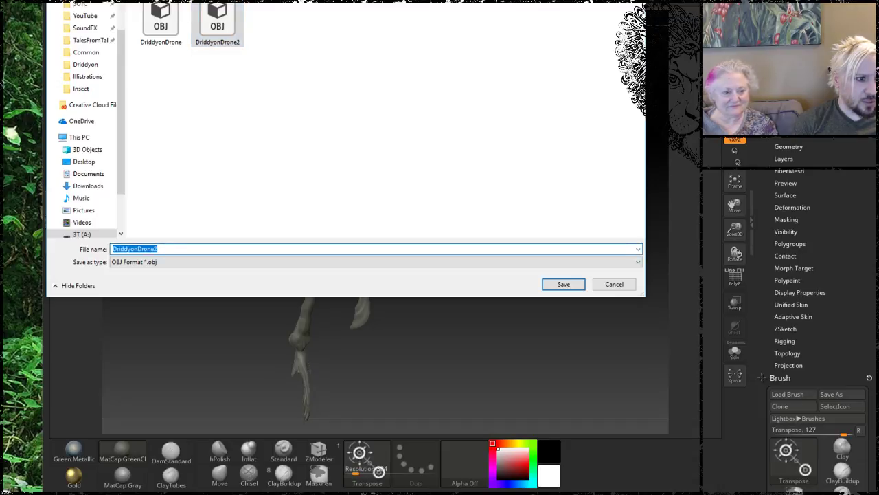
{"action": "key", "text": "End"}
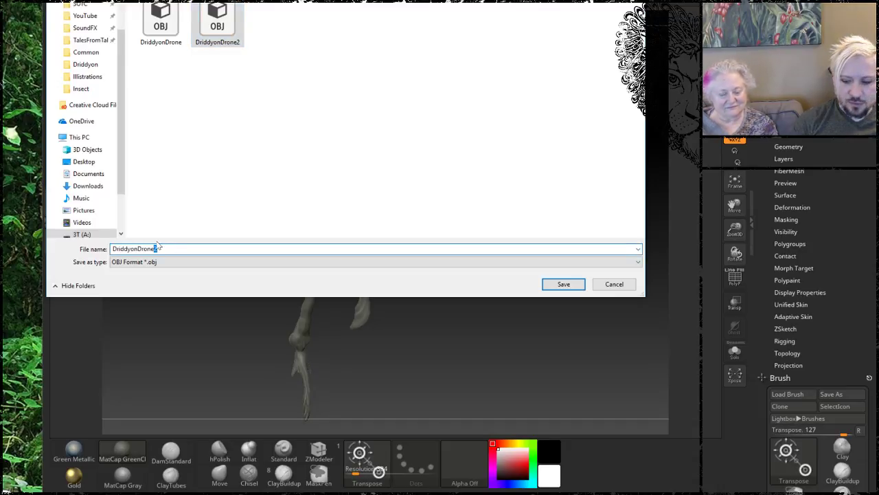
{"action": "type", "text": "pose"}
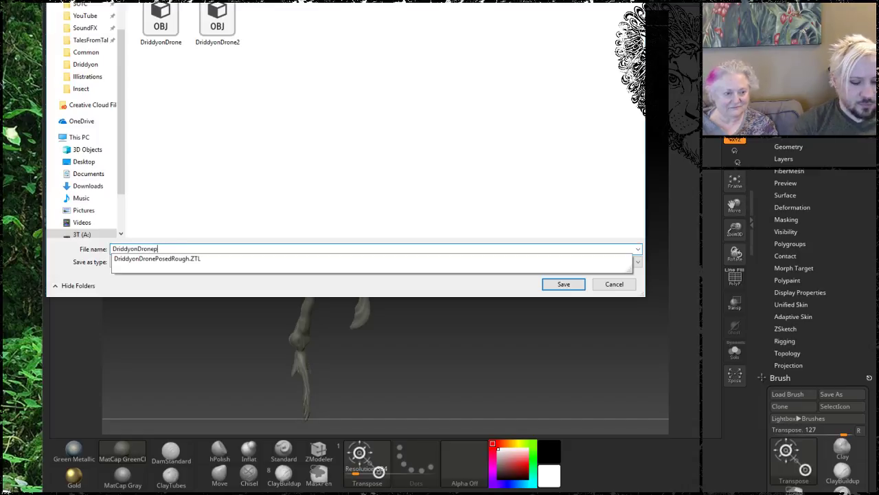
{"action": "key", "text": "BackSpace"}
{"action": "type", "text": "P"}
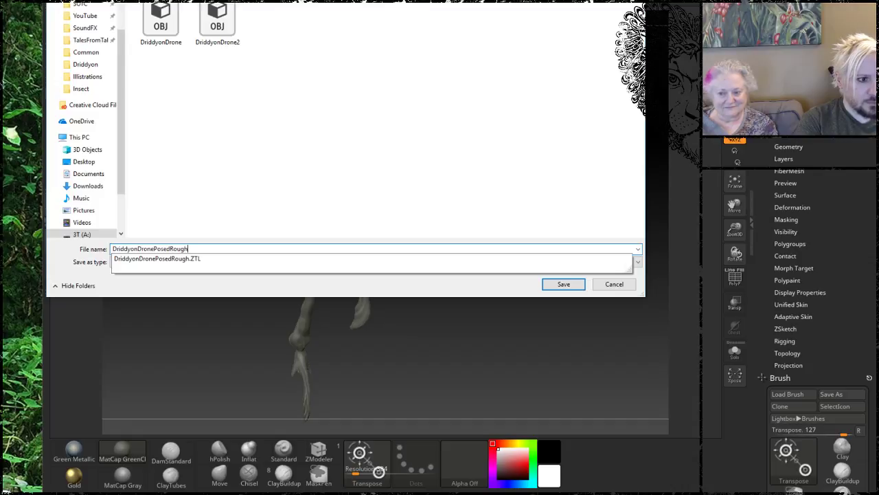
{"action": "type", "text": "osedRough"}
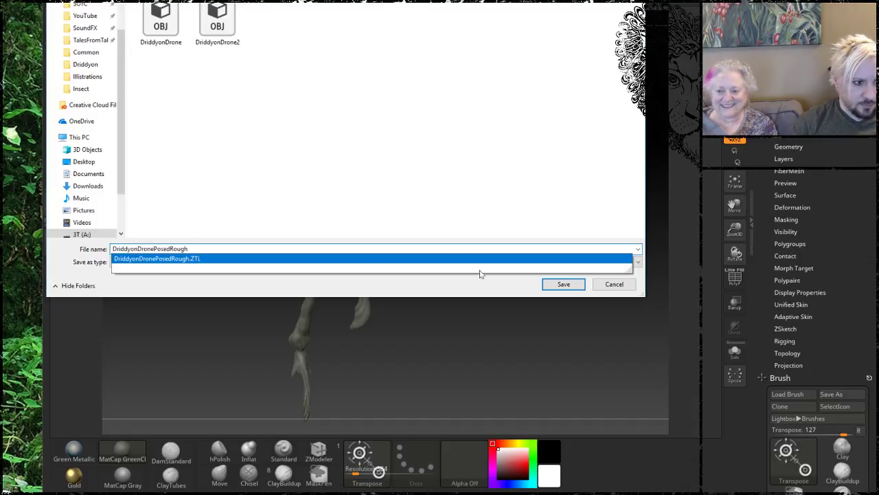
{"action": "left_click", "coordinate": [563, 283]}
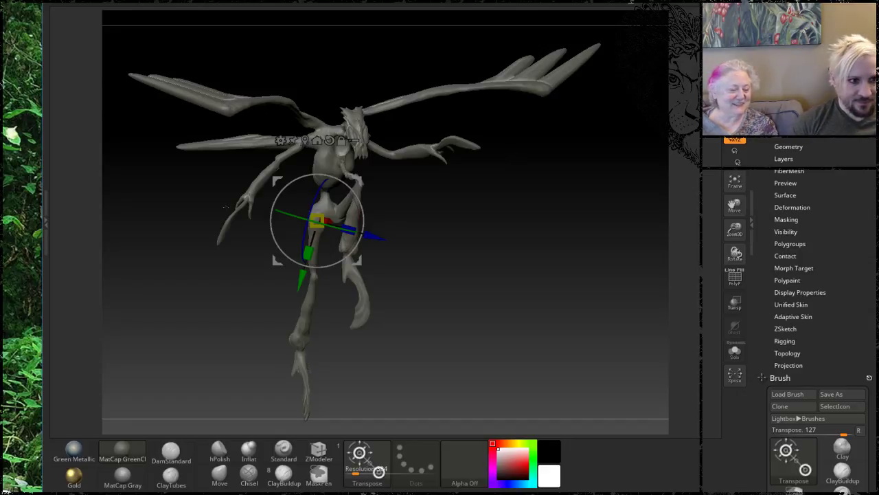
Switch to the DAZ Studio scene and delete the old winged creature behind the long-eared beast.
{"action": "left_click_drag", "start_coordinate": [226, 206], "coordinate": [611, 135]}
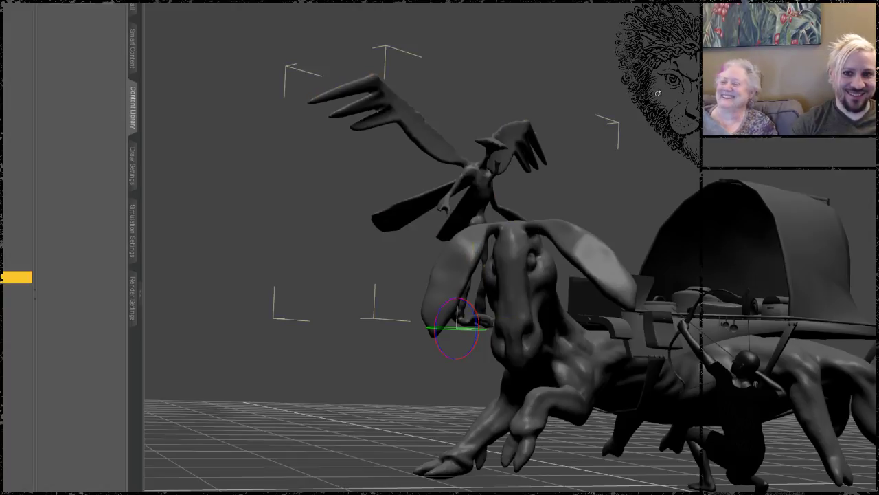
{"action": "left_click_drag", "start_coordinate": [518, 149], "coordinate": [491, 102], "text": "alt"}
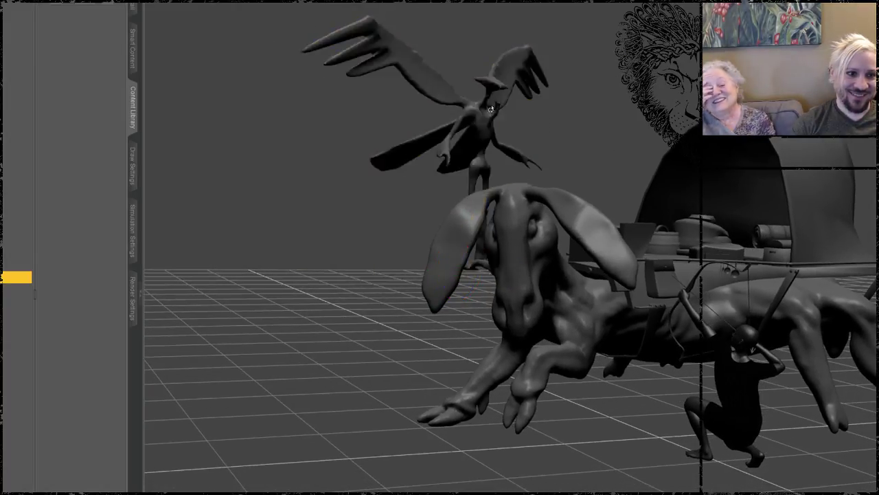
{"action": "key", "text": "Delete"}
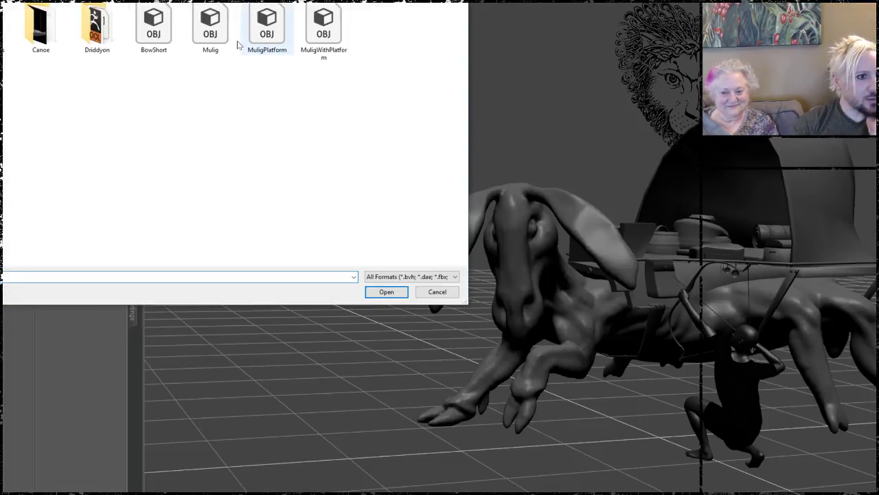
Import the posed drone OBJ from the Driddyon folder inside Common, using the Custom conversion at 500% scale.
{"action": "left_click", "coordinate": [165, 1]}
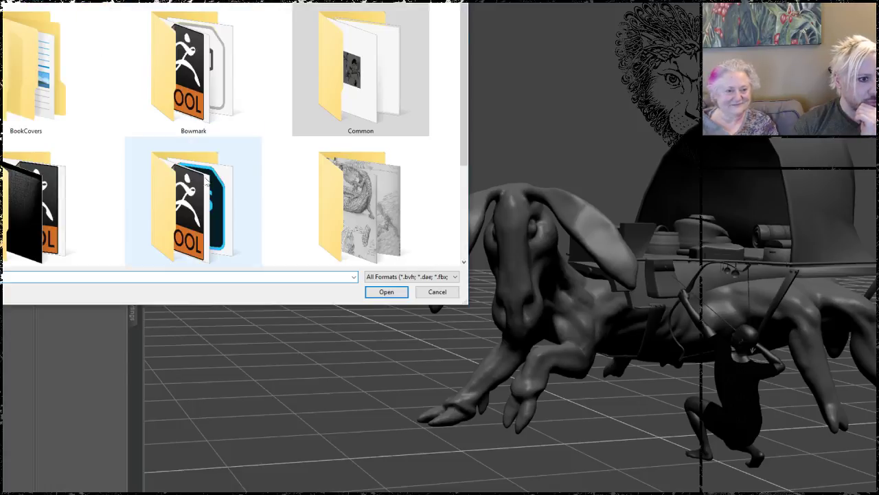
{"action": "double_click", "coordinate": [347, 72]}
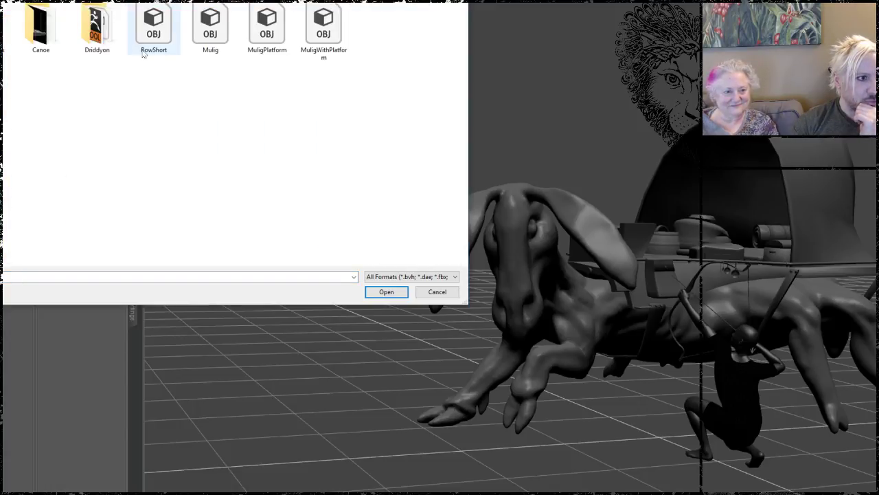
{"action": "double_click", "coordinate": [97, 27]}
{"action": "double_click", "coordinate": [105, 42]}
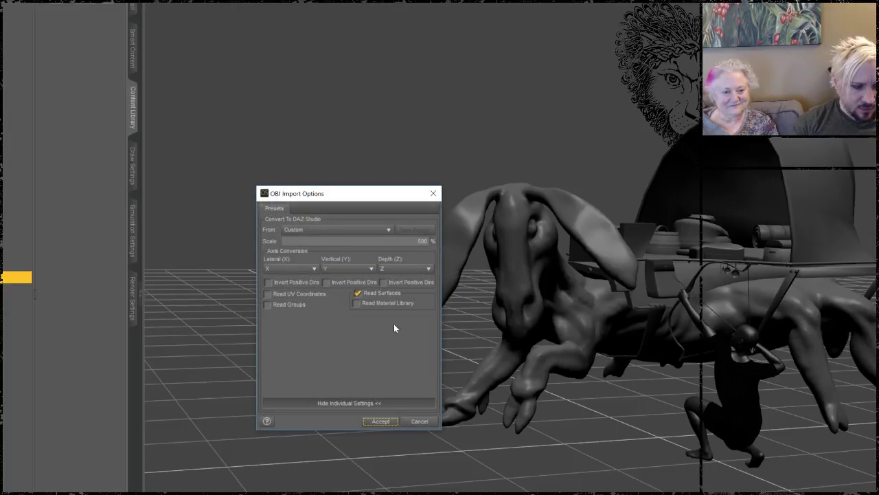
{"action": "left_click", "coordinate": [385, 419]}
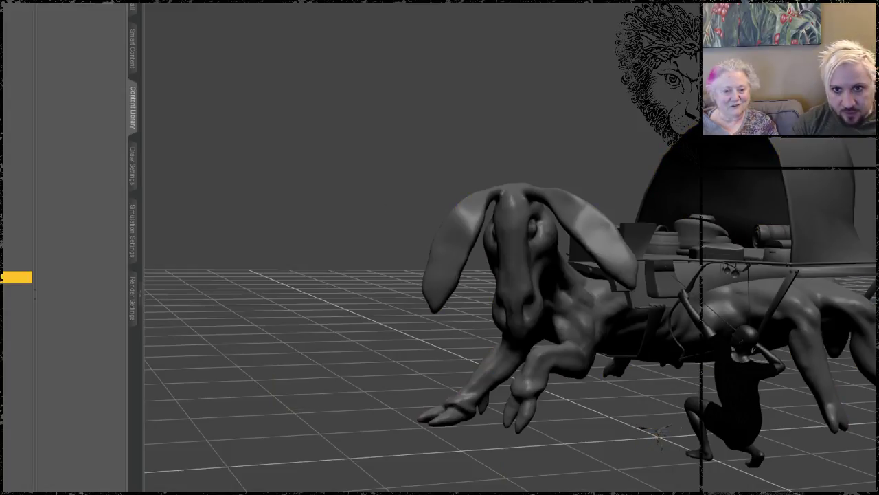
Enlarge the tiny imported creature and move it into the air above the long-eared beast's head.
{"action": "left_click", "coordinate": [658, 435]}
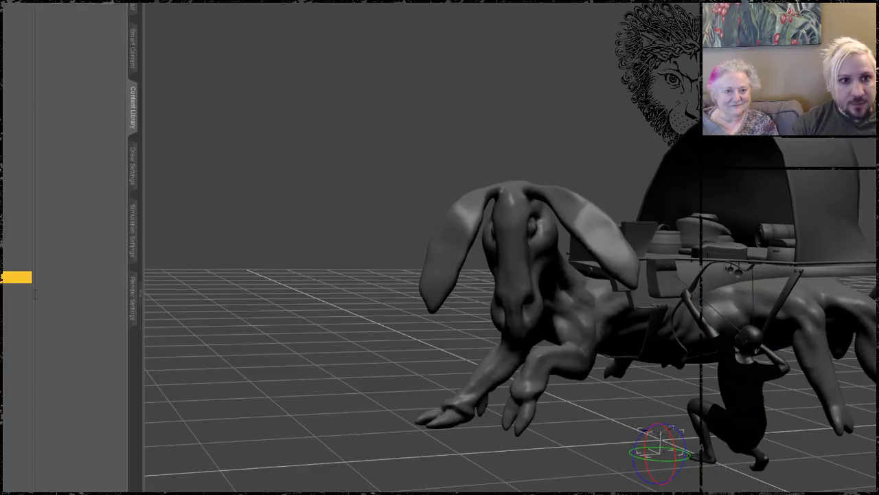
{"action": "key", "text": "alt+shift+t"}
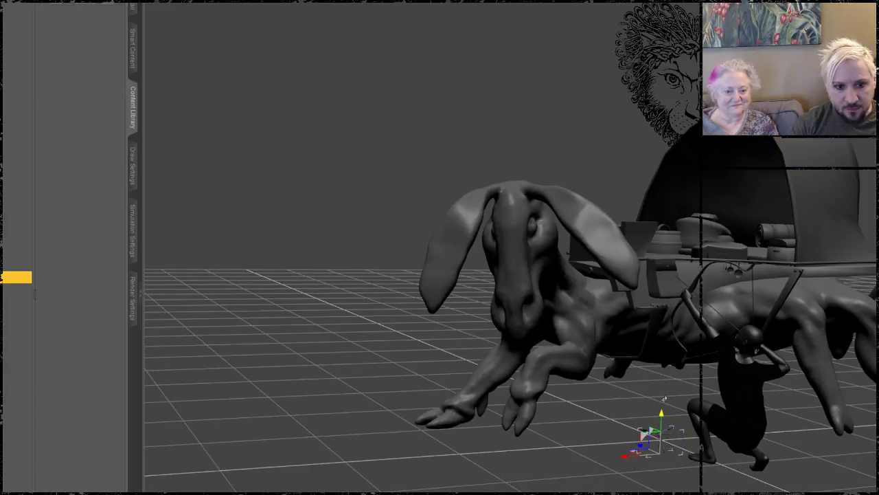
{"action": "left_click_drag", "start_coordinate": [676, 290], "coordinate": [644, 245]}
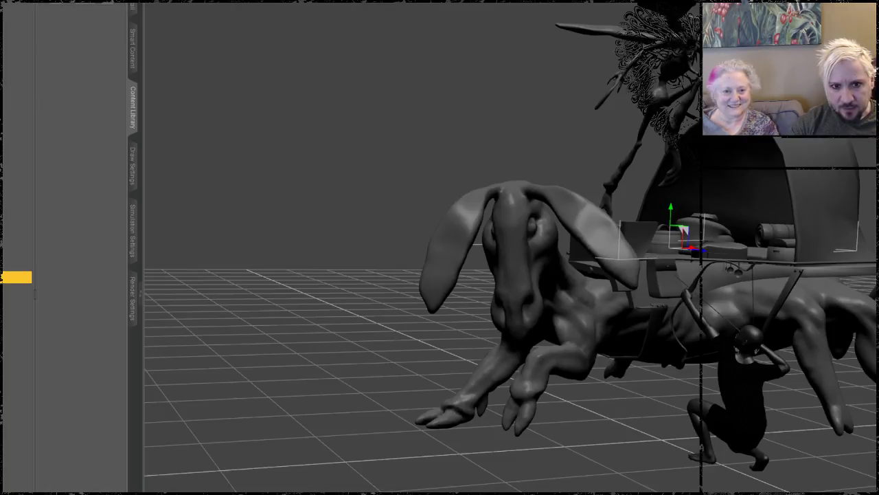
{"action": "left_click_drag", "start_coordinate": [683, 229], "coordinate": [606, 232]}
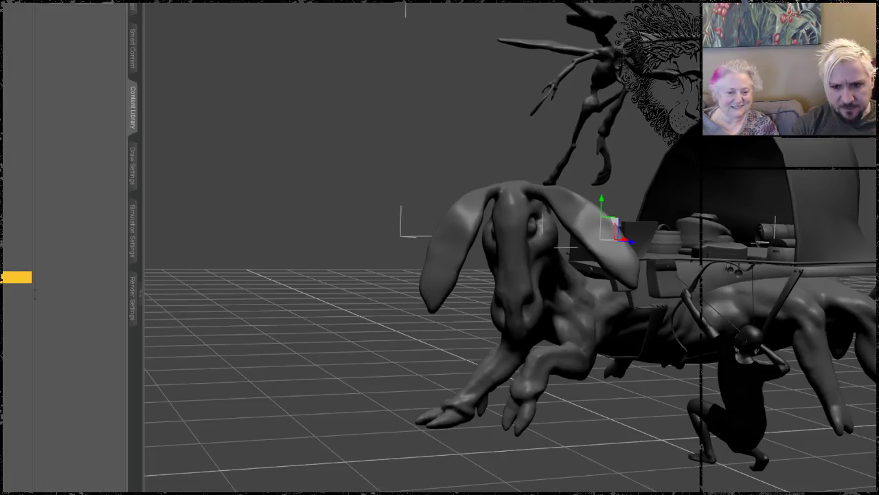
{"action": "left_click_drag", "start_coordinate": [602, 199], "coordinate": [569, 209]}
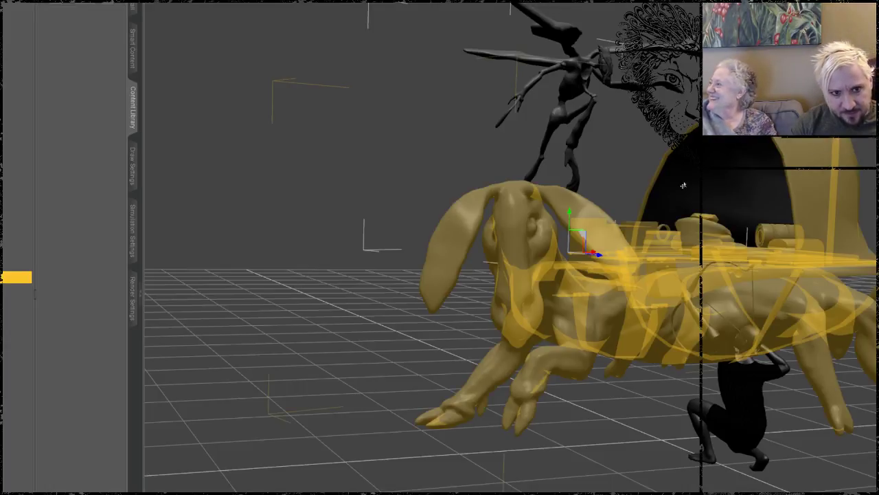
Adjust the winged creature's position slightly so that it hovers just above the long-eared beast's head.
{"action": "middle_click_drag", "start_coordinate": [252, 95], "coordinate": [255, 95]}
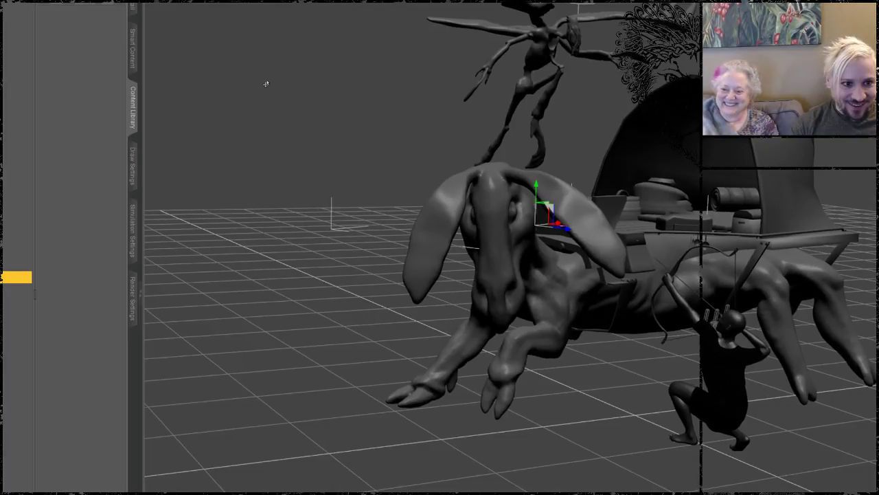
{"action": "middle_click_drag", "start_coordinate": [276, 63], "coordinate": [262, 100]}
{"action": "middle_click_drag", "start_coordinate": [371, 69], "coordinate": [377, 81]}
{"action": "left_click", "coordinate": [518, 105]}
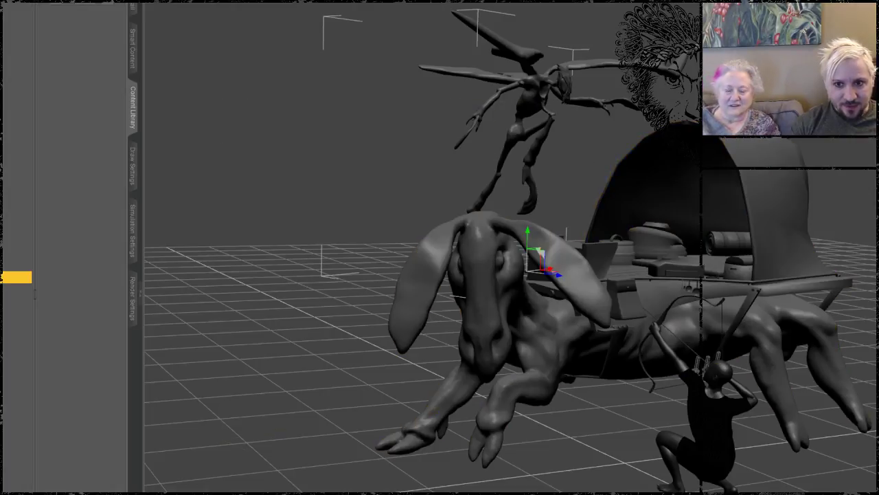
{"action": "mouse_move", "coordinate": [540, 251]}
{"action": "left_mouse_down"}
{"action": "mouse_move", "coordinate": [530, 252]}
{"action": "mouse_move", "coordinate": [543, 252]}
{"action": "left_mouse_up"}
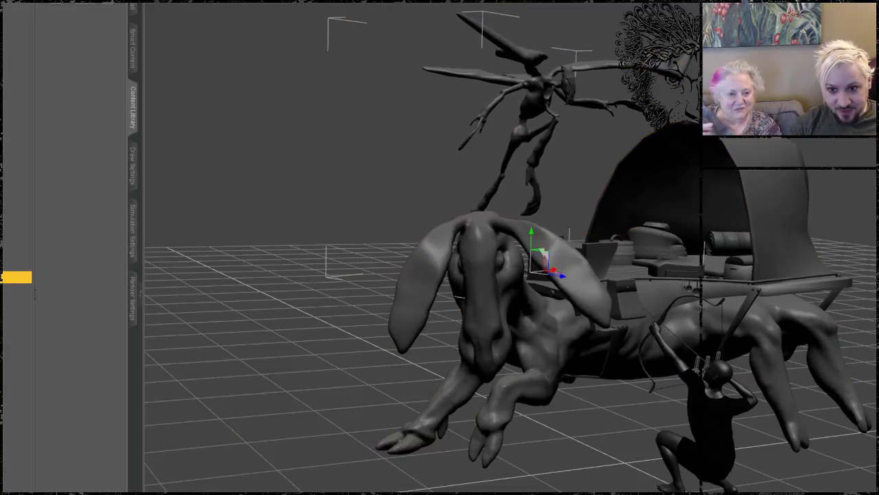
Try to rotate the winged creature above the beast, and undo the rotation.
{"action": "left_click_drag", "start_coordinate": [547, 258], "coordinate": [551, 278]}
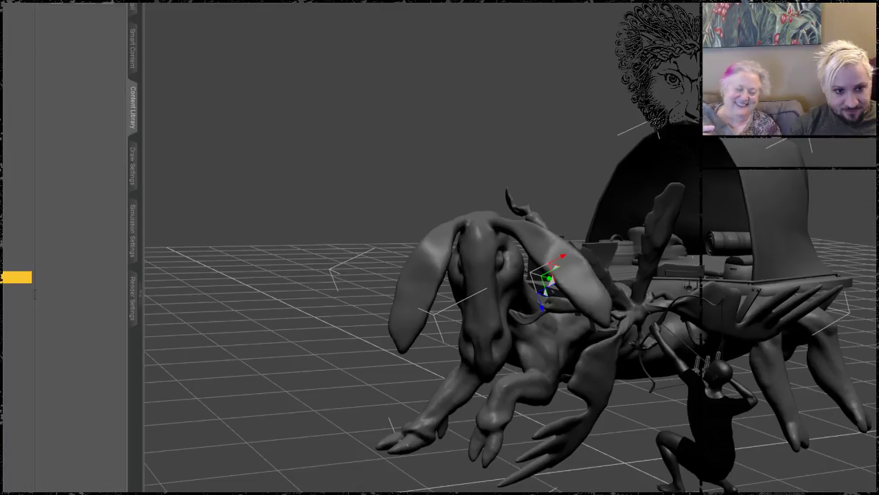
{"action": "key", "text": "ctrl+z"}
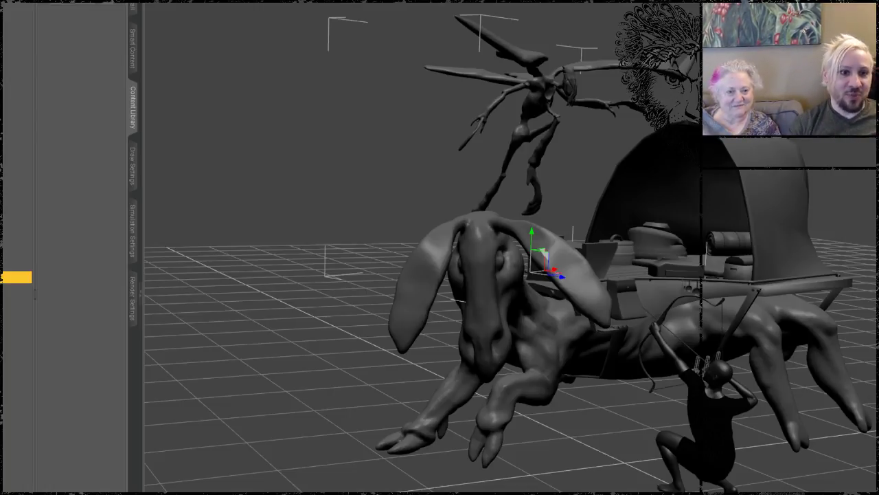
{"action": "left_click", "coordinate": [754, 199]}
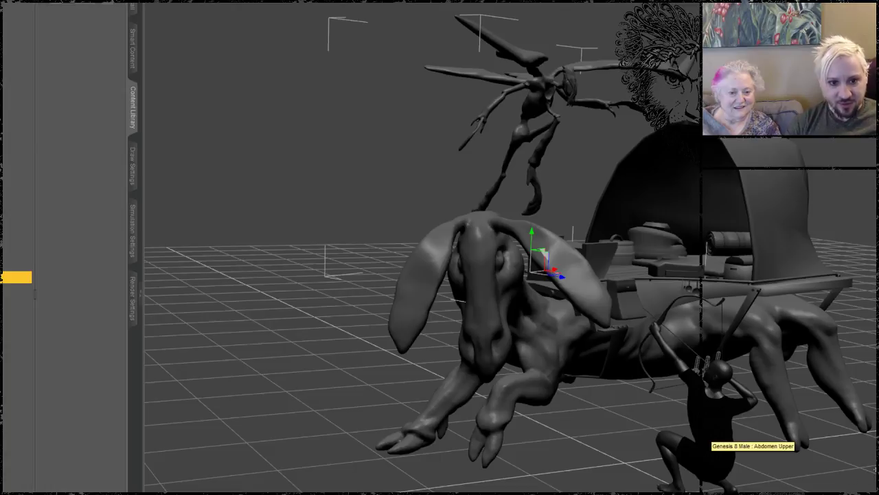
Select the kneeling Genesis 8 Male archer and move him into the foreground, below the beast's hind legs.
{"action": "left_click", "coordinate": [715, 440]}
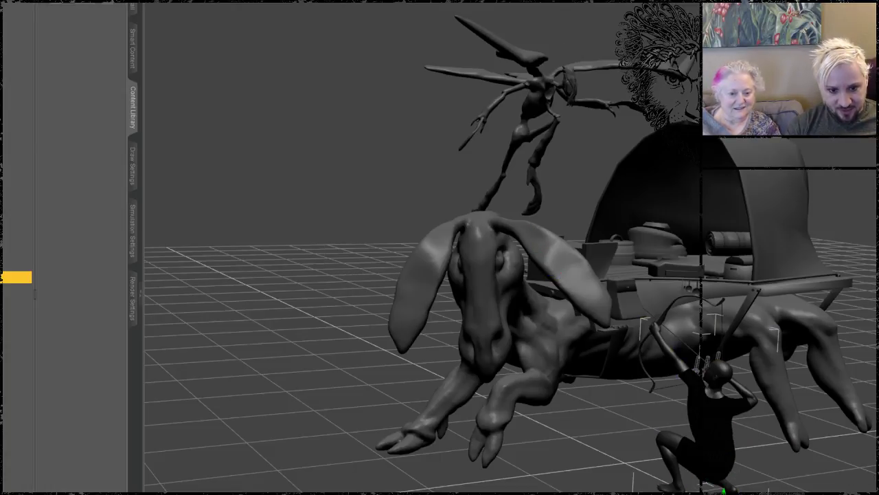
{"action": "left_click_drag", "start_coordinate": [723, 490], "coordinate": [780, 492]}
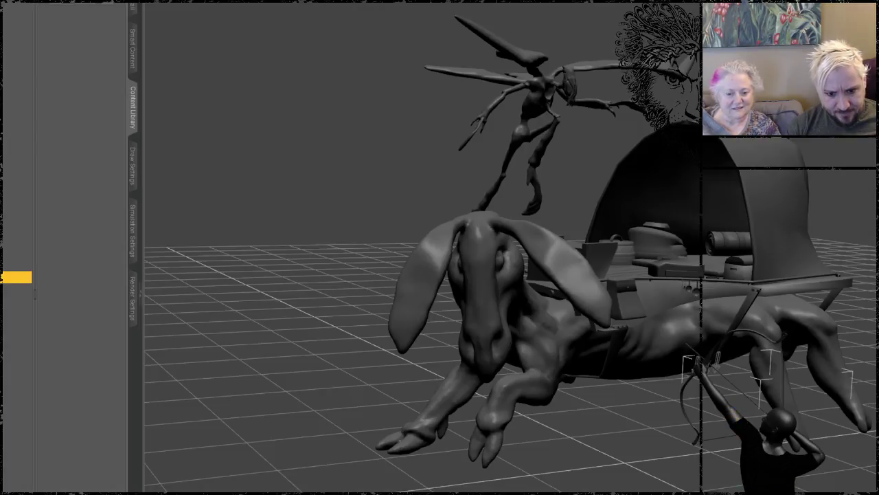
{"action": "left_click_drag", "start_coordinate": [725, 493], "coordinate": [706, 492]}
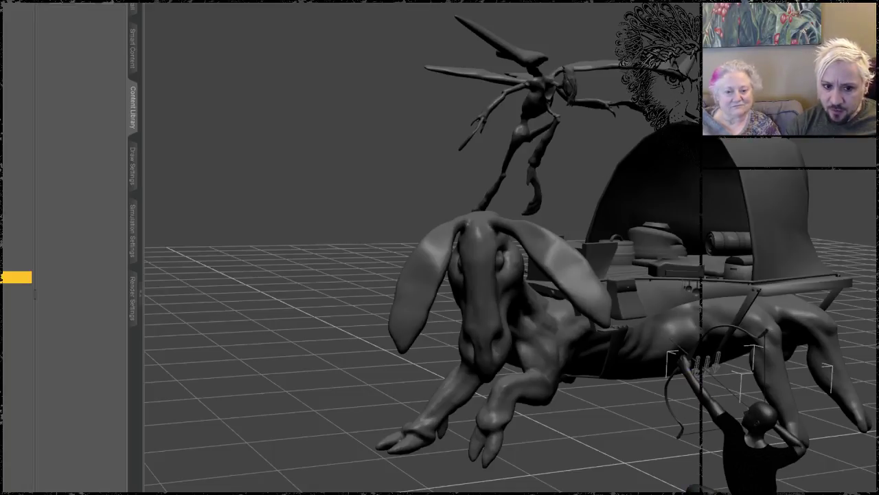
{"action": "left_click_drag", "start_coordinate": [706, 492], "coordinate": [721, 492]}
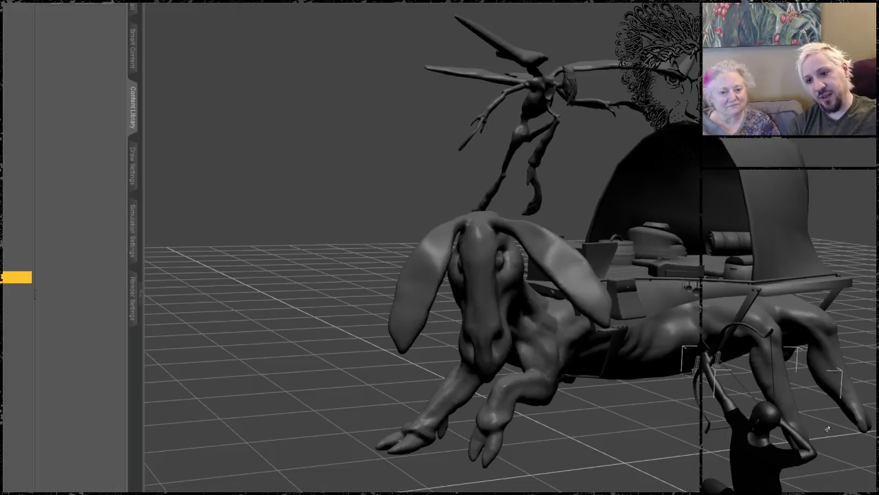
{"action": "left_click", "coordinate": [821, 356]}
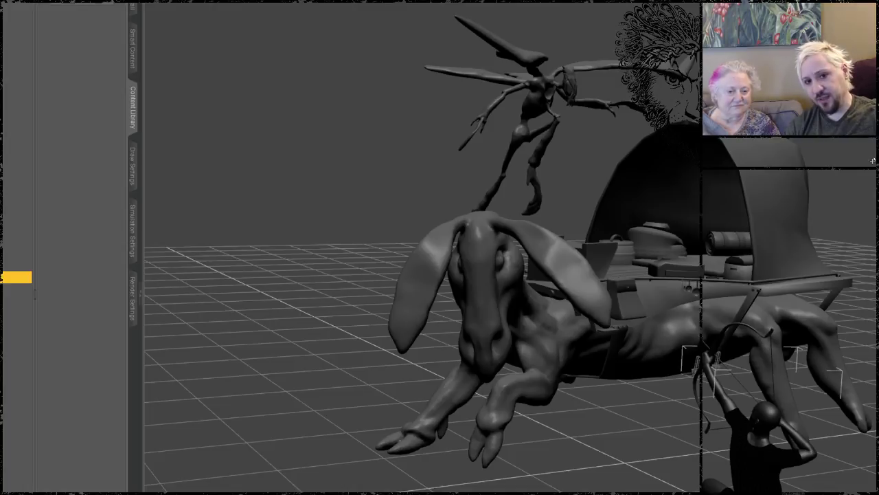
Select the winged creature above the long-eared beast's head and turn it slightly in place.
{"action": "left_click", "coordinate": [724, 254]}
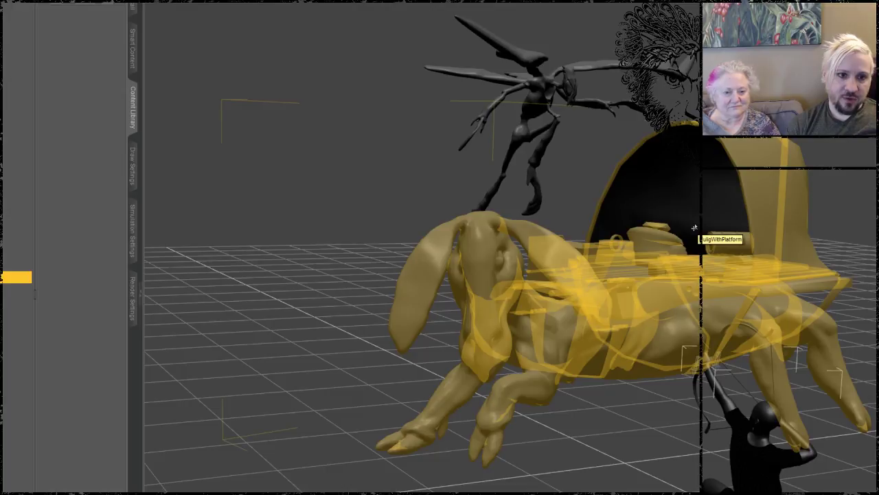
{"action": "left_click", "coordinate": [605, 118]}
{"action": "left_click", "coordinate": [577, 92]}
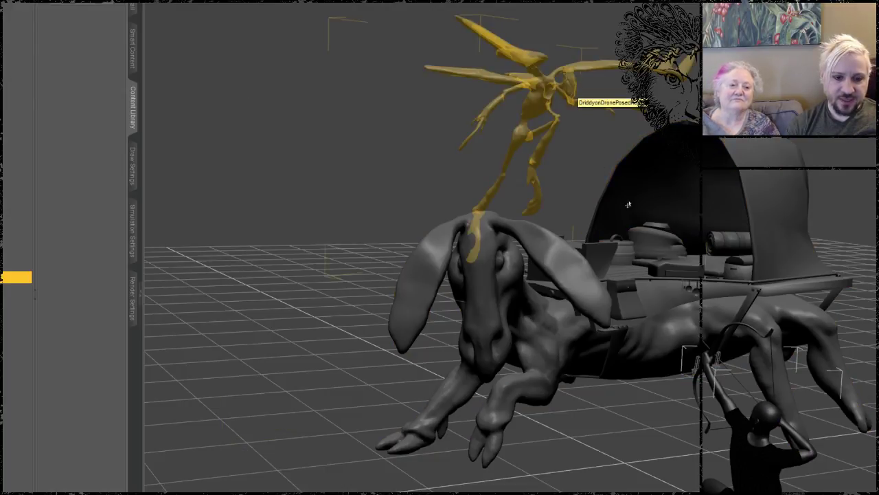
{"action": "left_click", "coordinate": [536, 90]}
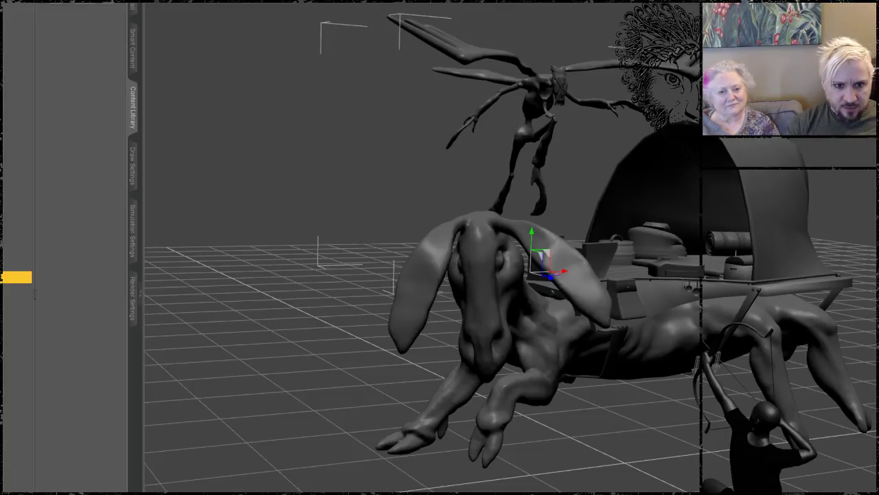
Examine the arrangement of the winged creature, beast and archer from a higher viewpoint and from the beast's front.
{"action": "left_click_drag", "start_coordinate": [852, 68], "coordinate": [848, 106]}
{"action": "left_click_drag", "start_coordinate": [440, 247], "coordinate": [424, 248]}
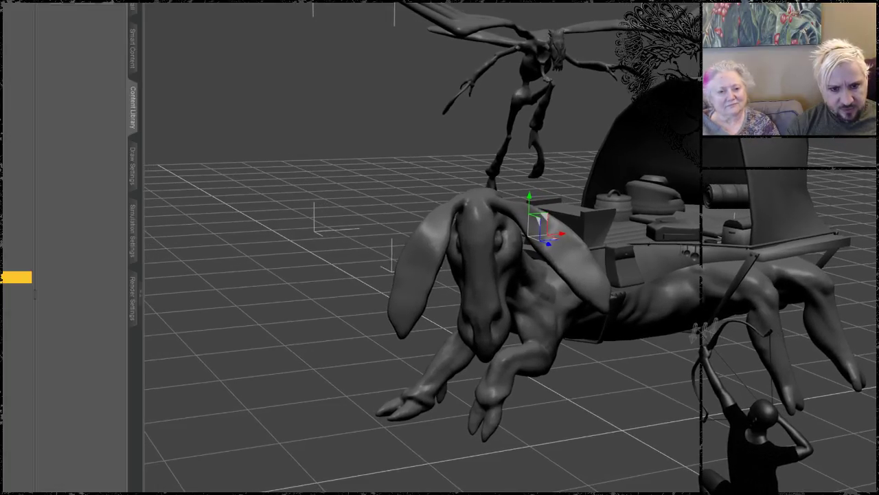
{"action": "left_click_drag", "start_coordinate": [440, 248], "coordinate": [449, 259]}
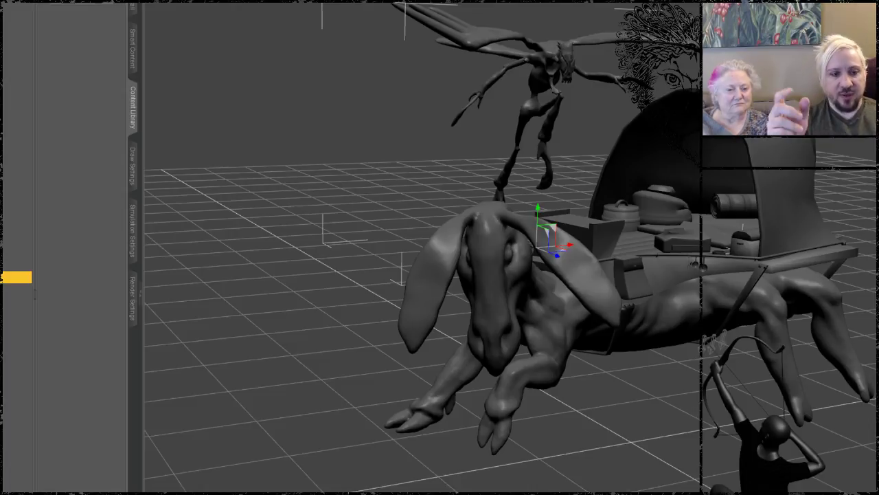
{"action": "left_click", "coordinate": [561, 100]}
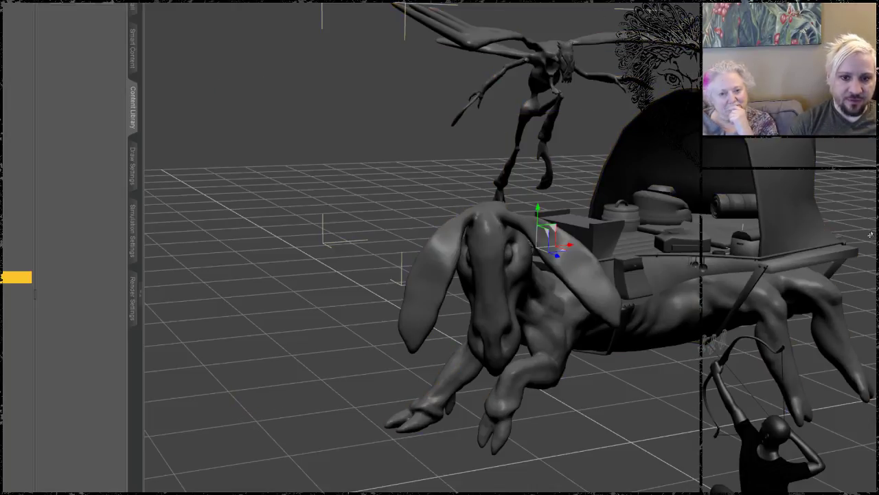
{"action": "left_click_drag", "start_coordinate": [871, 235], "coordinate": [877, 215]}
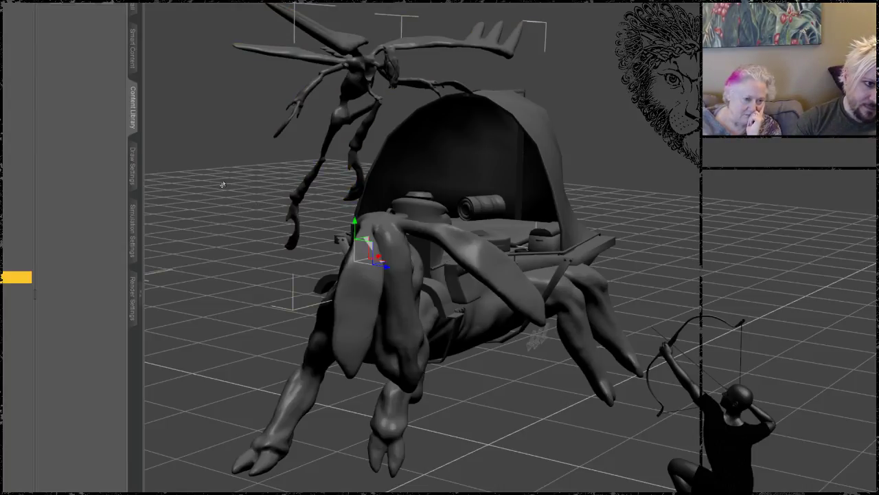
{"action": "middle_click_drag", "start_coordinate": [224, 185], "coordinate": [297, 220]}
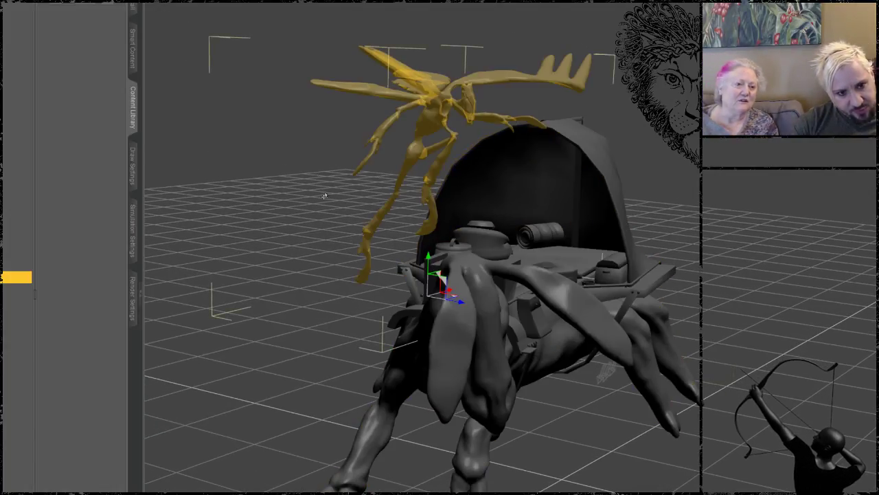
{"action": "middle_click_drag", "start_coordinate": [312, 190], "coordinate": [313, 191]}
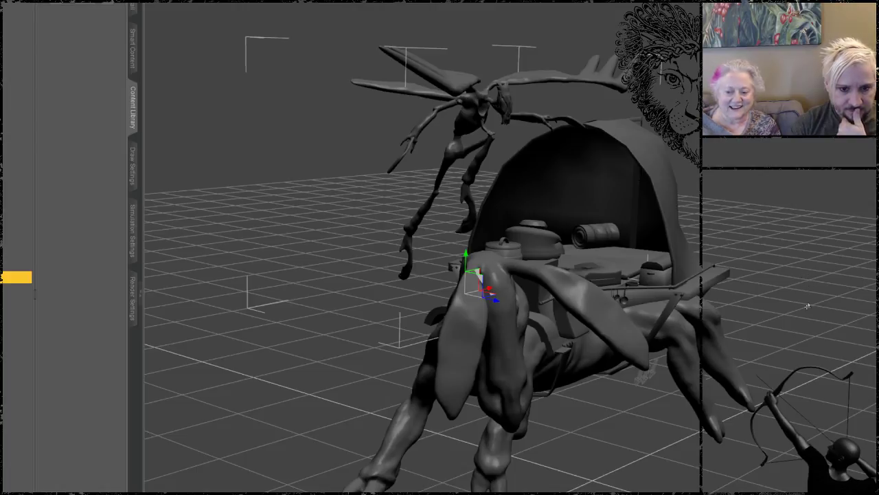
Select the kneeling archer and move him slightly closer to the beast's hind legs.
{"action": "left_click", "coordinate": [821, 453]}
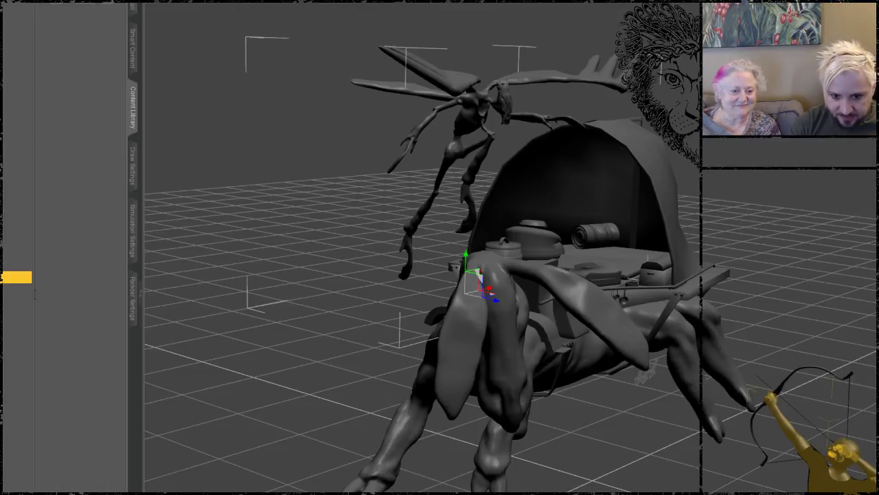
{"action": "left_click", "coordinate": [838, 453]}
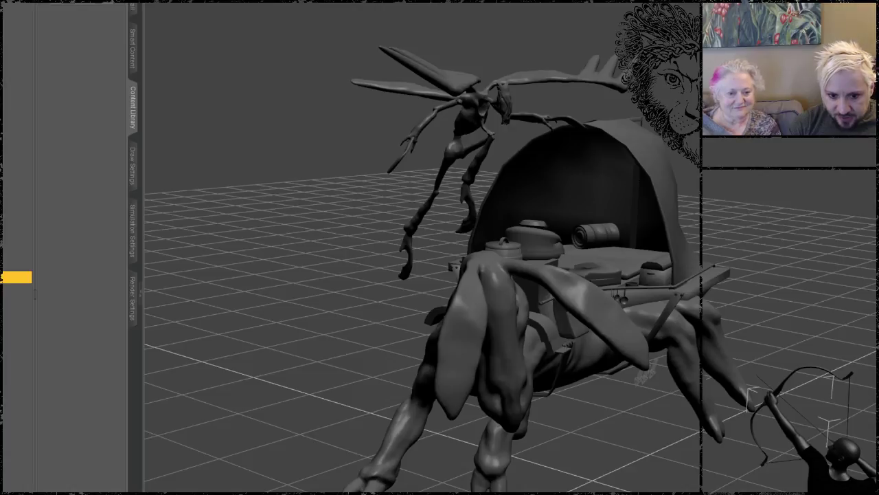
{"action": "left_click_drag", "start_coordinate": [838, 453], "coordinate": [824, 428]}
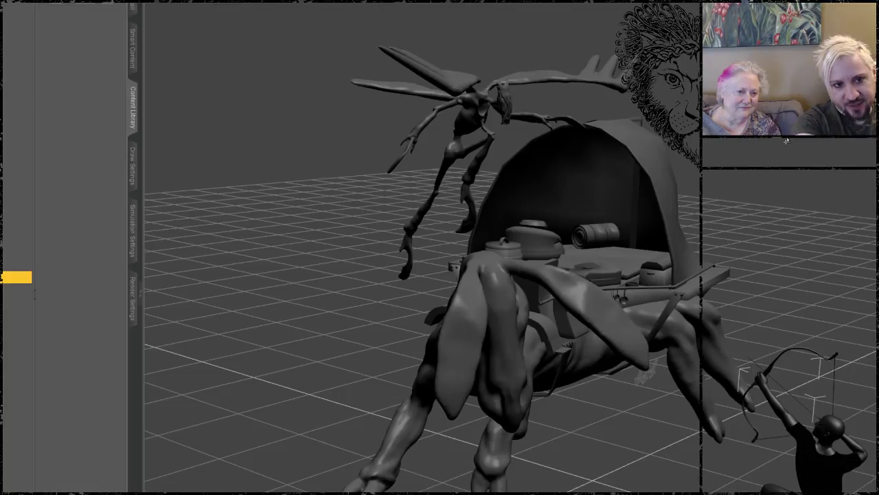
Select the winged creature and move it away from the beast's canopy and slightly higher in the air.
{"action": "left_click", "coordinate": [573, 130]}
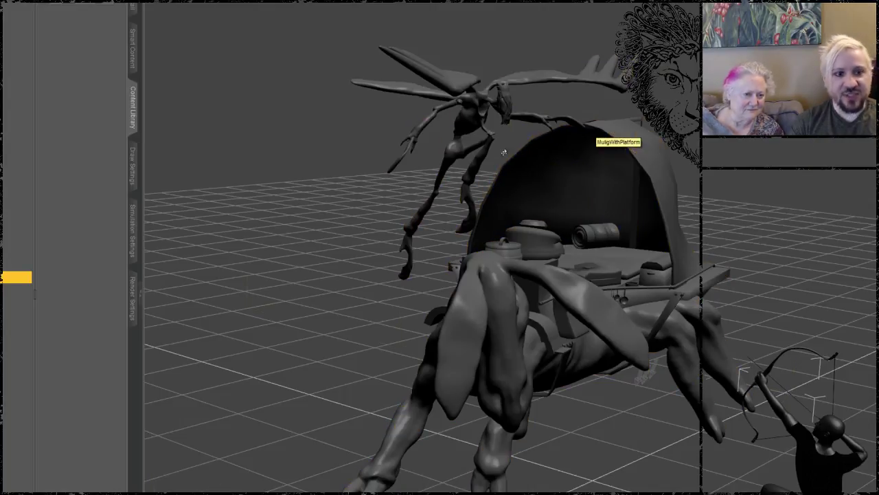
{"action": "left_click", "coordinate": [470, 119]}
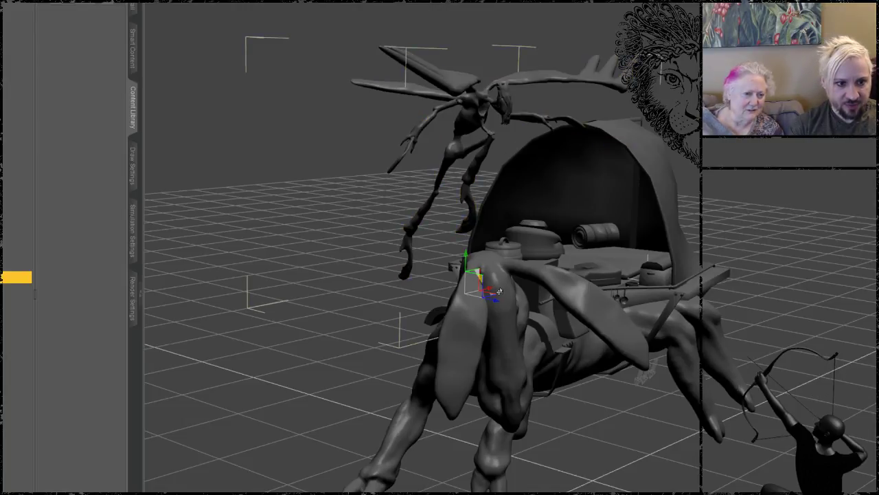
{"action": "left_click_drag", "start_coordinate": [489, 290], "coordinate": [474, 312]}
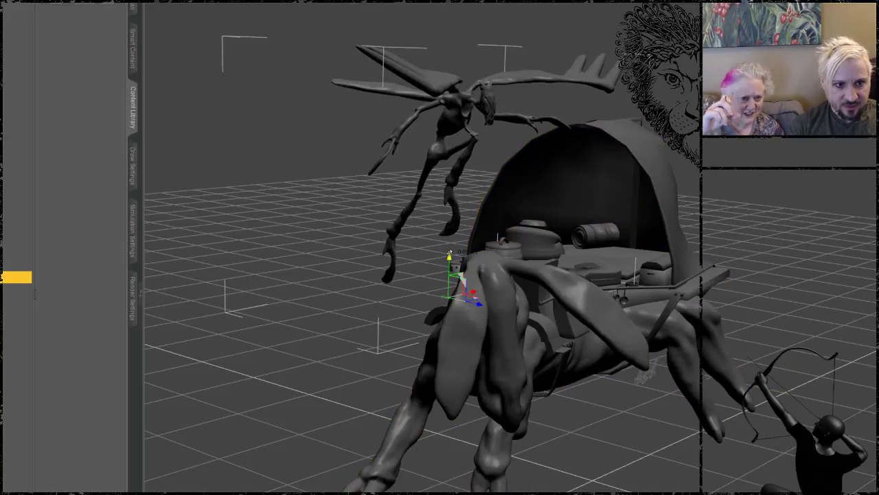
{"action": "left_click_drag", "start_coordinate": [450, 255], "coordinate": [450, 240]}
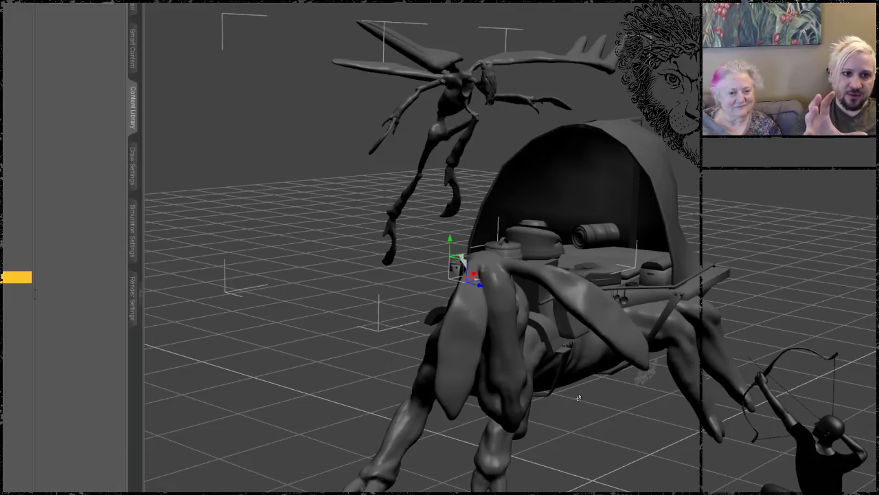
Widen the Content Library pane beside the viewport and save the composed scene.
{"action": "left_click", "coordinate": [567, 373]}
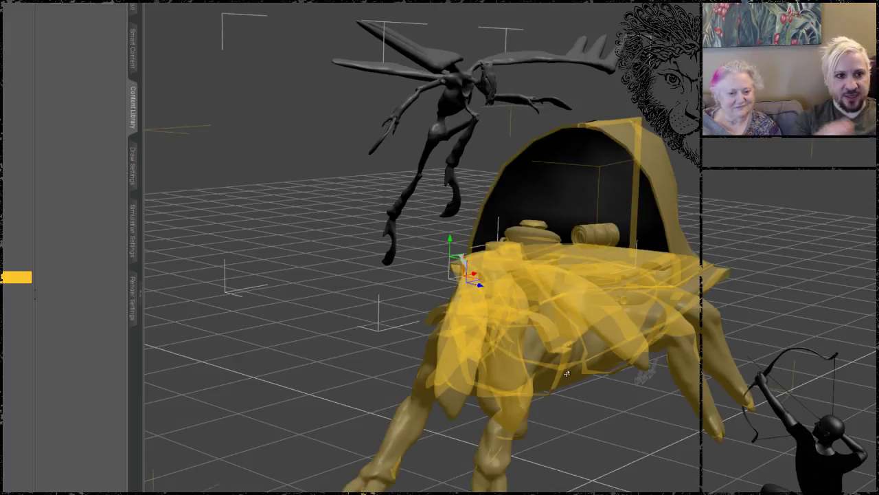
{"action": "left_click", "coordinate": [592, 97]}
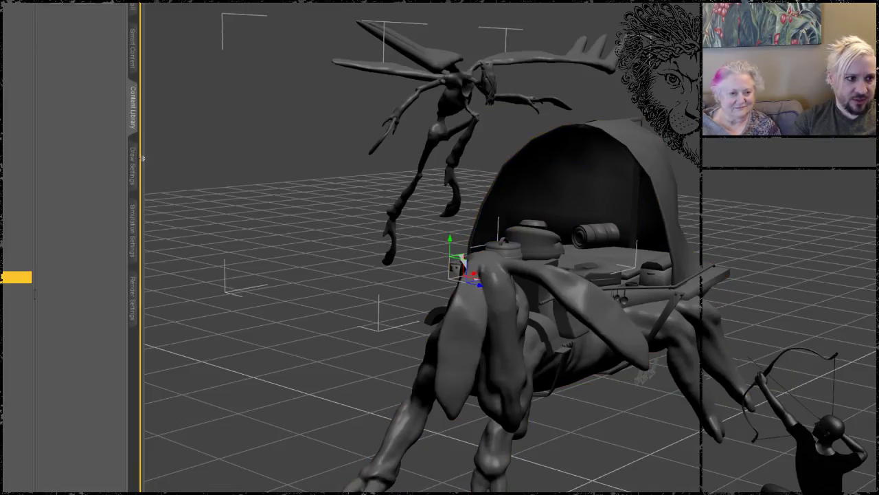
{"action": "left_click_drag", "start_coordinate": [142, 158], "coordinate": [407, 121]}
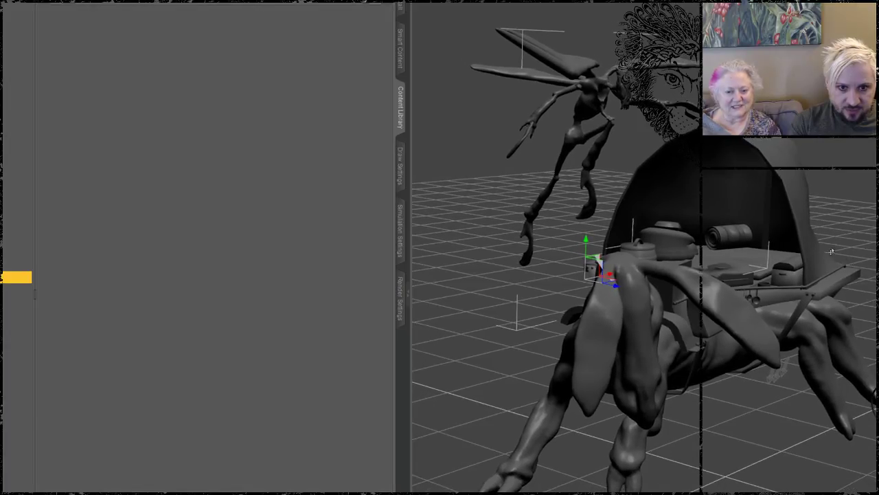
{"action": "left_click_drag", "start_coordinate": [863, 103], "coordinate": [817, 107]}
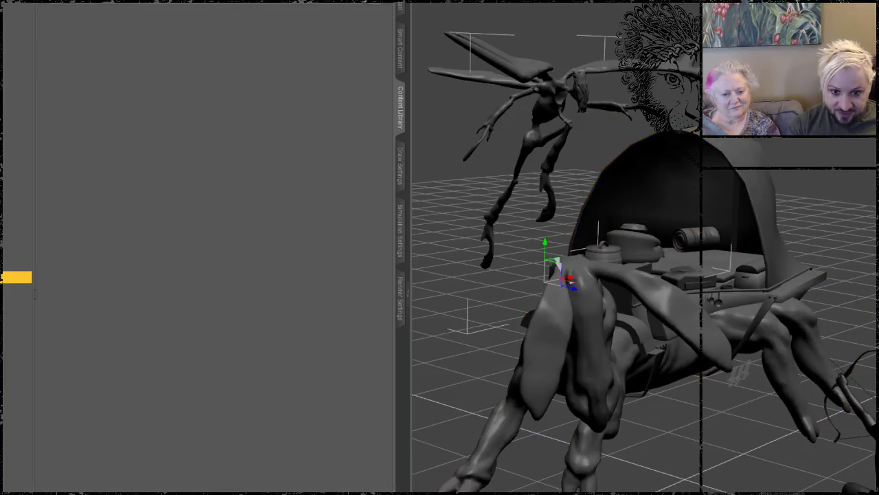
{"action": "left_click_drag", "start_coordinate": [852, 83], "coordinate": [866, 84]}
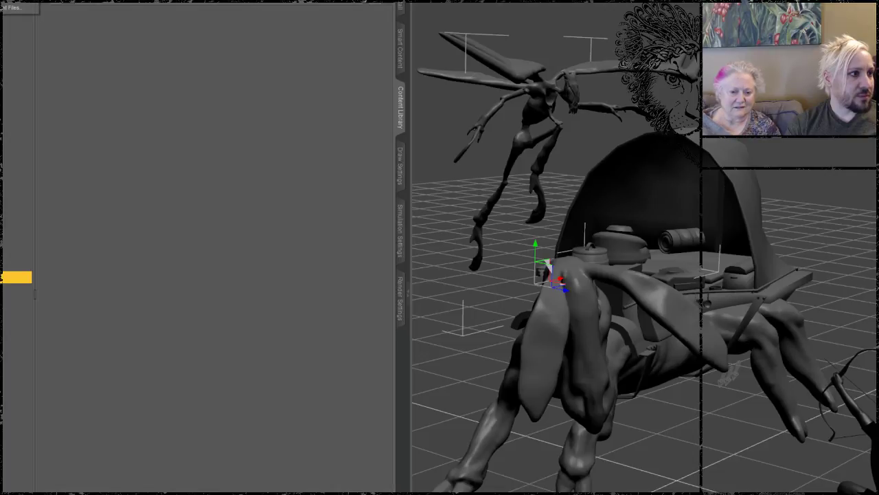
{"action": "key", "text": "ctrl+s"}
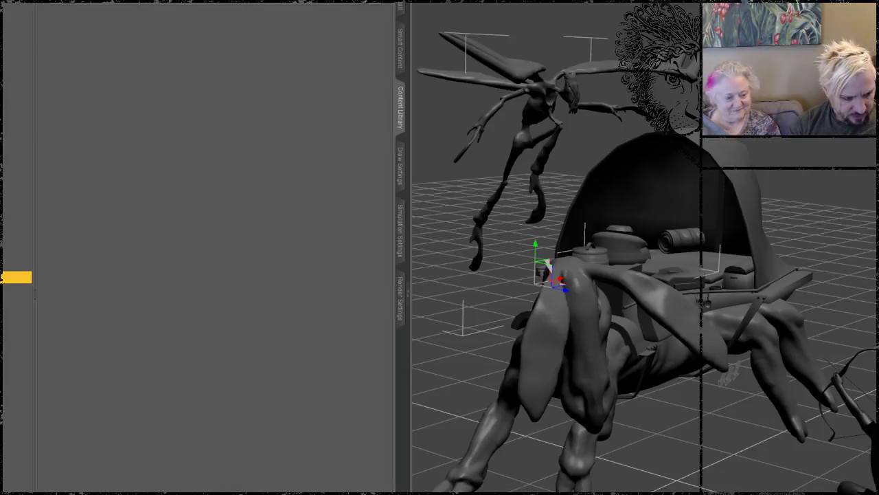
Switch to ZBrush and open the creature's ZTool file from the Scolla folder.
{"action": "key", "text": "alt+Tab"}
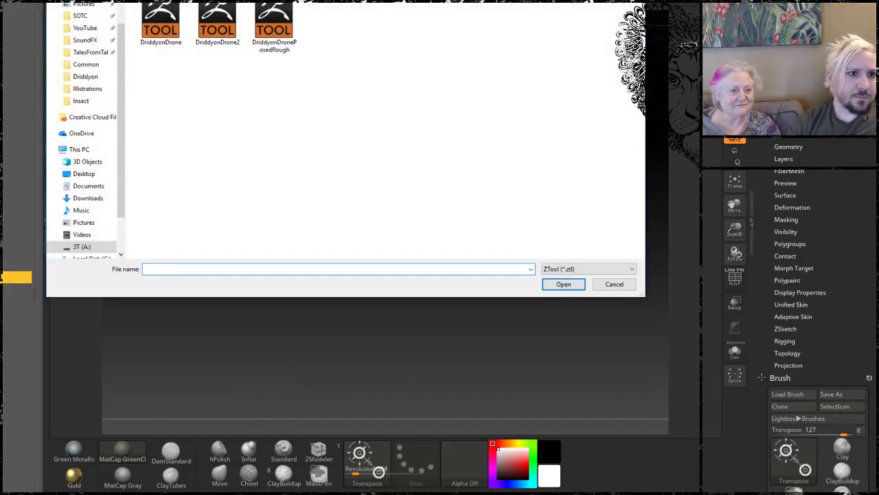
{"action": "left_click", "coordinate": [361, 2]}
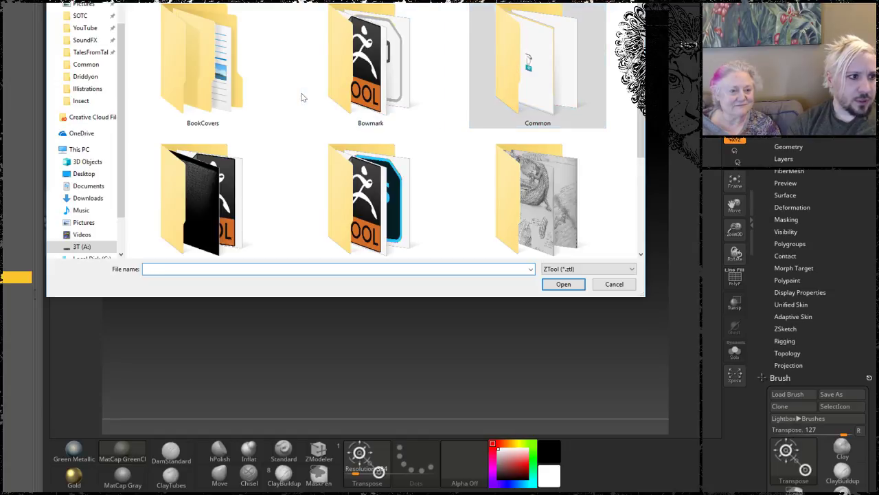
{"action": "scroll", "coordinate": [301, 97], "scroll_direction": "down", "scroll_amount": 1}
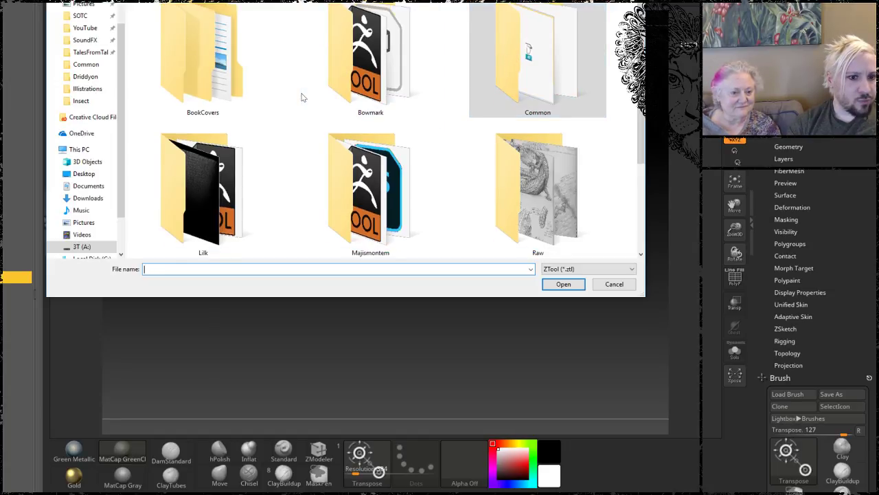
{"action": "scroll", "coordinate": [301, 97], "scroll_direction": "down", "scroll_amount": 2}
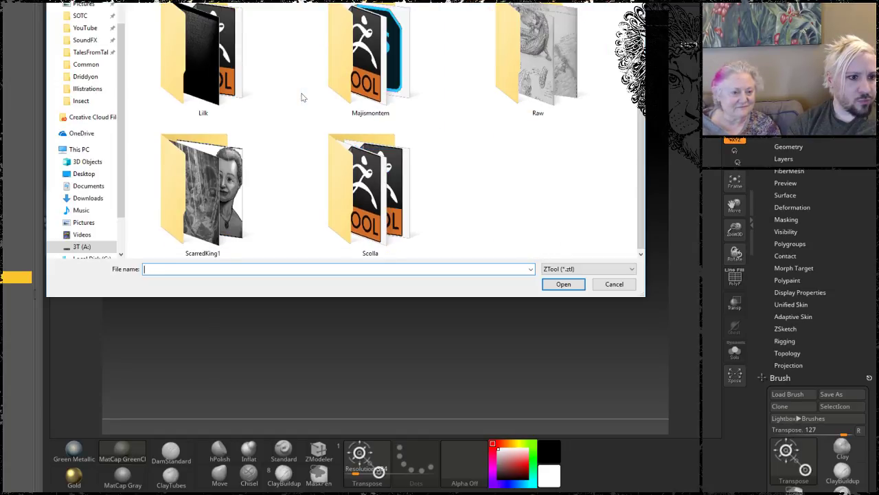
{"action": "double_click", "coordinate": [381, 158]}
{"action": "double_click", "coordinate": [182, 113]}
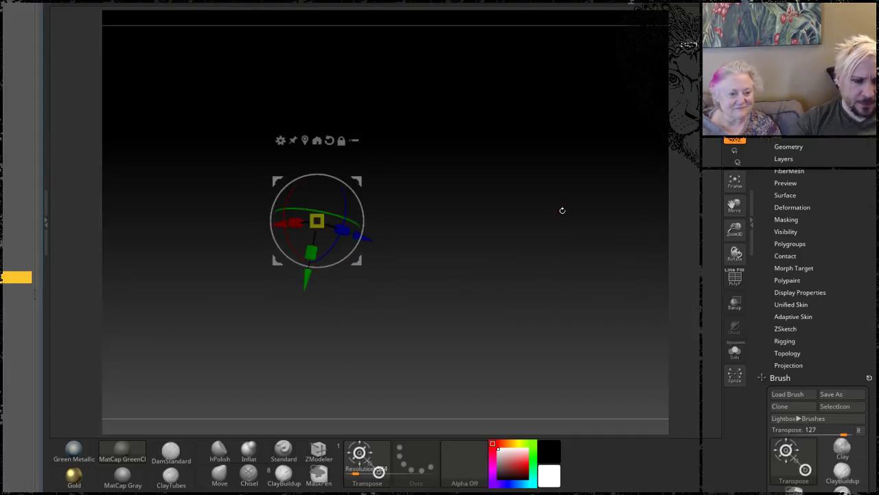
Place the big-eared Scolla creature in view, expand its subtool list and show the hidden Scolla9 hand.
{"action": "mouse_move", "coordinate": [530, 175]}
{"action": "left_mouse_down", "text": "alt"}
{"action": "mouse_move", "coordinate": [545, 222]}
{"action": "mouse_move", "coordinate": [577, 228]}
{"action": "mouse_move", "coordinate": [529, 256]}
{"action": "left_mouse_up", "text": "alt"}
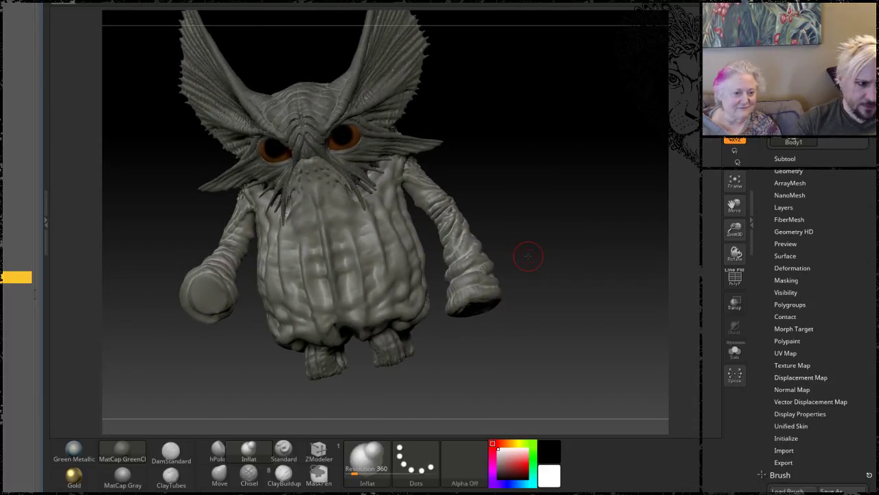
{"action": "left_click", "coordinate": [787, 159]}
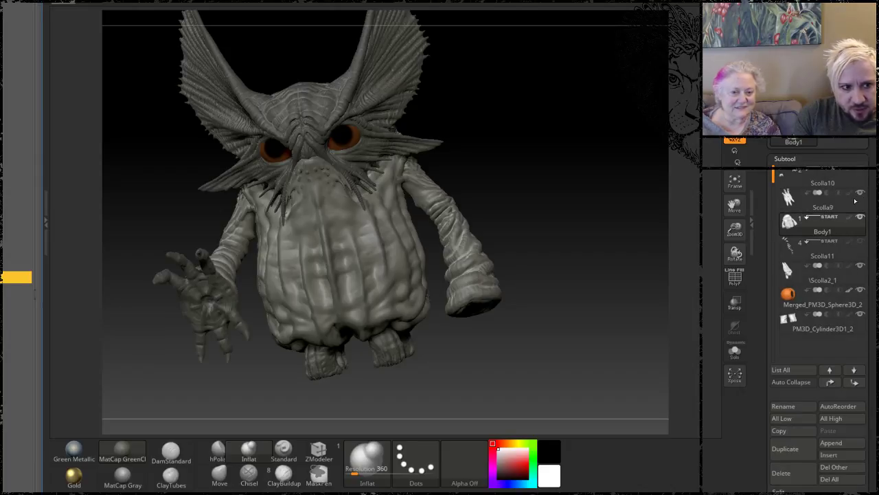
{"action": "mouse_move", "coordinate": [859, 291]}
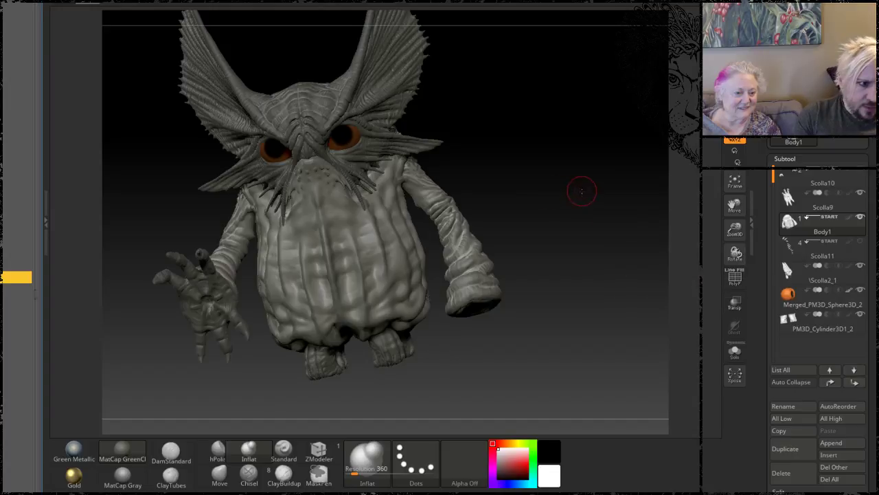
Examine the Scolla creature's face, ears, hand and ribbed body up close and from several angles.
{"action": "mouse_move", "coordinate": [581, 192]}
{"action": "left_mouse_down"}
{"action": "mouse_move", "coordinate": [494, 234]}
{"action": "mouse_move", "coordinate": [517, 258]}
{"action": "left_mouse_up"}
{"action": "mouse_move", "coordinate": [496, 184]}
{"action": "left_mouse_down"}
{"action": "mouse_move", "coordinate": [549, 136]}
{"action": "mouse_move", "coordinate": [635, 172]}
{"action": "mouse_move", "coordinate": [552, 169]}
{"action": "mouse_move", "coordinate": [600, 185]}
{"action": "mouse_move", "coordinate": [557, 199]}
{"action": "left_mouse_up"}
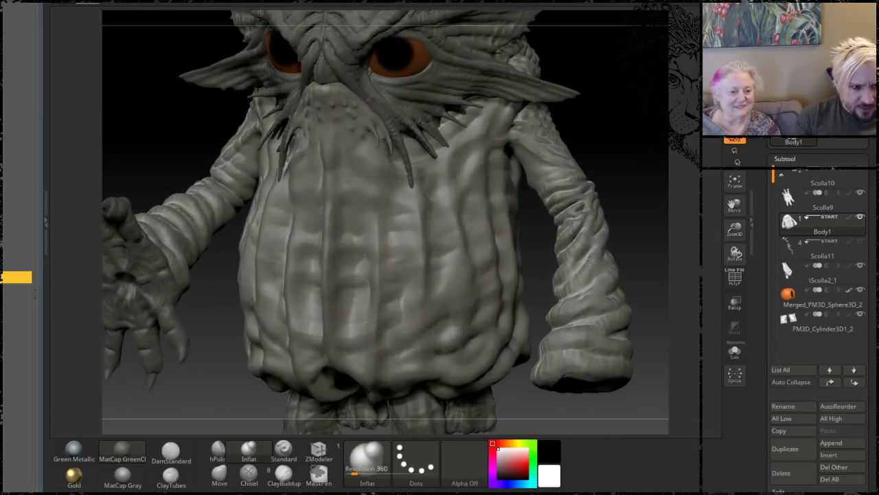
{"action": "left_click_drag", "start_coordinate": [608, 165], "coordinate": [639, 166], "text": "alt"}
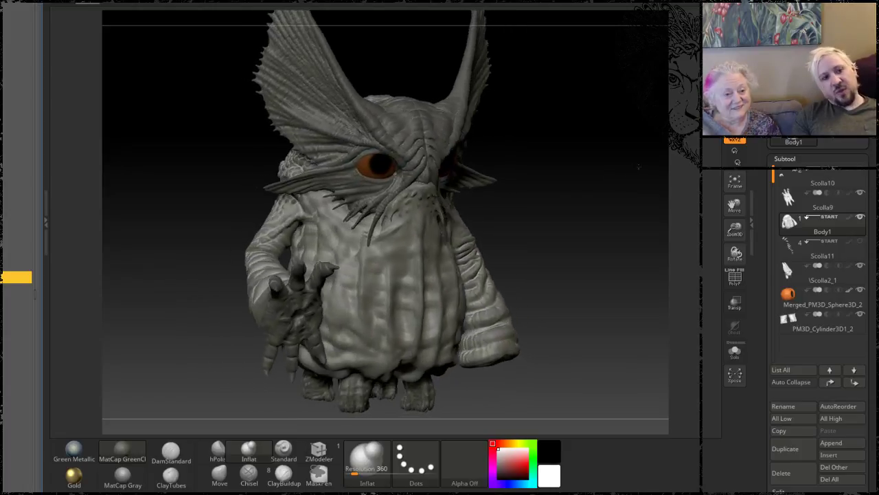
{"action": "mouse_move", "coordinate": [561, 139]}
{"action": "left_mouse_down"}
{"action": "mouse_move", "coordinate": [602, 183]}
{"action": "mouse_move", "coordinate": [585, 190]}
{"action": "mouse_move", "coordinate": [599, 206]}
{"action": "mouse_move", "coordinate": [580, 246]}
{"action": "mouse_move", "coordinate": [598, 188]}
{"action": "mouse_move", "coordinate": [608, 200]}
{"action": "mouse_move", "coordinate": [599, 219]}
{"action": "mouse_move", "coordinate": [609, 204]}
{"action": "mouse_move", "coordinate": [599, 193]}
{"action": "left_mouse_up"}
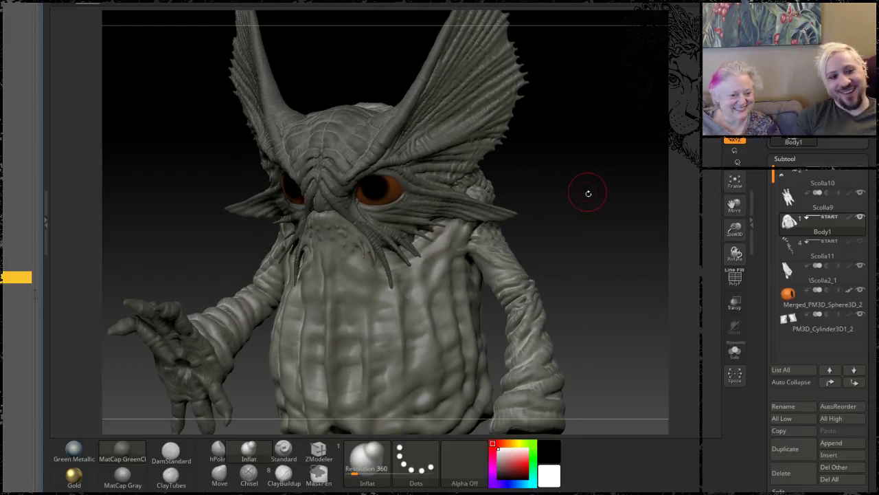
{"action": "left_click_drag", "start_coordinate": [592, 205], "coordinate": [571, 169]}
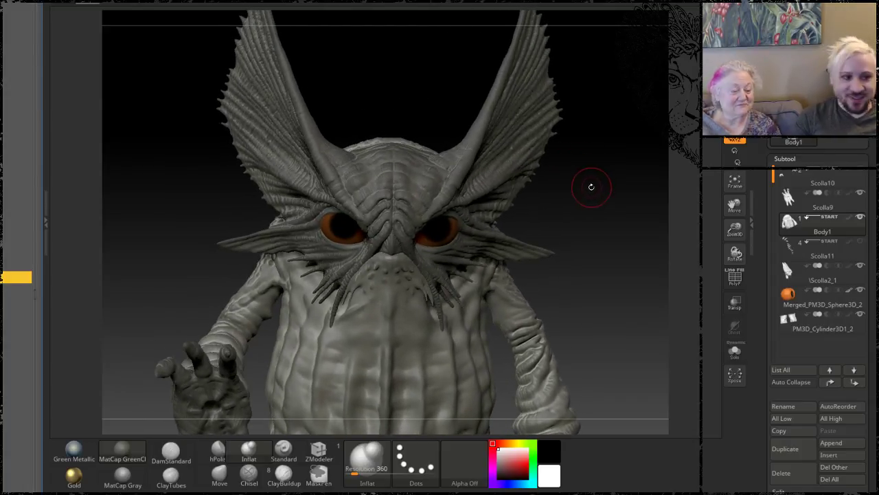
{"action": "mouse_move", "coordinate": [607, 218]}
{"action": "left_mouse_down"}
{"action": "mouse_move", "coordinate": [596, 224]}
{"action": "mouse_move", "coordinate": [612, 216]}
{"action": "mouse_move", "coordinate": [600, 221]}
{"action": "mouse_move", "coordinate": [610, 207]}
{"action": "mouse_move", "coordinate": [603, 255]}
{"action": "mouse_move", "coordinate": [575, 202]}
{"action": "mouse_move", "coordinate": [587, 204]}
{"action": "mouse_move", "coordinate": [593, 172]}
{"action": "mouse_move", "coordinate": [604, 182]}
{"action": "mouse_move", "coordinate": [465, 71]}
{"action": "left_mouse_up"}
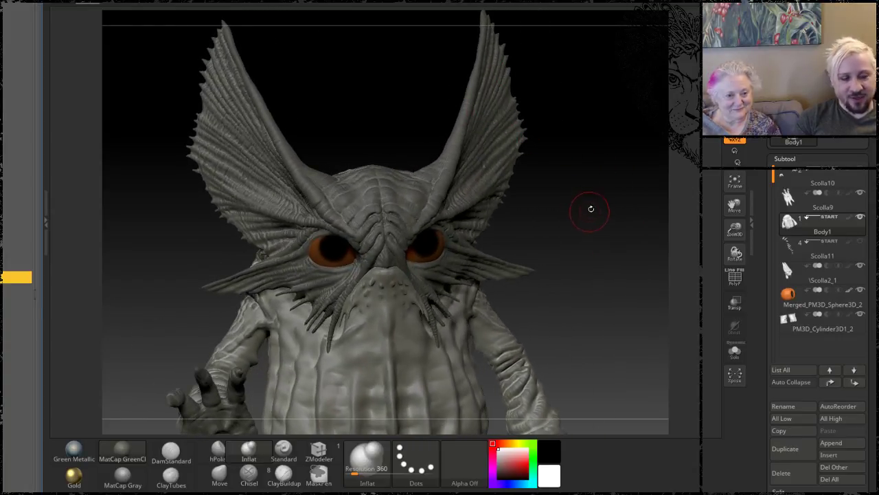
Inspect the Scolla creature's underside and feet, its ribbed belly and sides, and the full figure from the front.
{"action": "left_click_drag", "start_coordinate": [591, 209], "coordinate": [584, 180]}
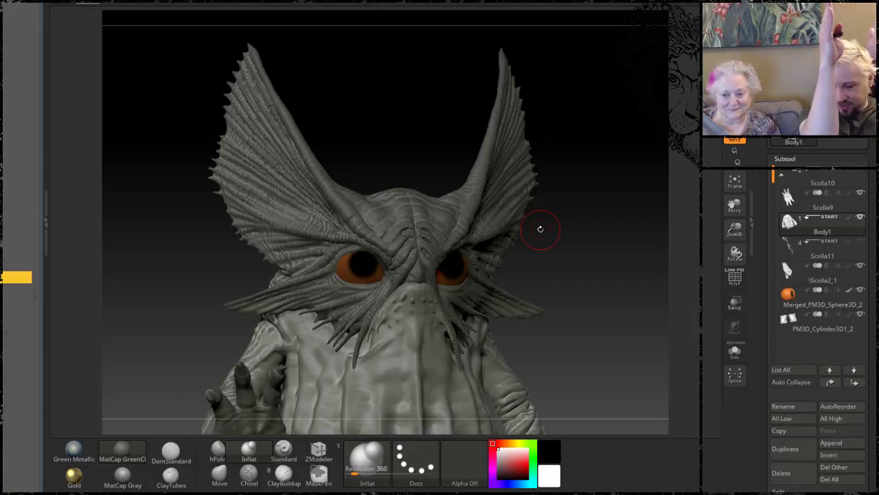
{"action": "mouse_move", "coordinate": [595, 110]}
{"action": "left_mouse_down"}
{"action": "mouse_move", "coordinate": [575, 187]}
{"action": "mouse_move", "coordinate": [611, 173]}
{"action": "mouse_move", "coordinate": [583, 203]}
{"action": "mouse_move", "coordinate": [597, 97]}
{"action": "mouse_move", "coordinate": [584, 196]}
{"action": "mouse_move", "coordinate": [694, 205]}
{"action": "mouse_move", "coordinate": [397, 252]}
{"action": "left_mouse_up"}
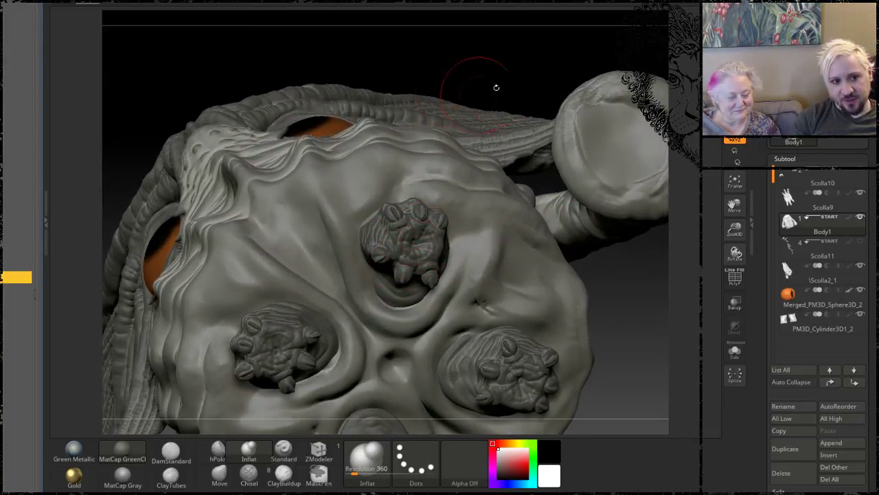
{"action": "mouse_move", "coordinate": [496, 87]}
{"action": "left_mouse_down"}
{"action": "mouse_move", "coordinate": [513, 126]}
{"action": "mouse_move", "coordinate": [594, 222]}
{"action": "mouse_move", "coordinate": [565, 210]}
{"action": "mouse_move", "coordinate": [595, 125]}
{"action": "left_mouse_up"}
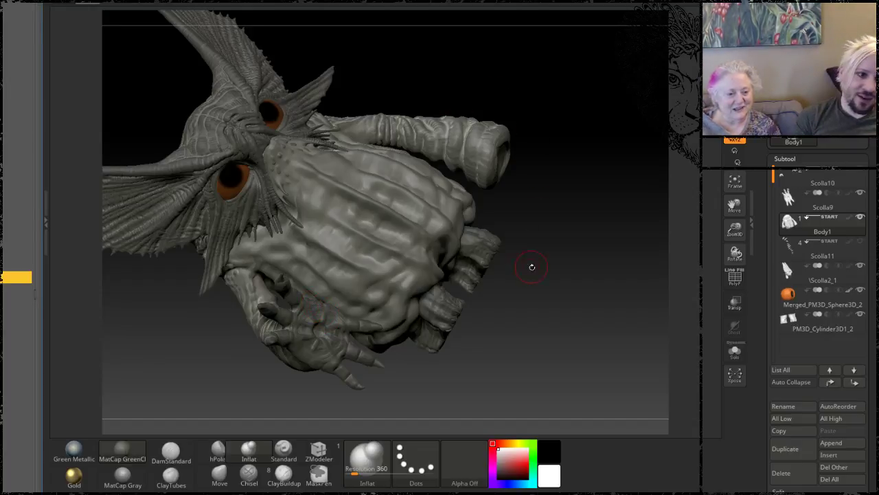
{"action": "left_click_drag", "start_coordinate": [532, 266], "coordinate": [640, 330]}
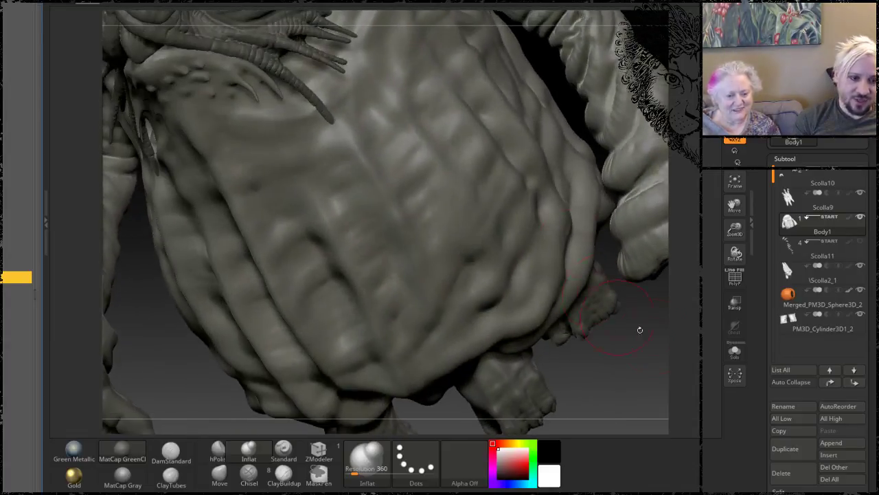
{"action": "left_click_drag", "start_coordinate": [622, 362], "coordinate": [562, 283], "text": "alt"}
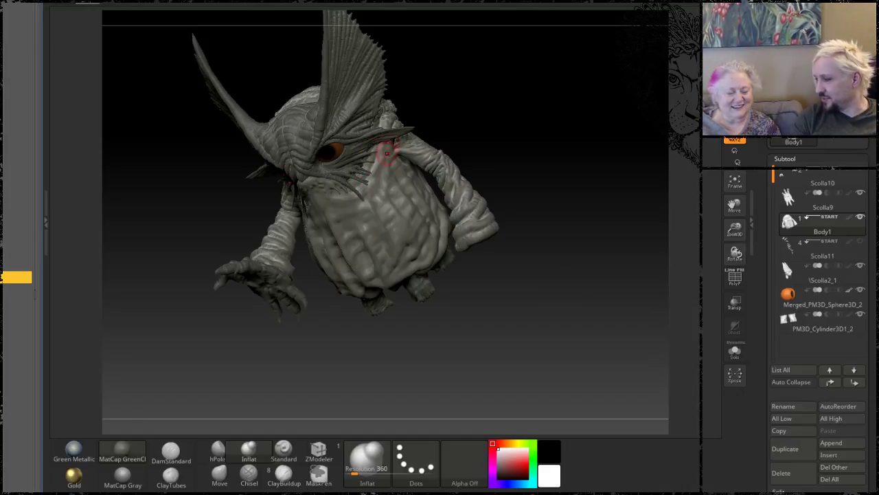
{"action": "left_click_drag", "start_coordinate": [494, 90], "coordinate": [589, 118]}
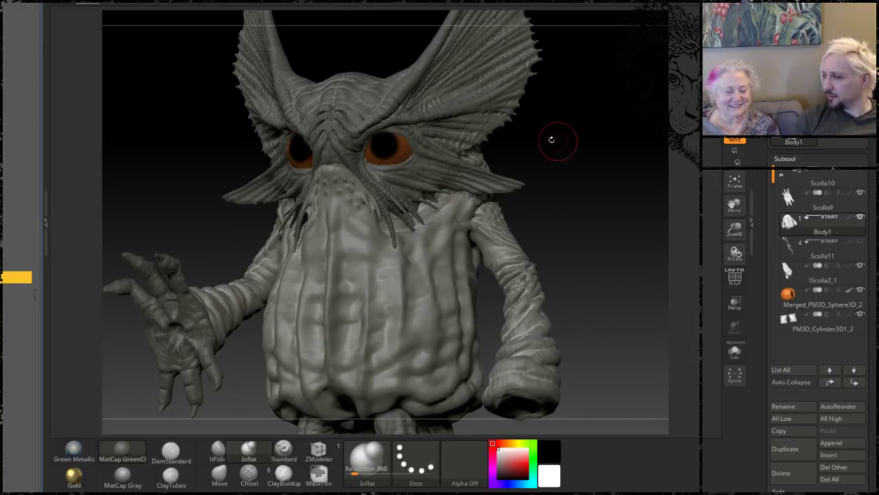
{"action": "left_click_drag", "start_coordinate": [572, 161], "coordinate": [576, 141]}
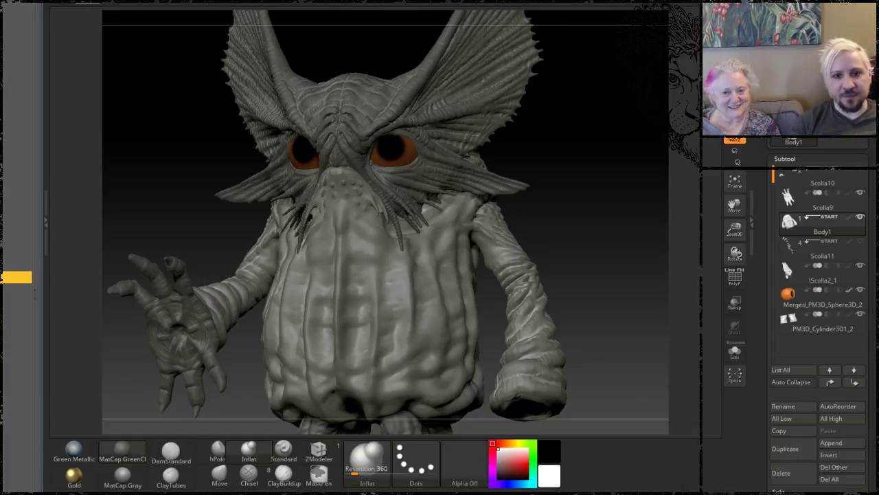